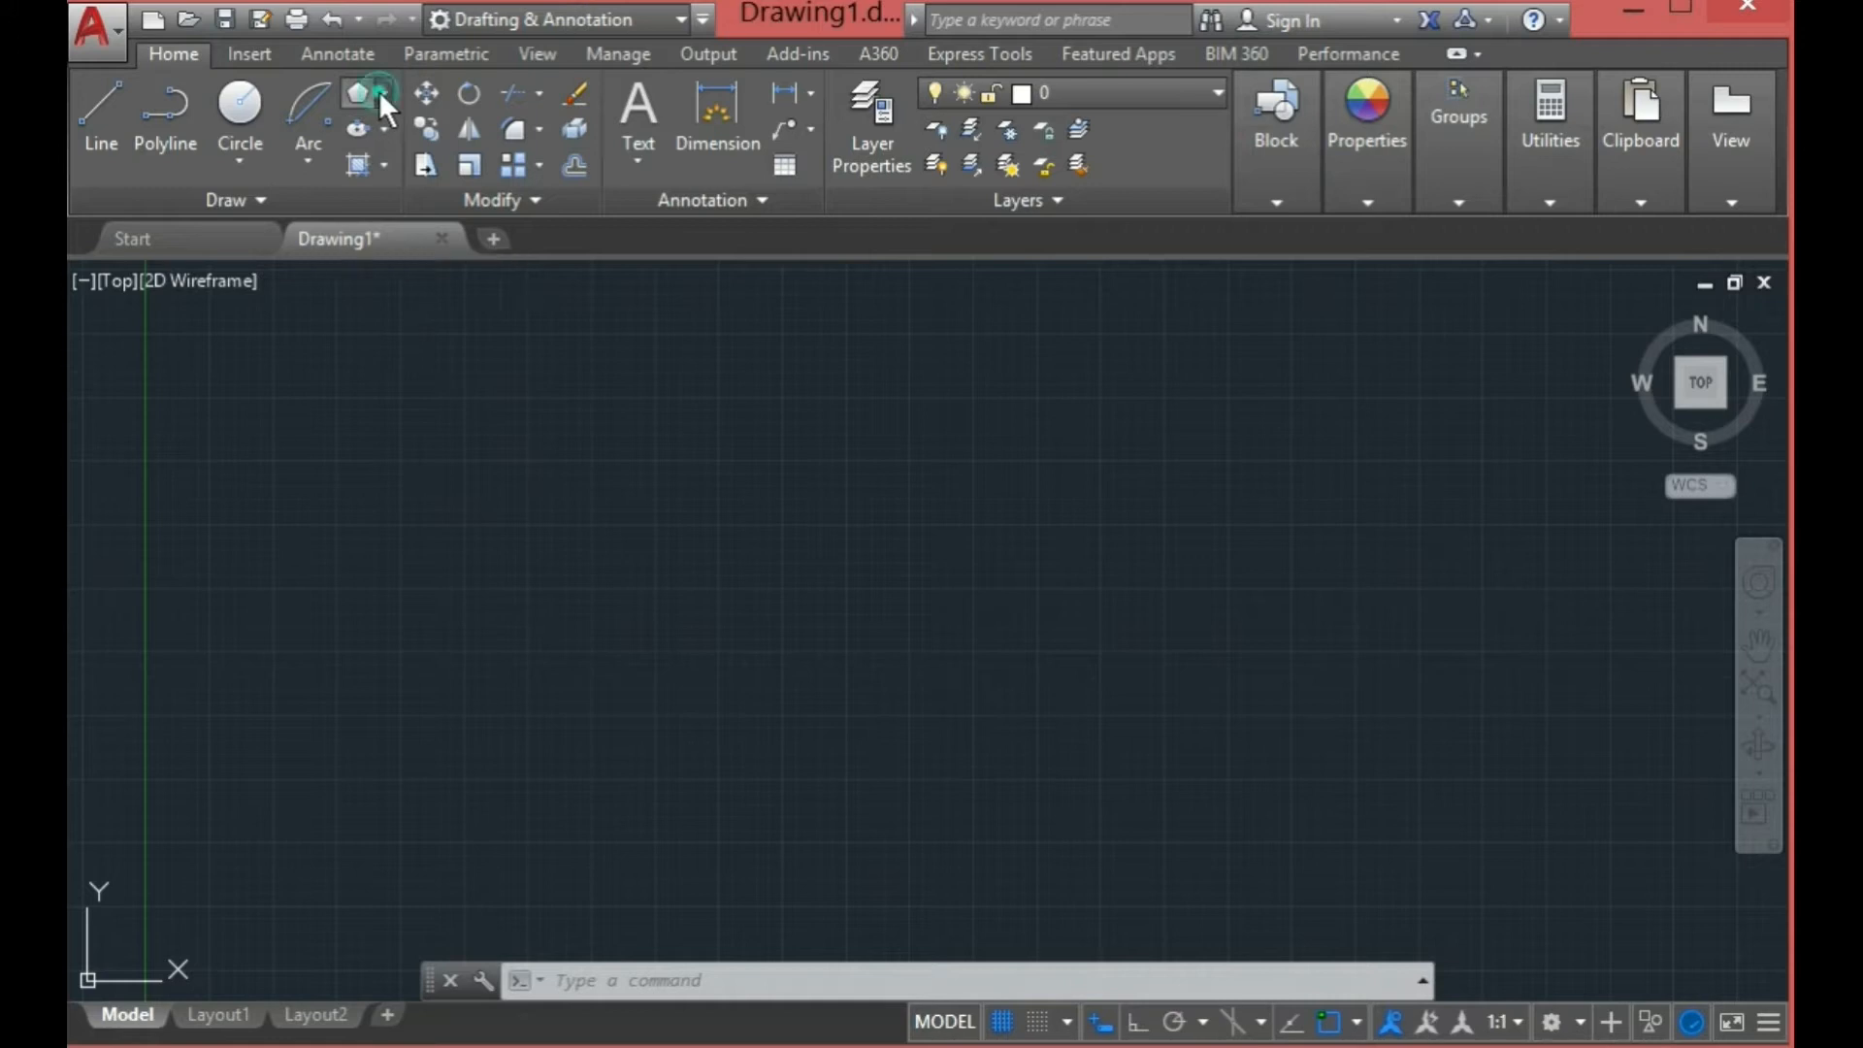
# Step: Draw a three-sided polygon inscribed in a circle in the empty drawing, with one vertex pointing up
pyautogui.click(396, 205)
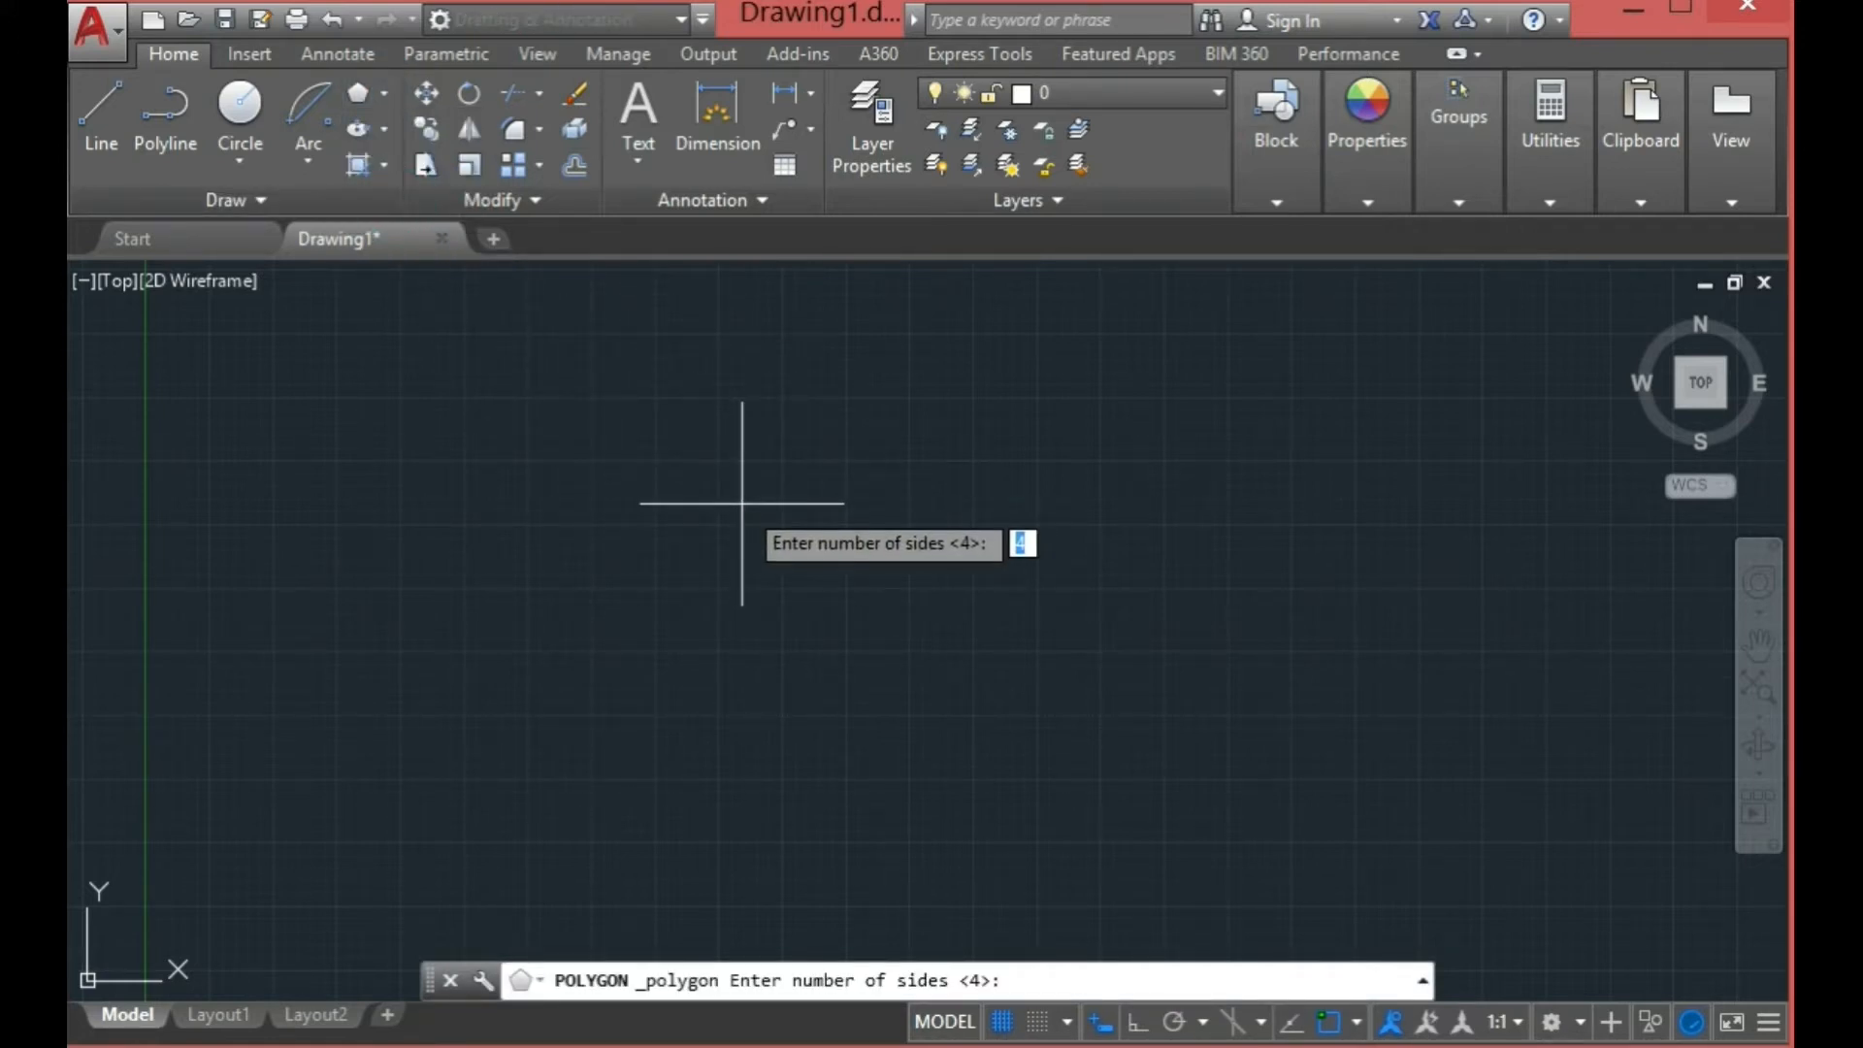
pyautogui.write('3')
pyautogui.press('Return')
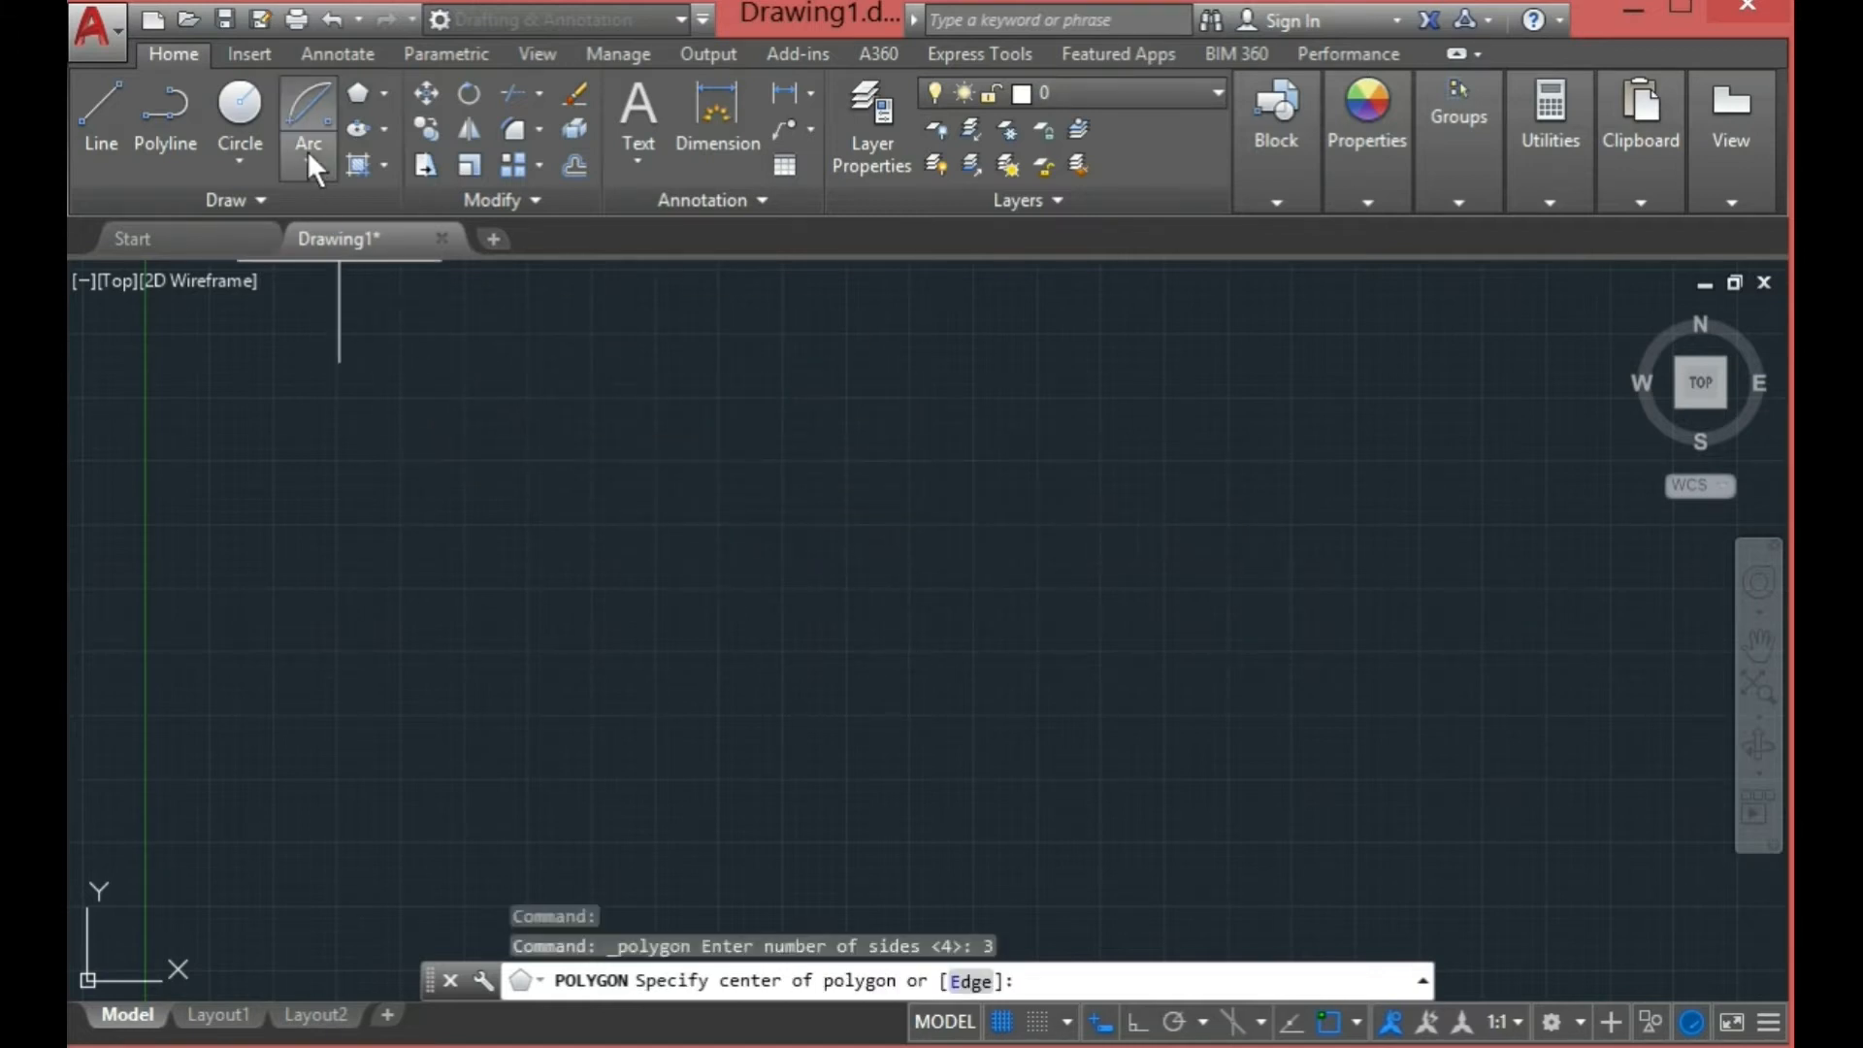
pyautogui.click(691, 589)
pyautogui.click(769, 666)
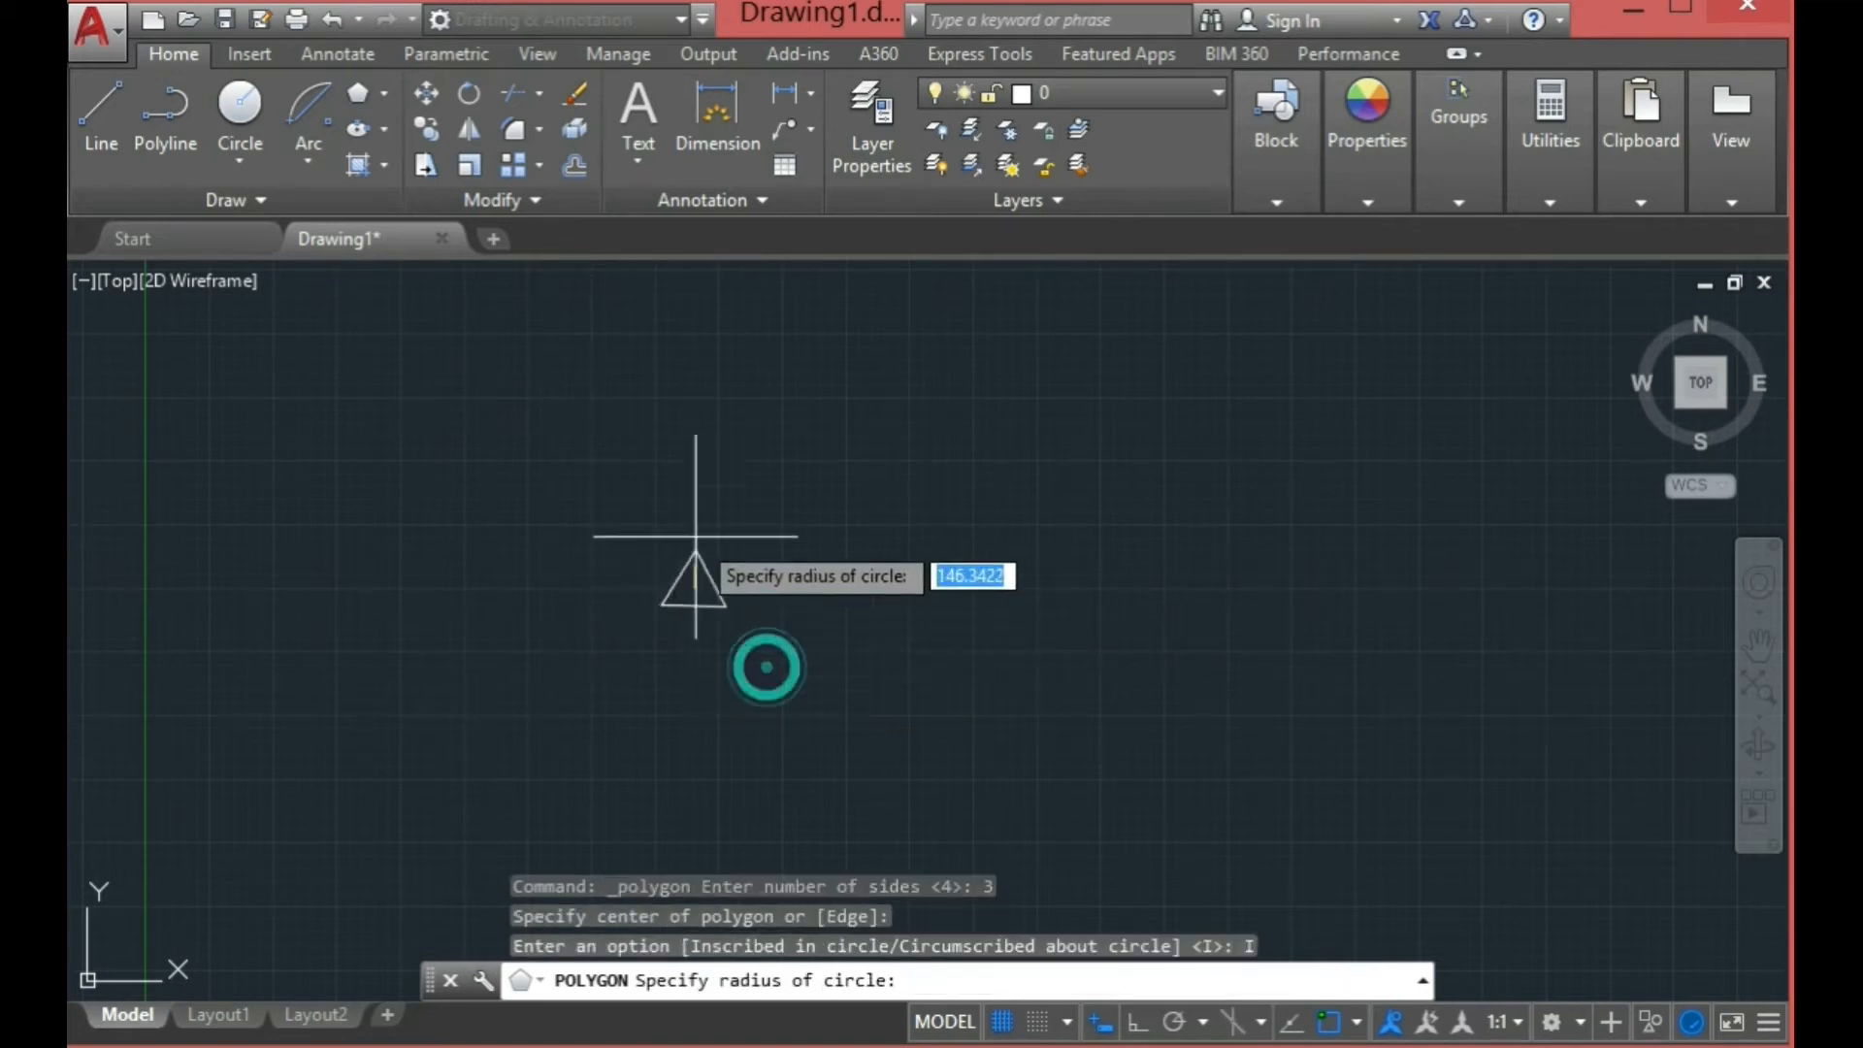
pyautogui.click(691, 442)
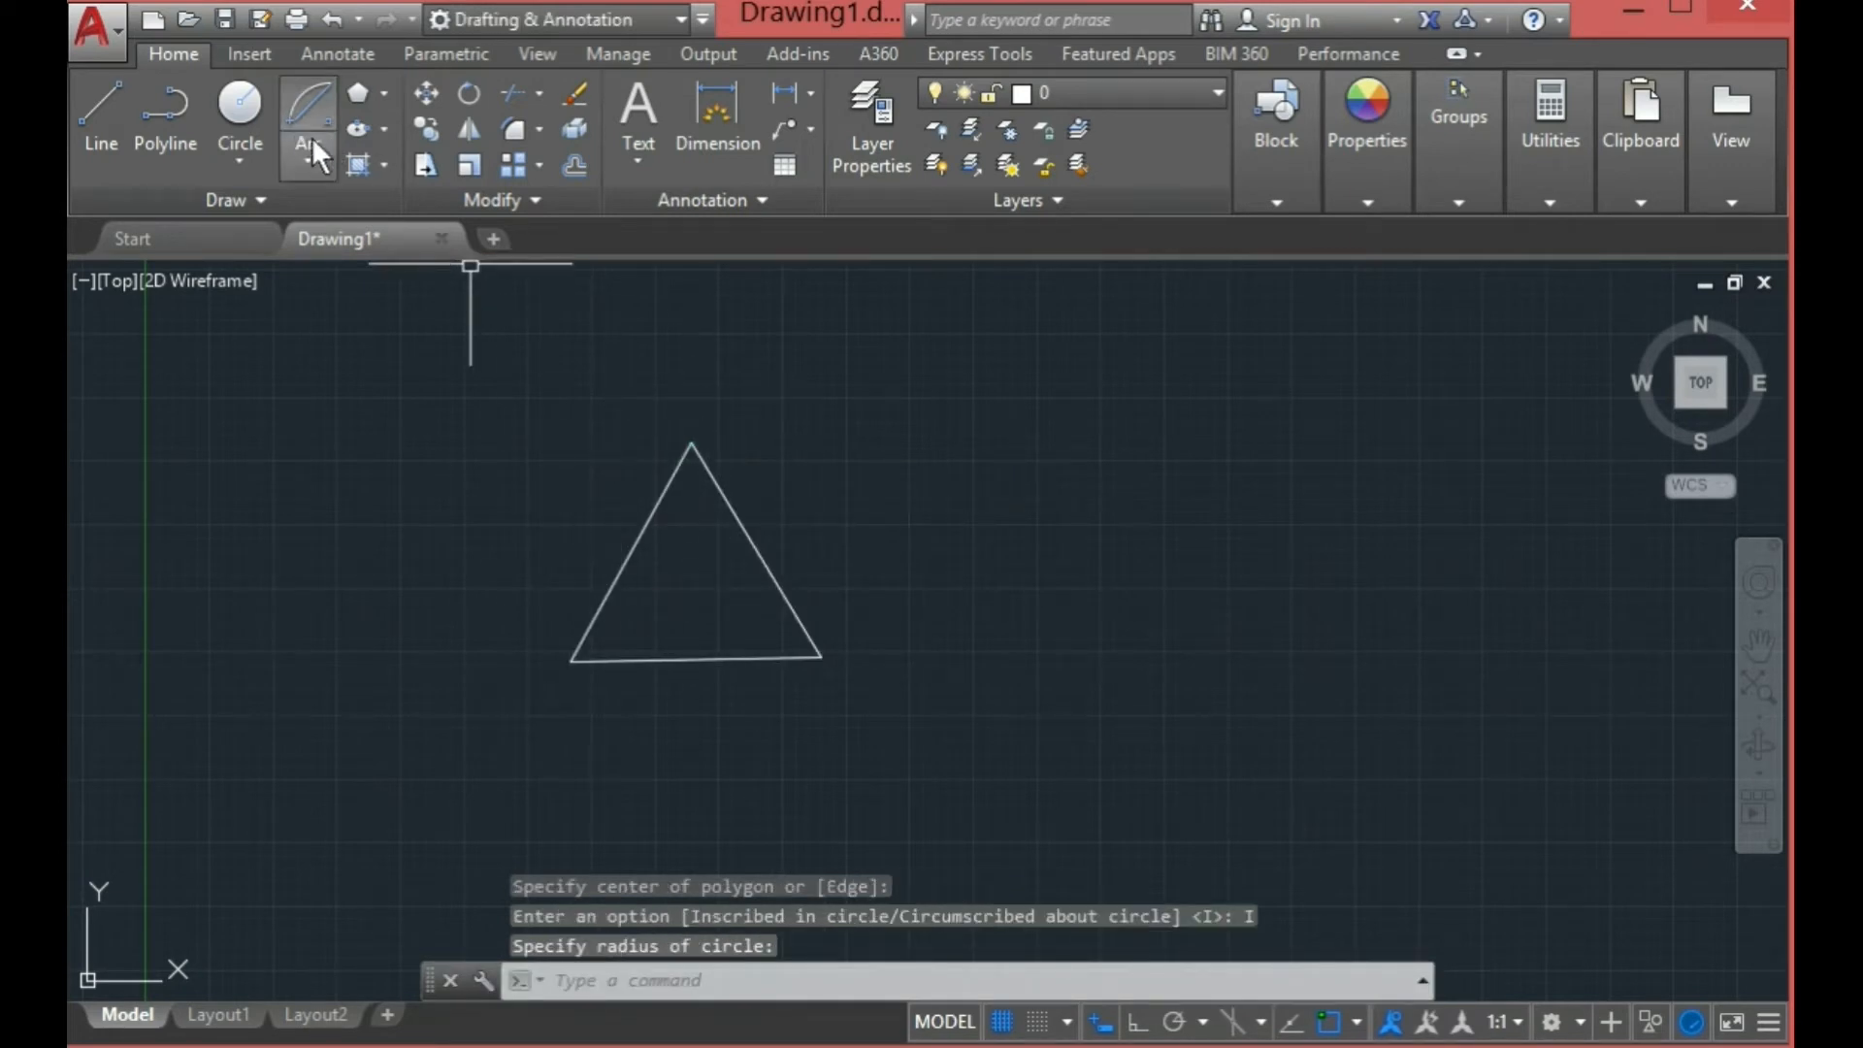
# Step: Draw a 3-Point arc from the triangle's lower-left vertex through its apex to its lower-right vertex
pyautogui.click(310, 161)
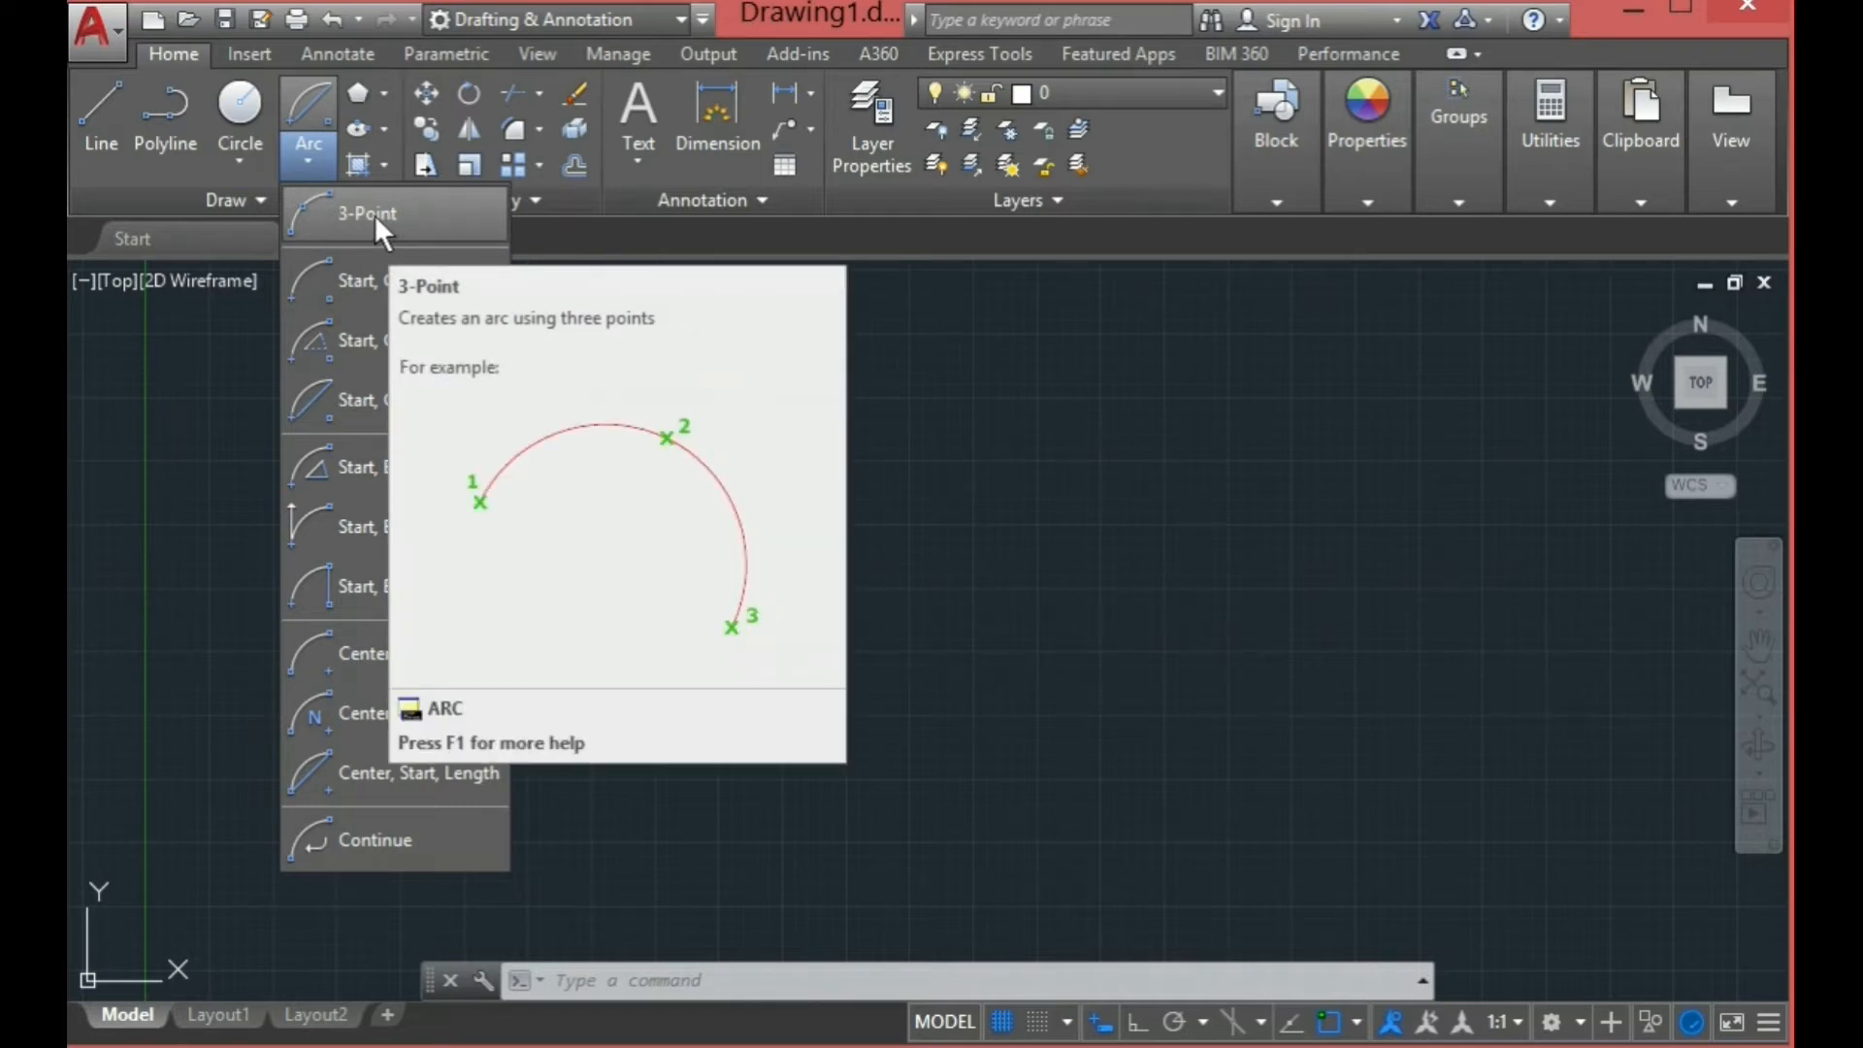
pyautogui.click(374, 214)
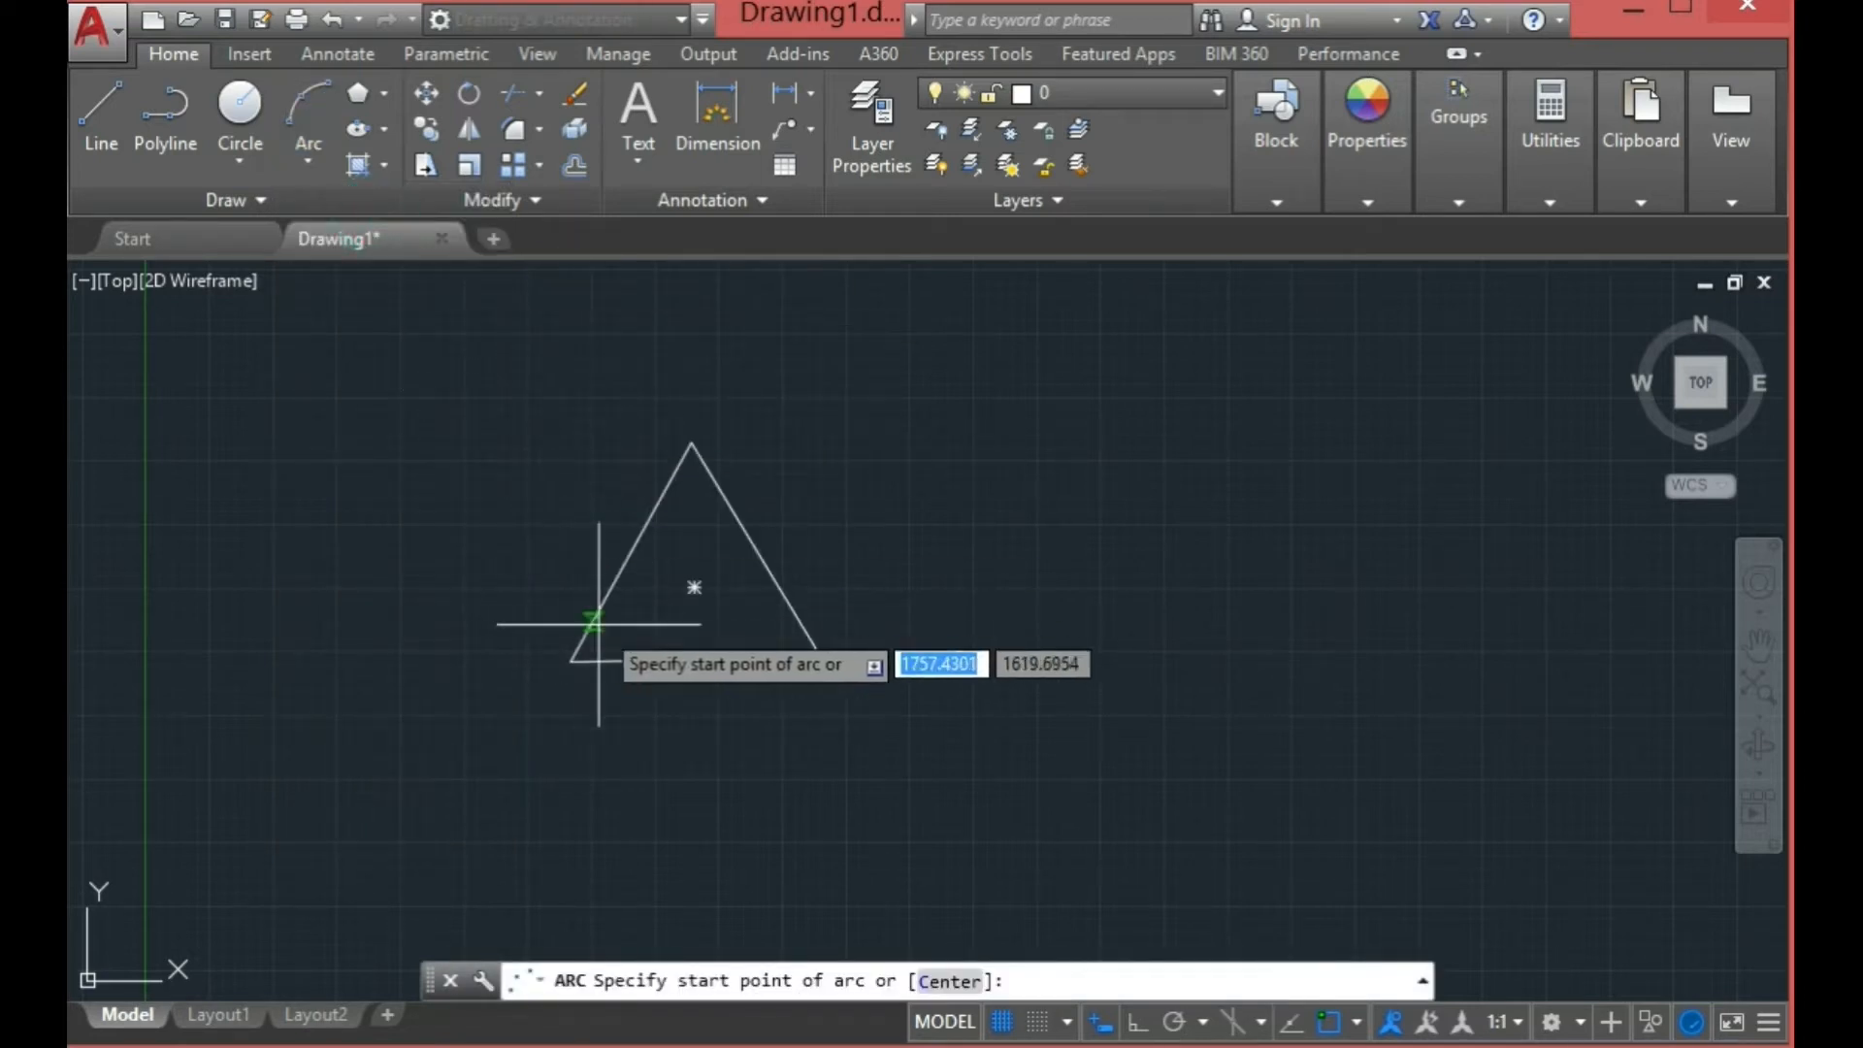
pyautogui.click(570, 662)
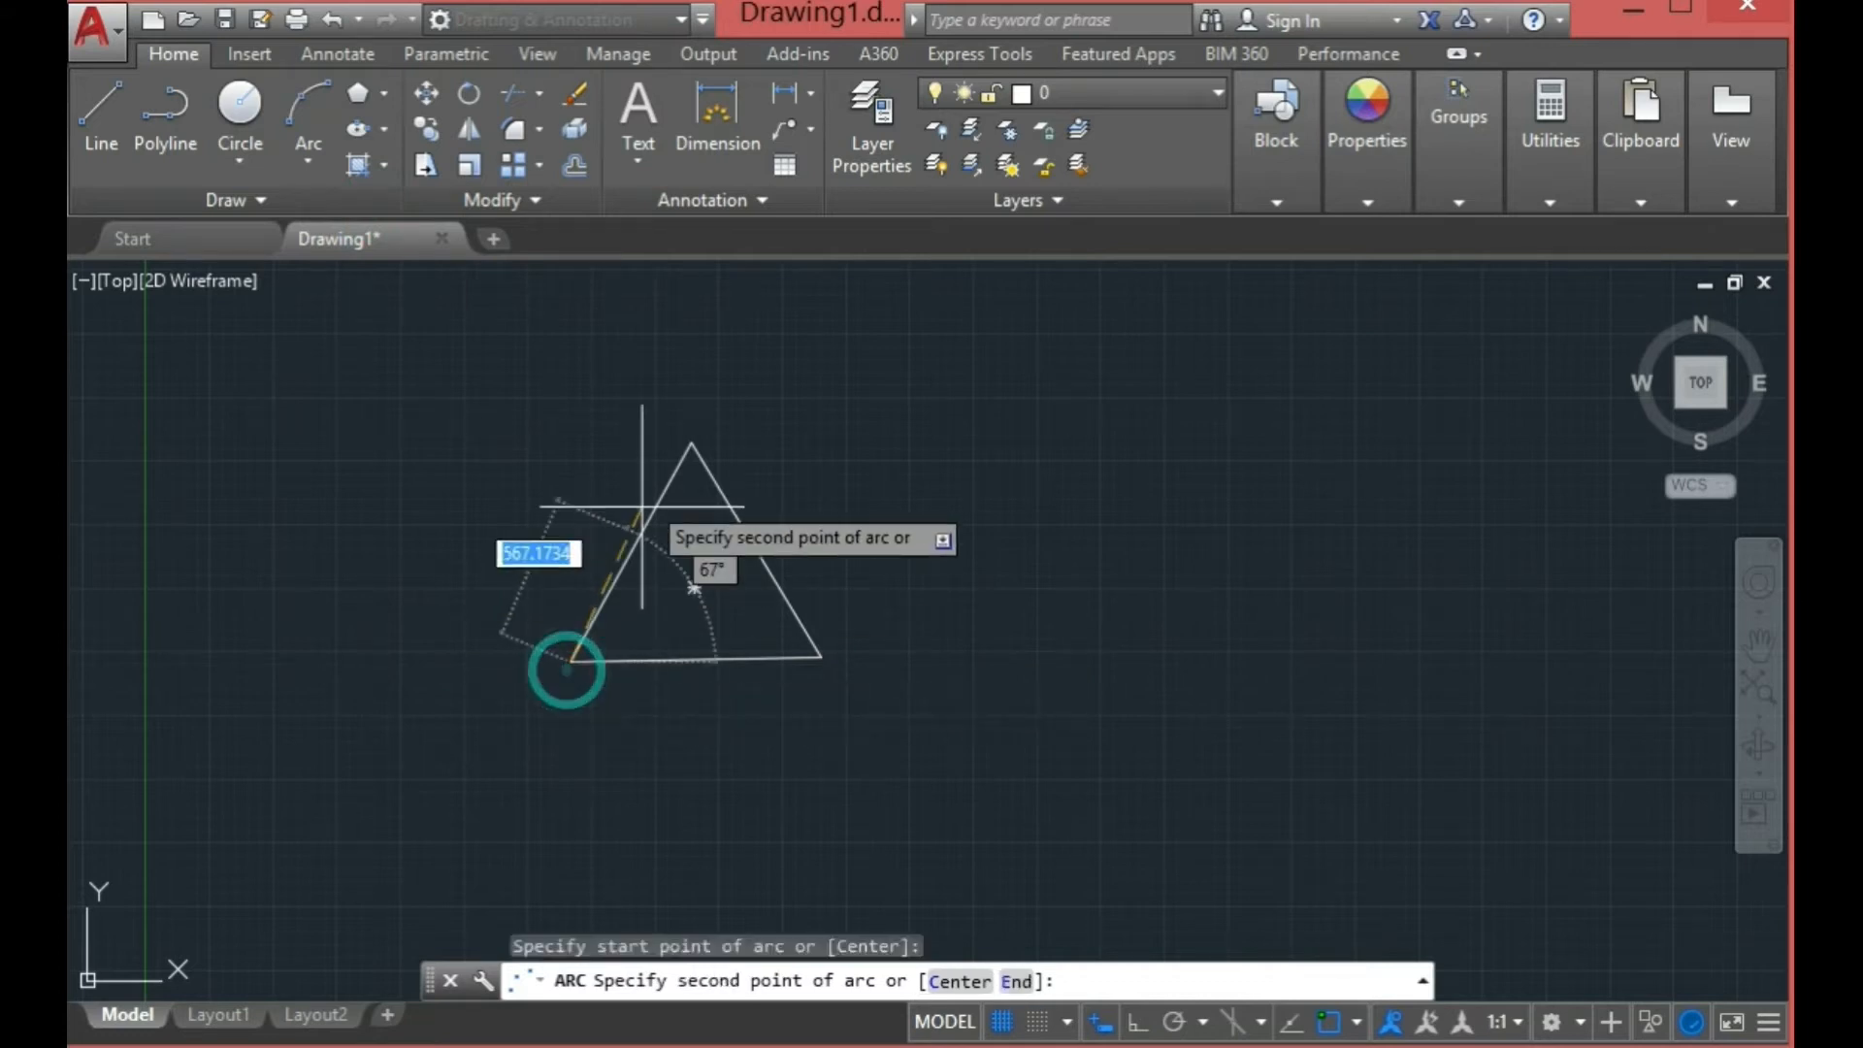
pyautogui.click(692, 447)
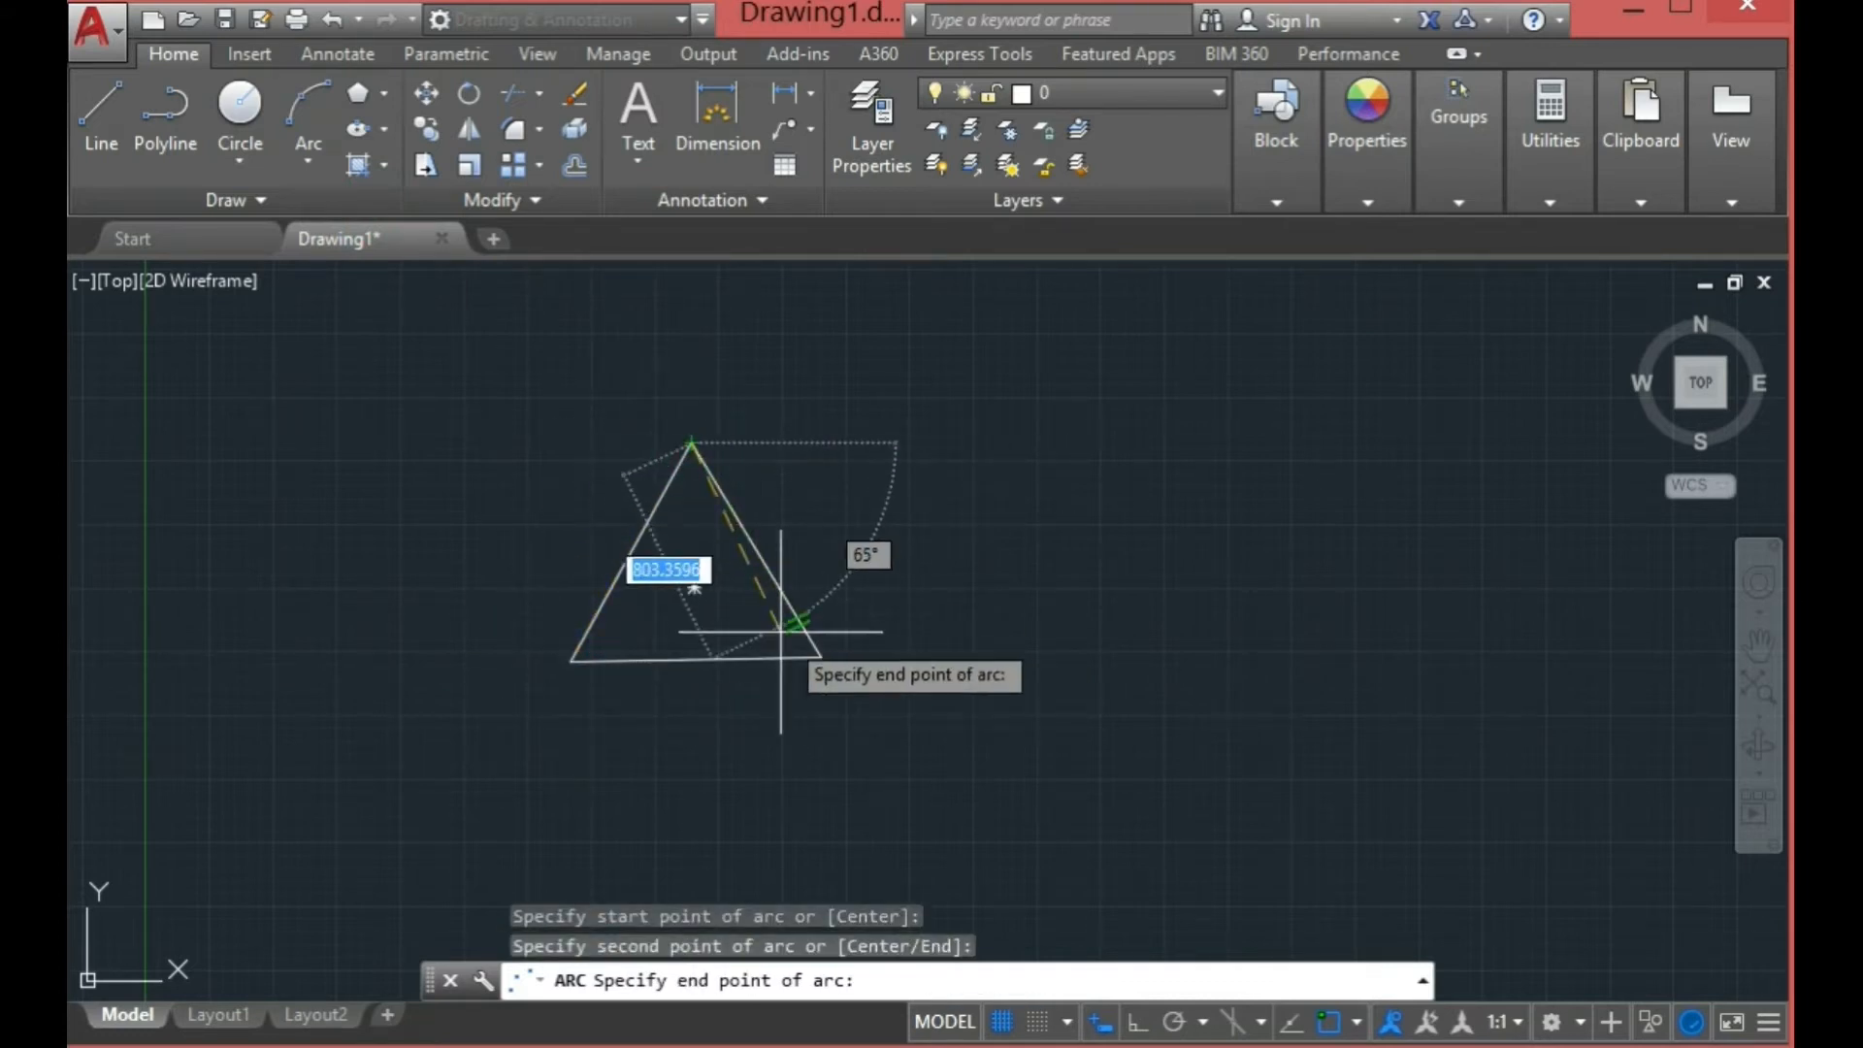
pyautogui.click(822, 658)
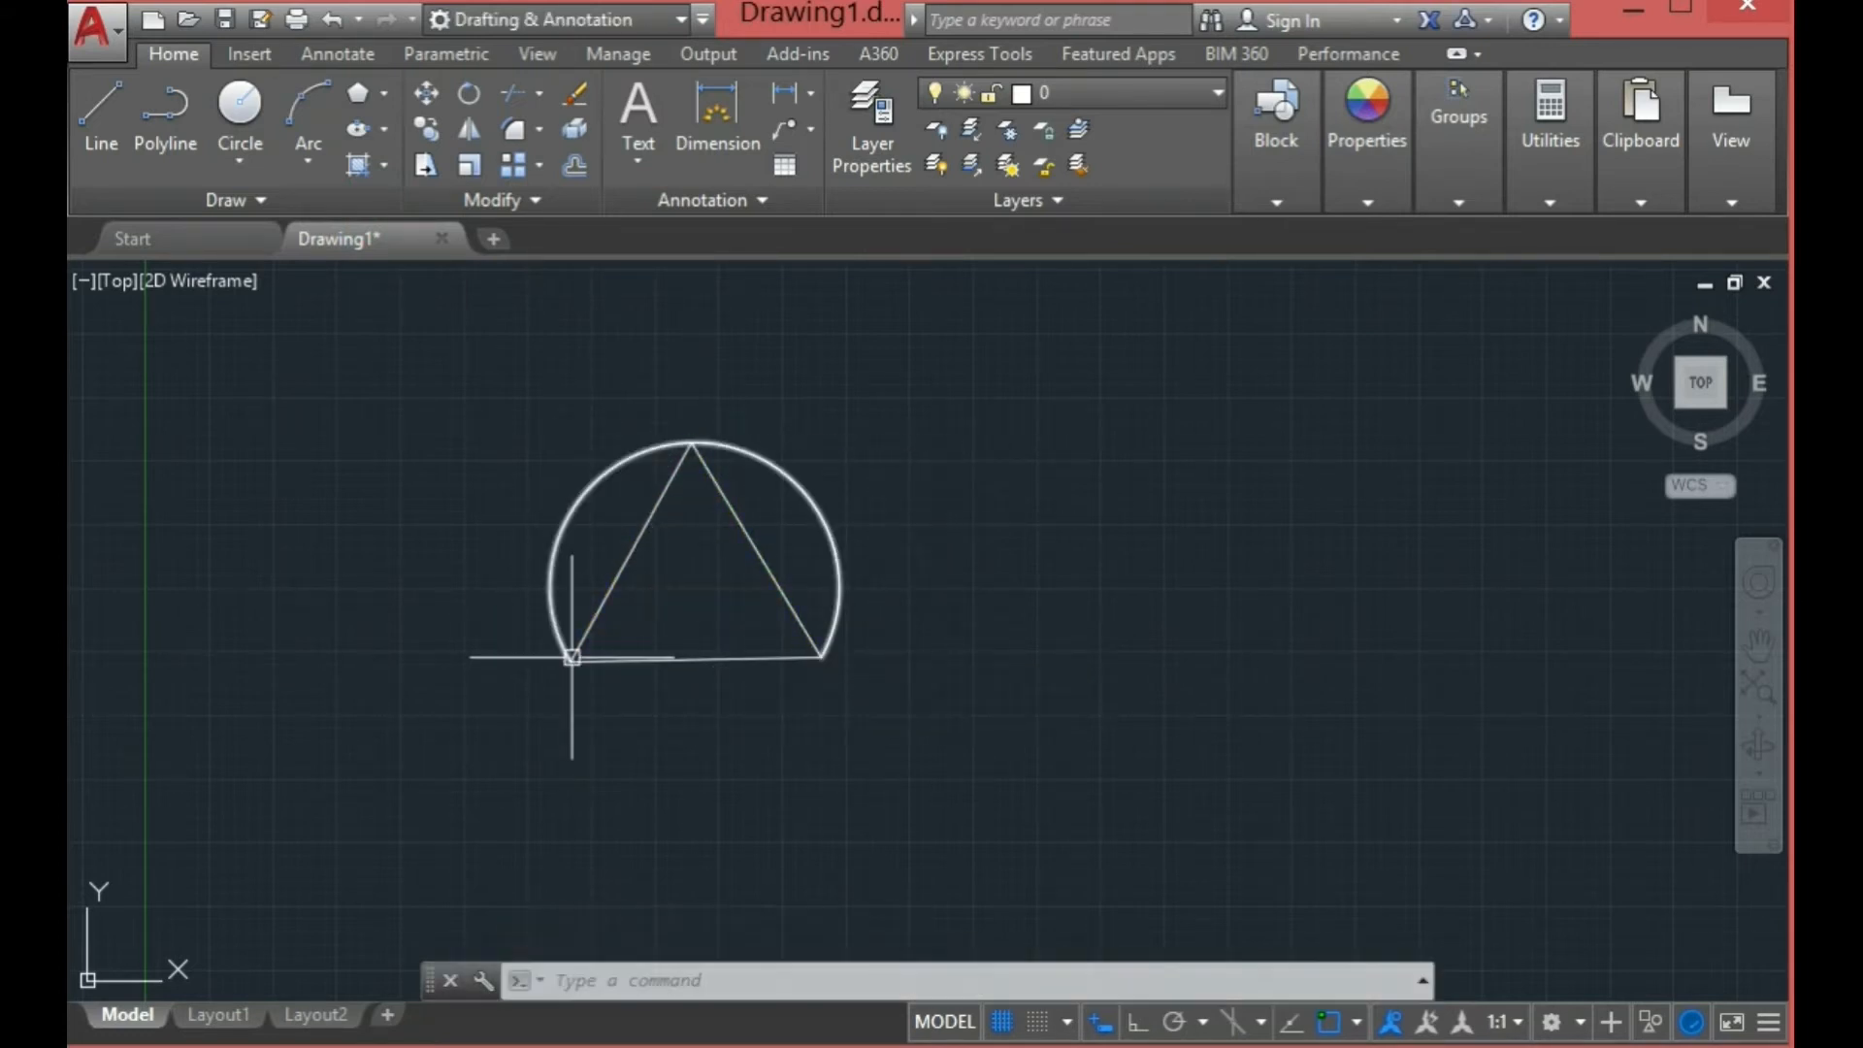
# Step: Draw a 3-Point arc from the triangle's lower-left vertex through its center to its lower-right vertex
pyautogui.click(297, 109)
pyautogui.click(570, 662)
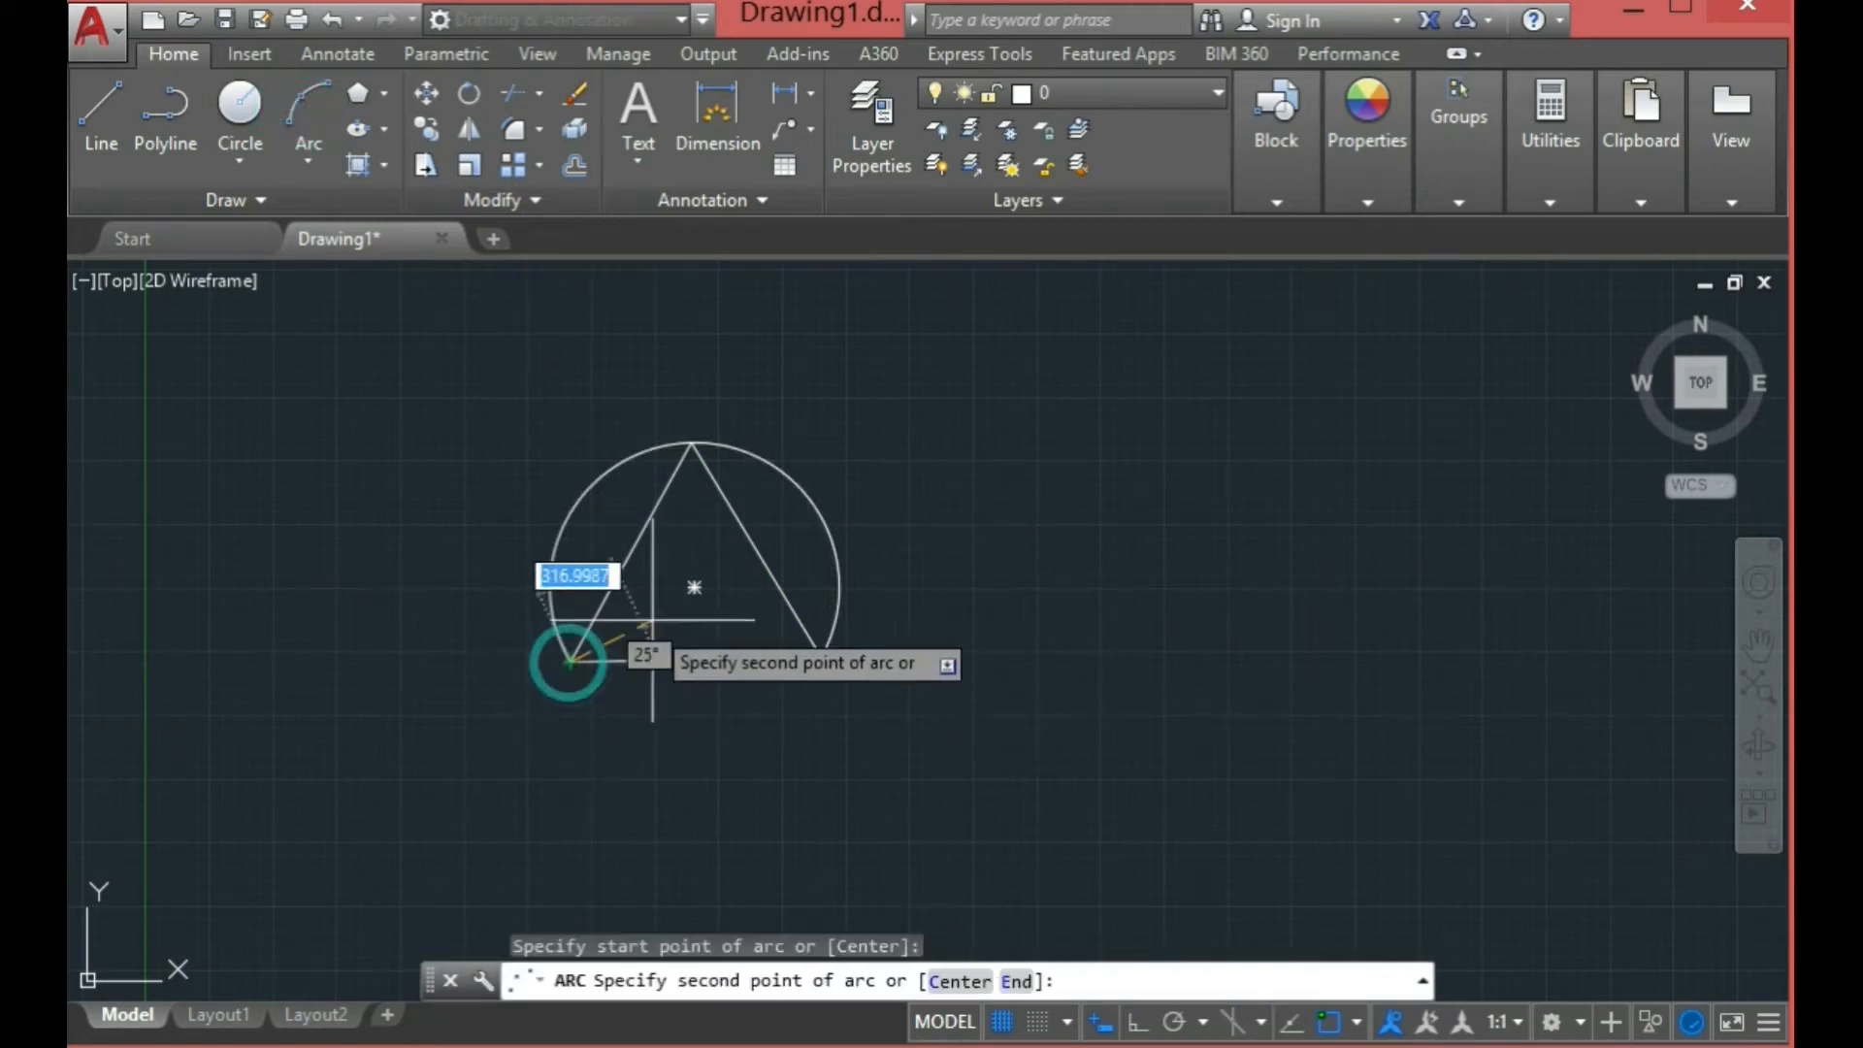
pyautogui.click(694, 587)
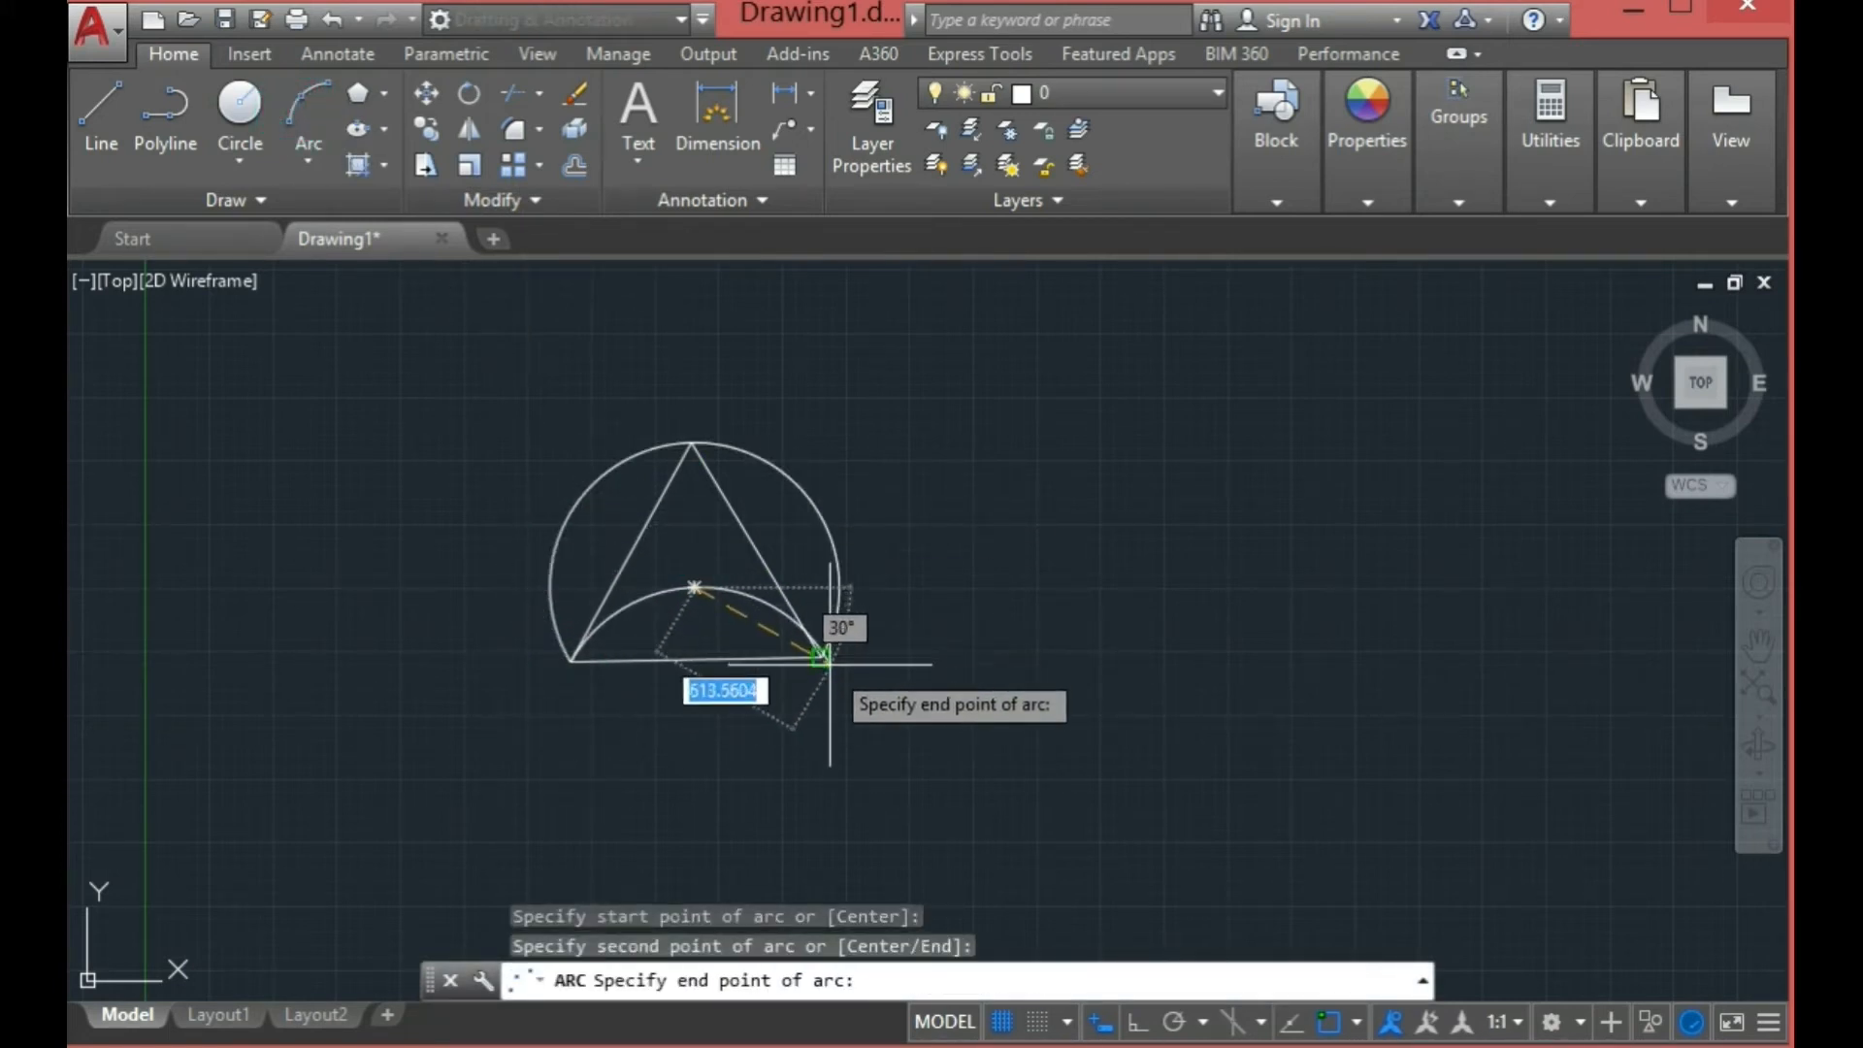
pyautogui.click(823, 658)
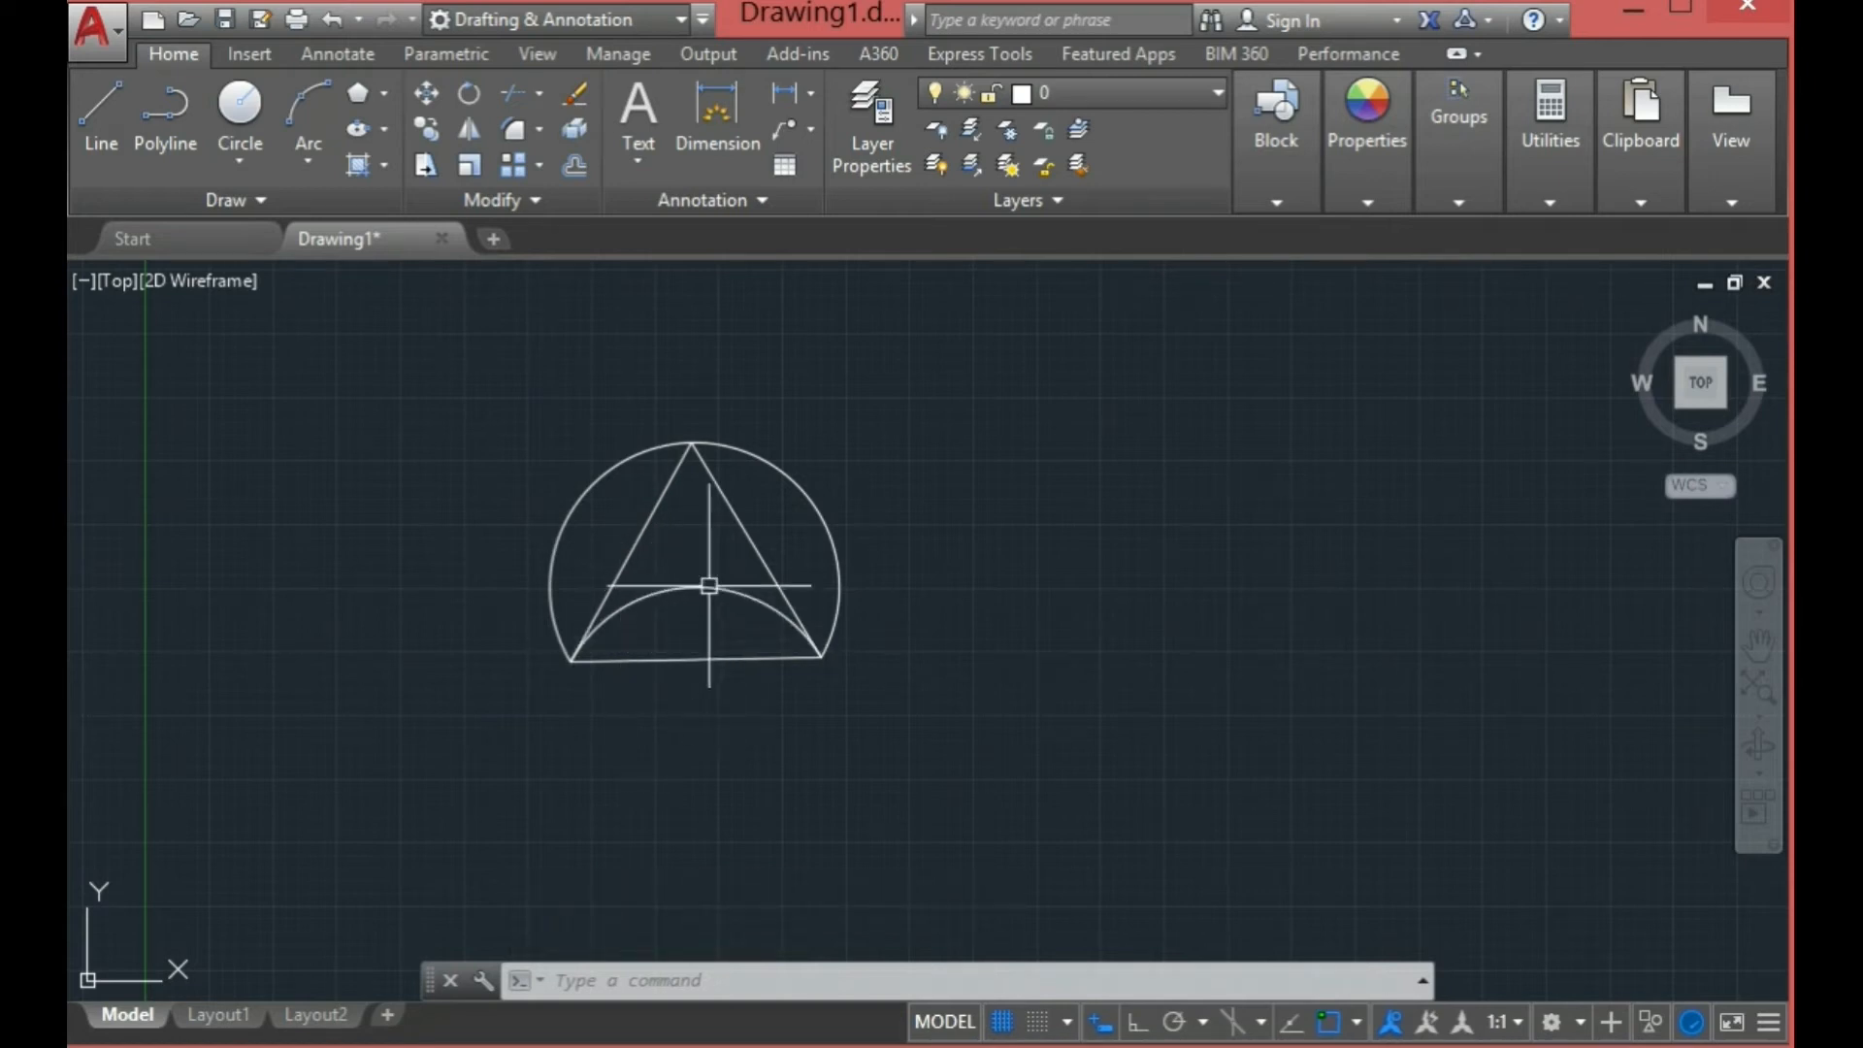
# Step: Draw a wide freehand 3-Point arc in the empty space right of the triangle, and erase it
pyautogui.click(309, 107)
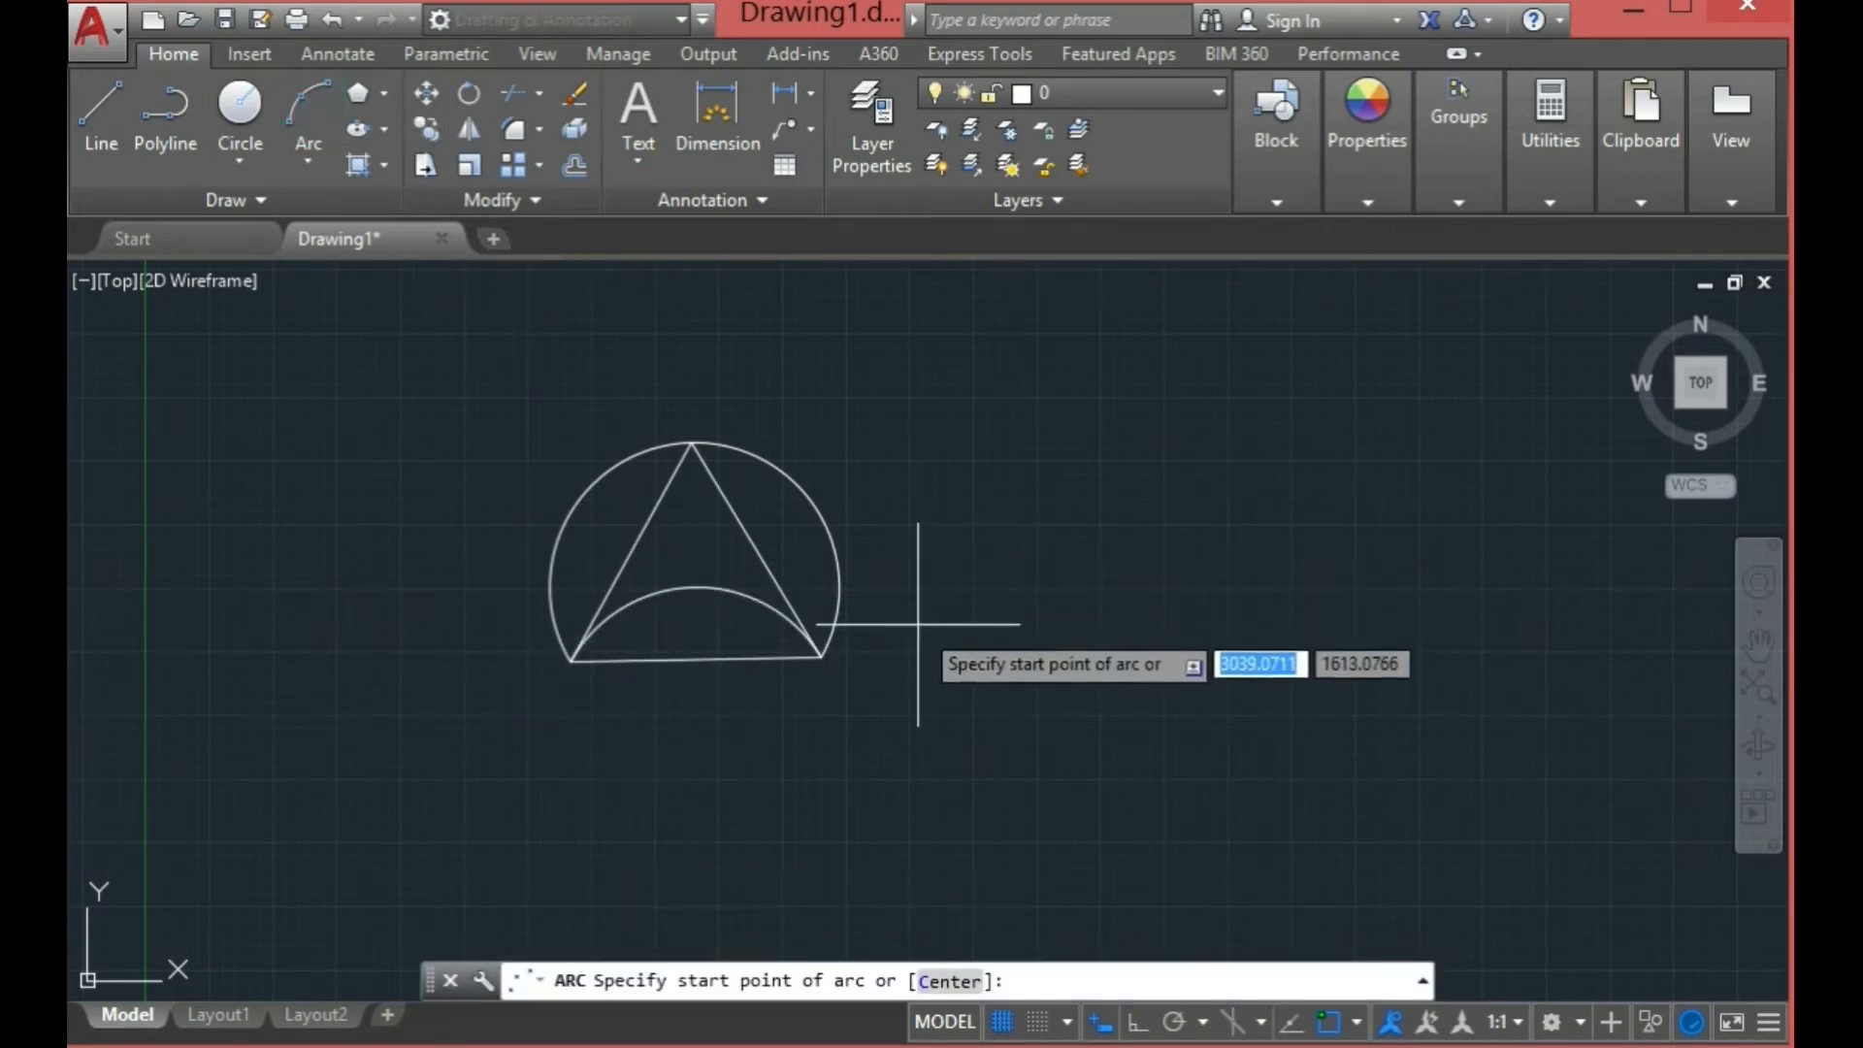
pyautogui.click(919, 642)
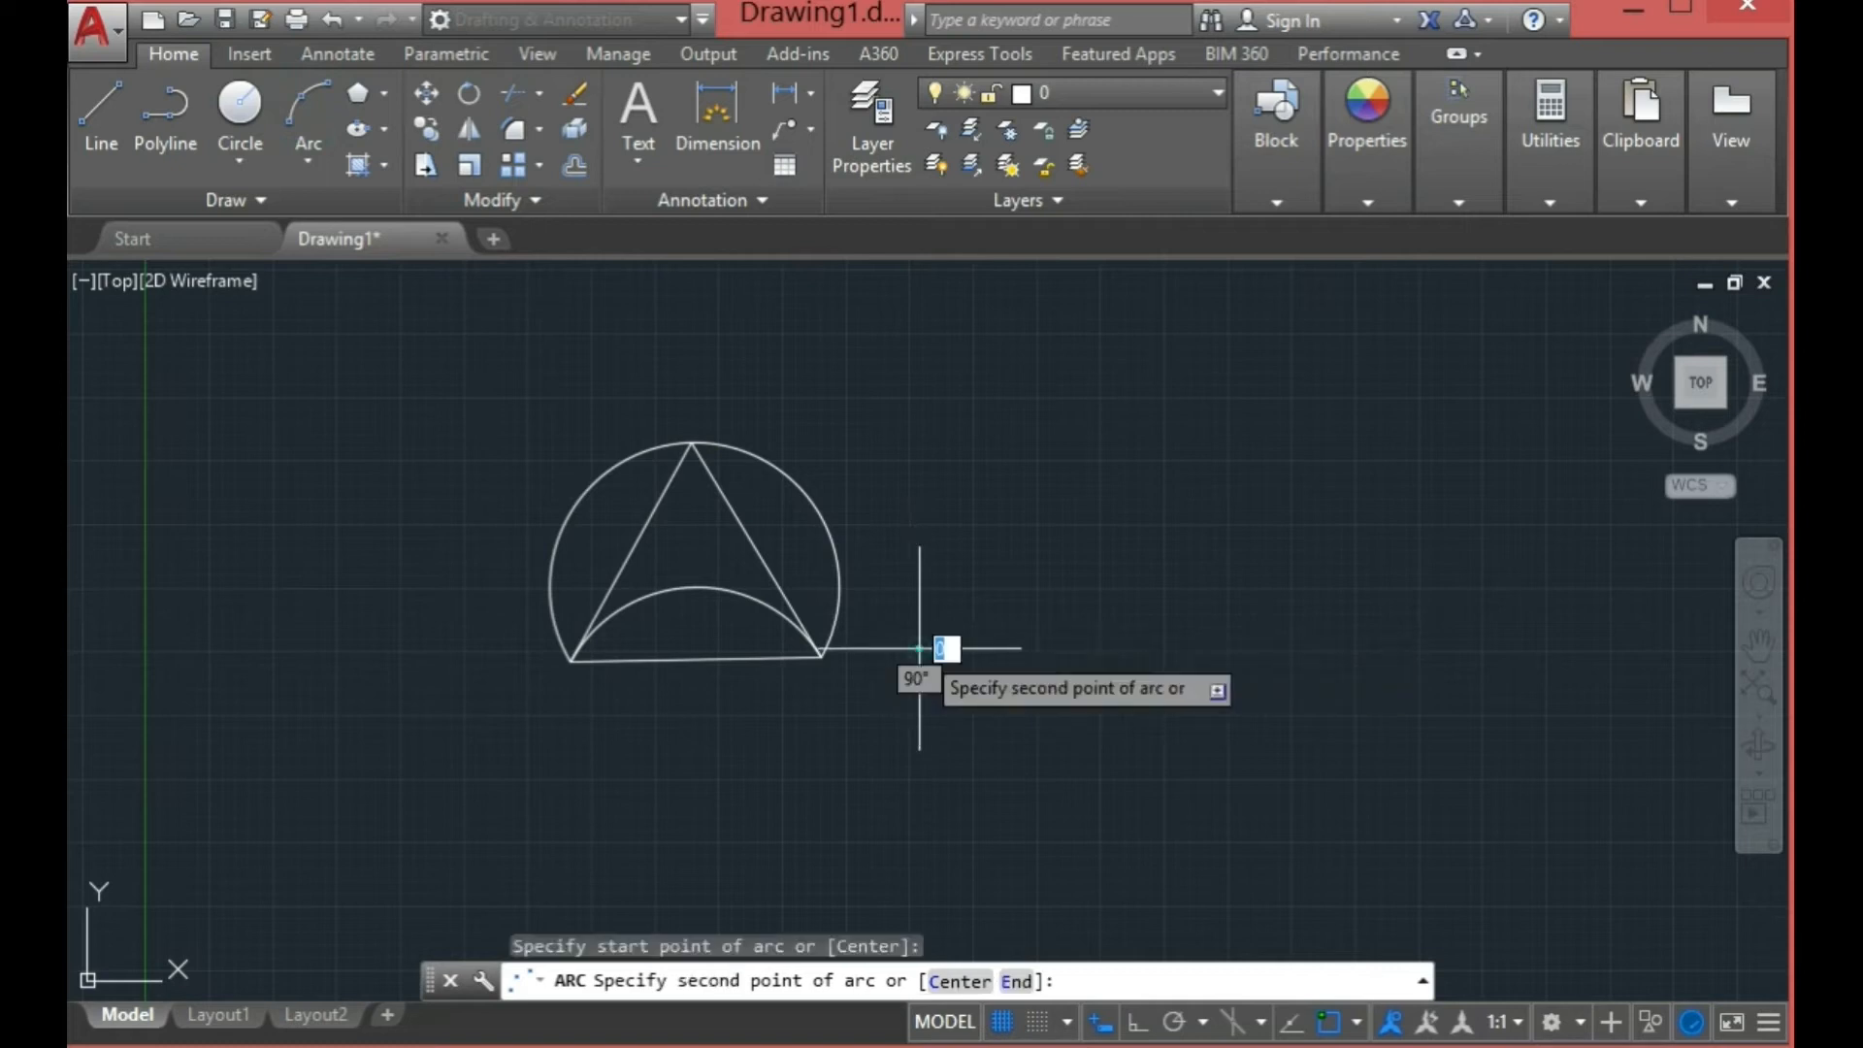
pyautogui.click(971, 571)
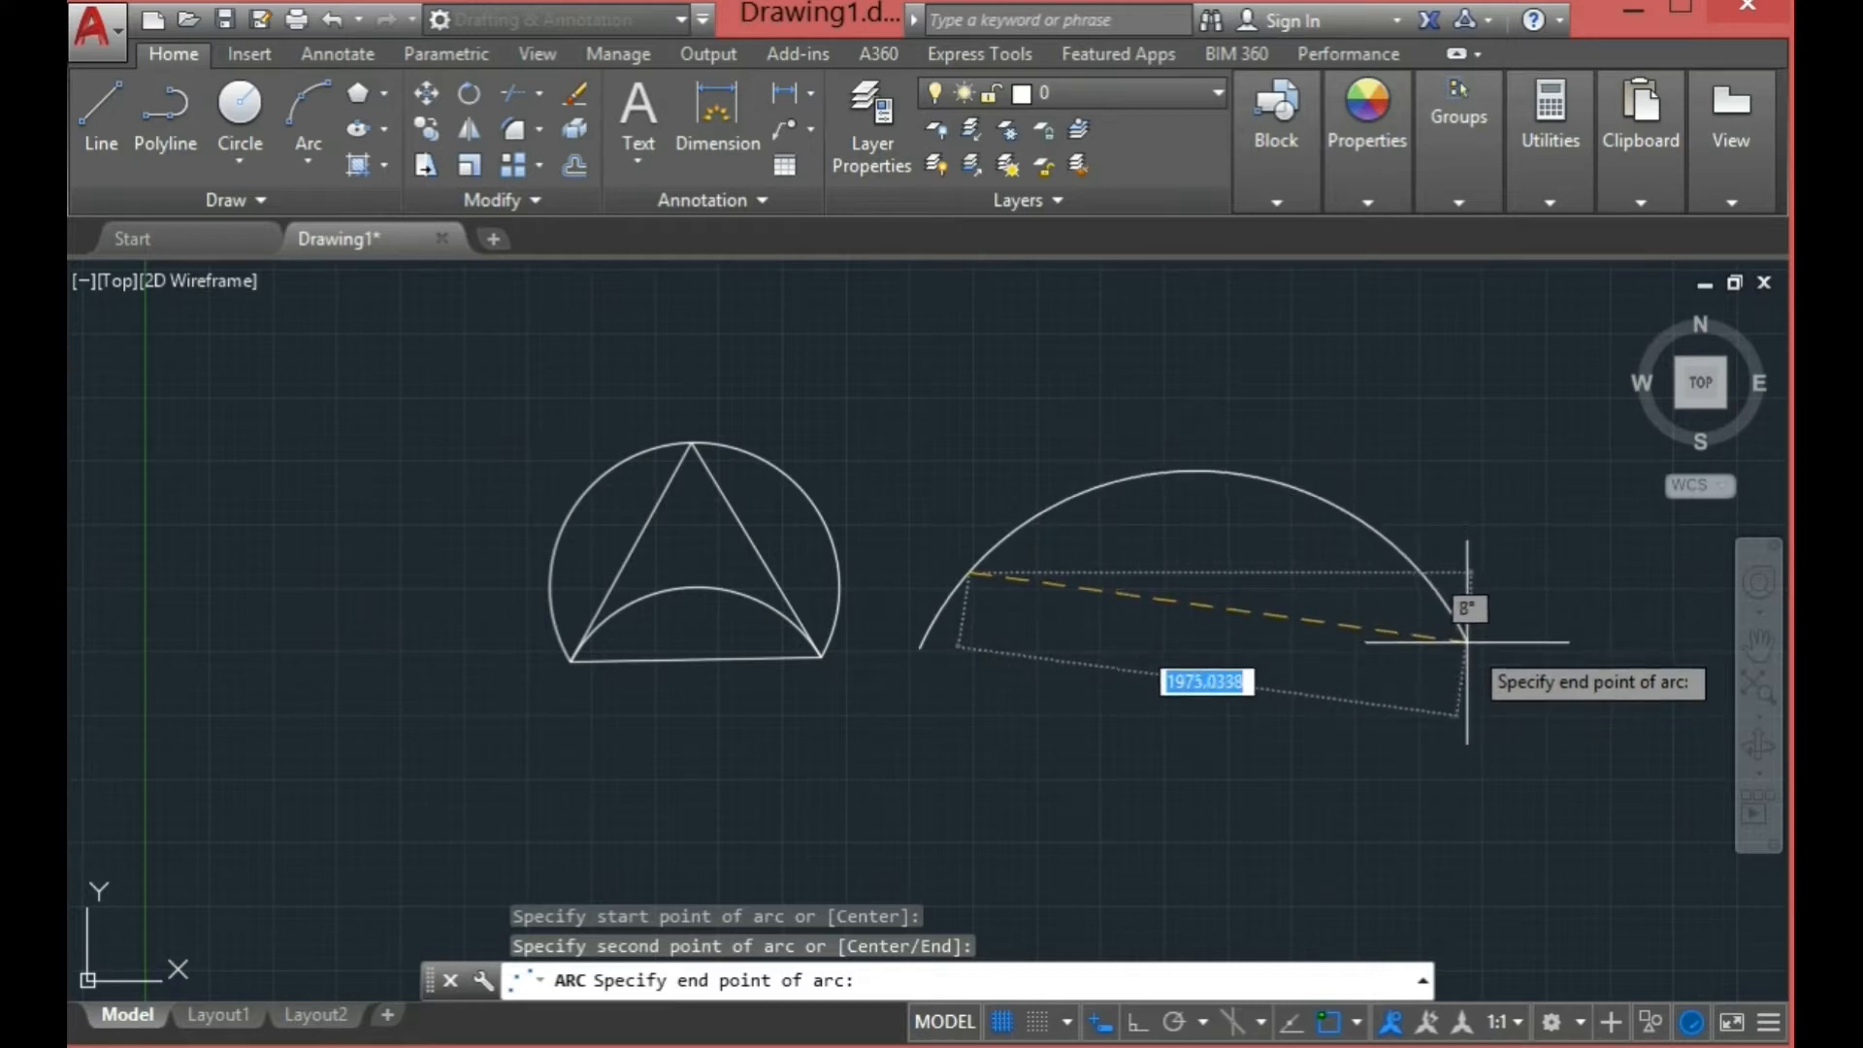
pyautogui.click(1466, 639)
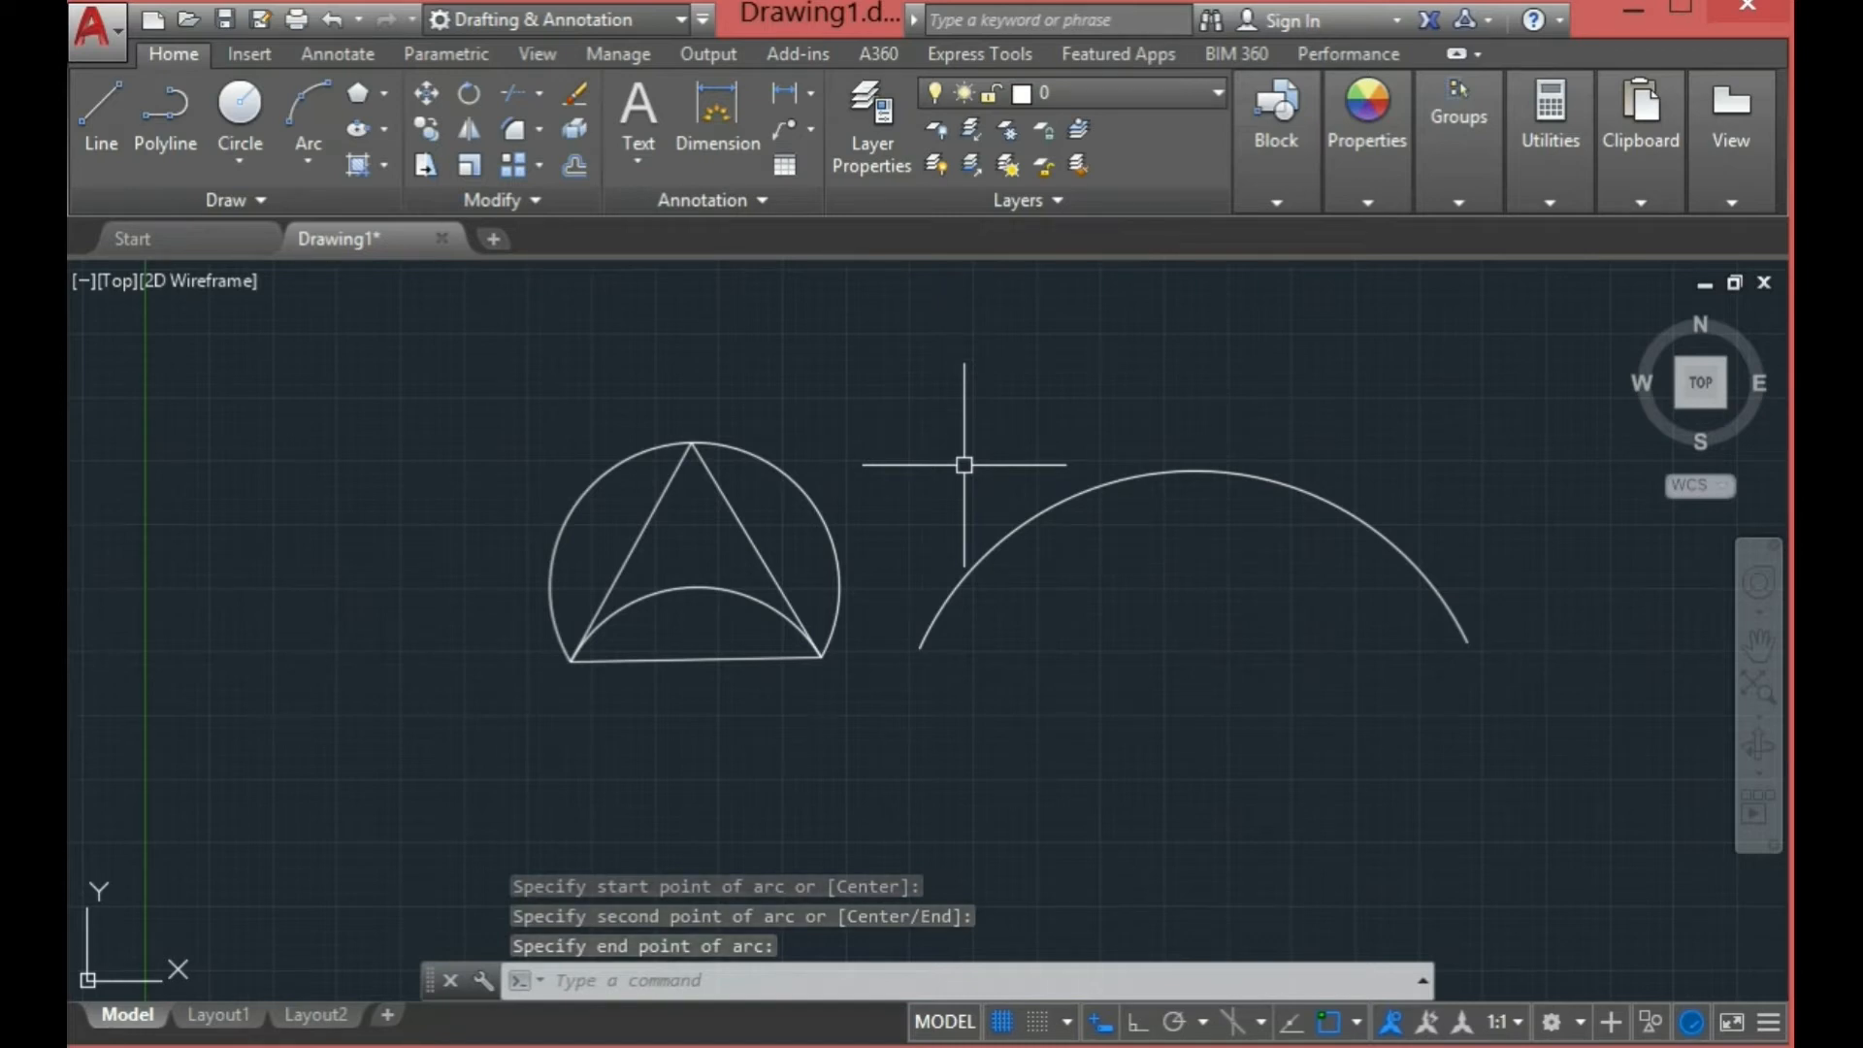
pyautogui.click(1072, 493)
pyautogui.press('Delete')
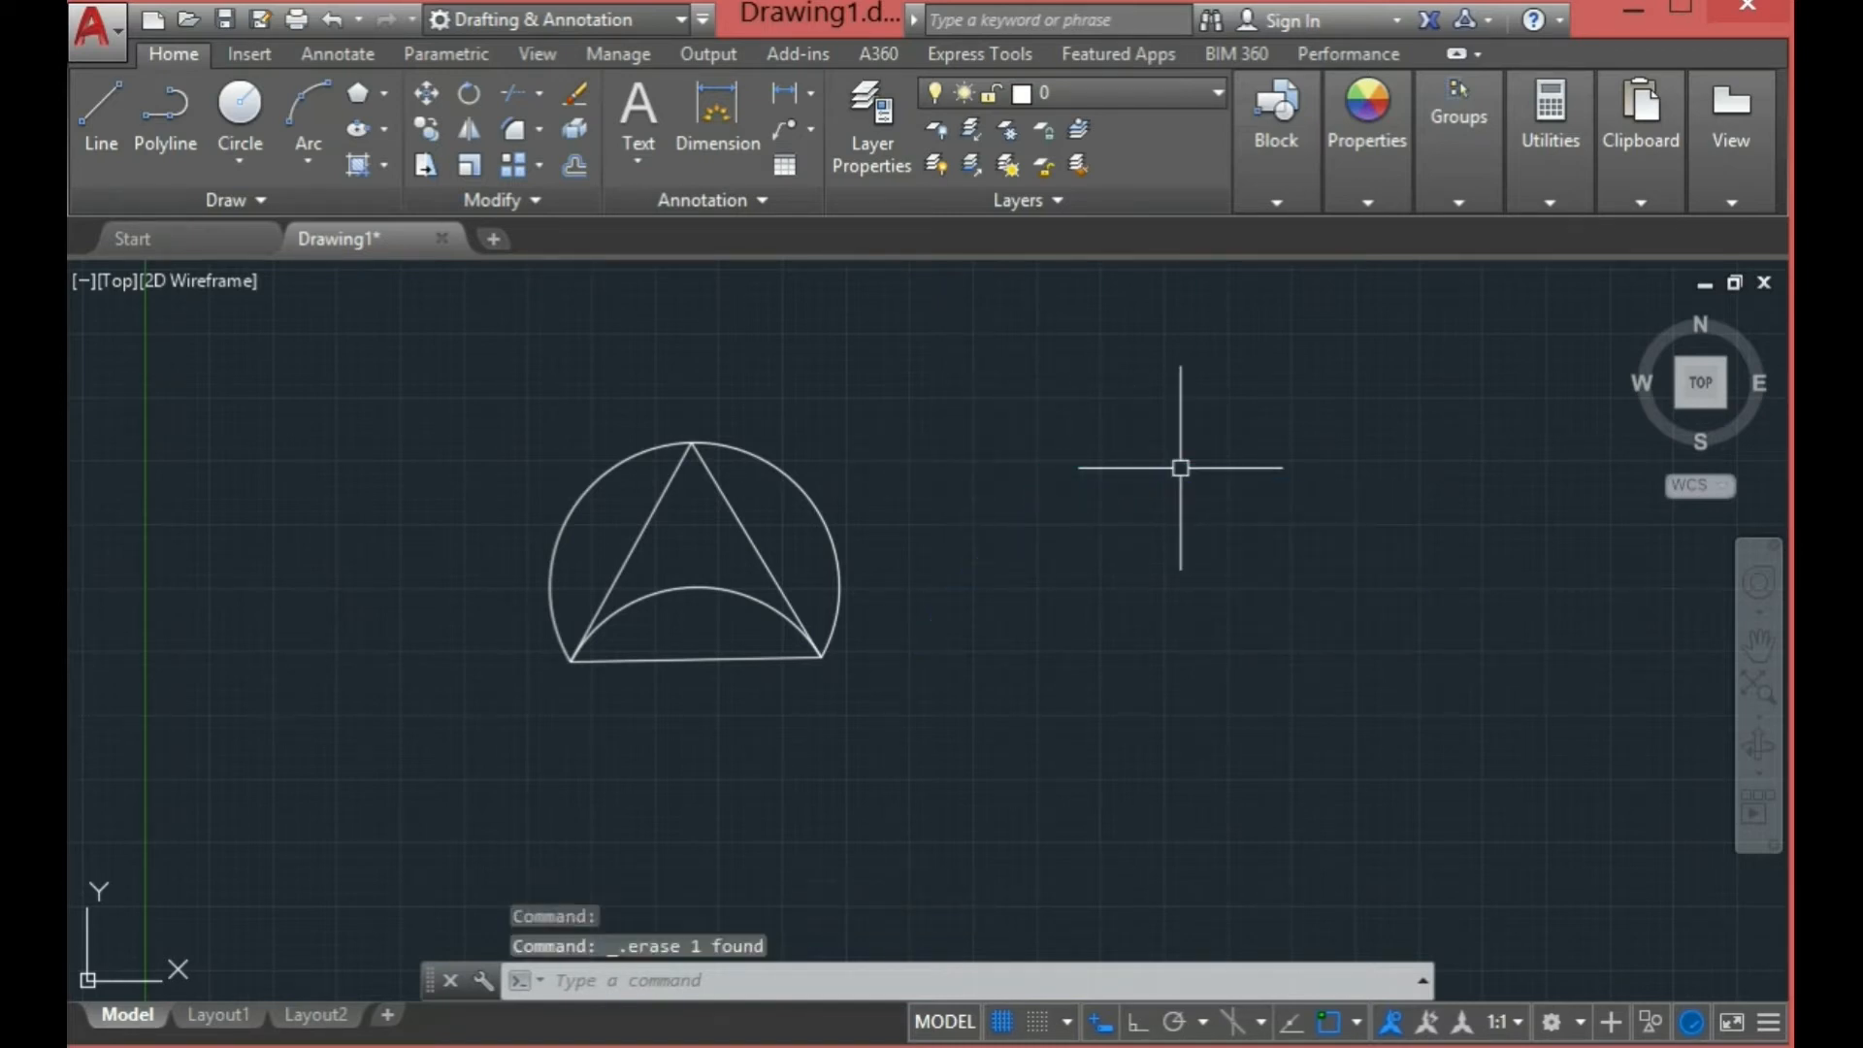
pyautogui.click(243, 160)
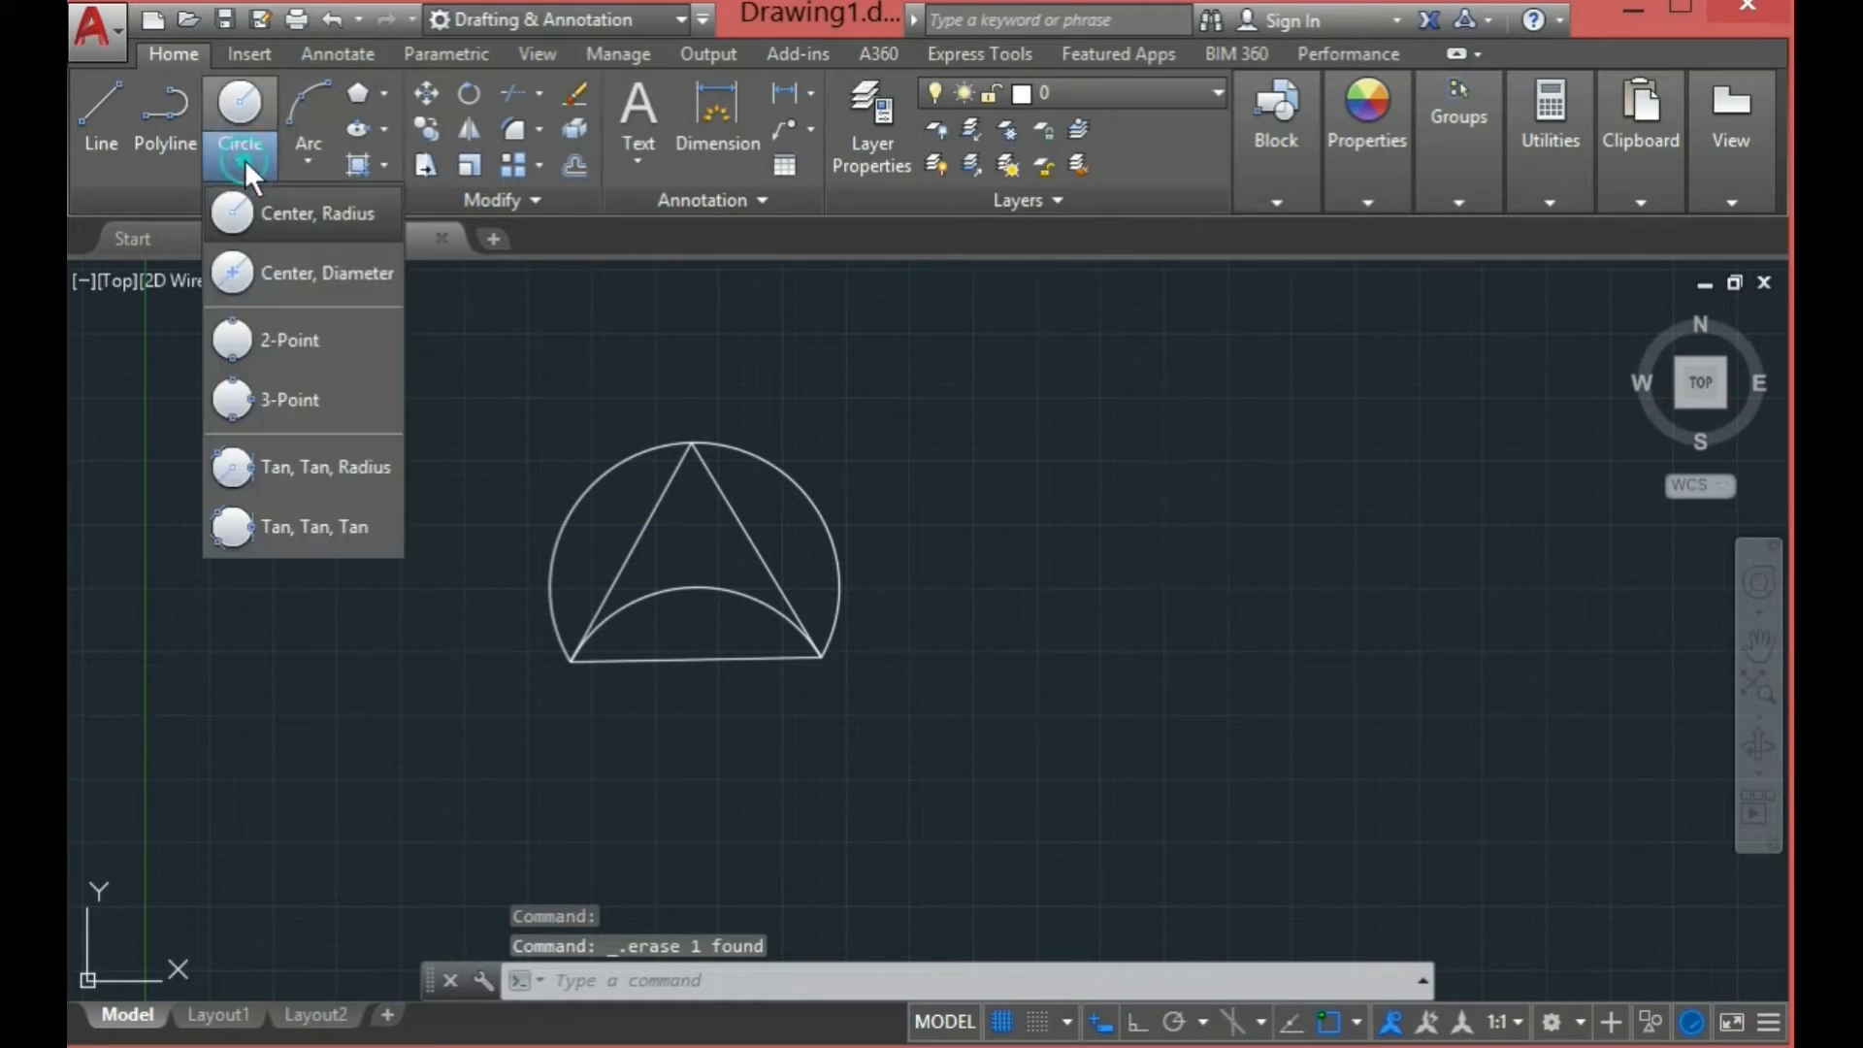
pyautogui.click(306, 155)
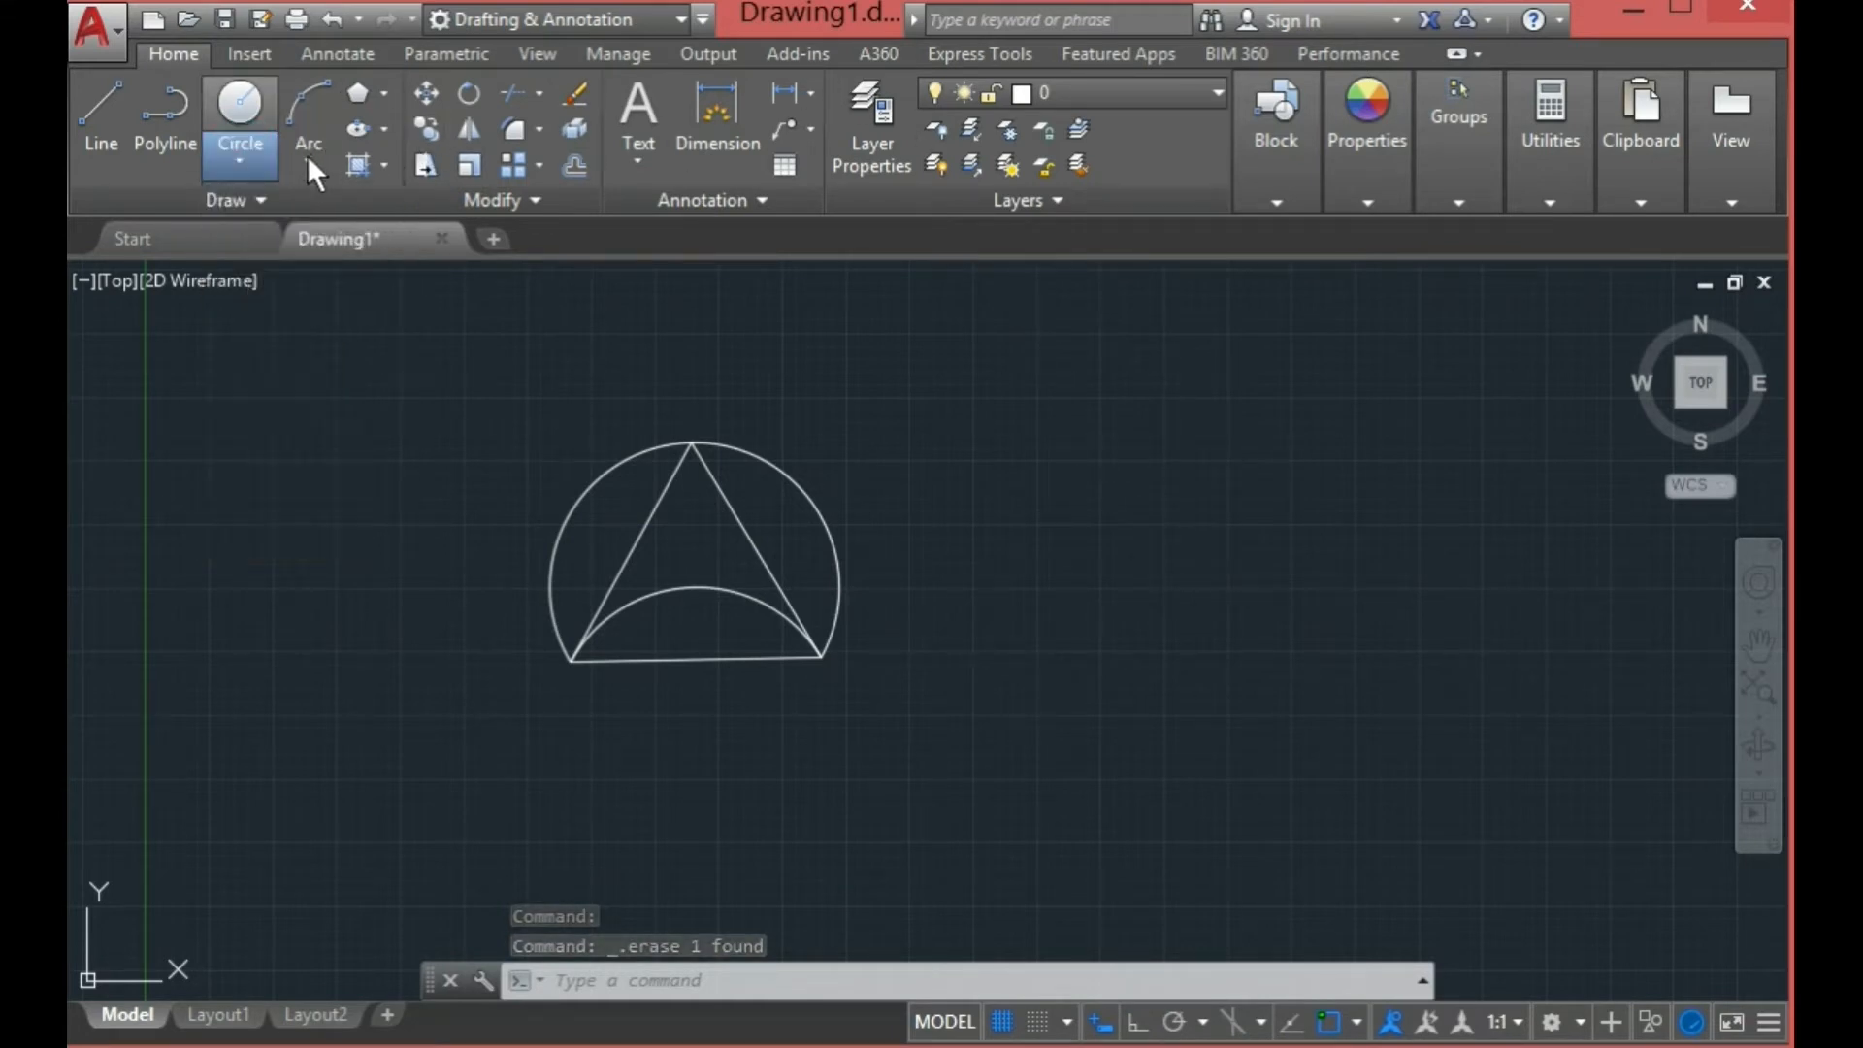
pyautogui.click(306, 157)
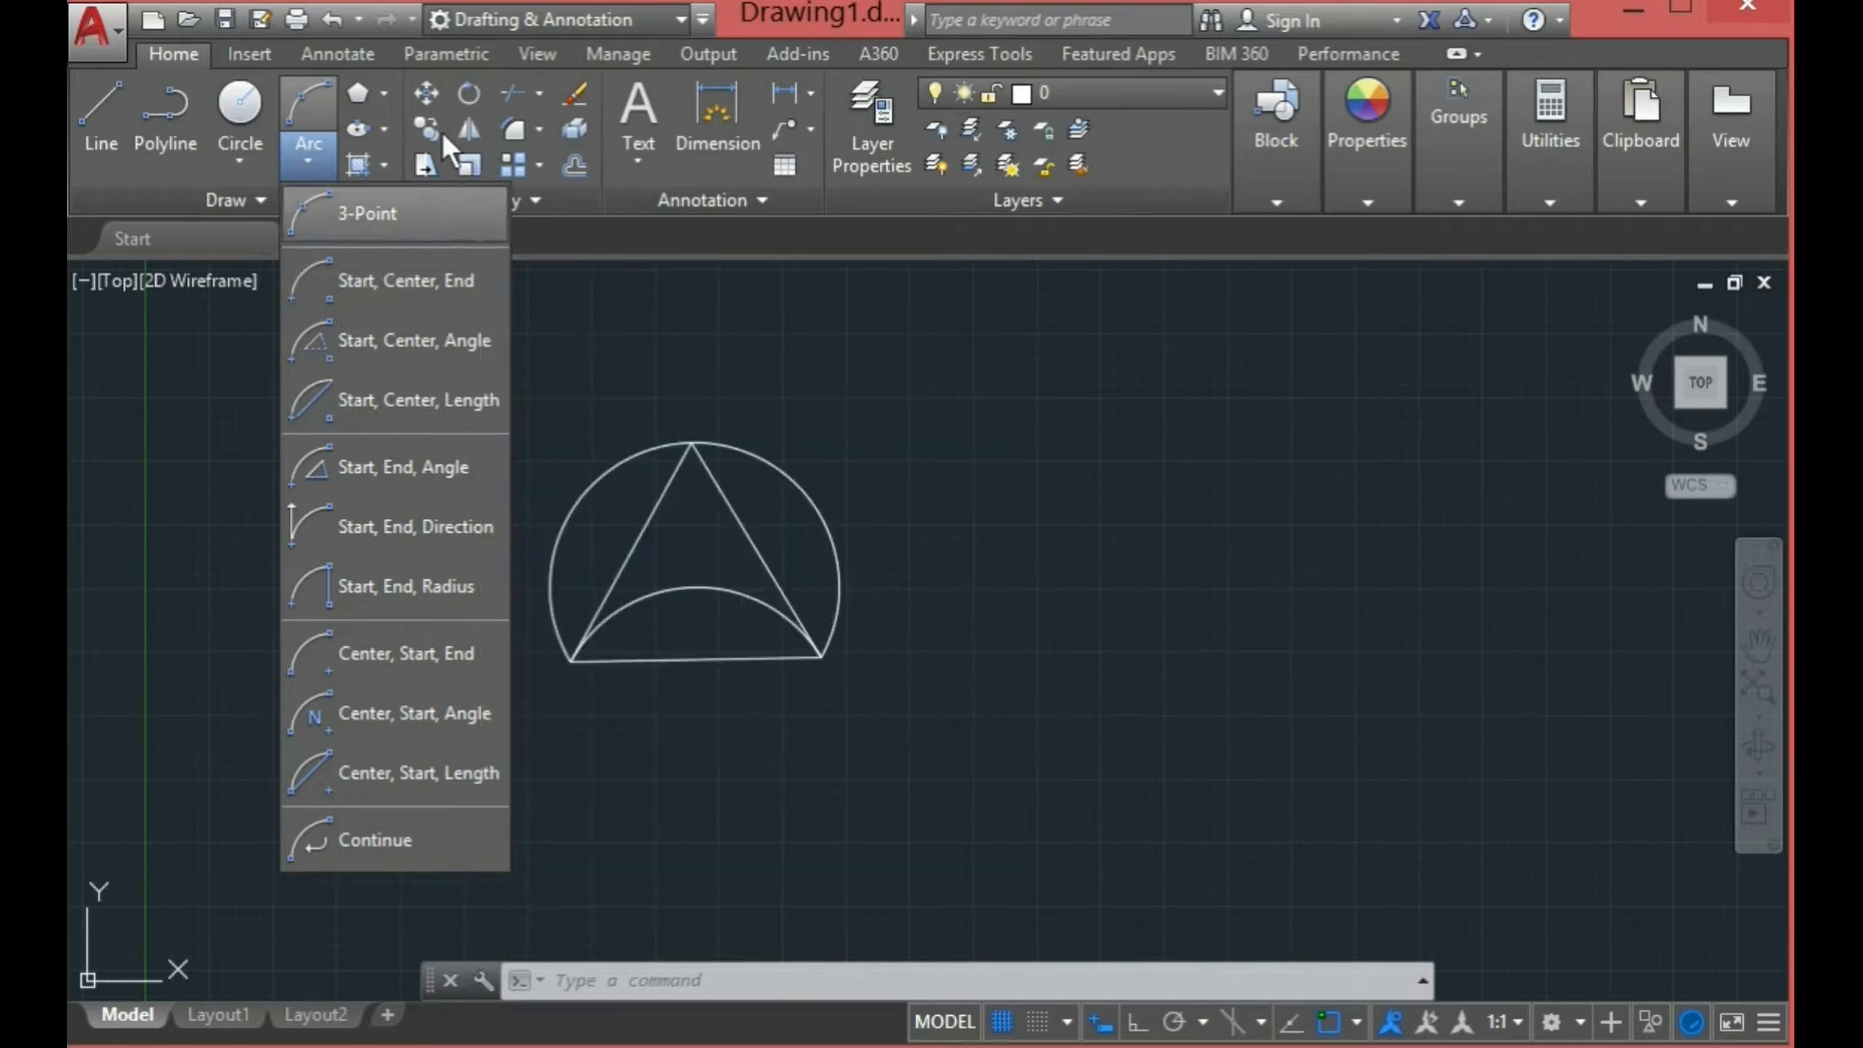
# Step: Draw a four-sided polygon inscribed in a circle, with nearly horizontal and vertical sides, to the right of the triangle
pyautogui.click(382, 92)
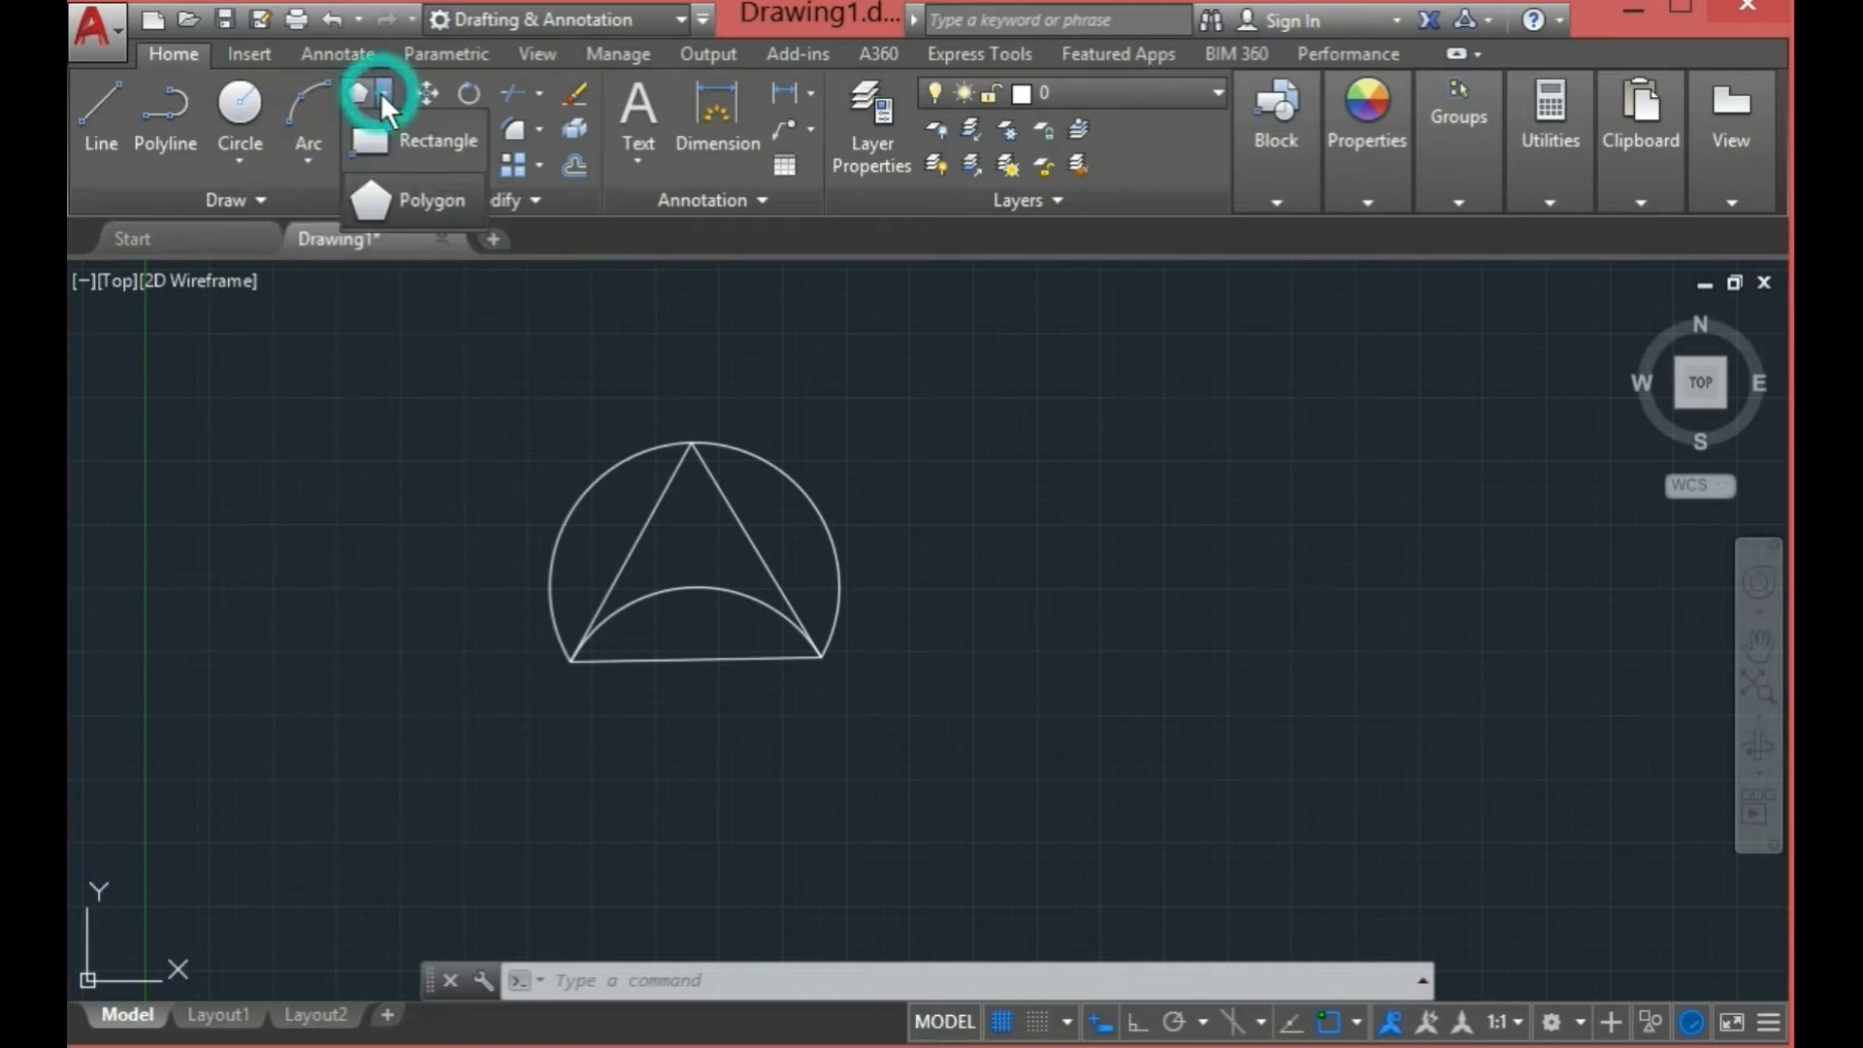
pyautogui.click(404, 196)
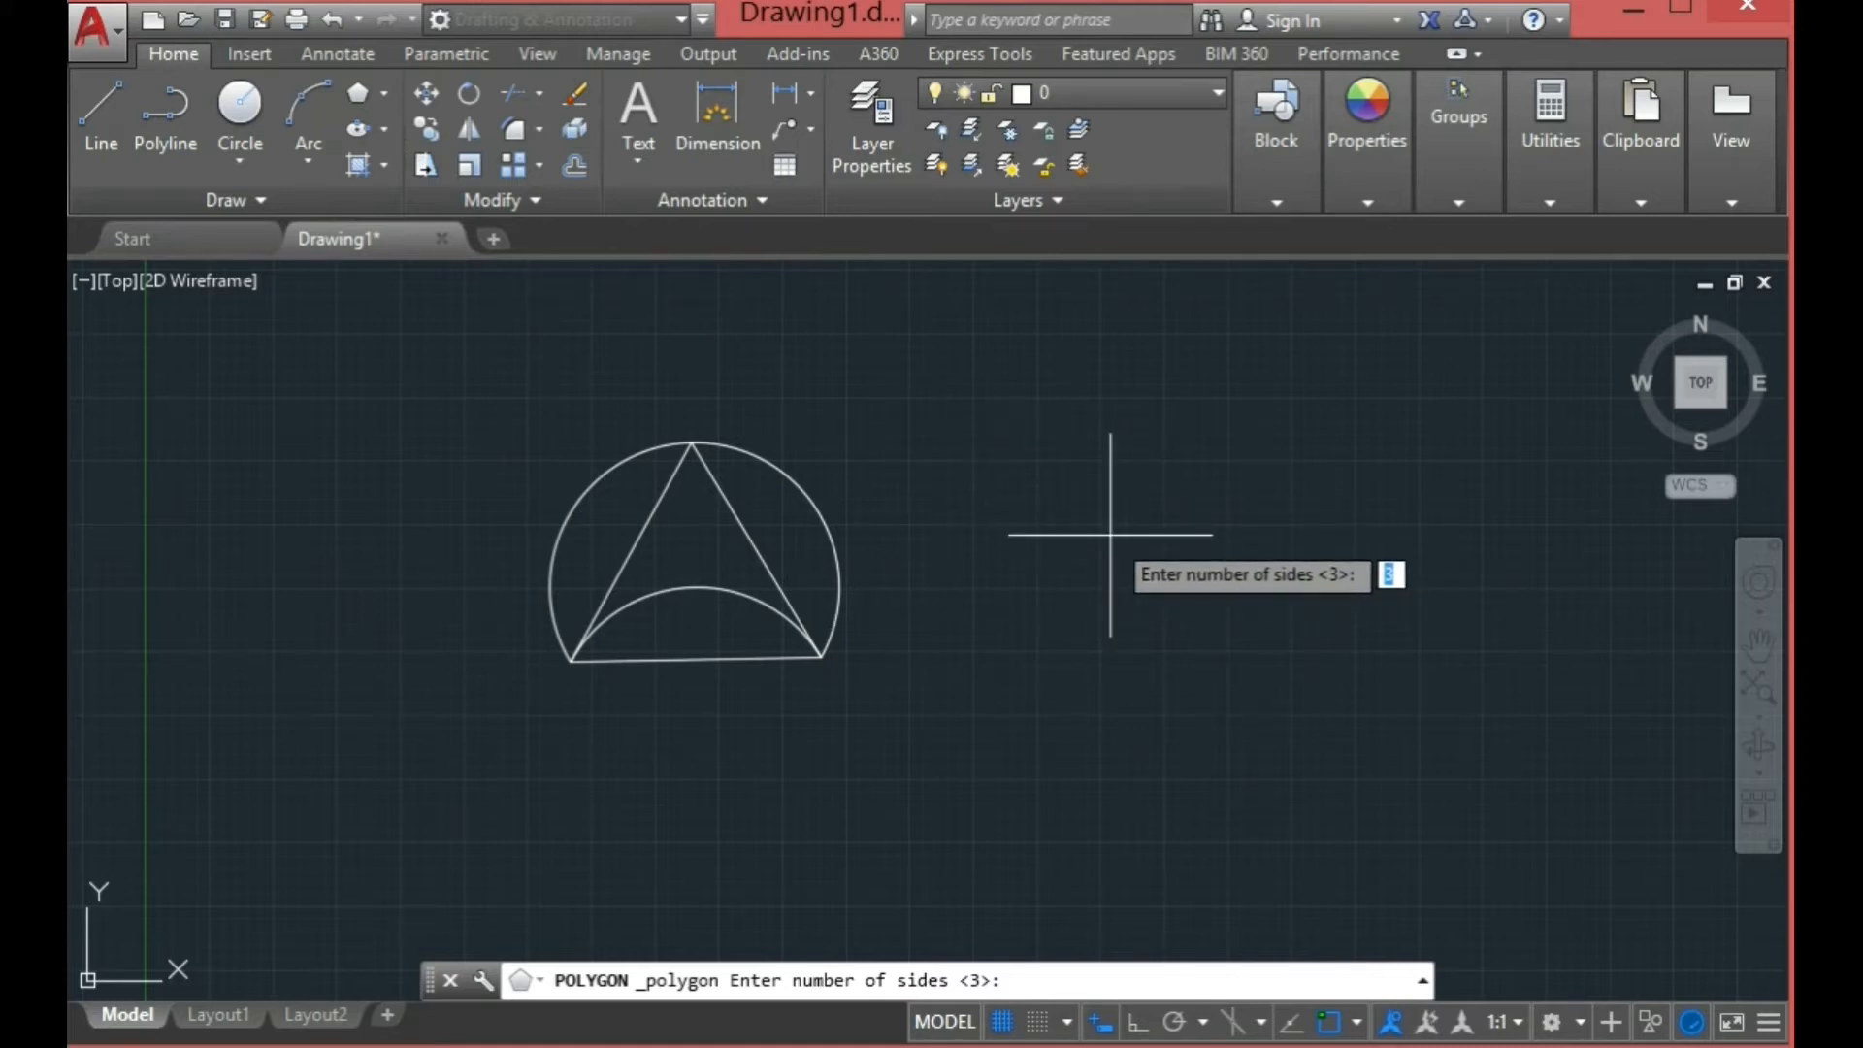
pyautogui.press('Return')
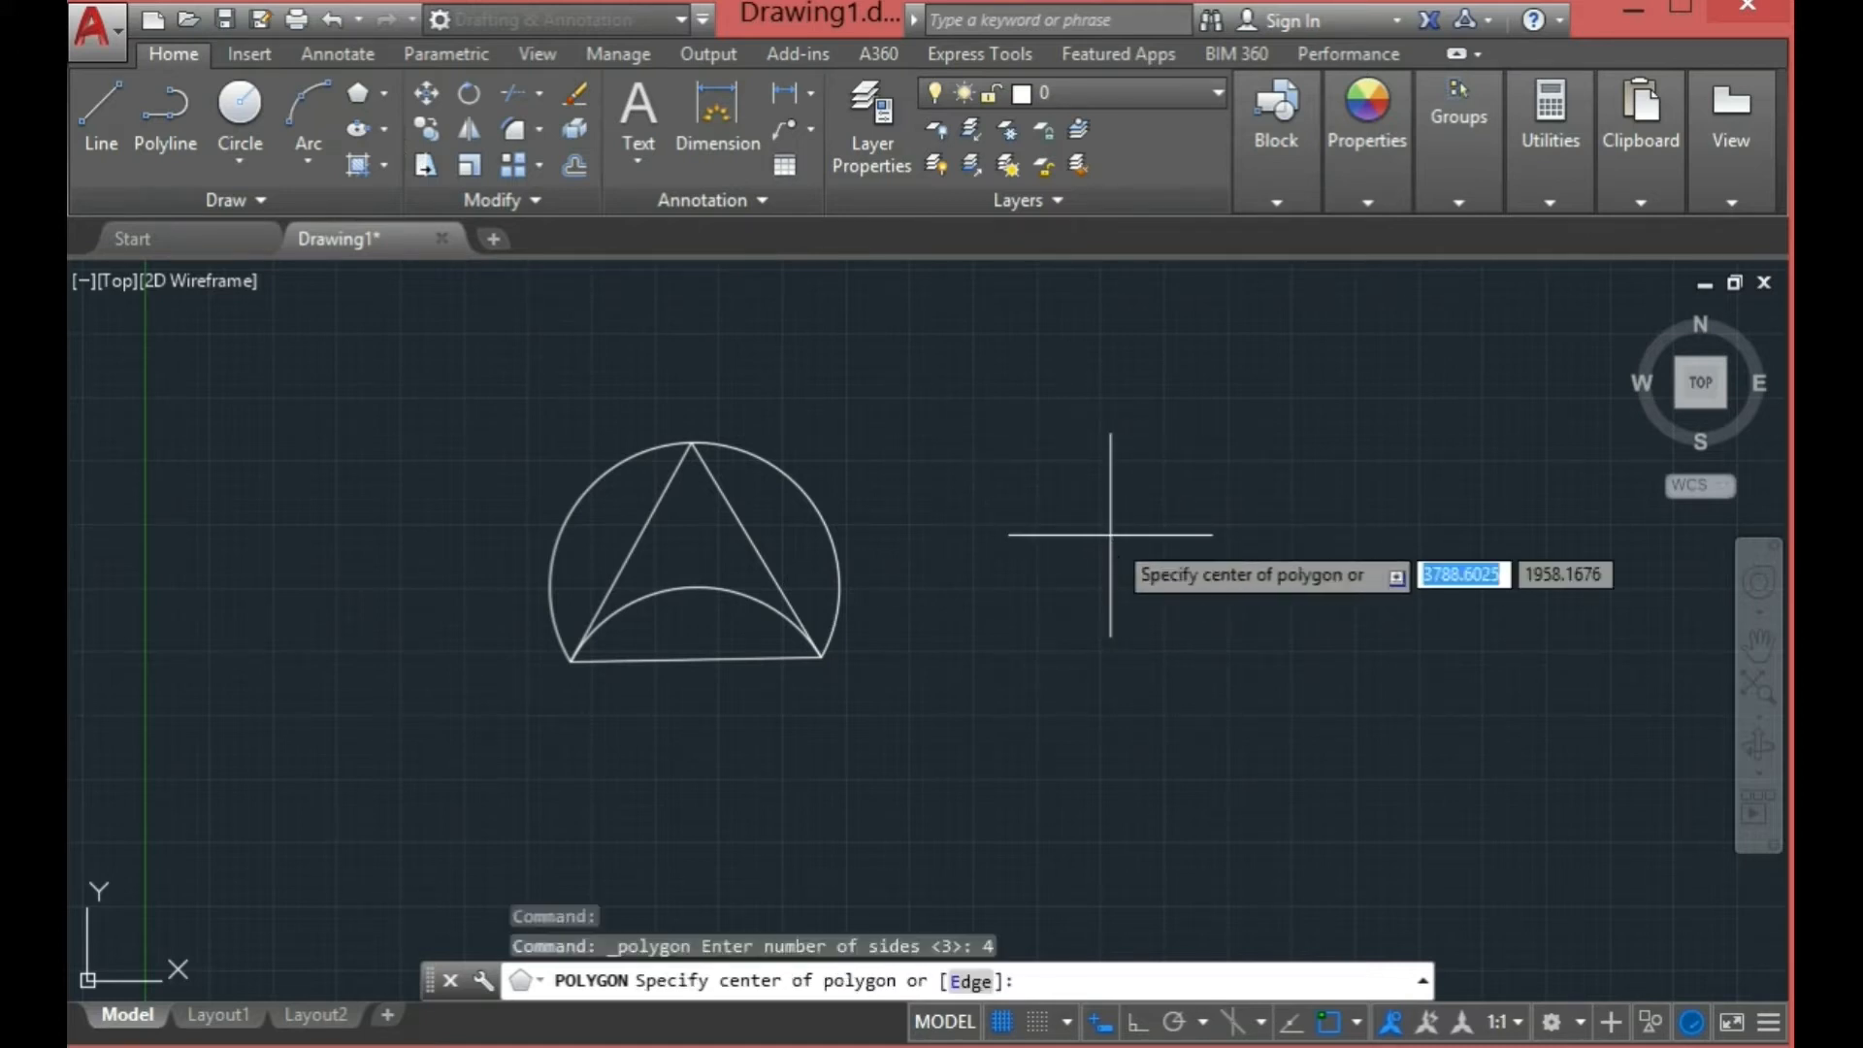
pyautogui.click(1033, 495)
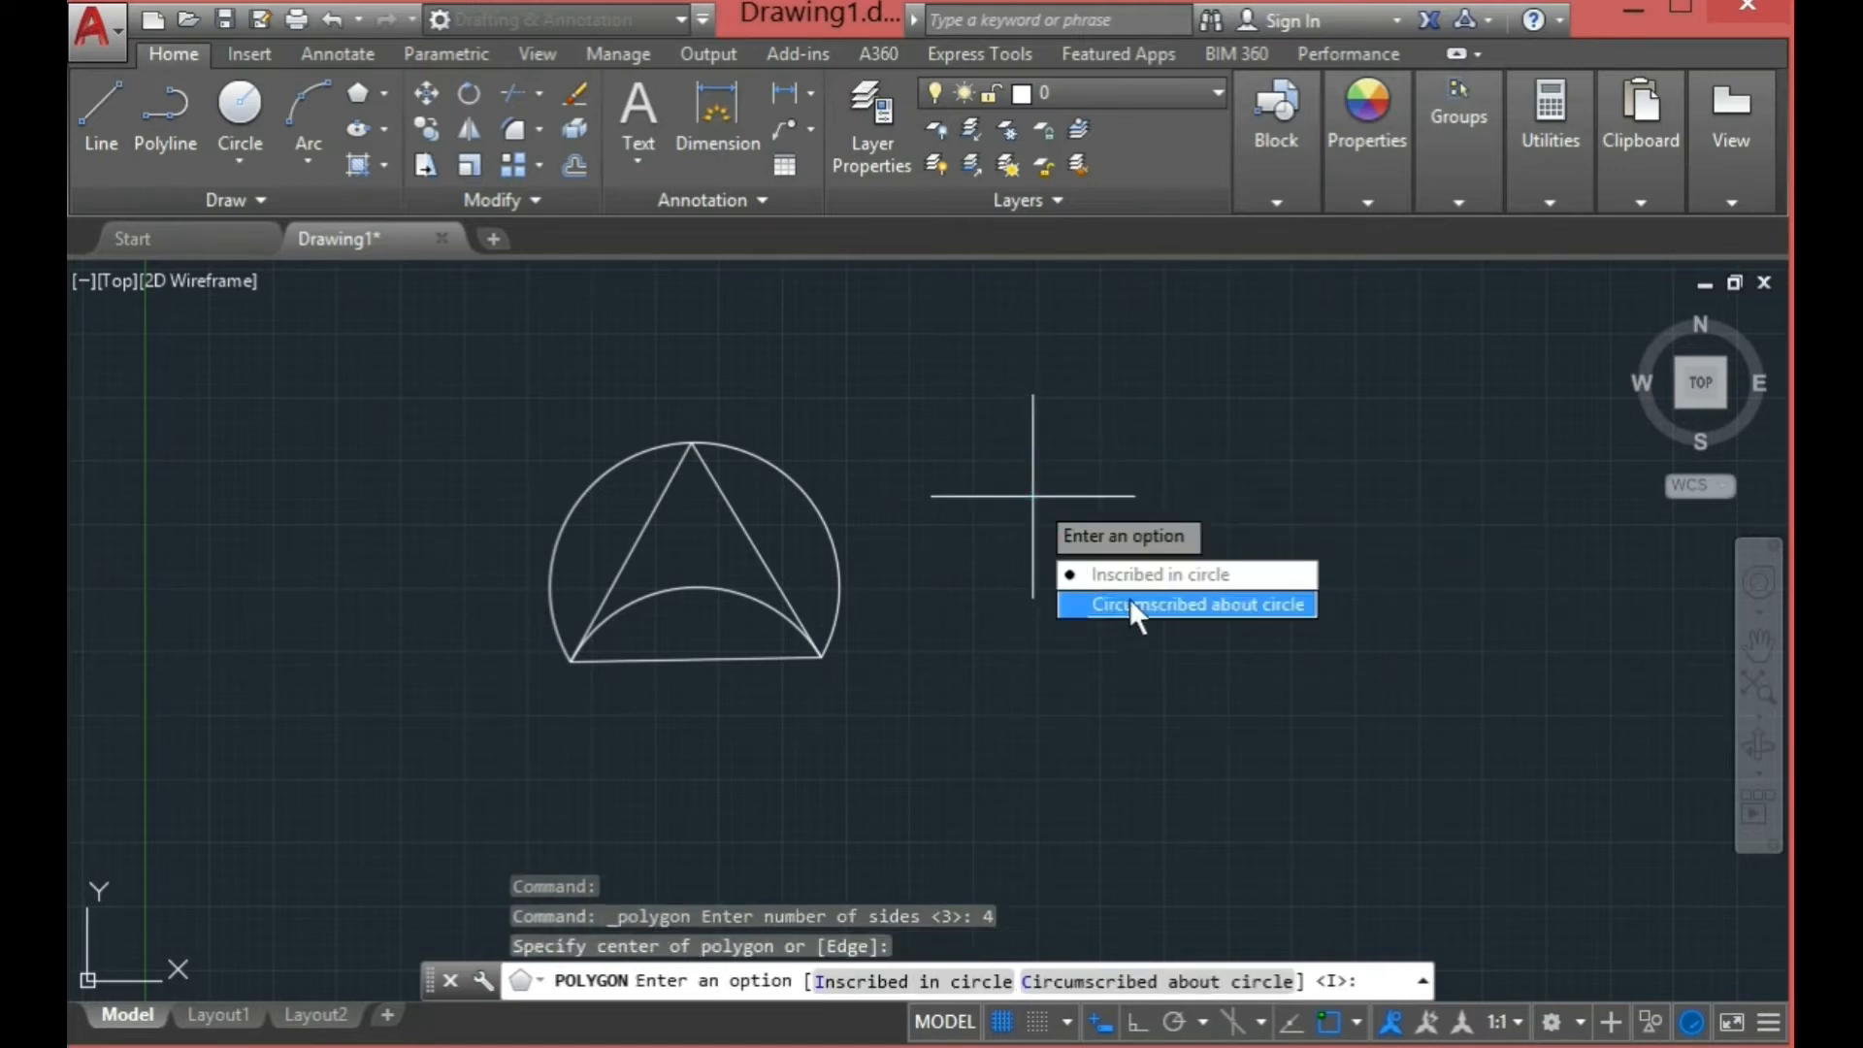
pyautogui.click(1129, 576)
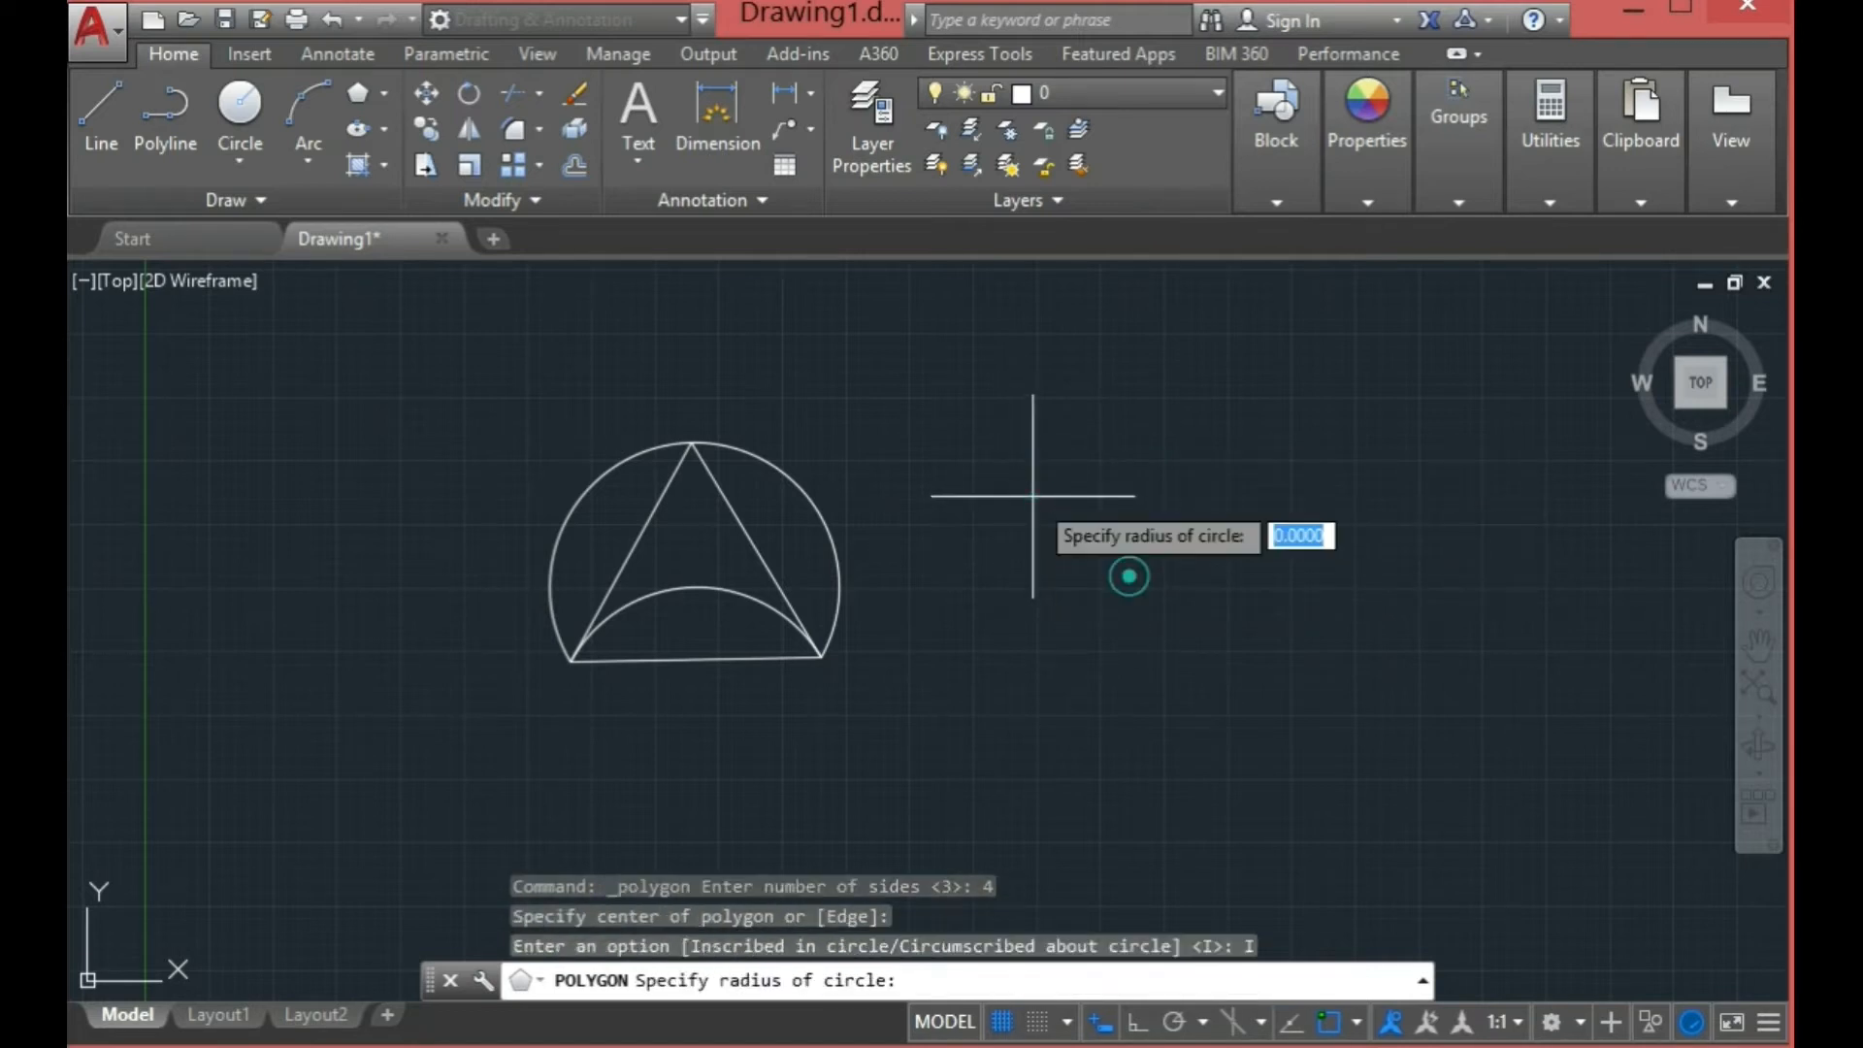
pyautogui.click(1140, 603)
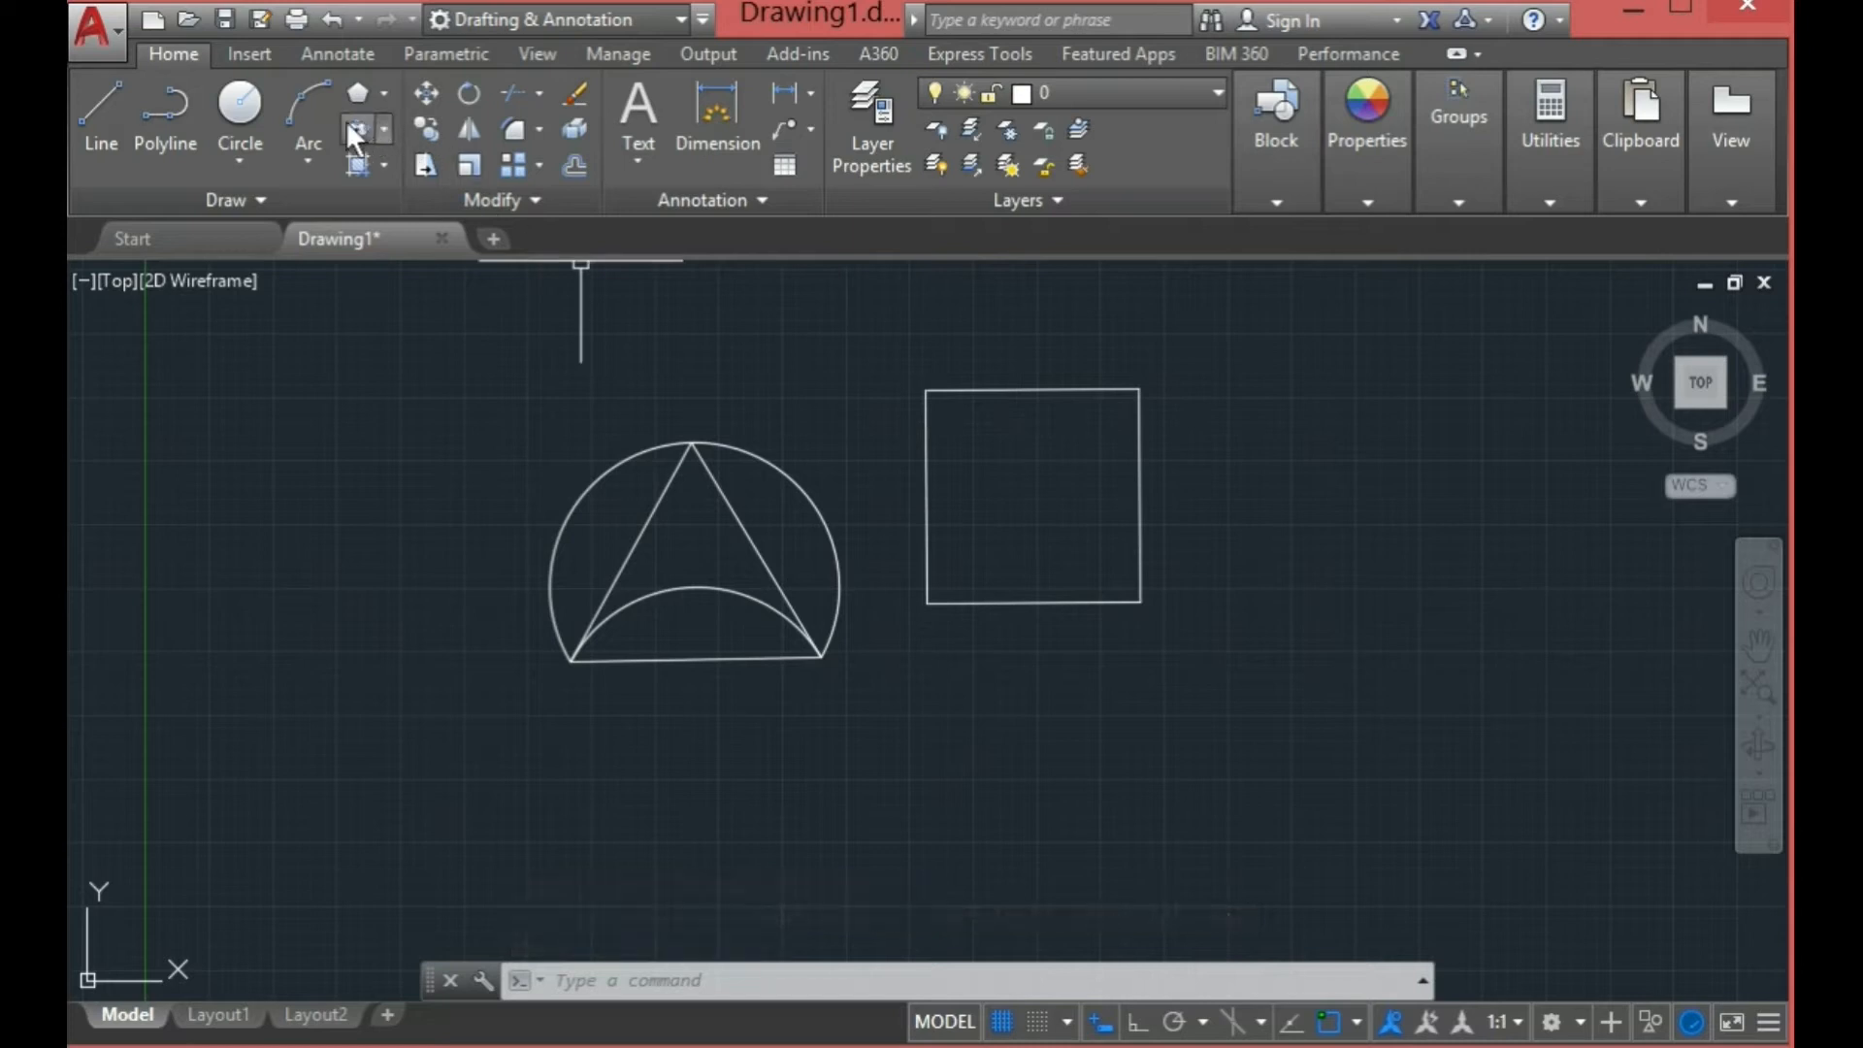
# Step: Draw a Start, Center, End arc from the square's lower-left corner, centered on its upper-left corner, to its upper-right corner
pyautogui.click(311, 153)
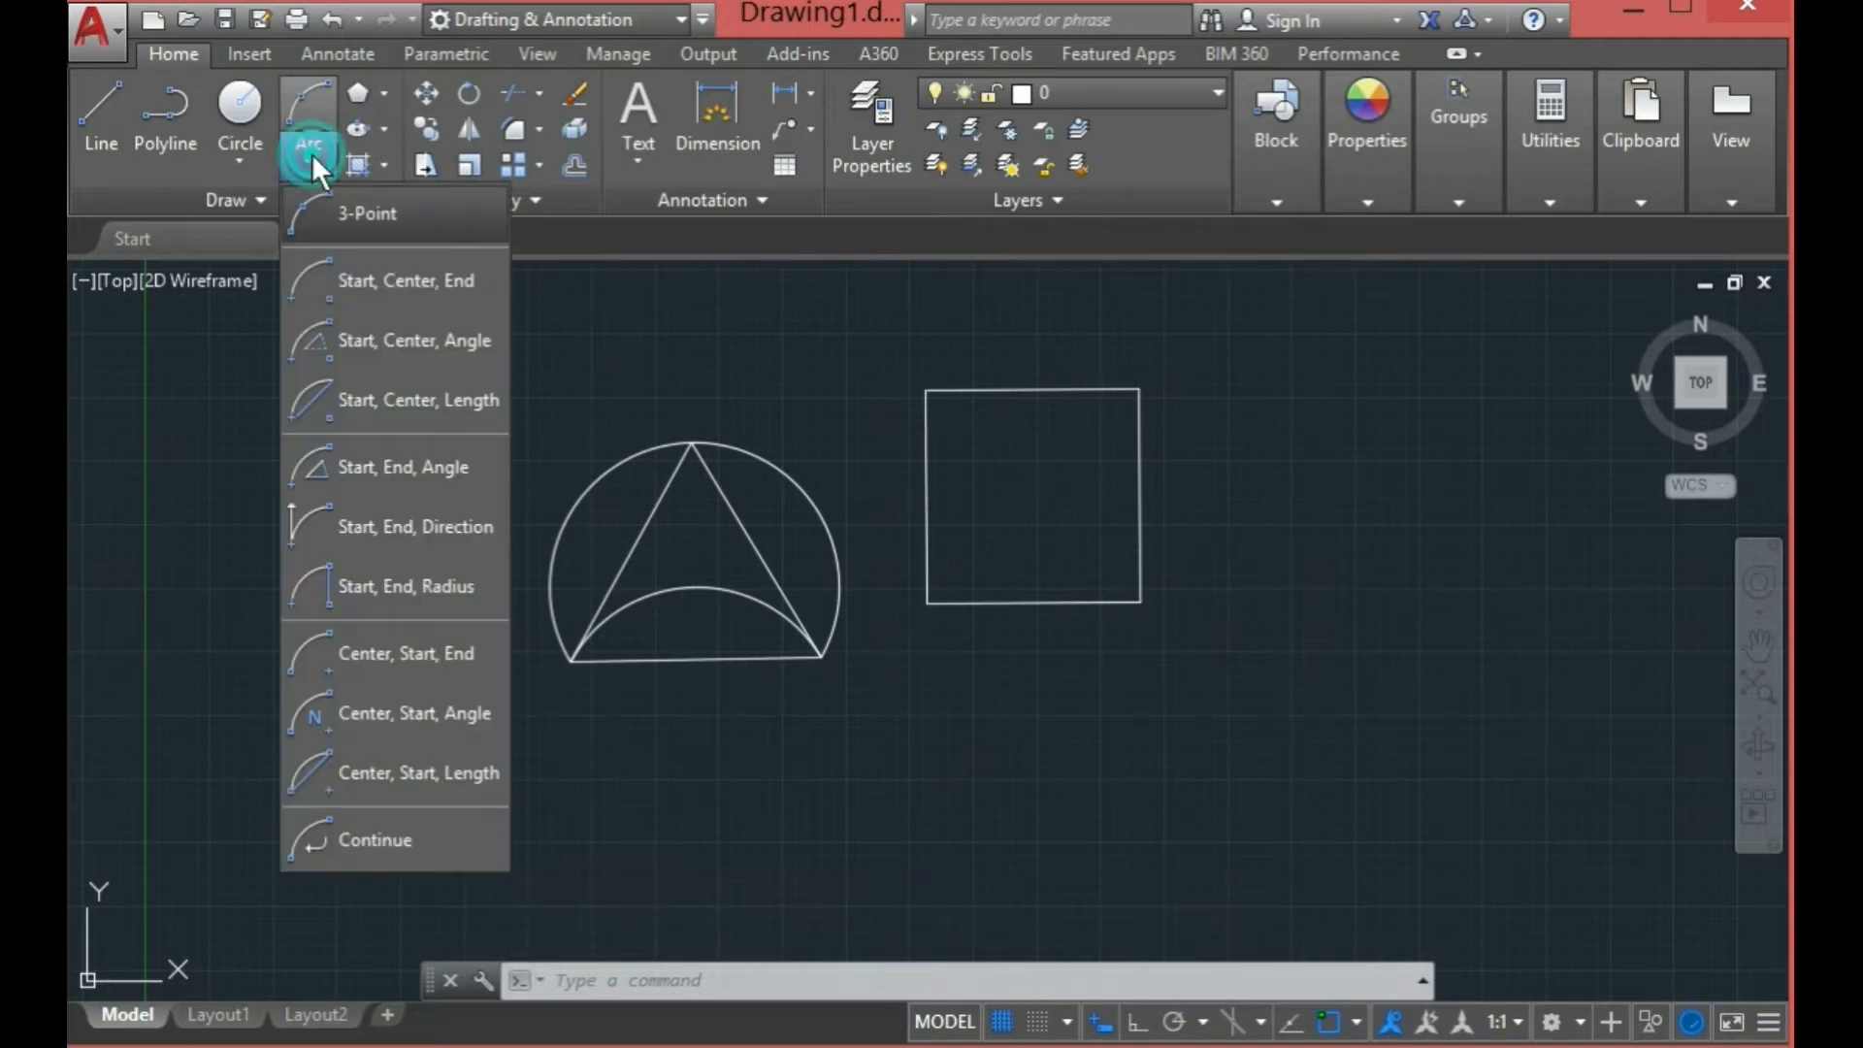
pyautogui.click(384, 295)
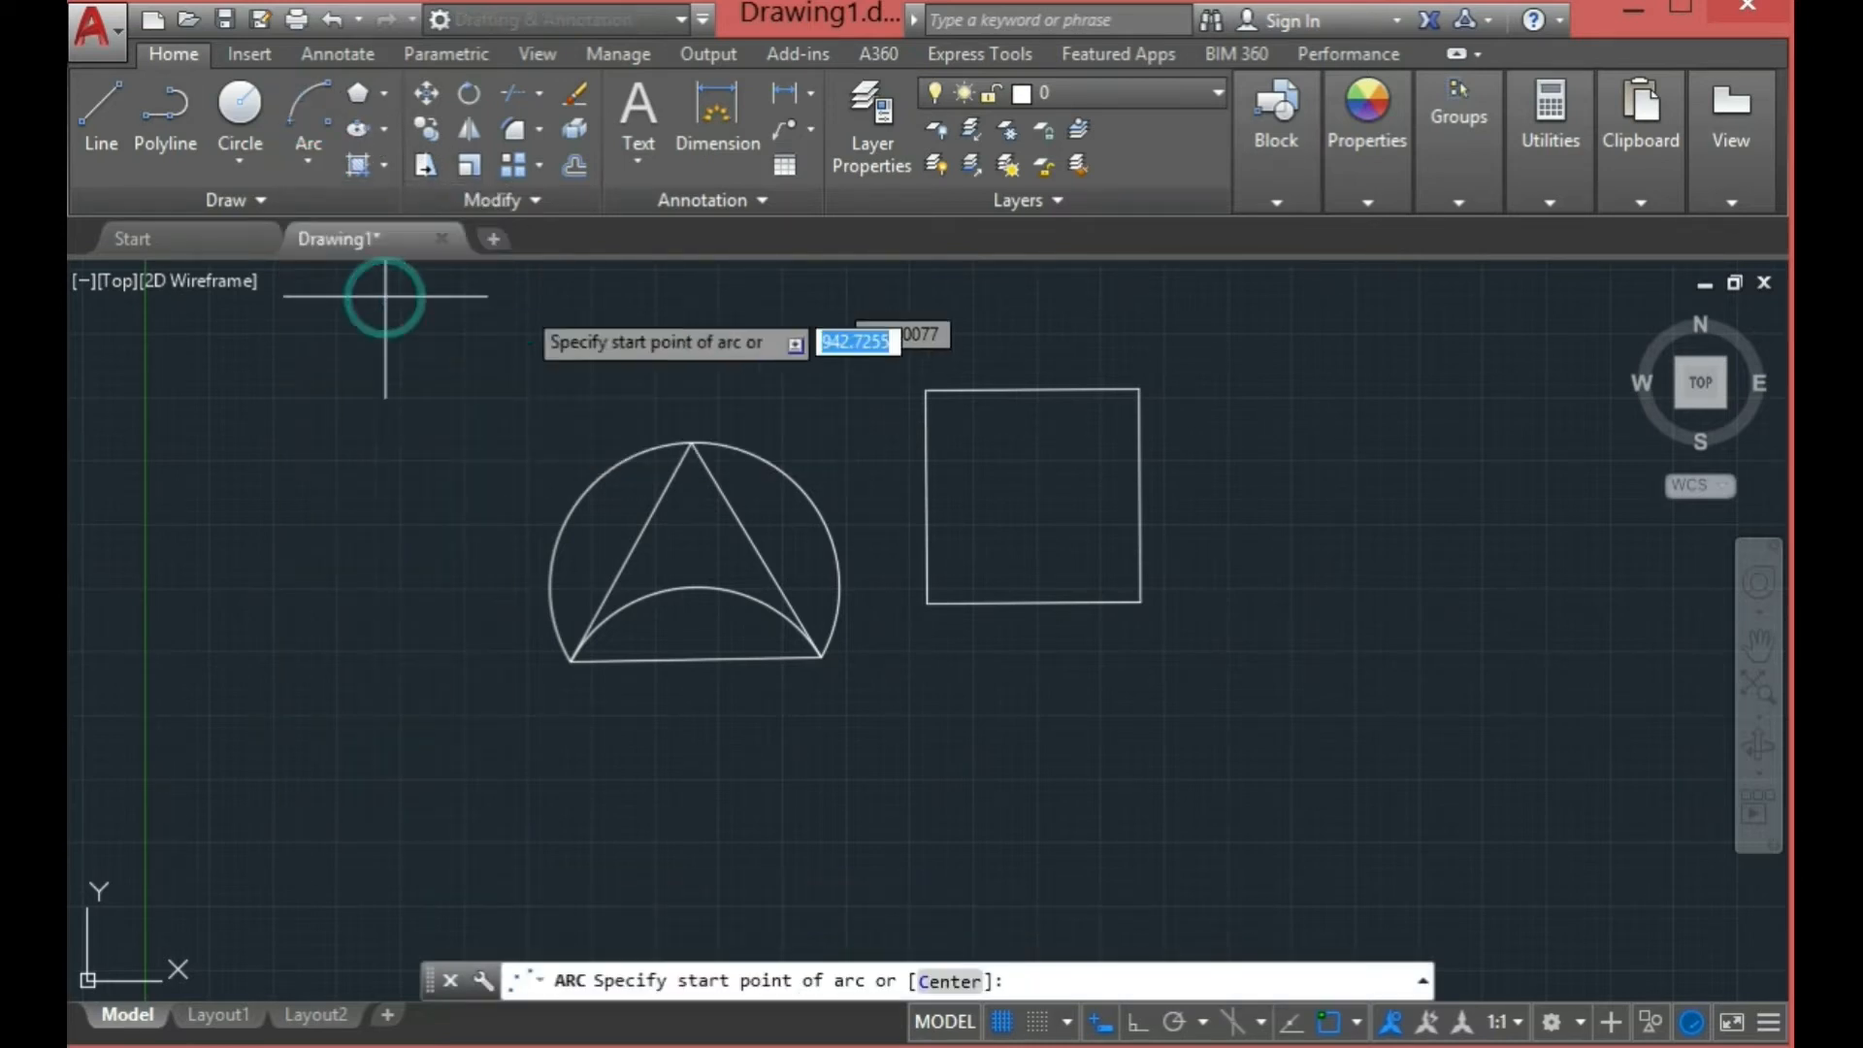
pyautogui.click(927, 604)
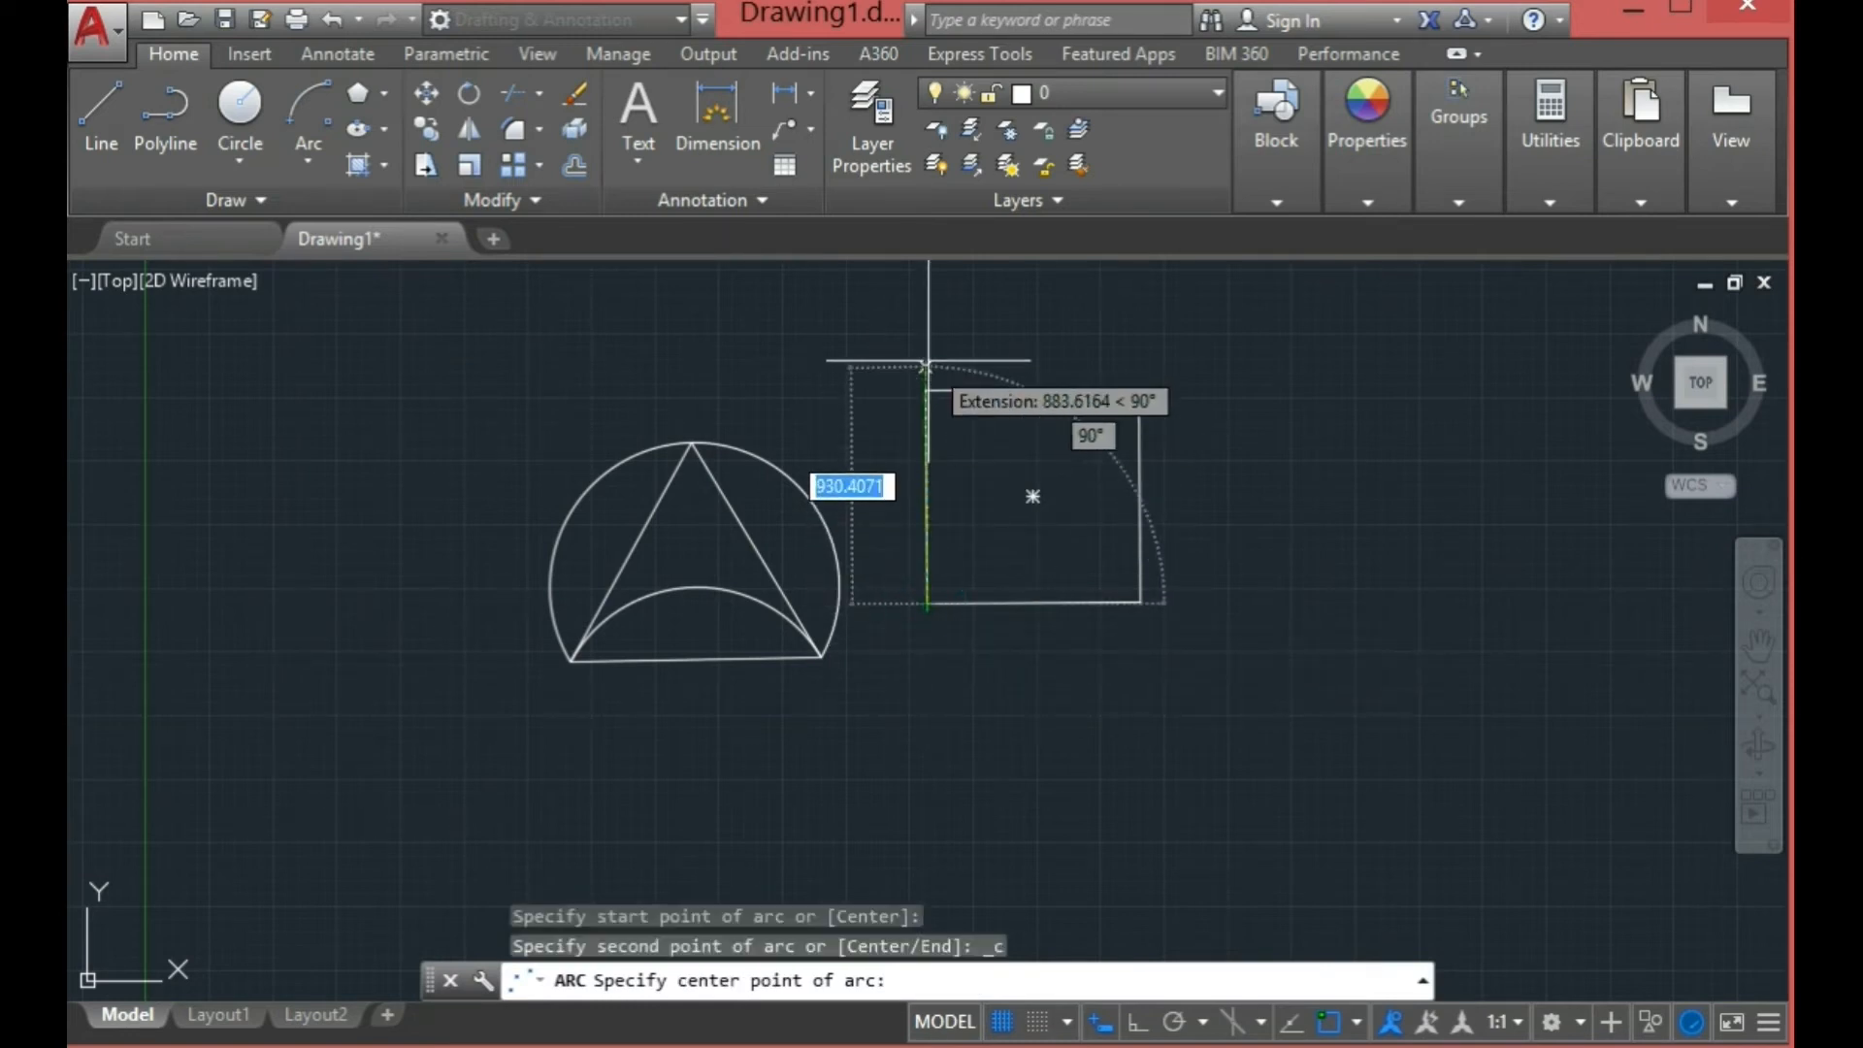
pyautogui.click(926, 391)
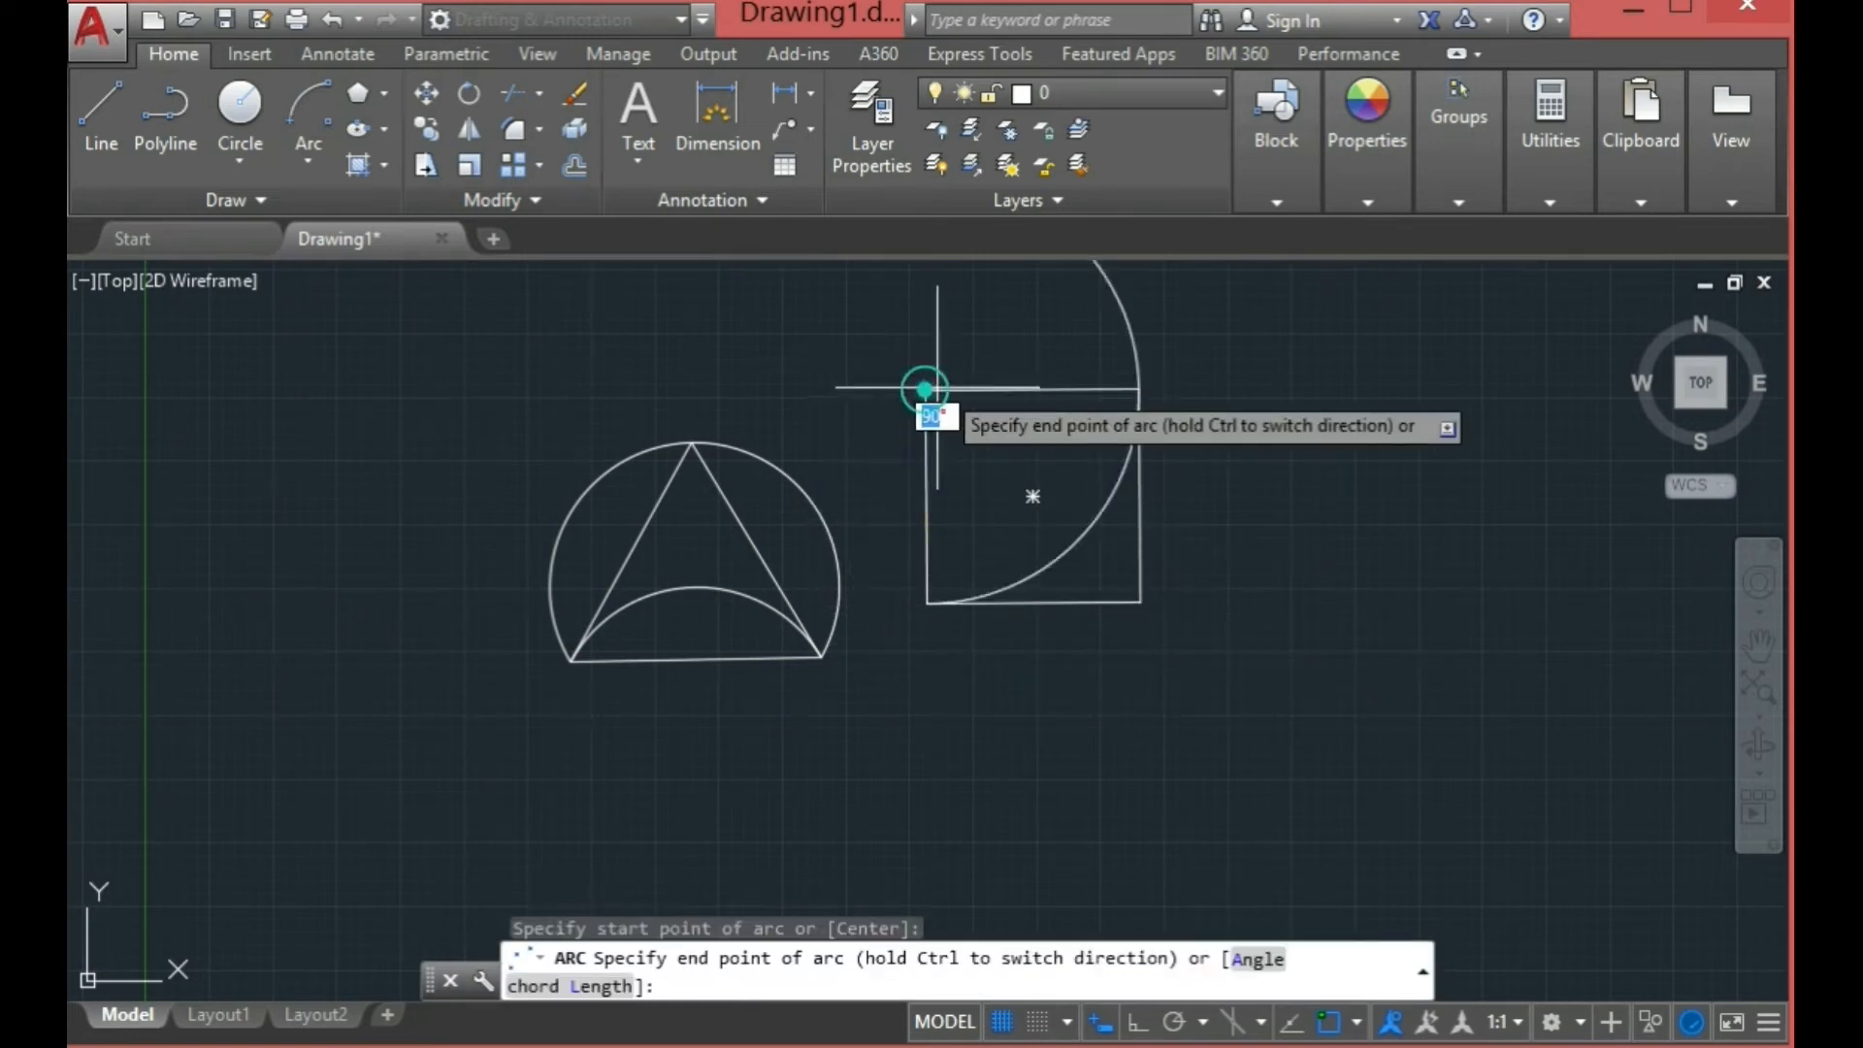
pyautogui.click(1139, 391)
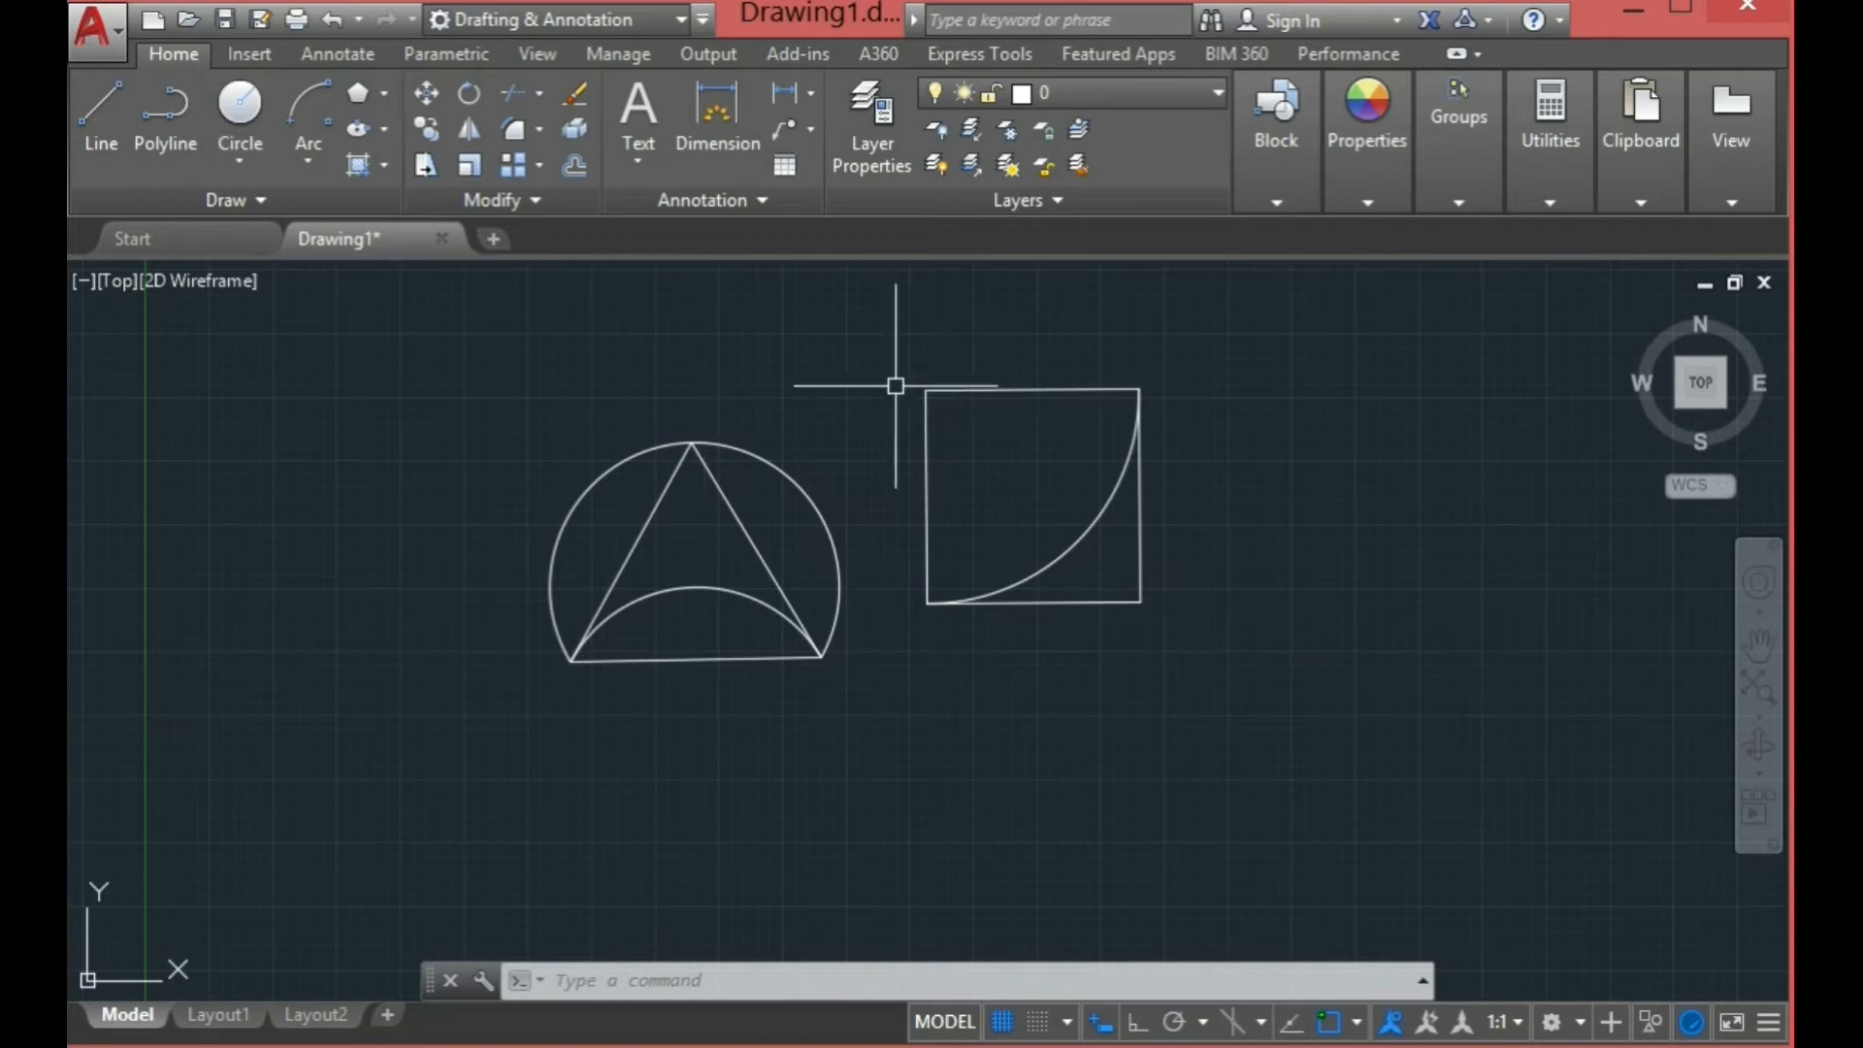
# Step: Draw a Start, Center, End arc from the square's upper-right corner, centered on its upper-left corner, to its lower-left corner
pyautogui.click(310, 162)
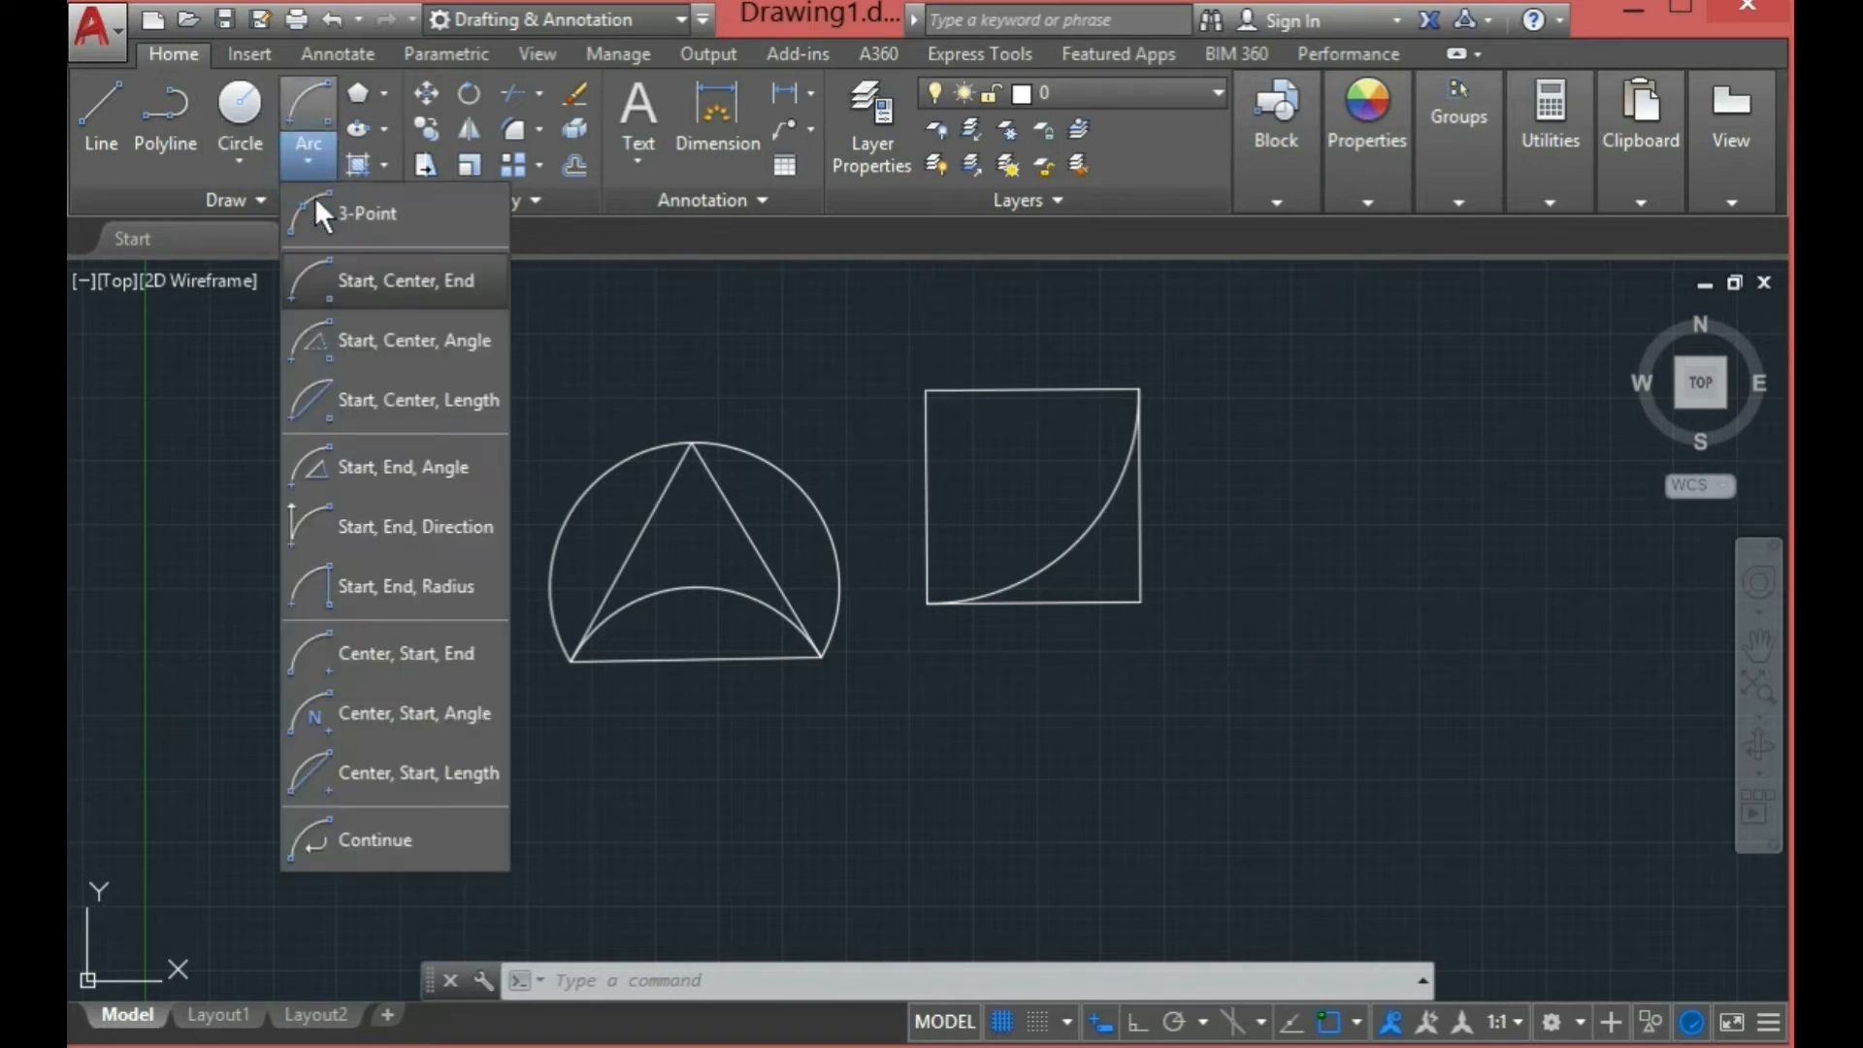
pyautogui.click(398, 287)
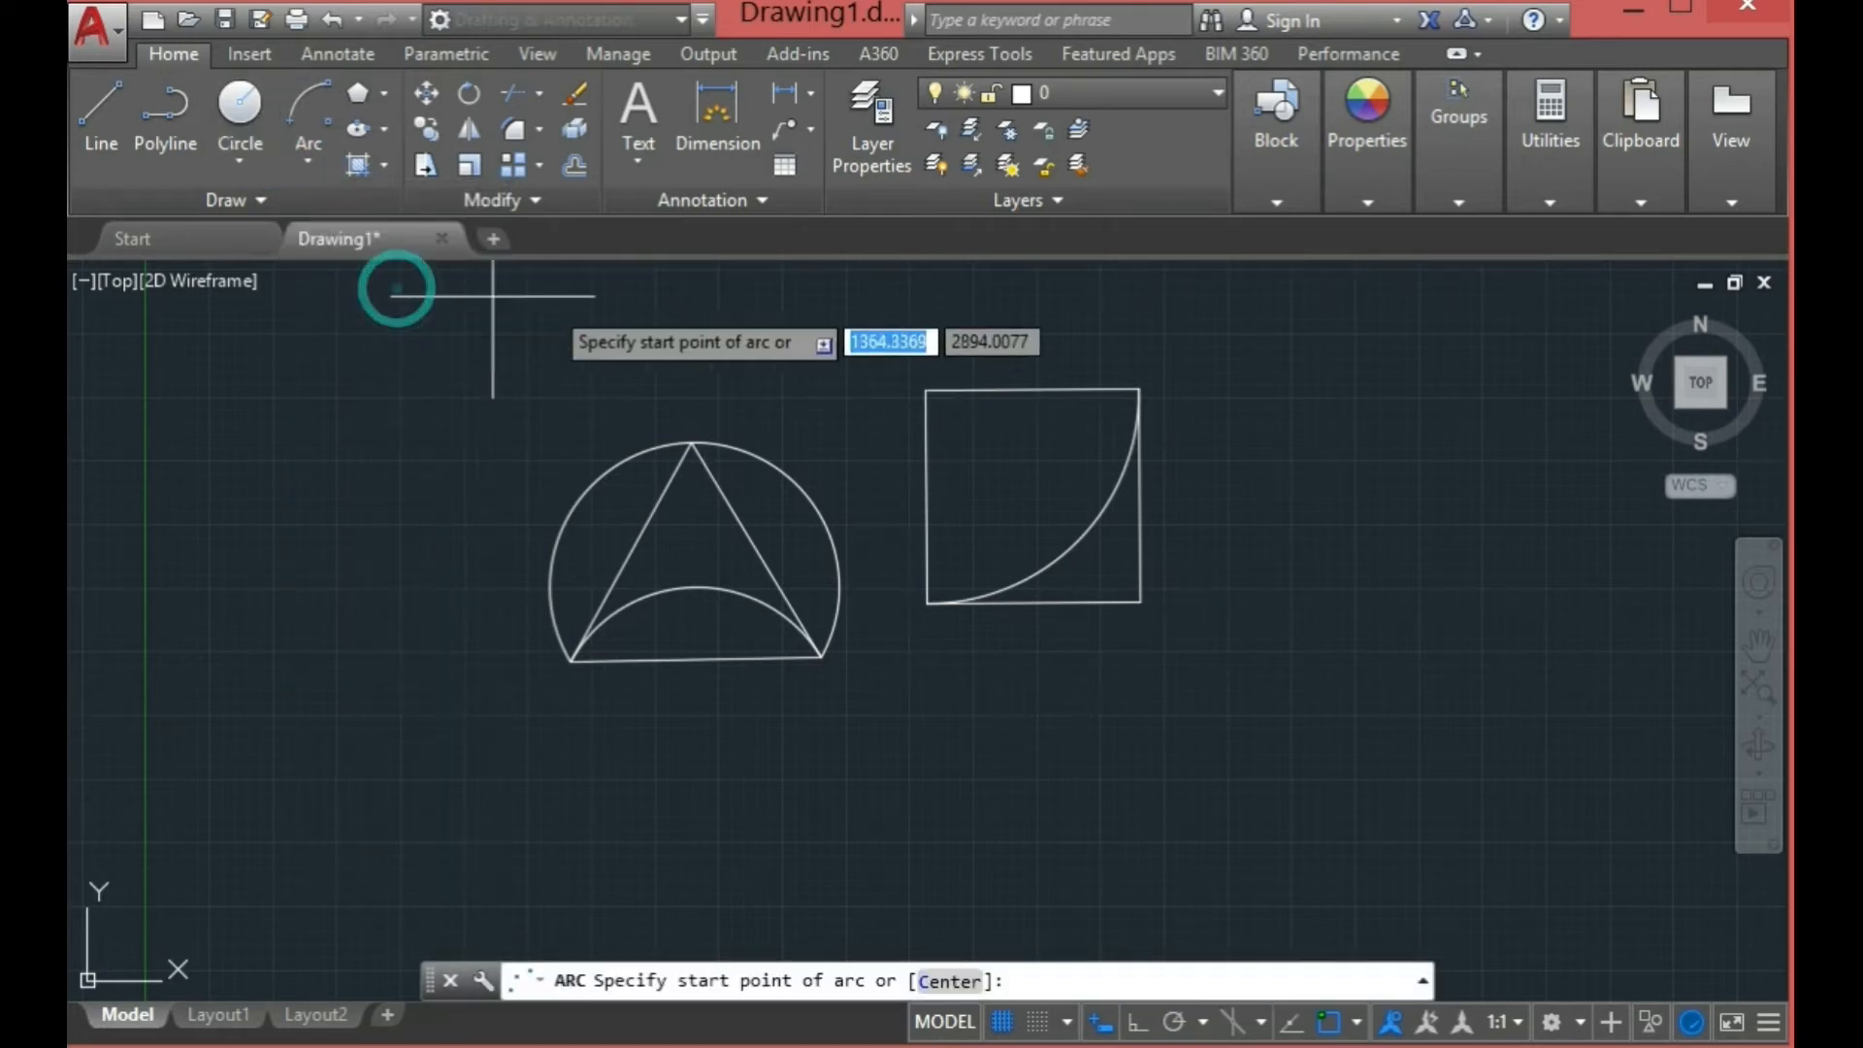
pyautogui.click(1138, 392)
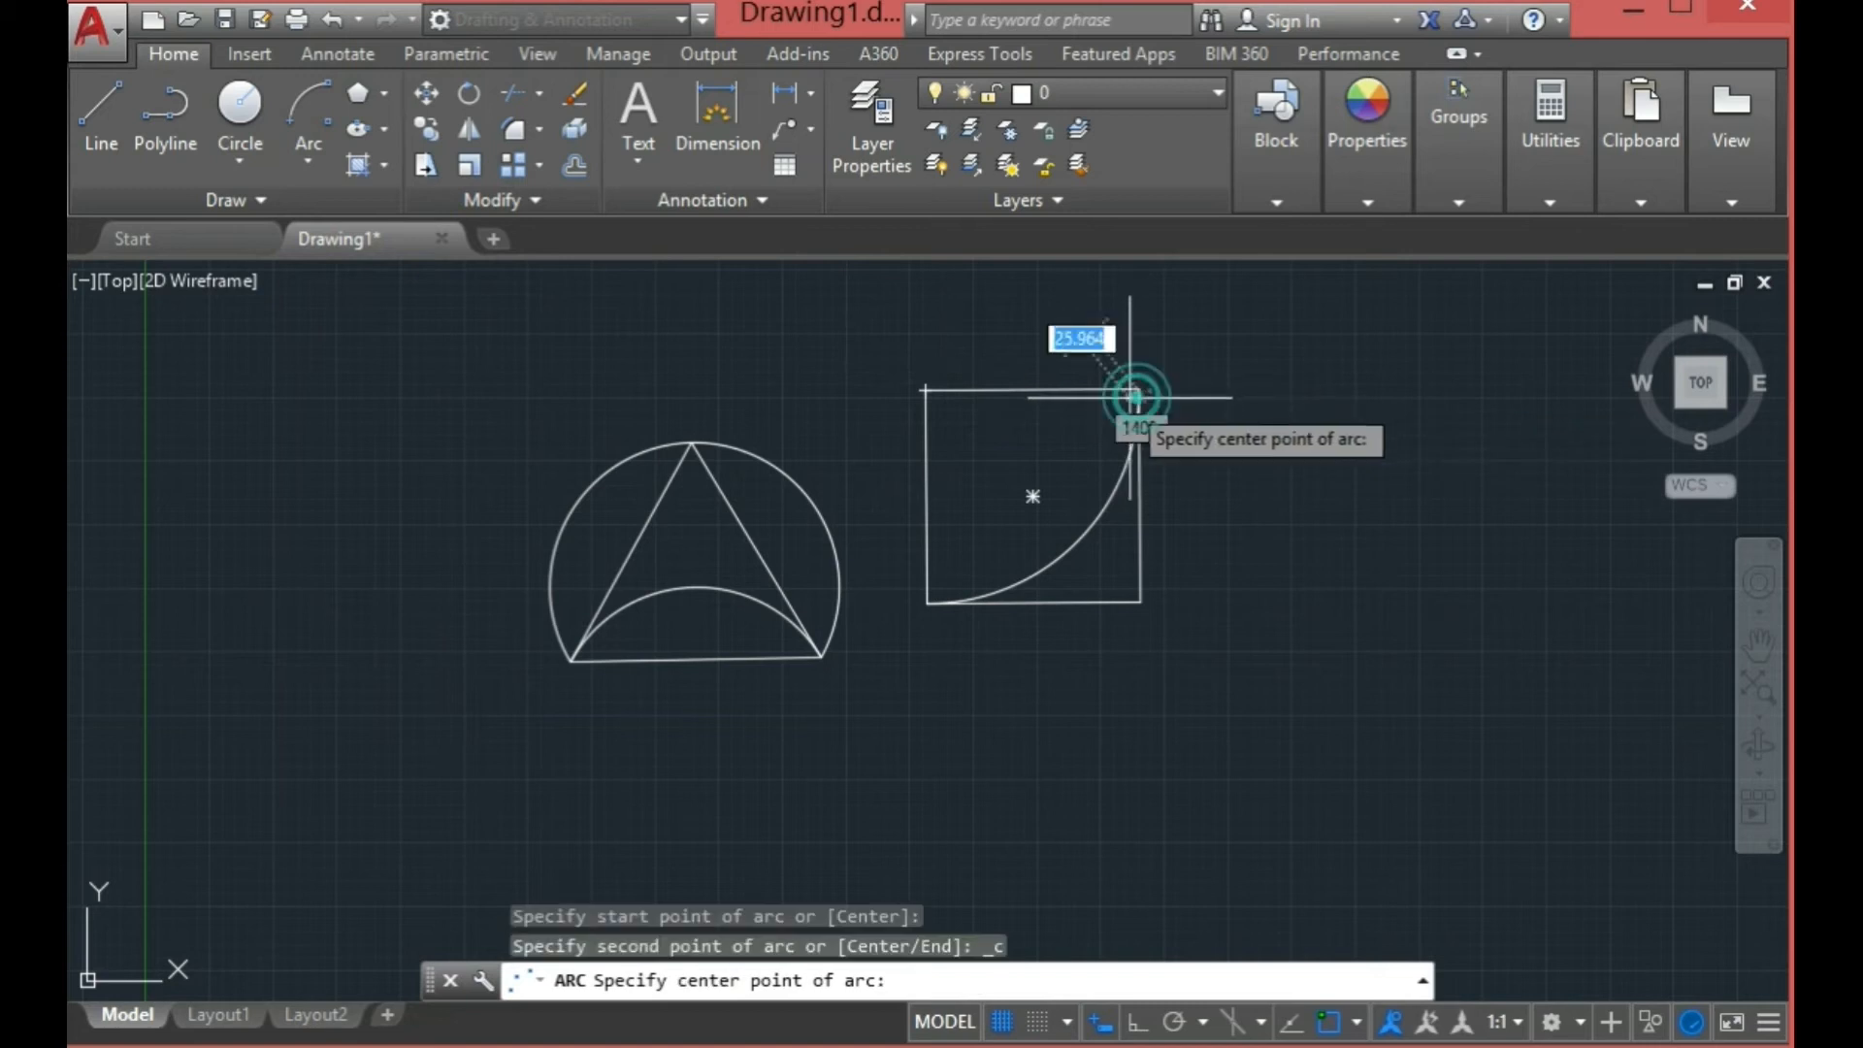
pyautogui.click(924, 390)
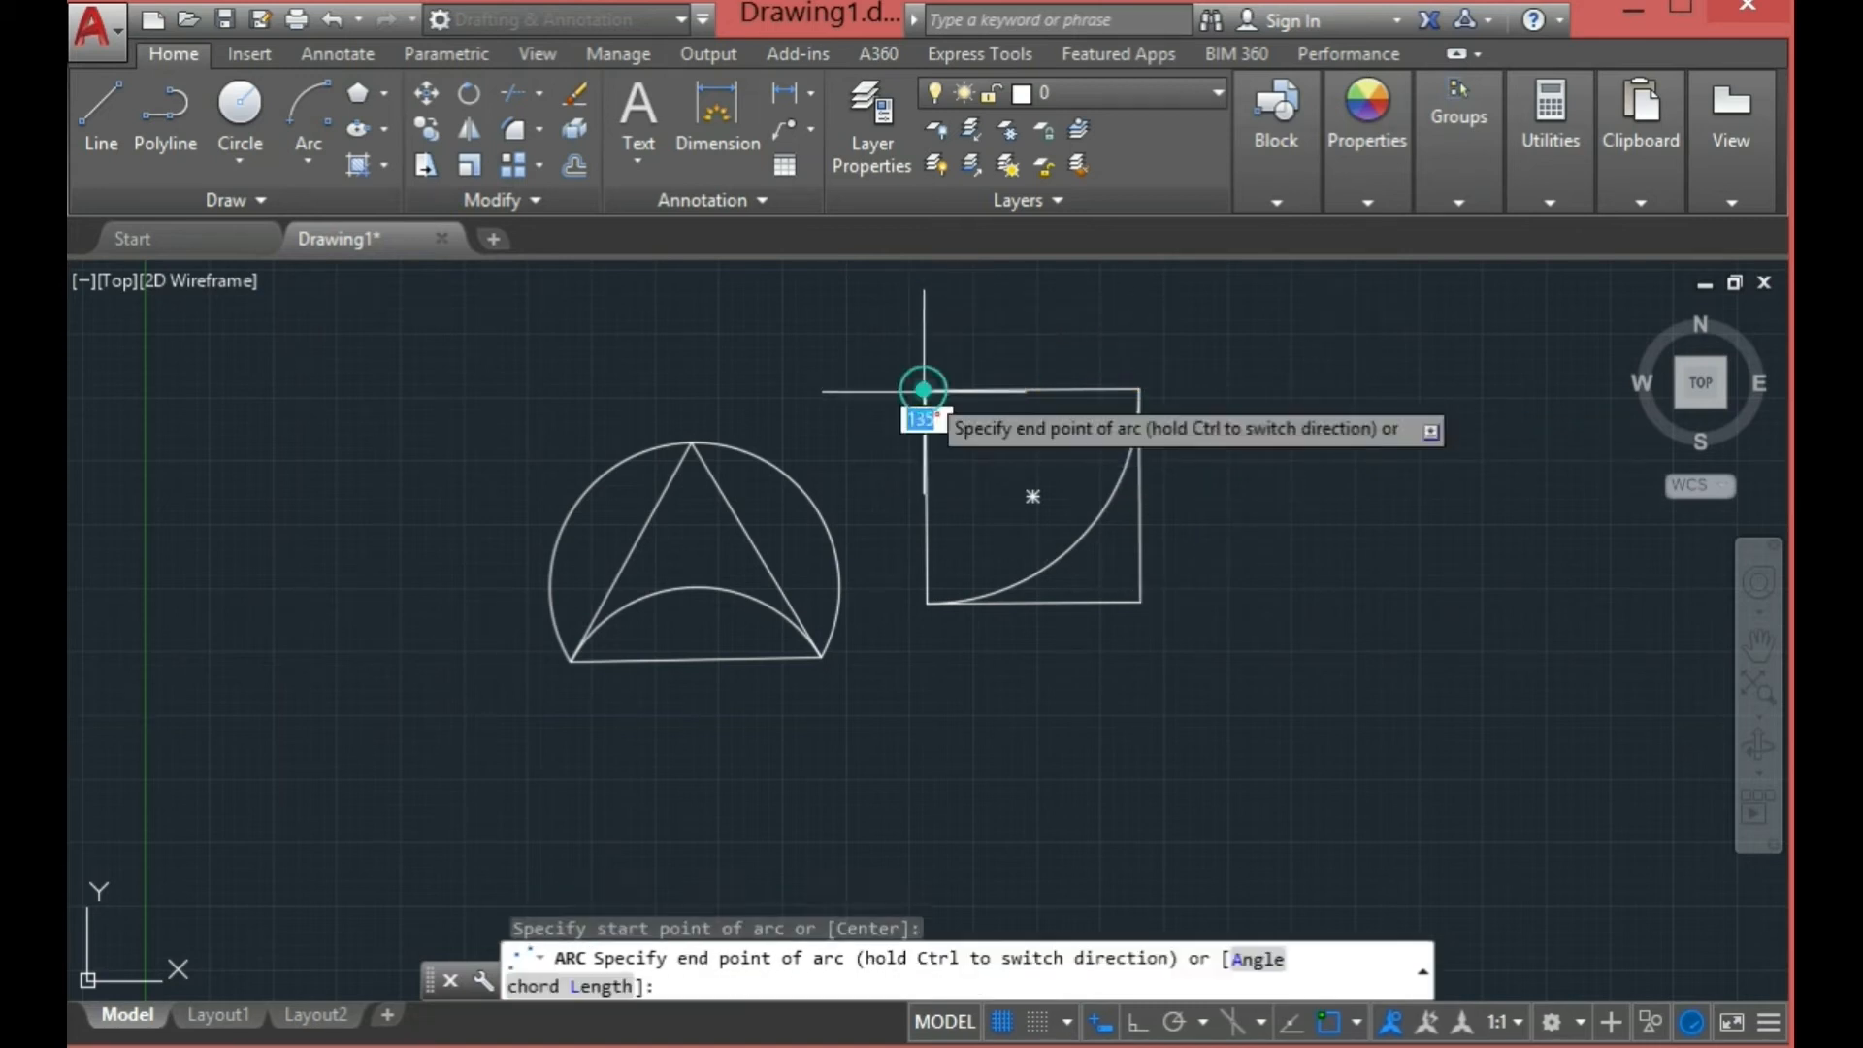
pyautogui.click(926, 603)
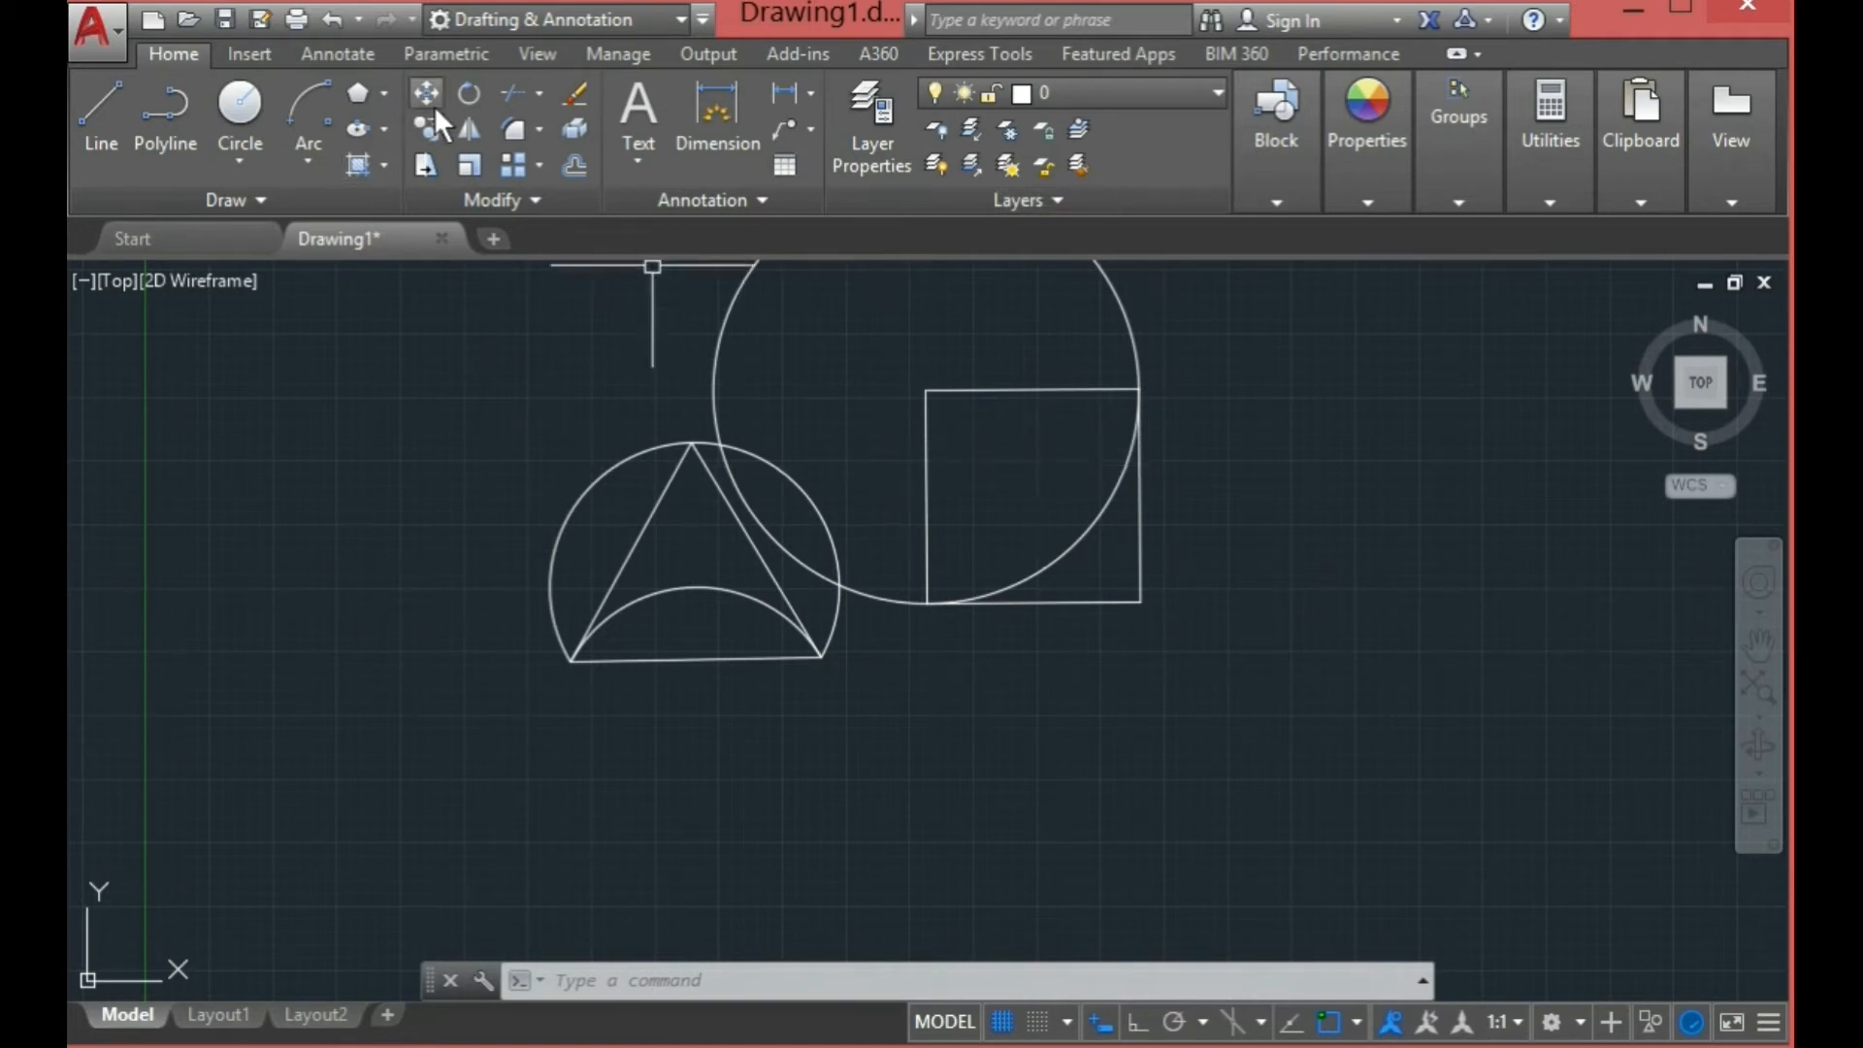
# Step: Draw a Start, Center, Angle arc from the square's upper-right corner, centered on its lower-right corner, with a 45° included angle
pyautogui.click(308, 163)
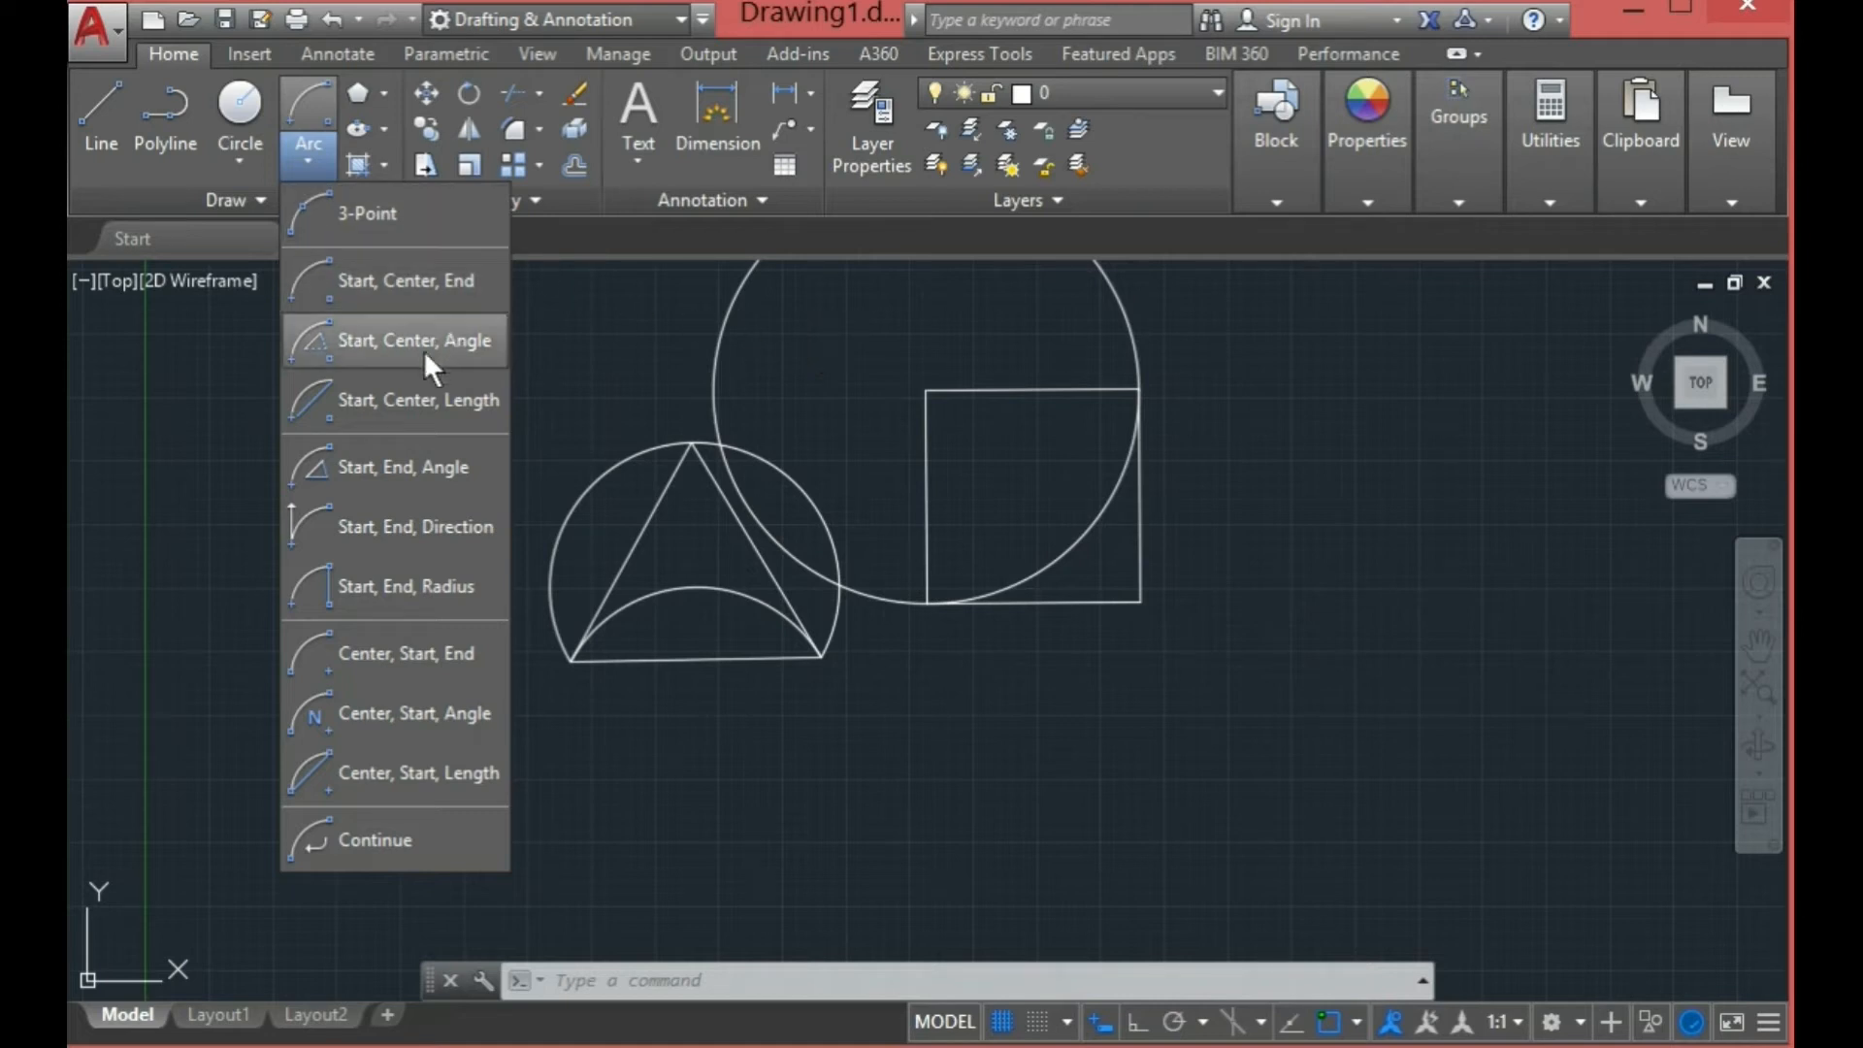
pyautogui.click(382, 346)
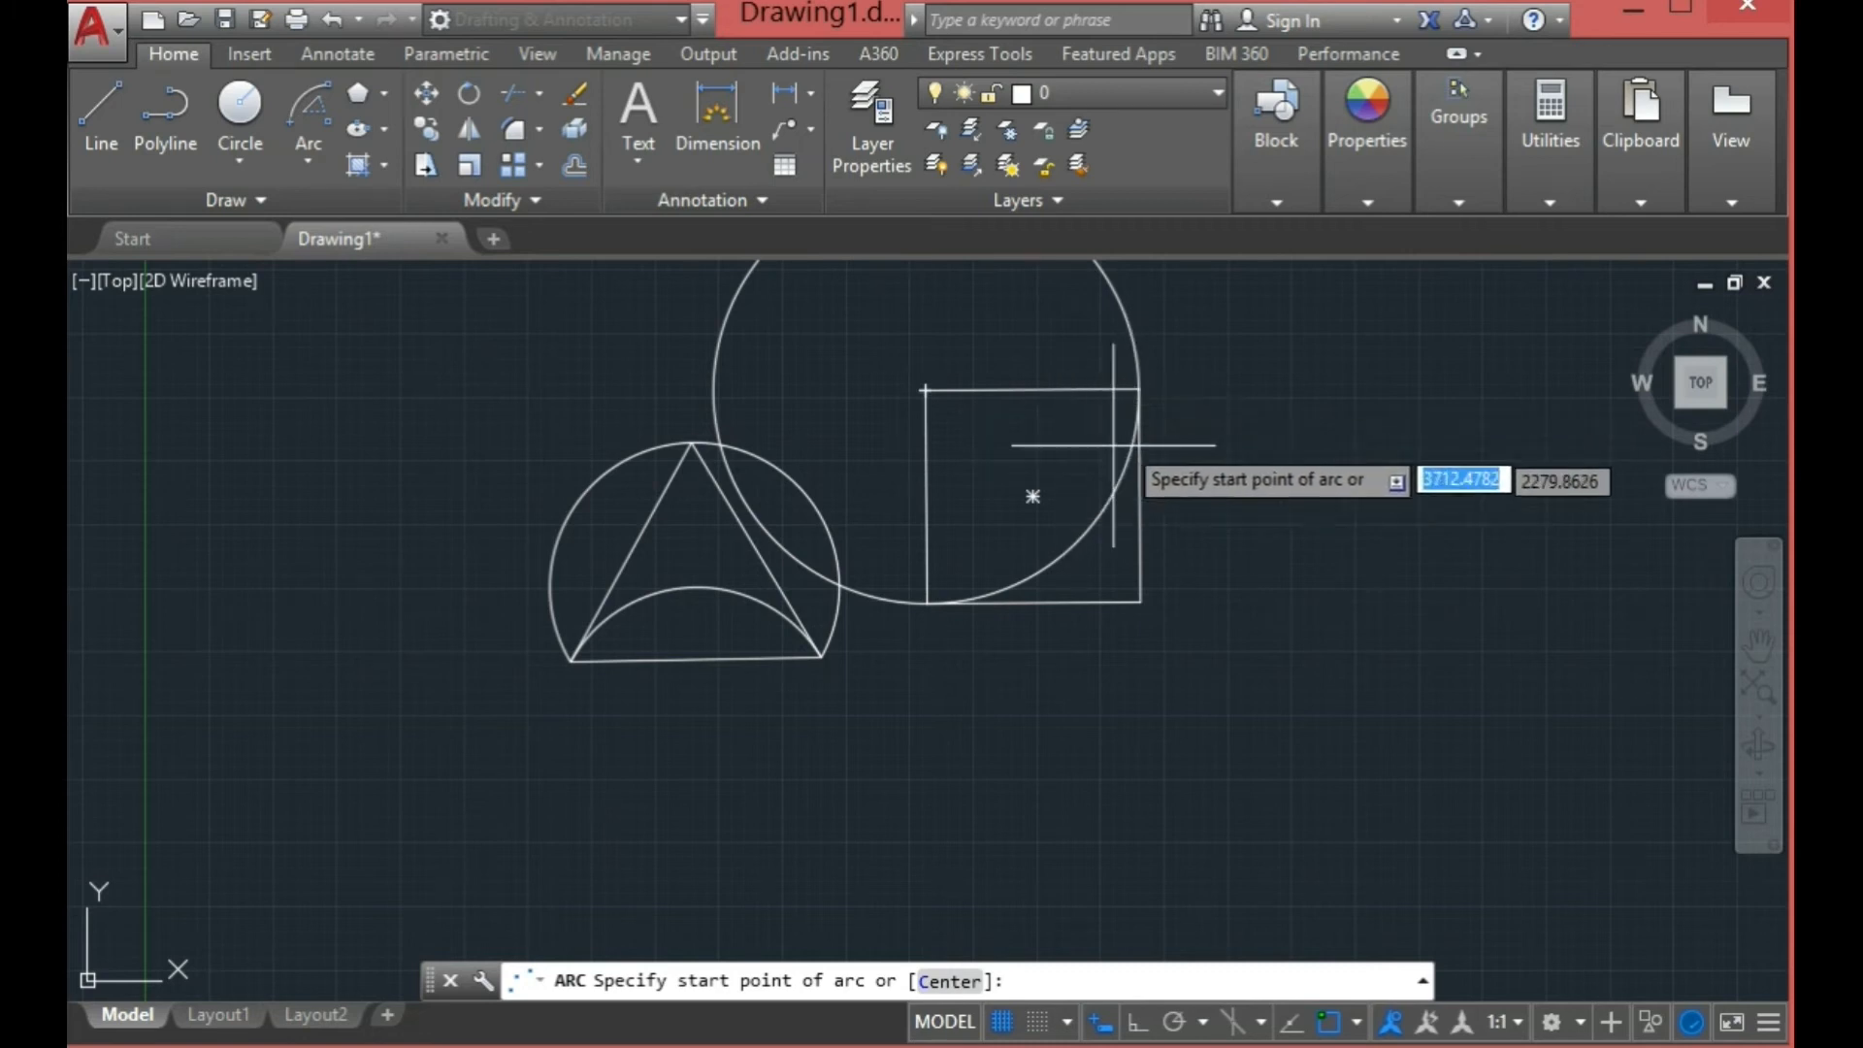
pyautogui.click(1137, 391)
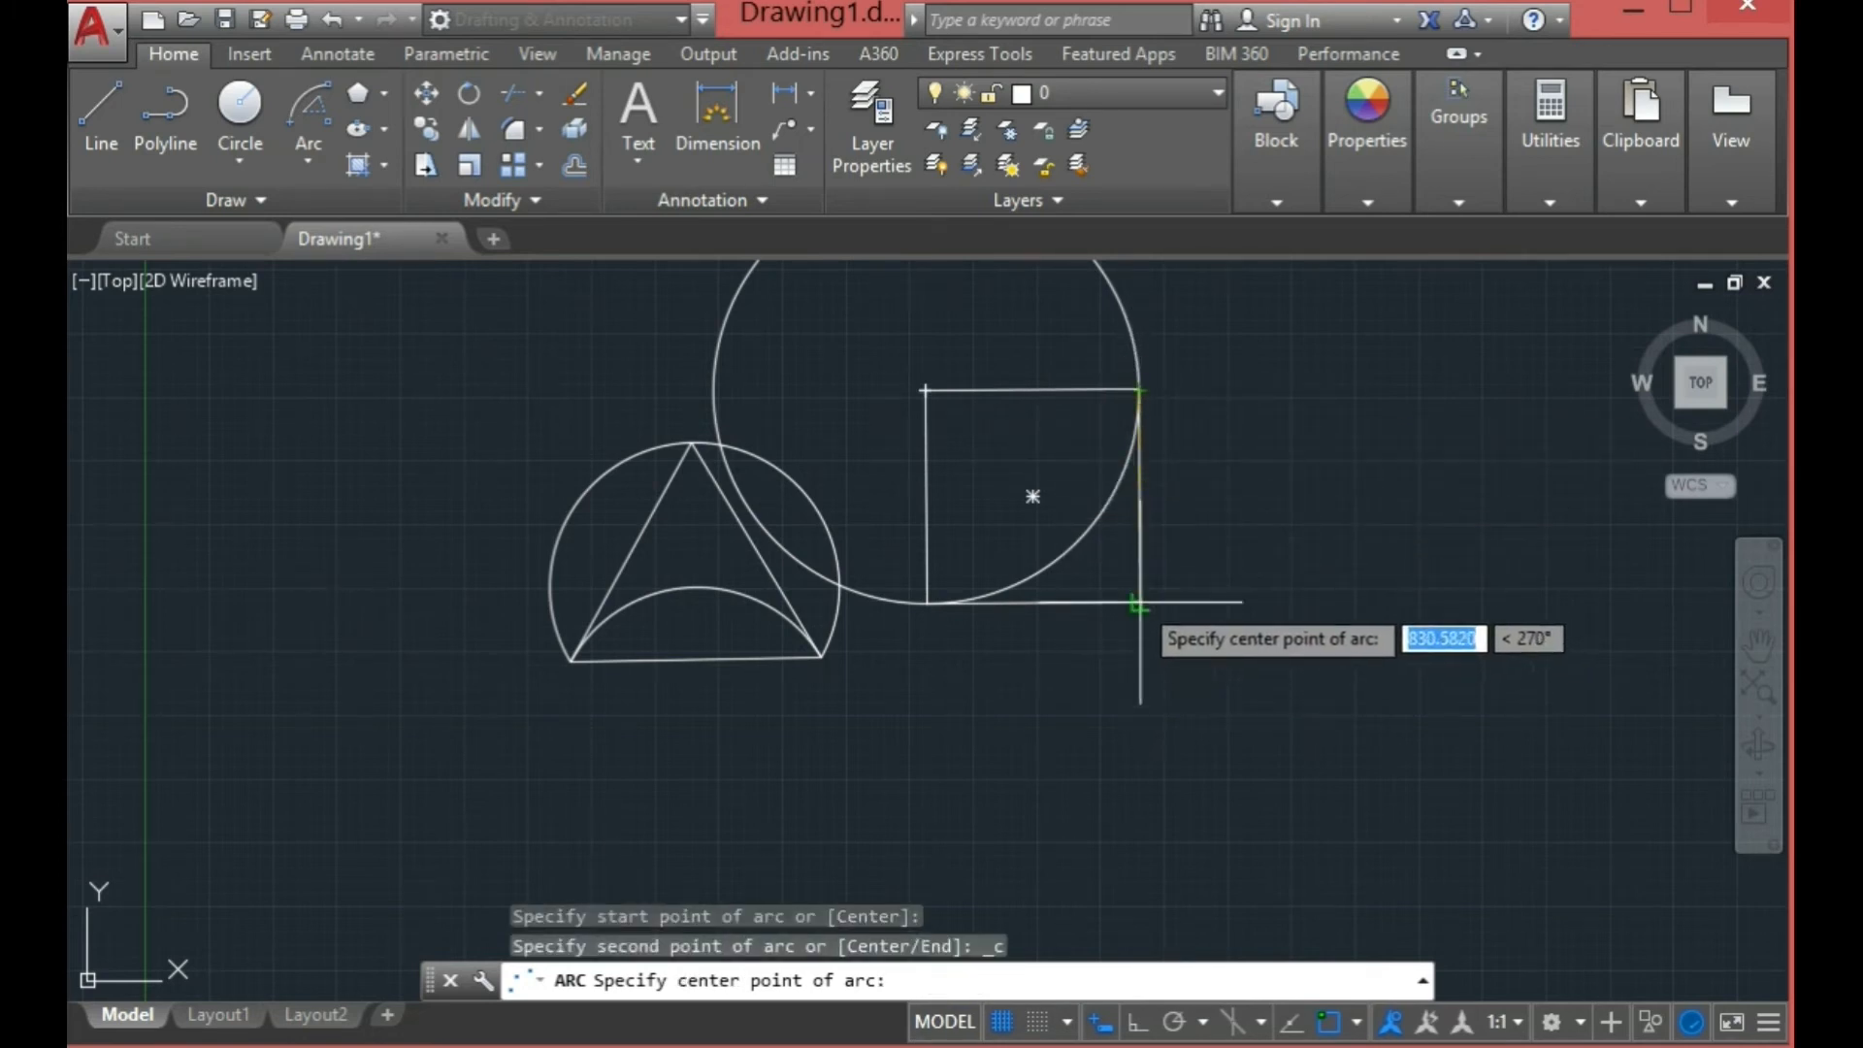
pyautogui.click(1137, 603)
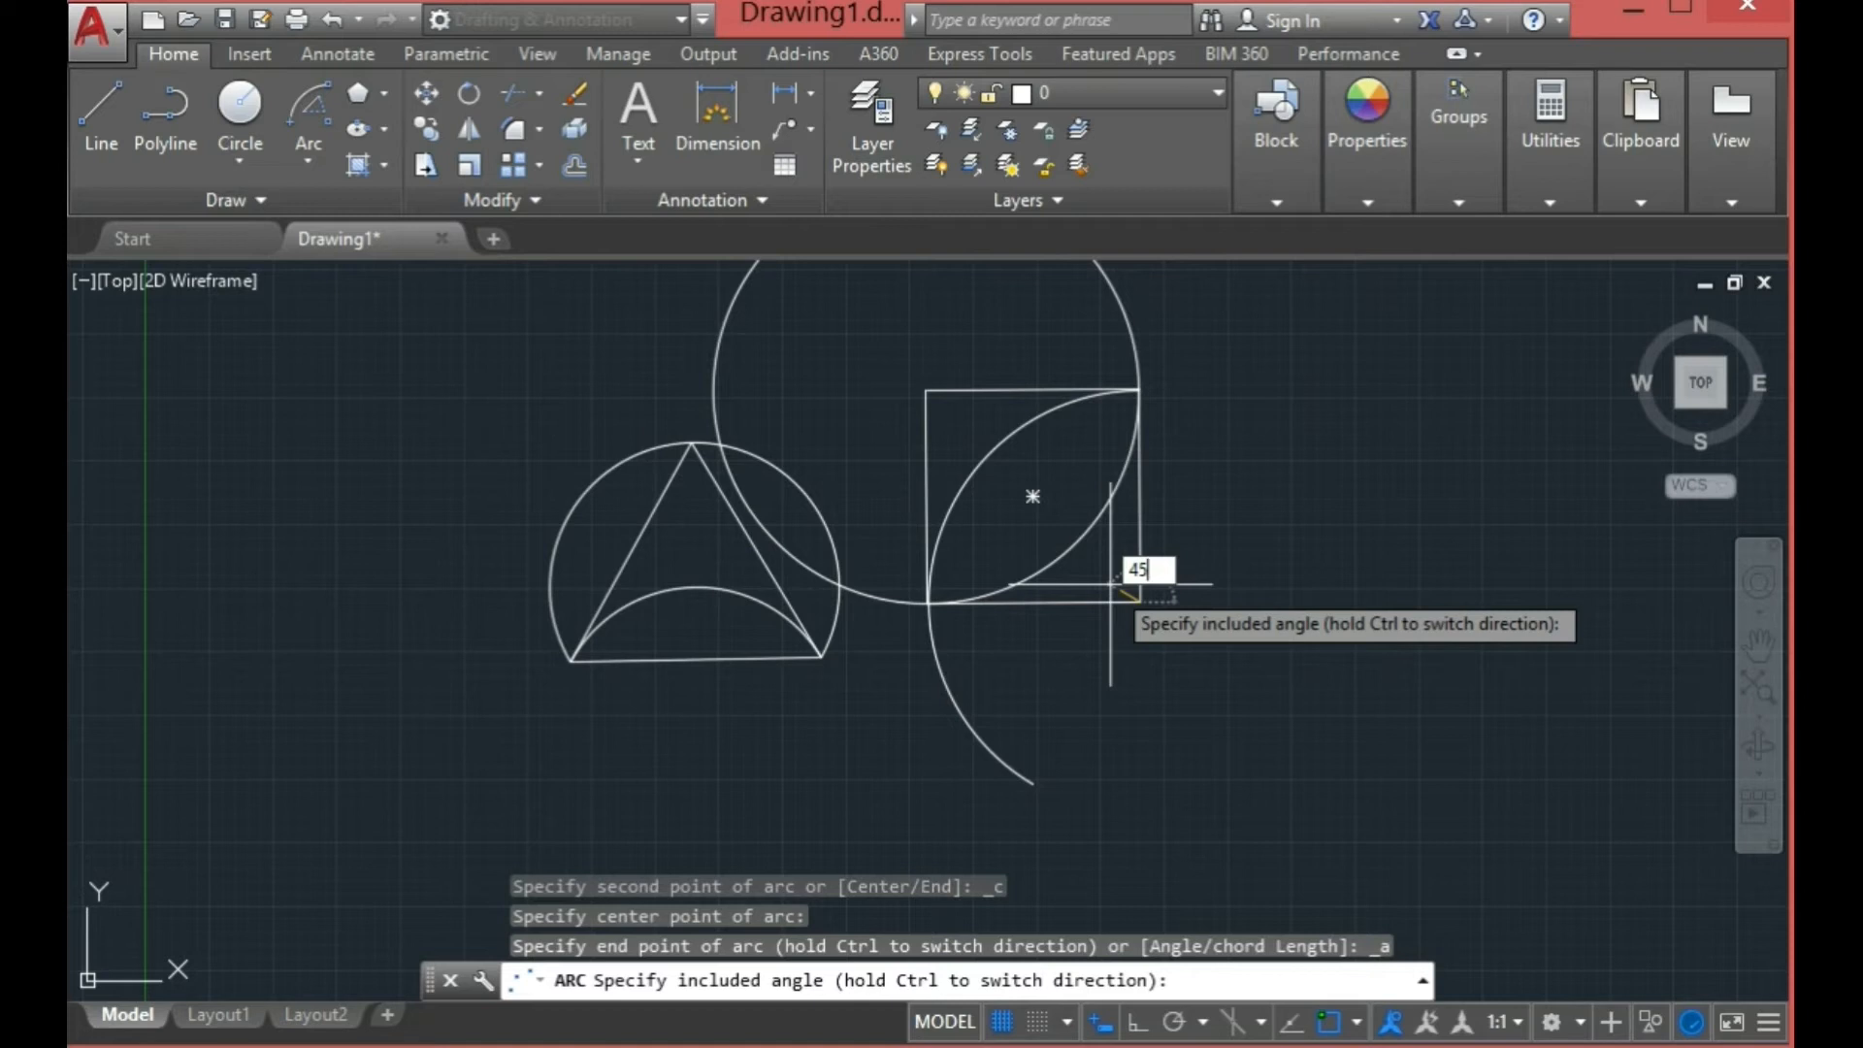
pyautogui.write('45')
pyautogui.press('Return')
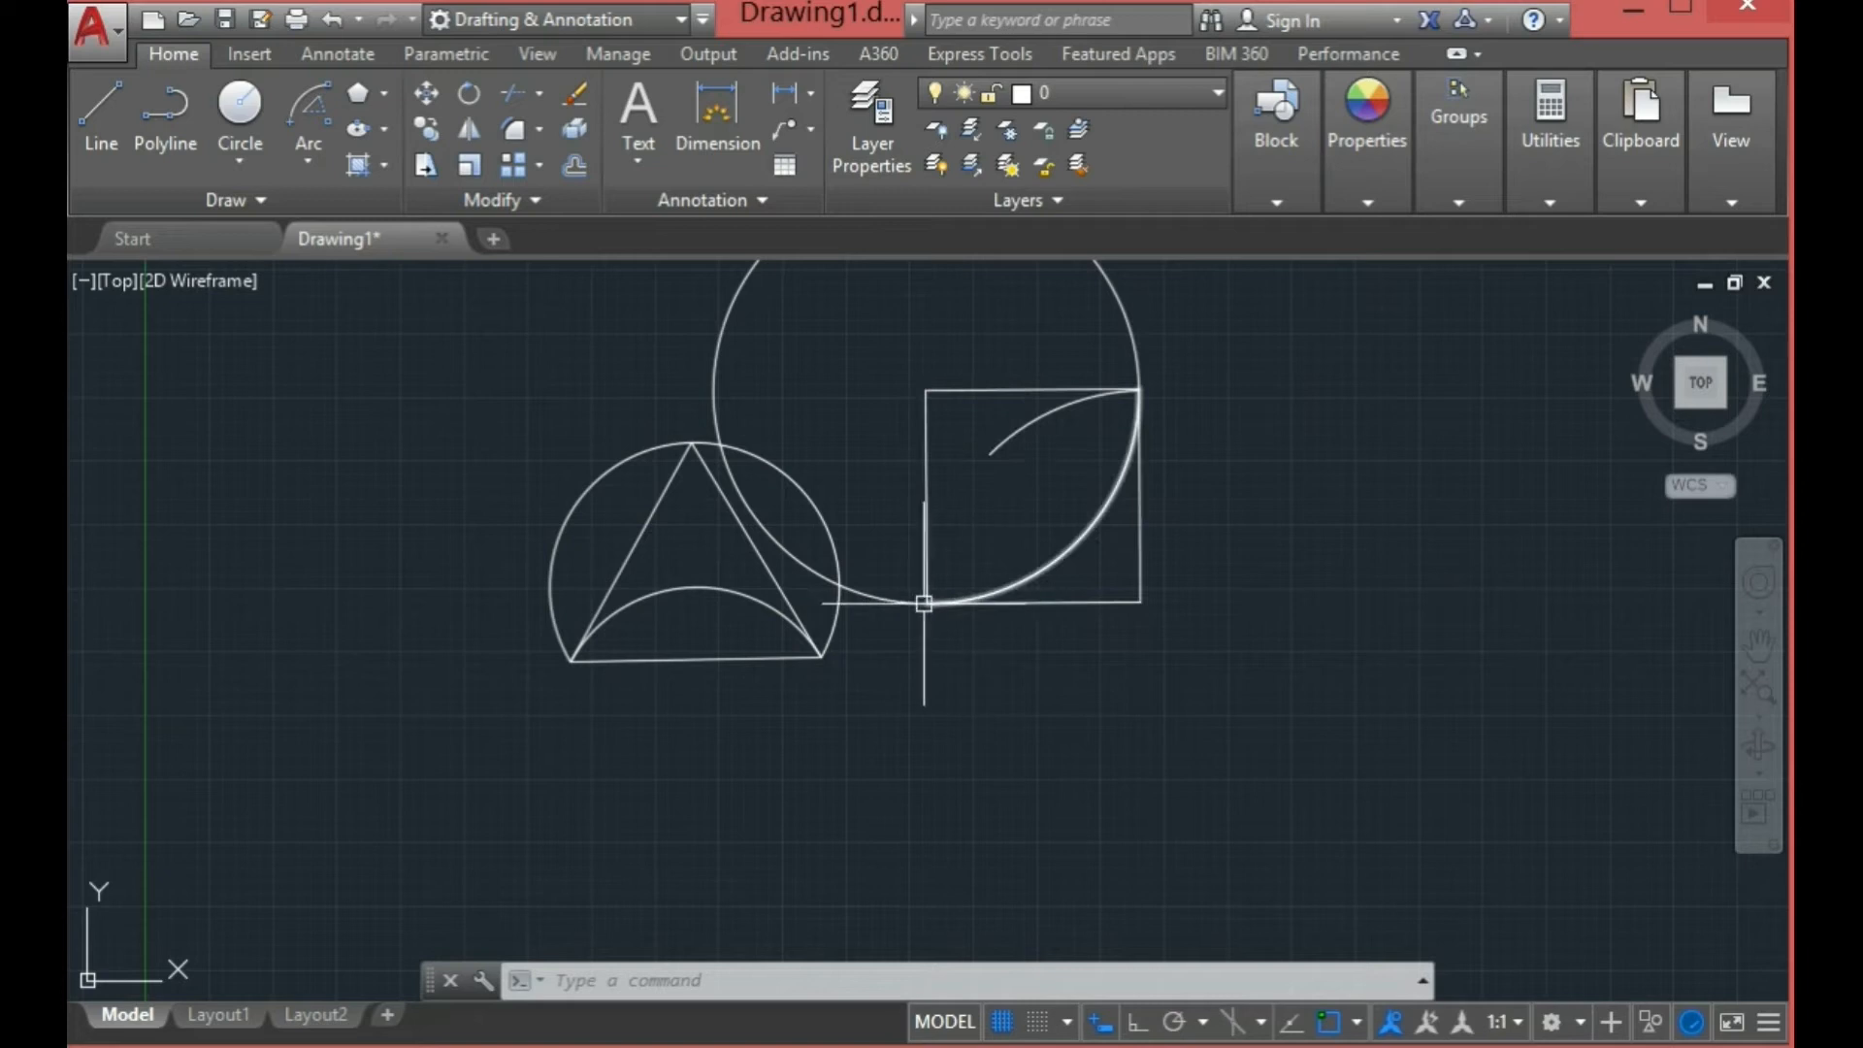
# Step: Erase the three arcs attached to the square, including the large one extending beyond it
pyautogui.click(1054, 560)
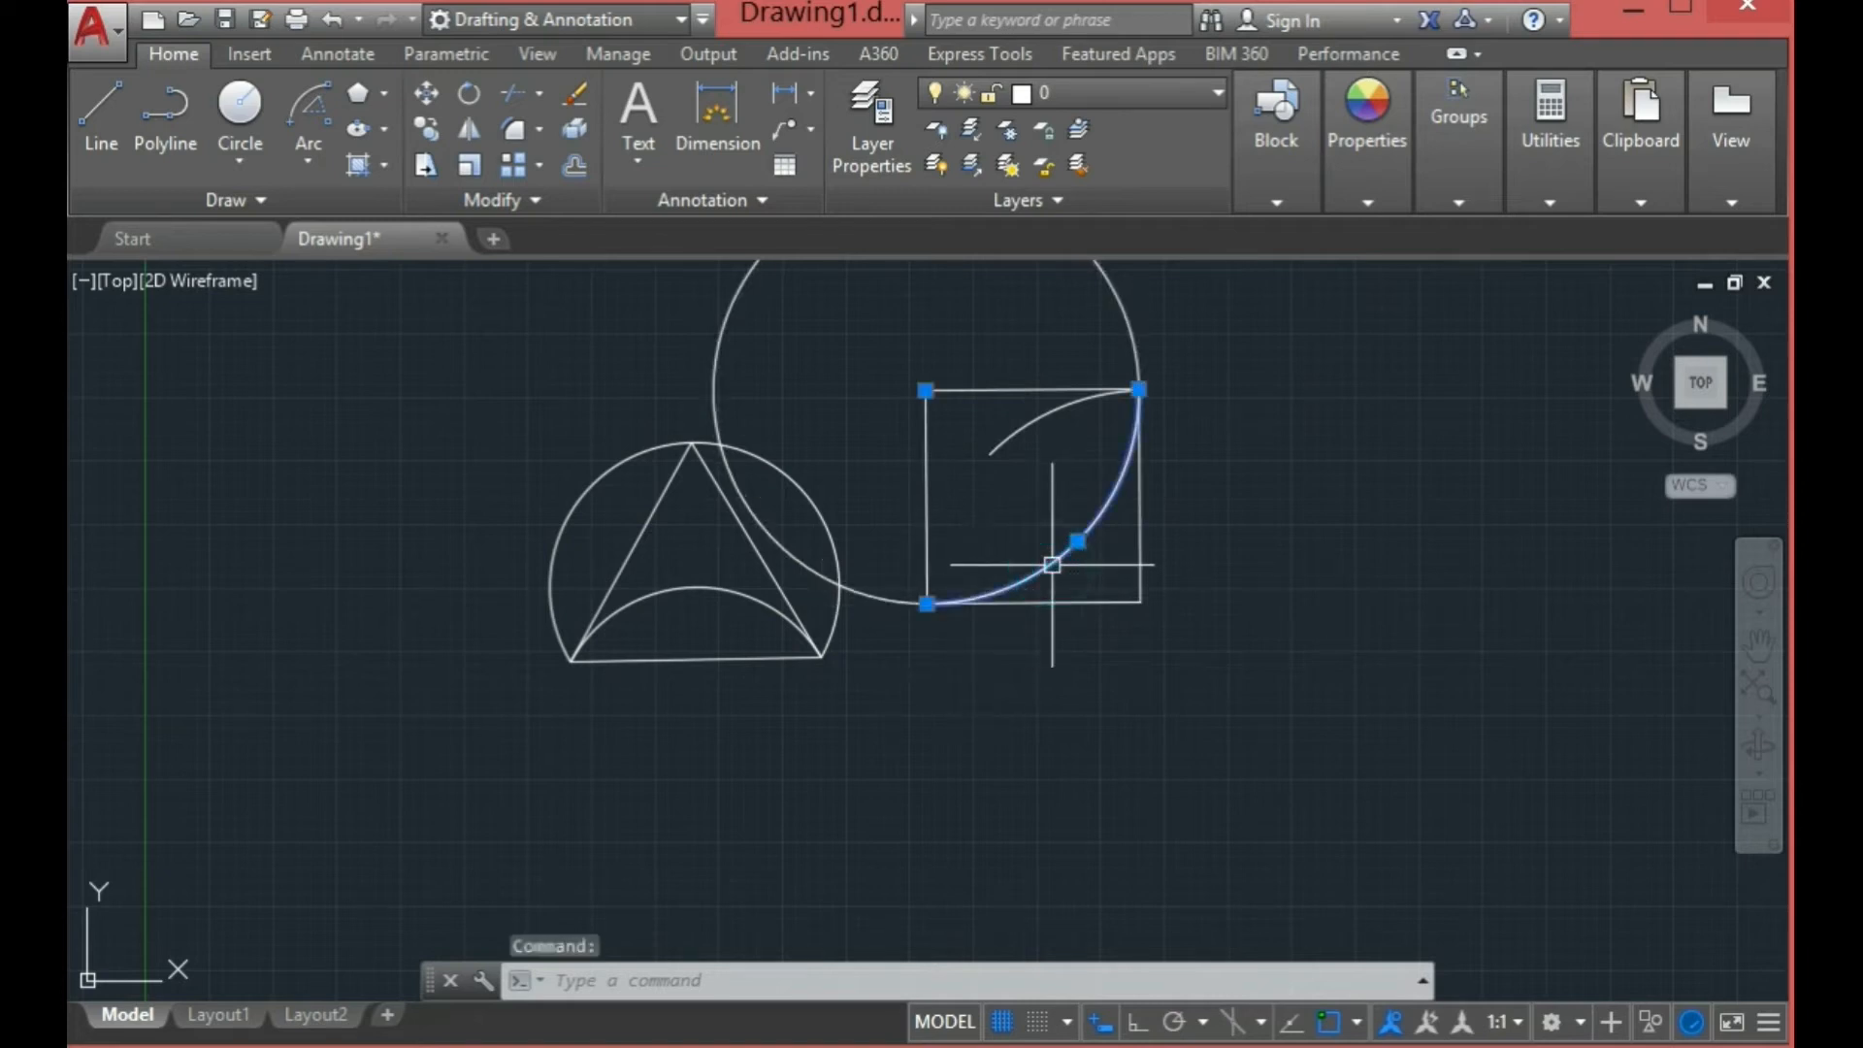
pyautogui.press('Delete')
pyautogui.click(1029, 423)
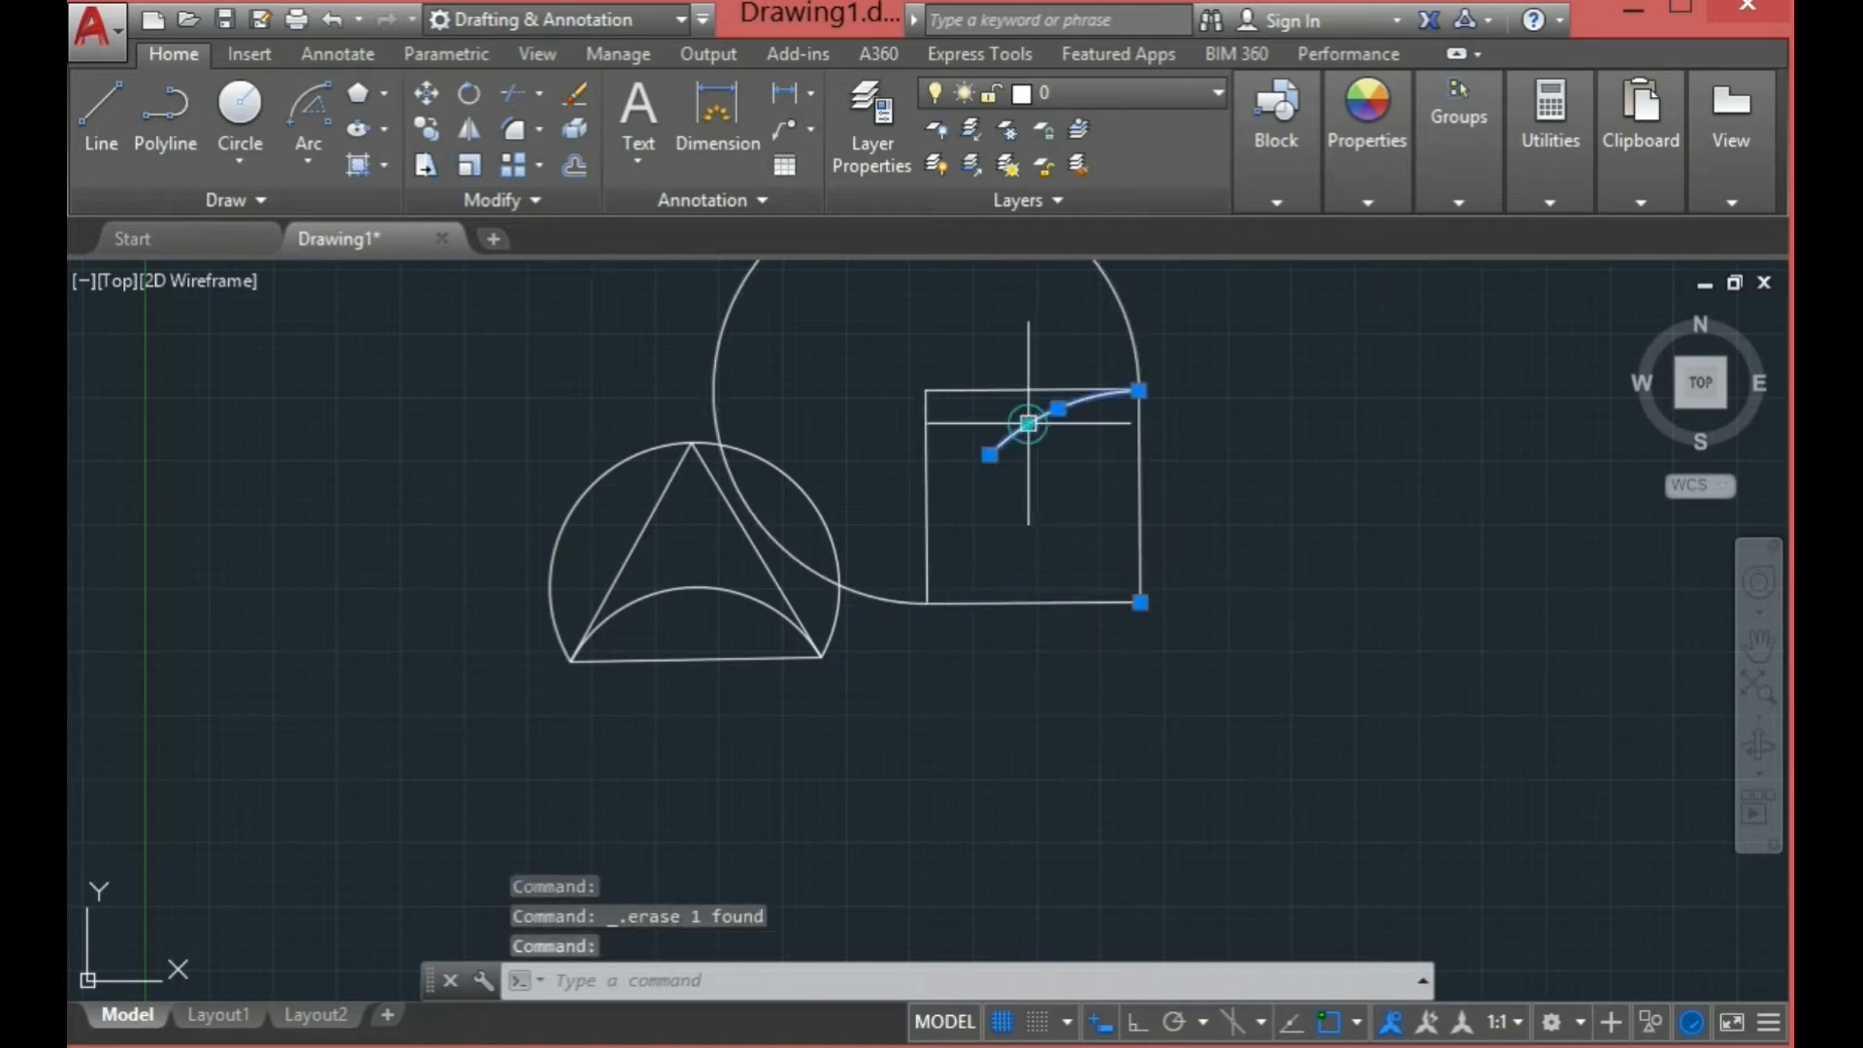
pyautogui.press('Delete')
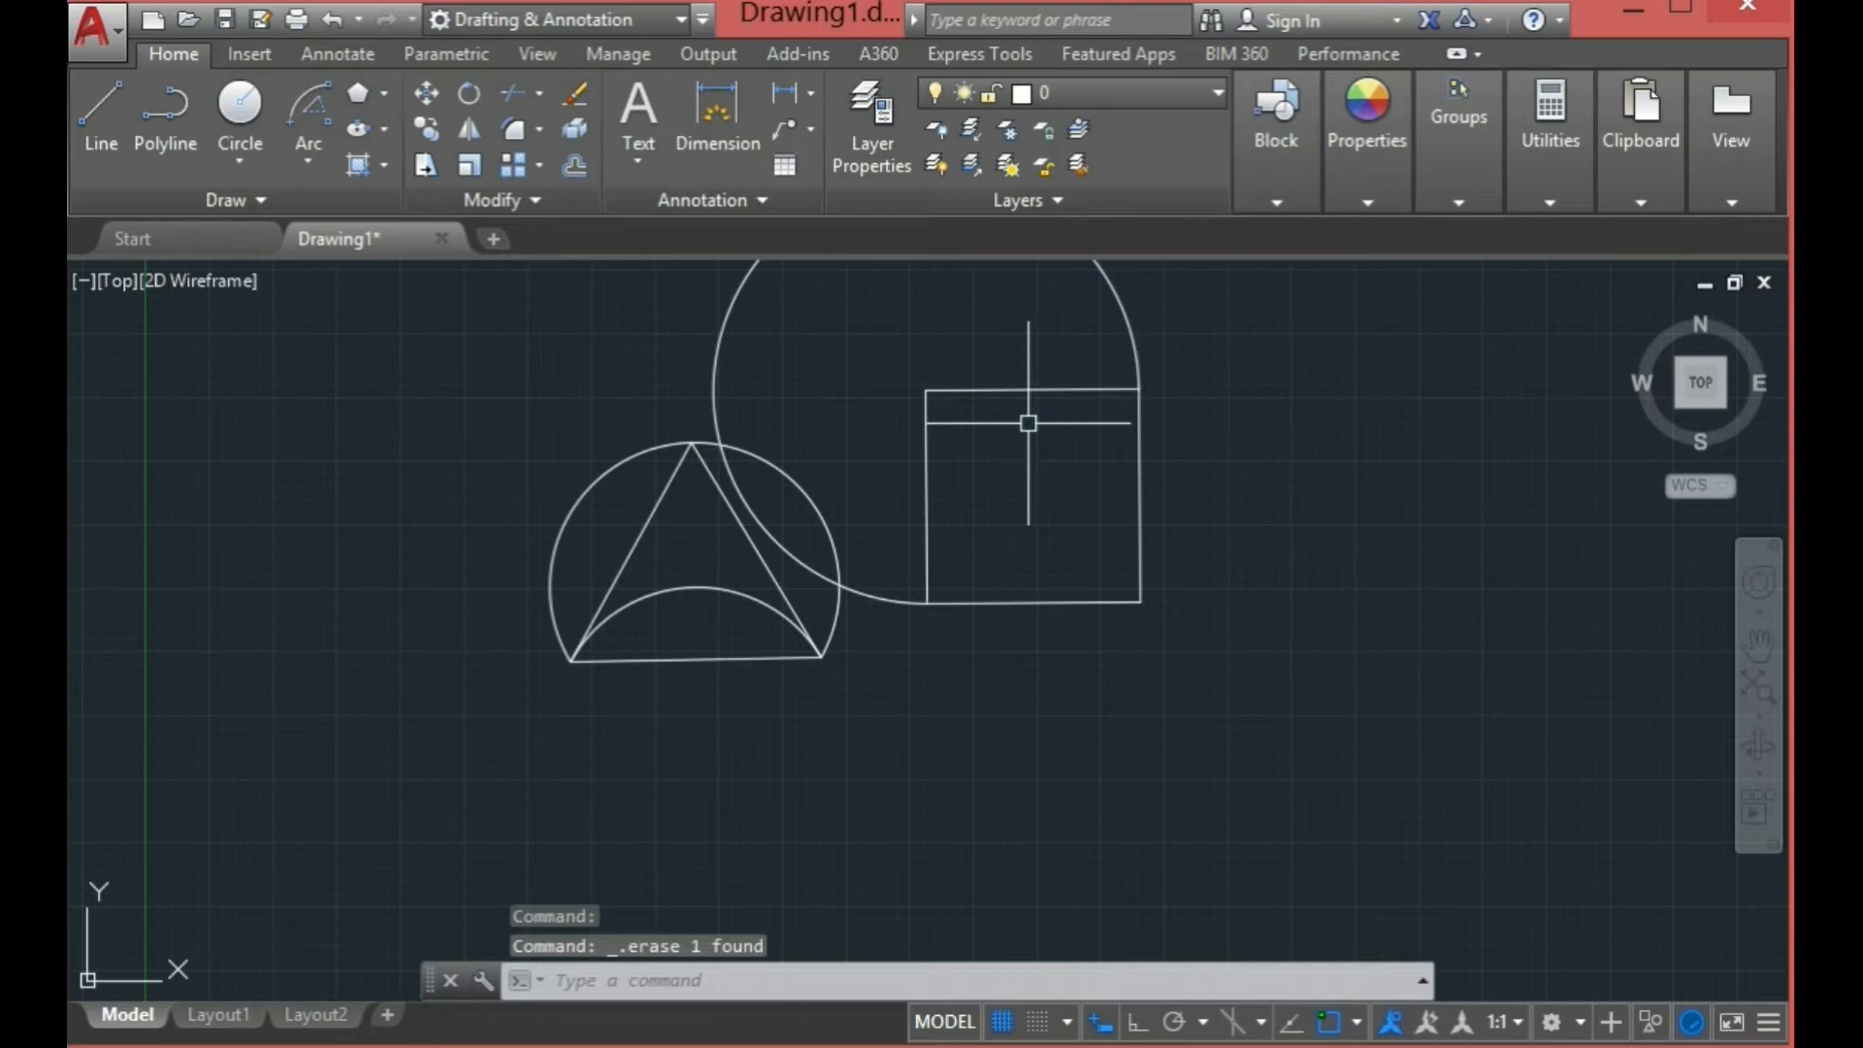
pyautogui.click(1107, 296)
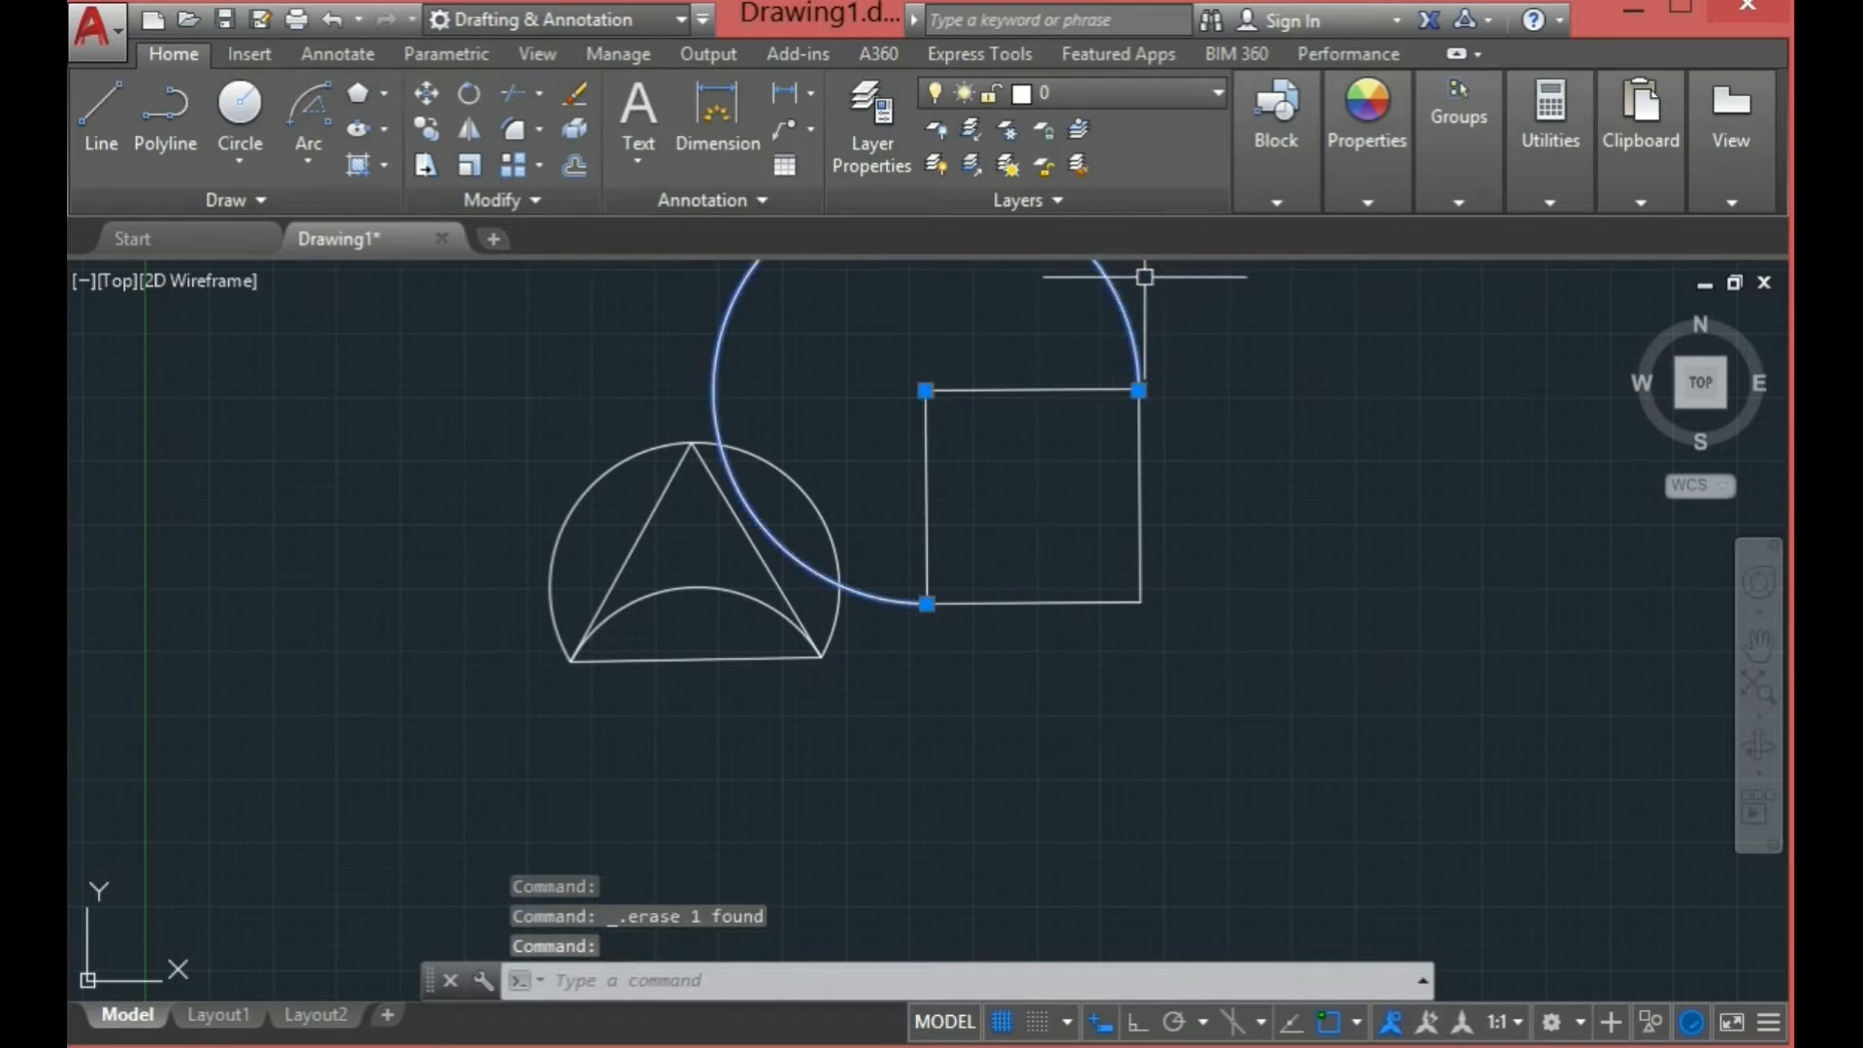
pyautogui.press('Delete')
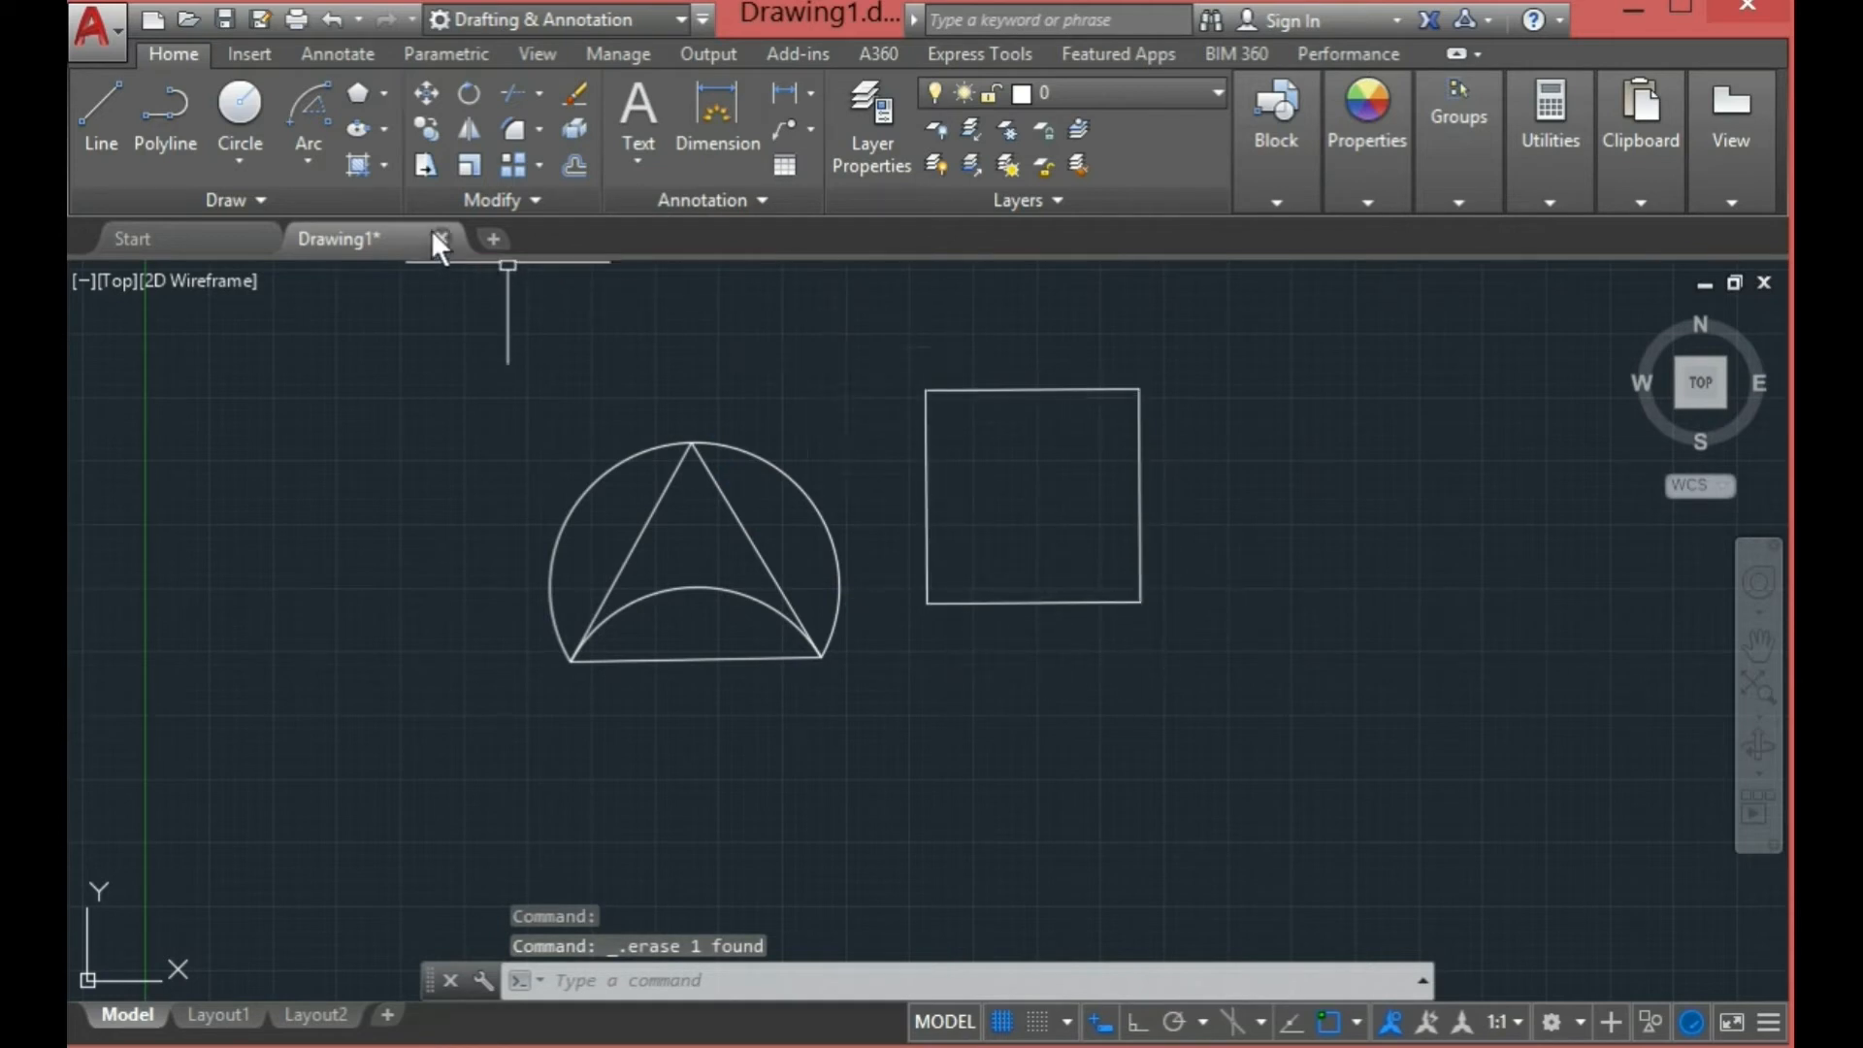
# Step: Draw a Start, Center, Angle arc from the square's lower-right corner, centered on its lower-left corner, curving into the square
pyautogui.click(240, 103)
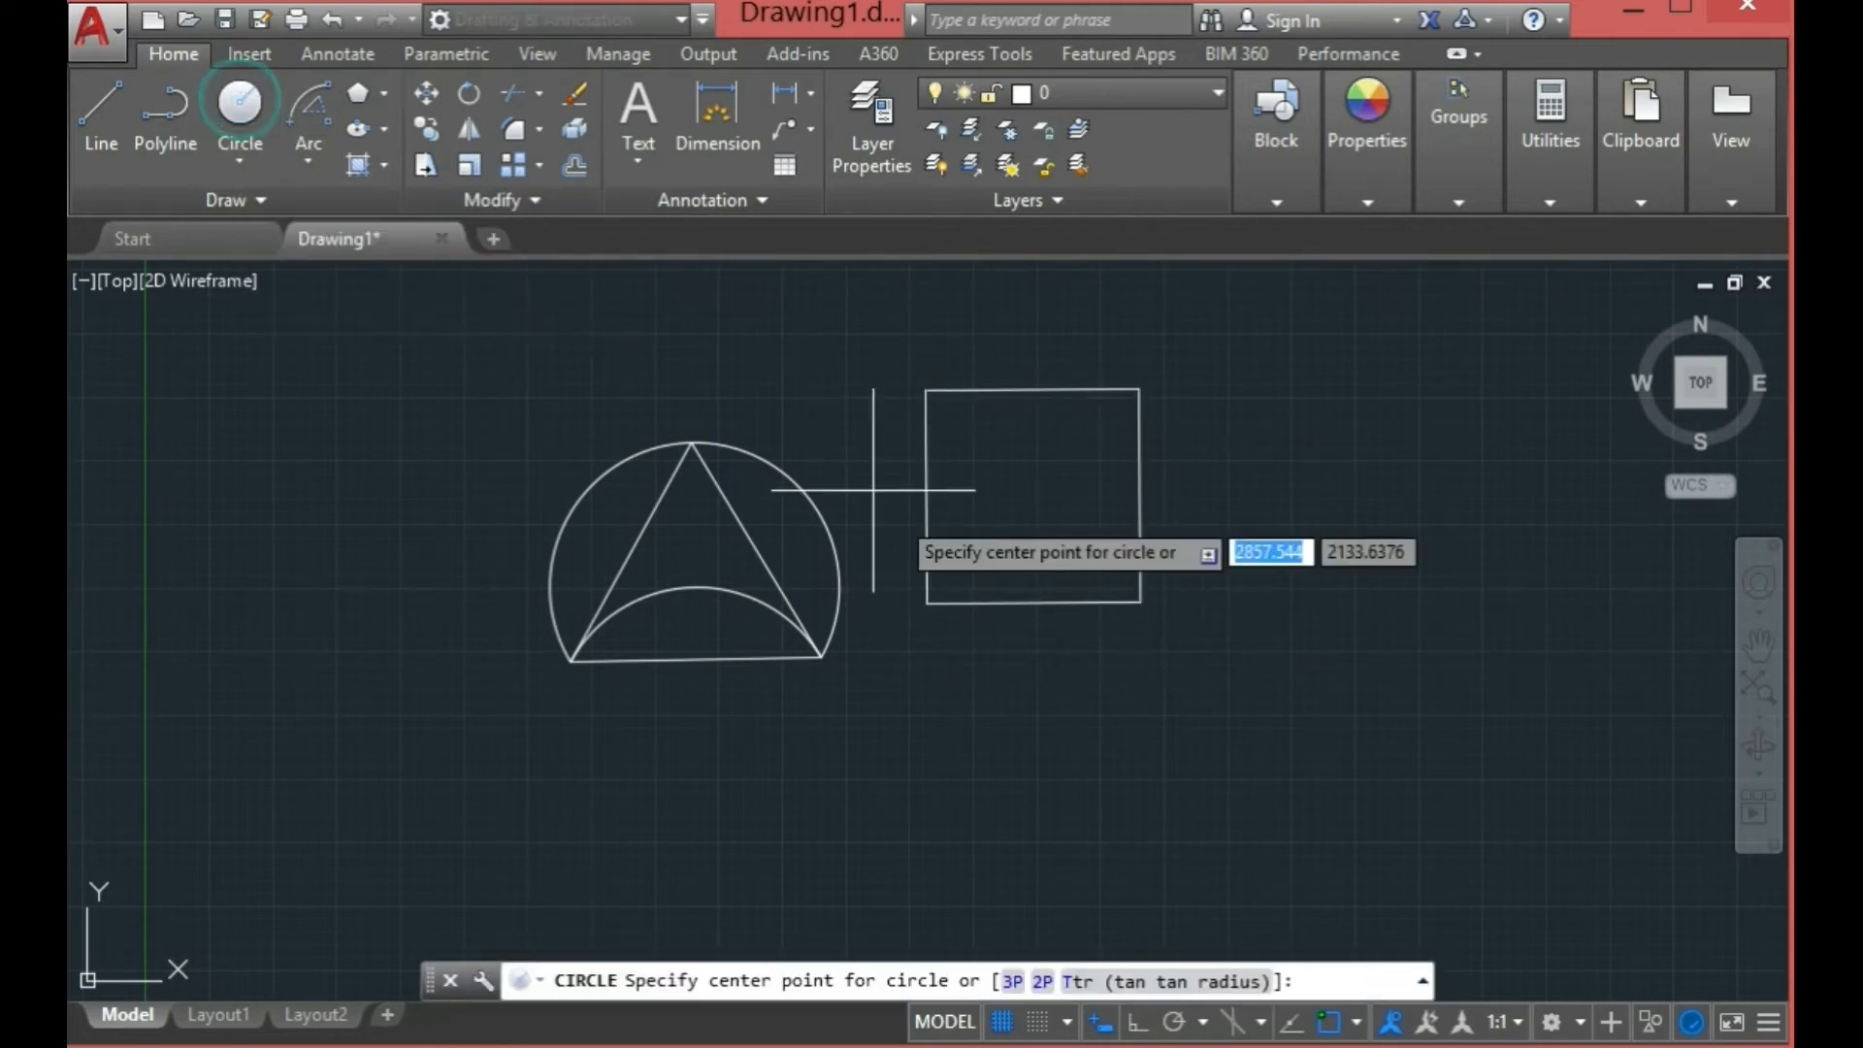
pyautogui.click(1139, 604)
pyautogui.click(927, 604)
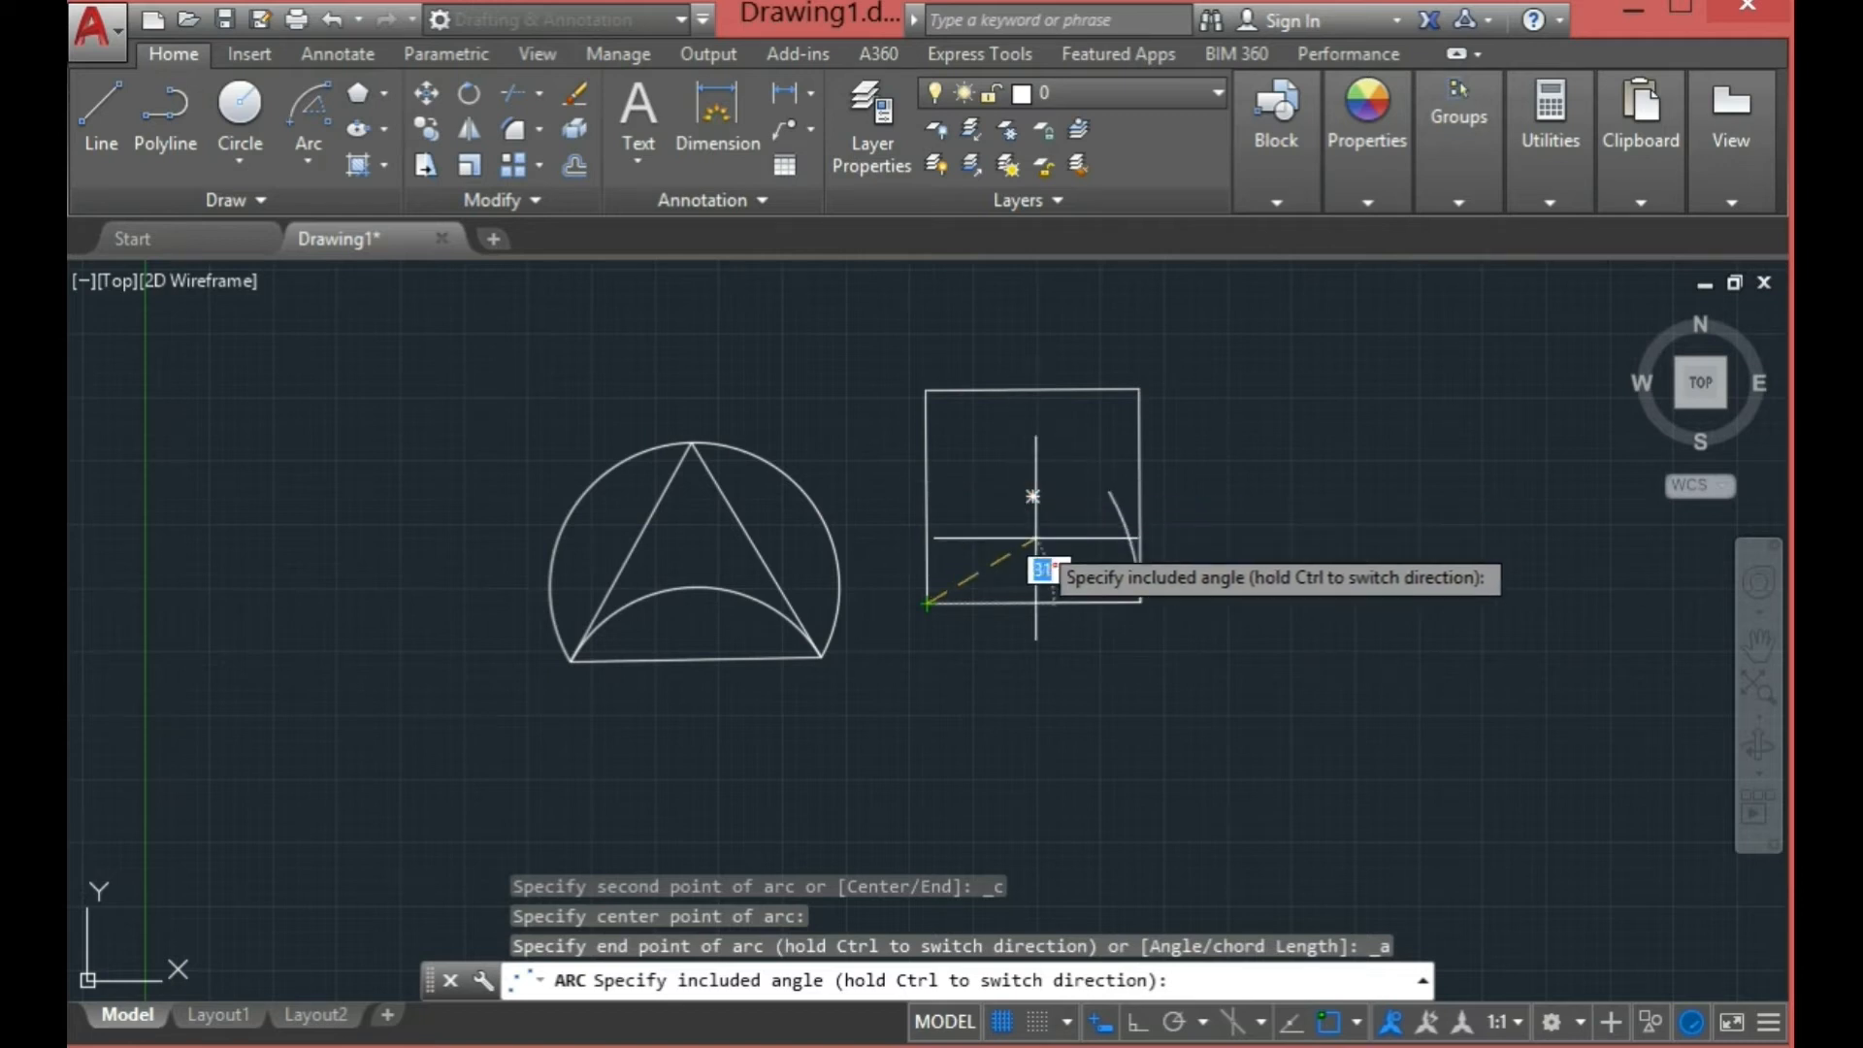
pyautogui.press('Return')
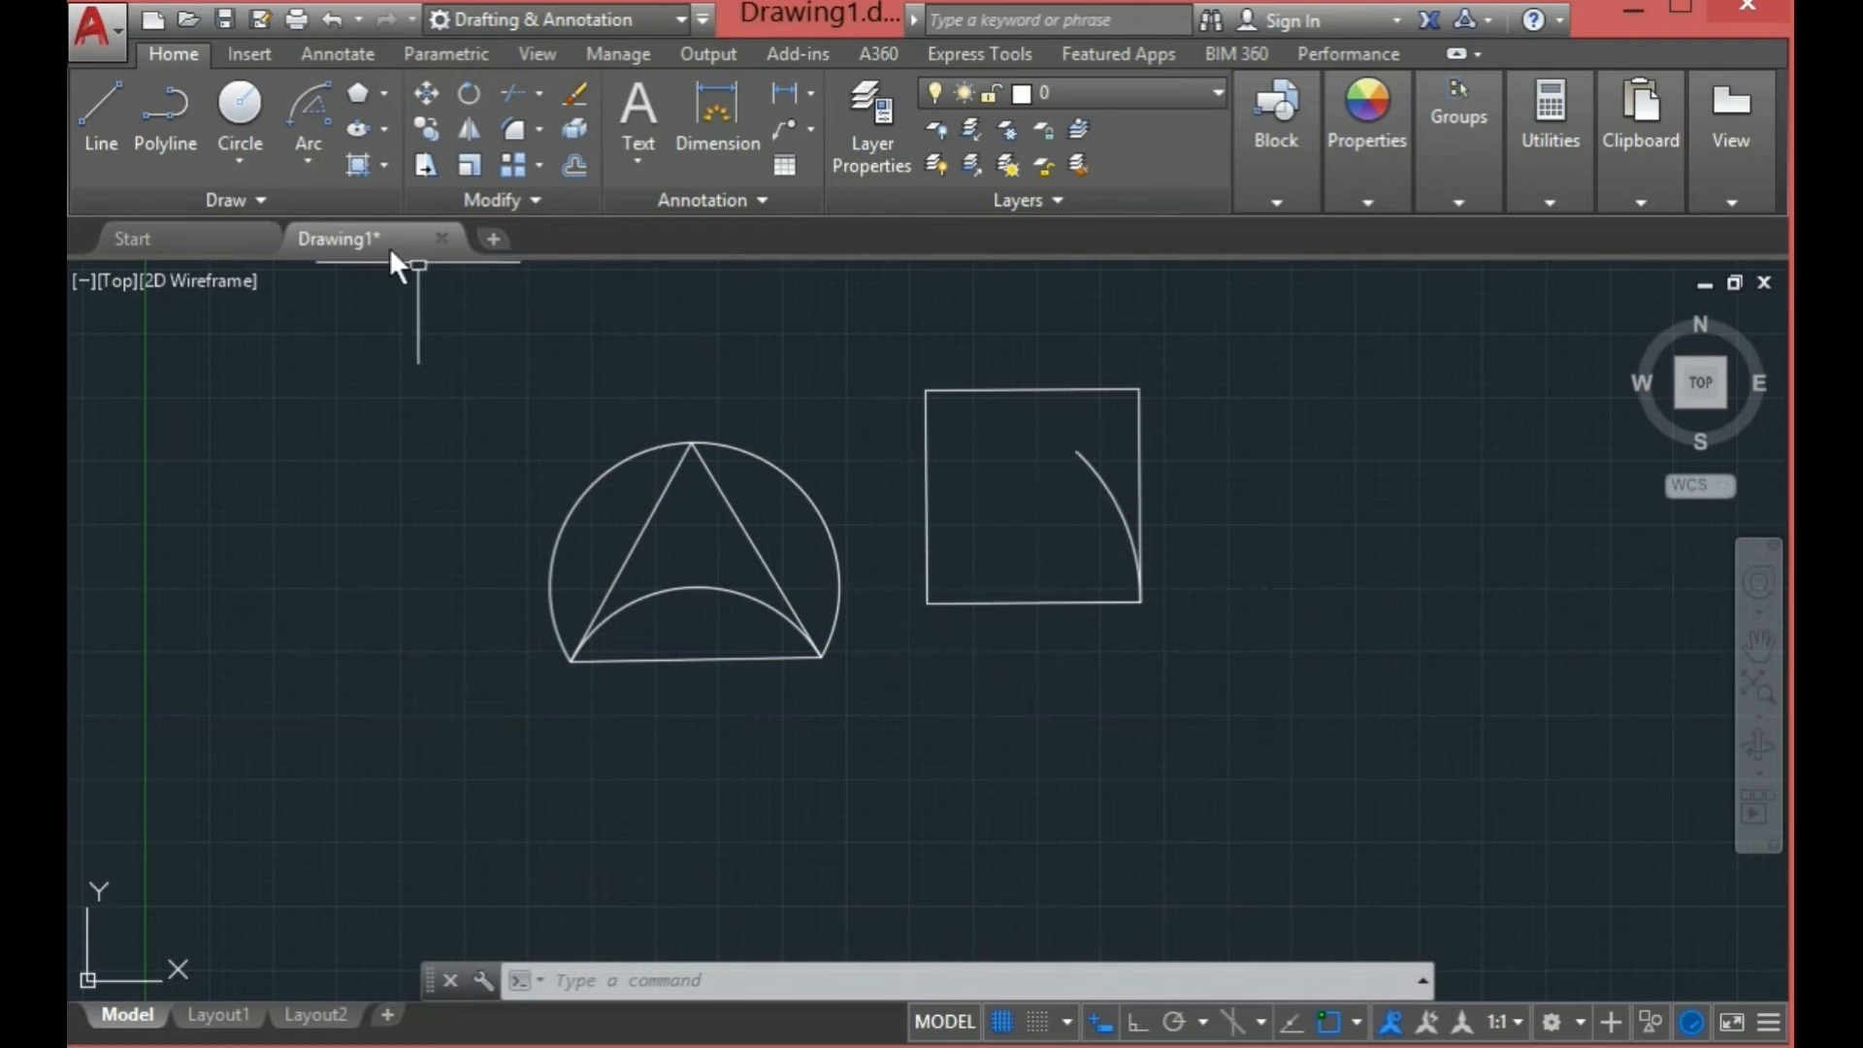
# Step: Draw a Start, Center, Length arc from the square's lower-right corner, centered on its lower-left corner, with a chord length of 1000
pyautogui.click(308, 161)
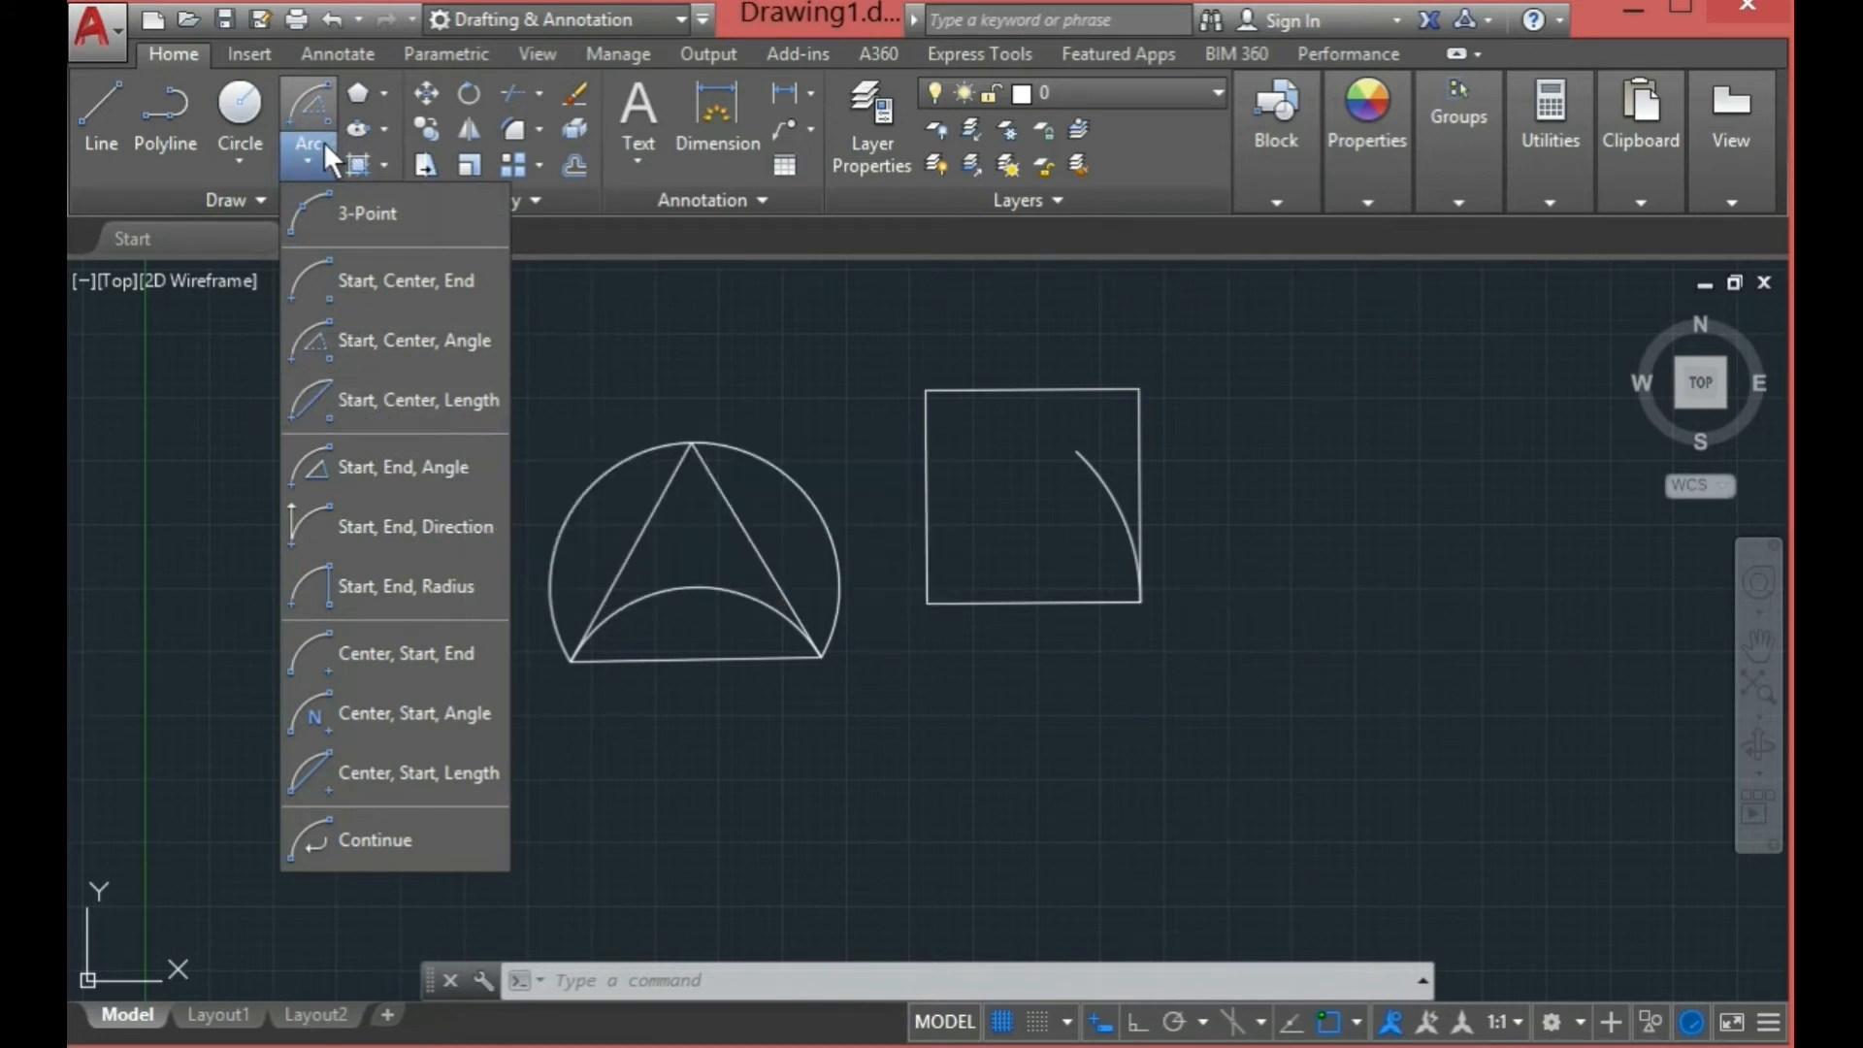
pyautogui.click(428, 404)
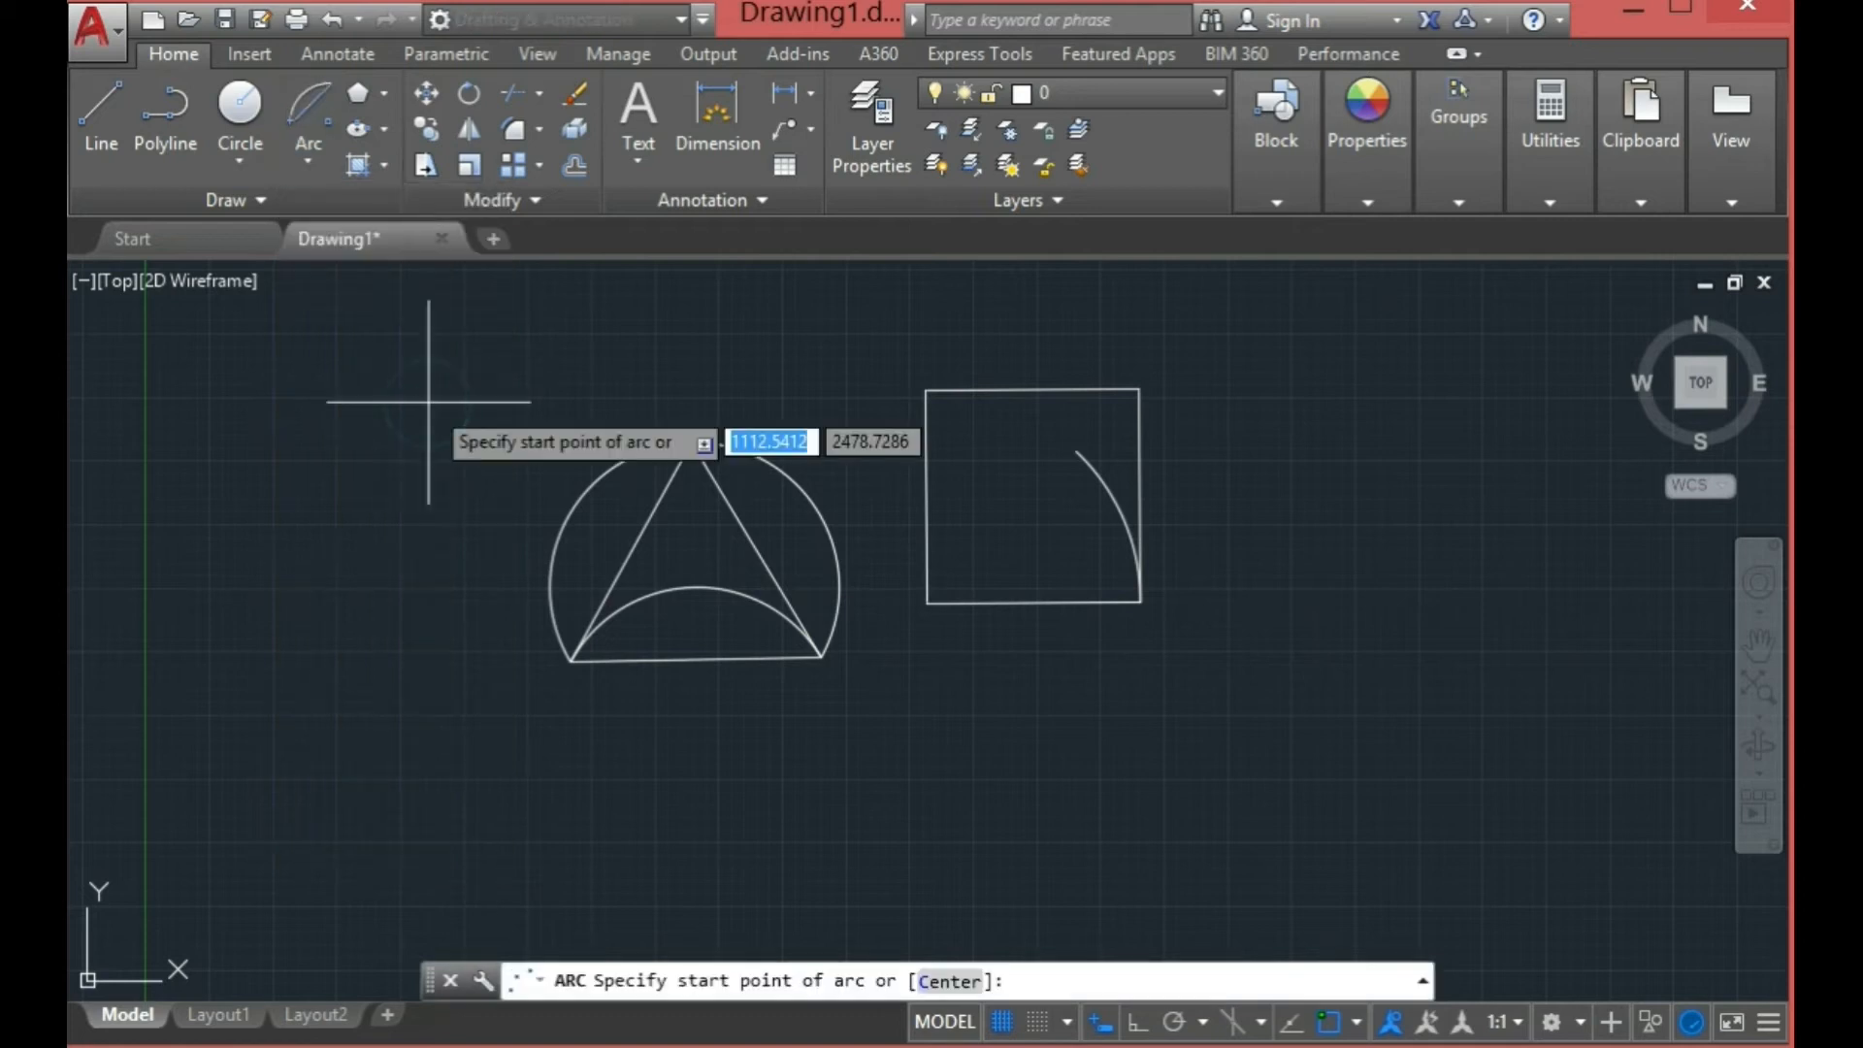
pyautogui.click(1137, 599)
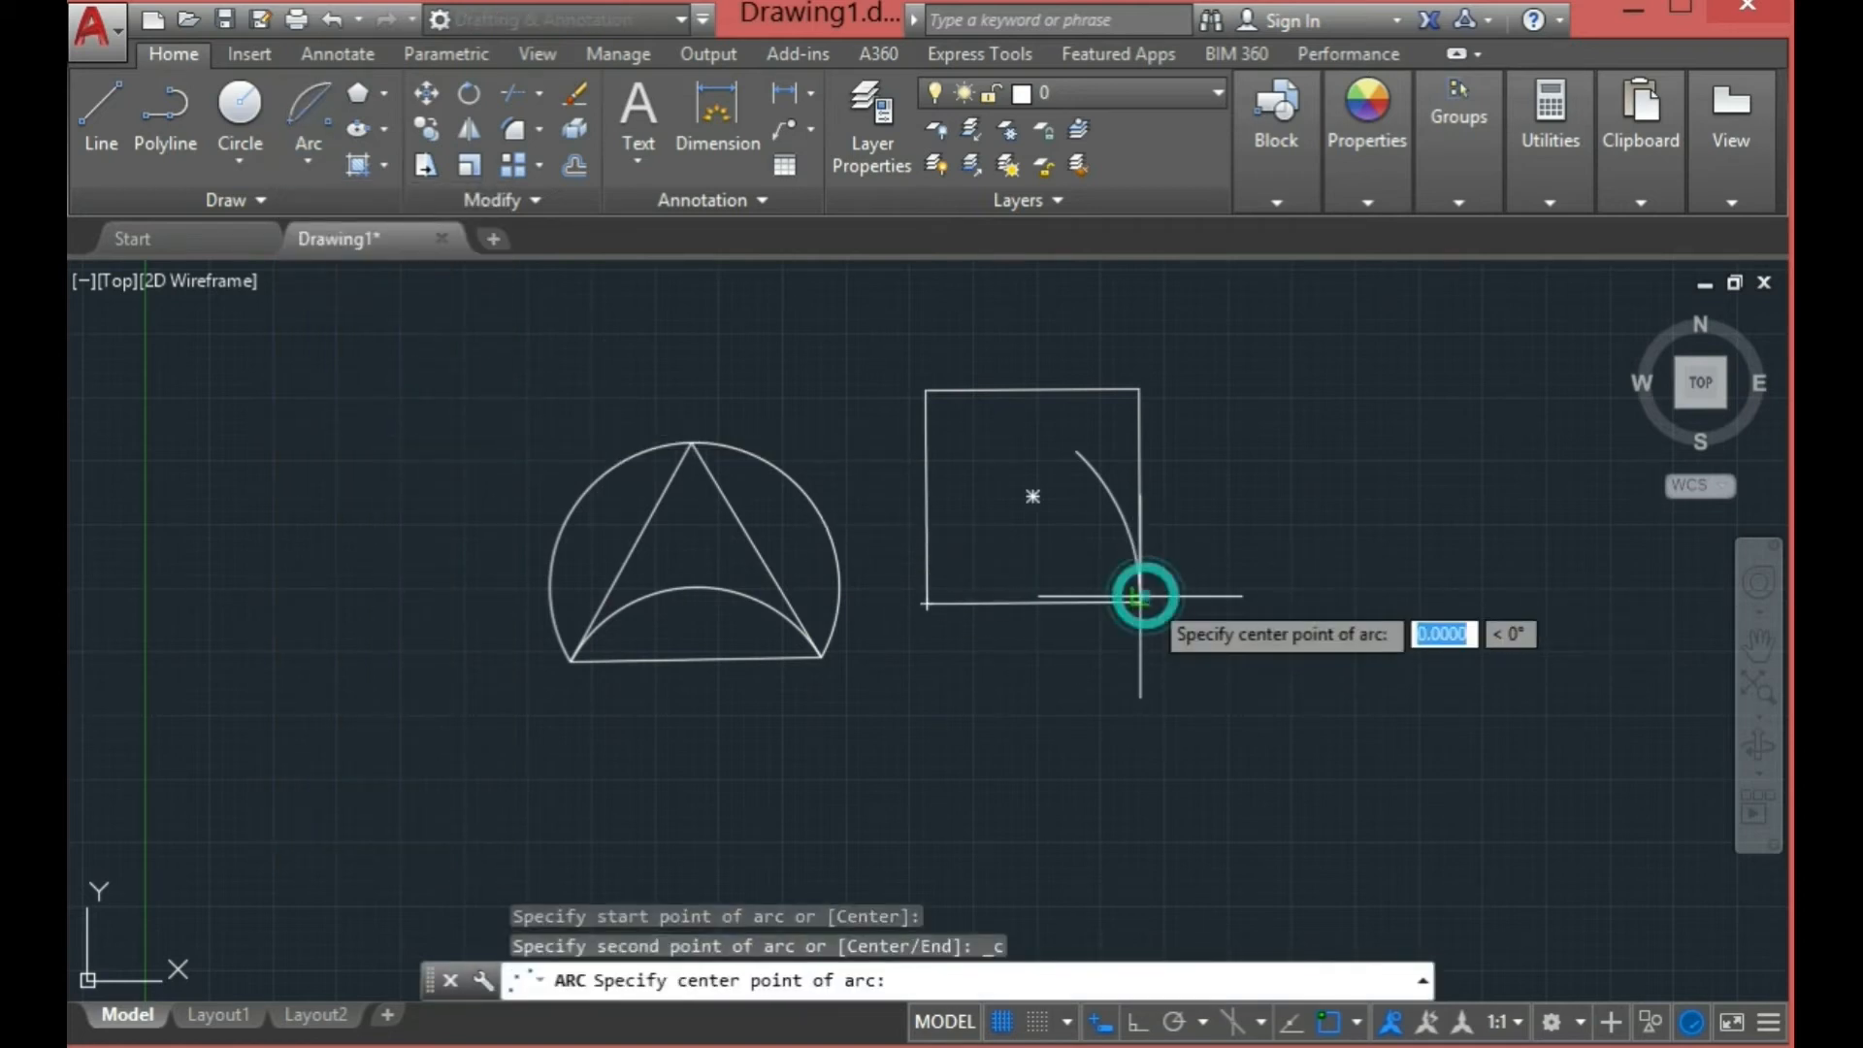
pyautogui.click(927, 604)
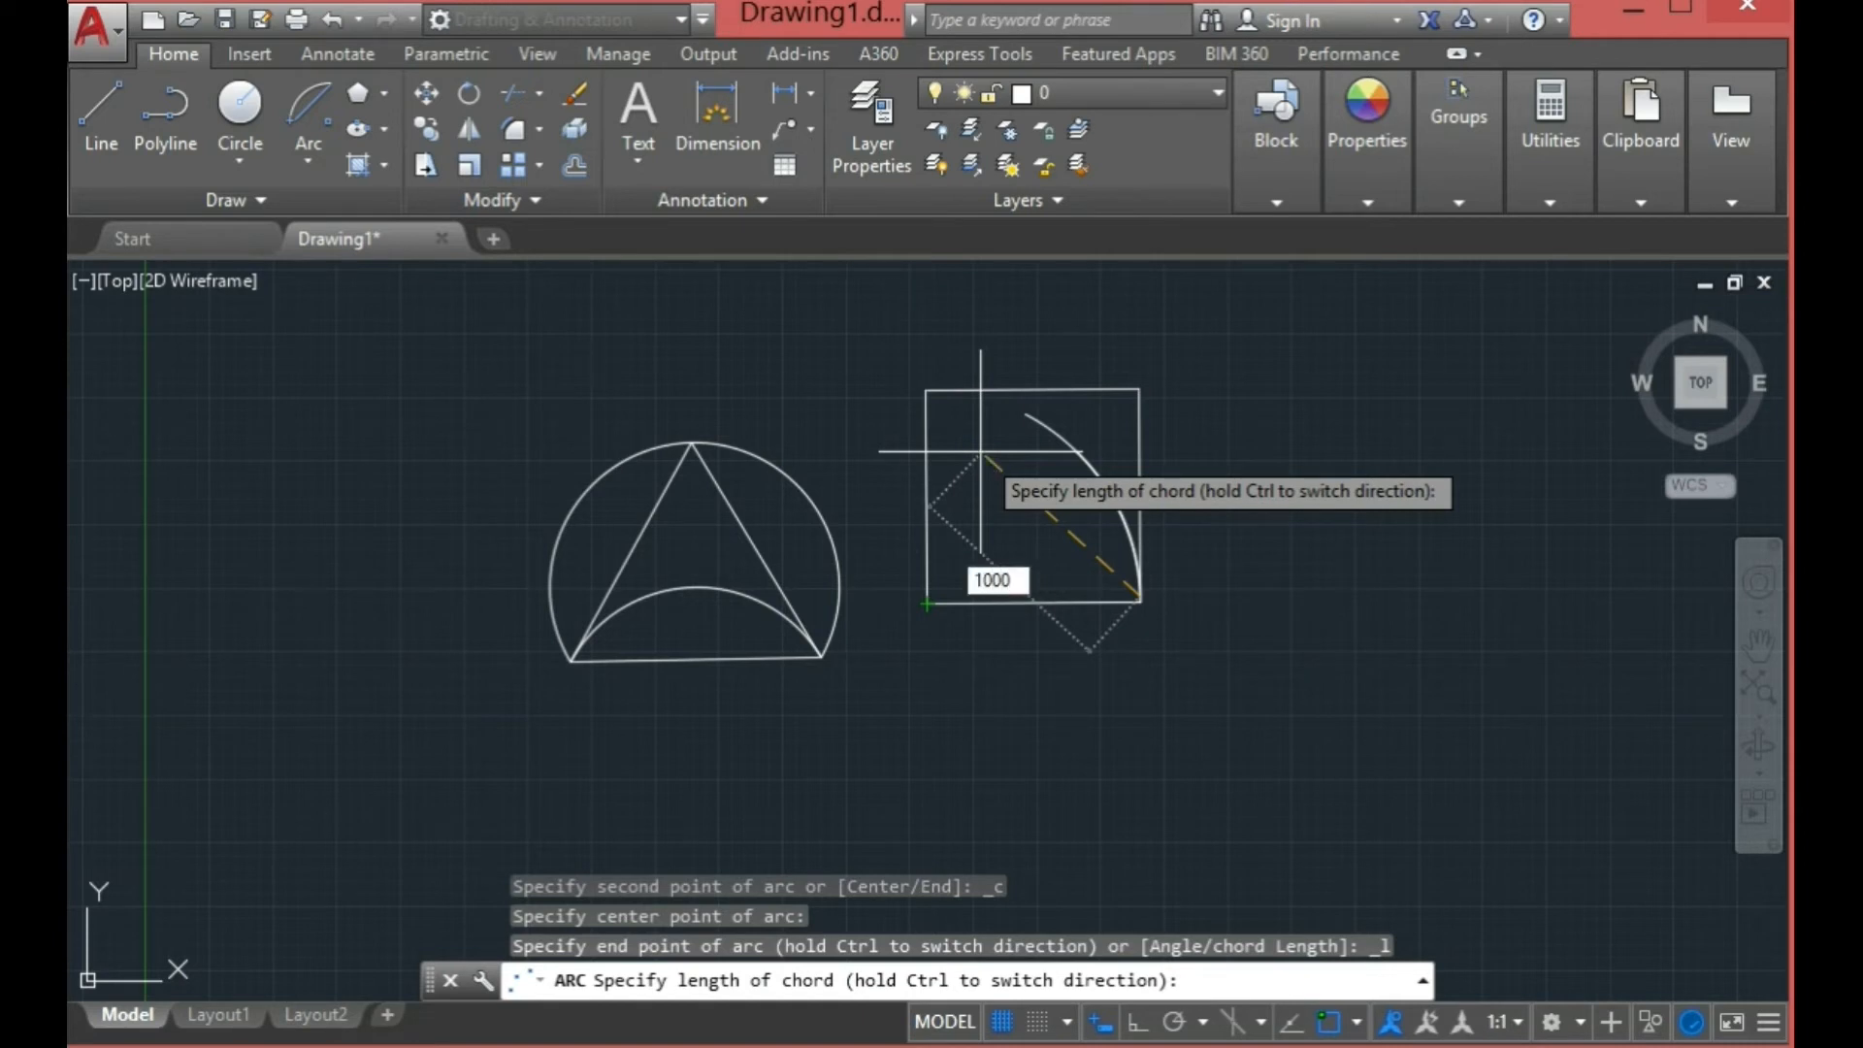
pyautogui.press('Return')
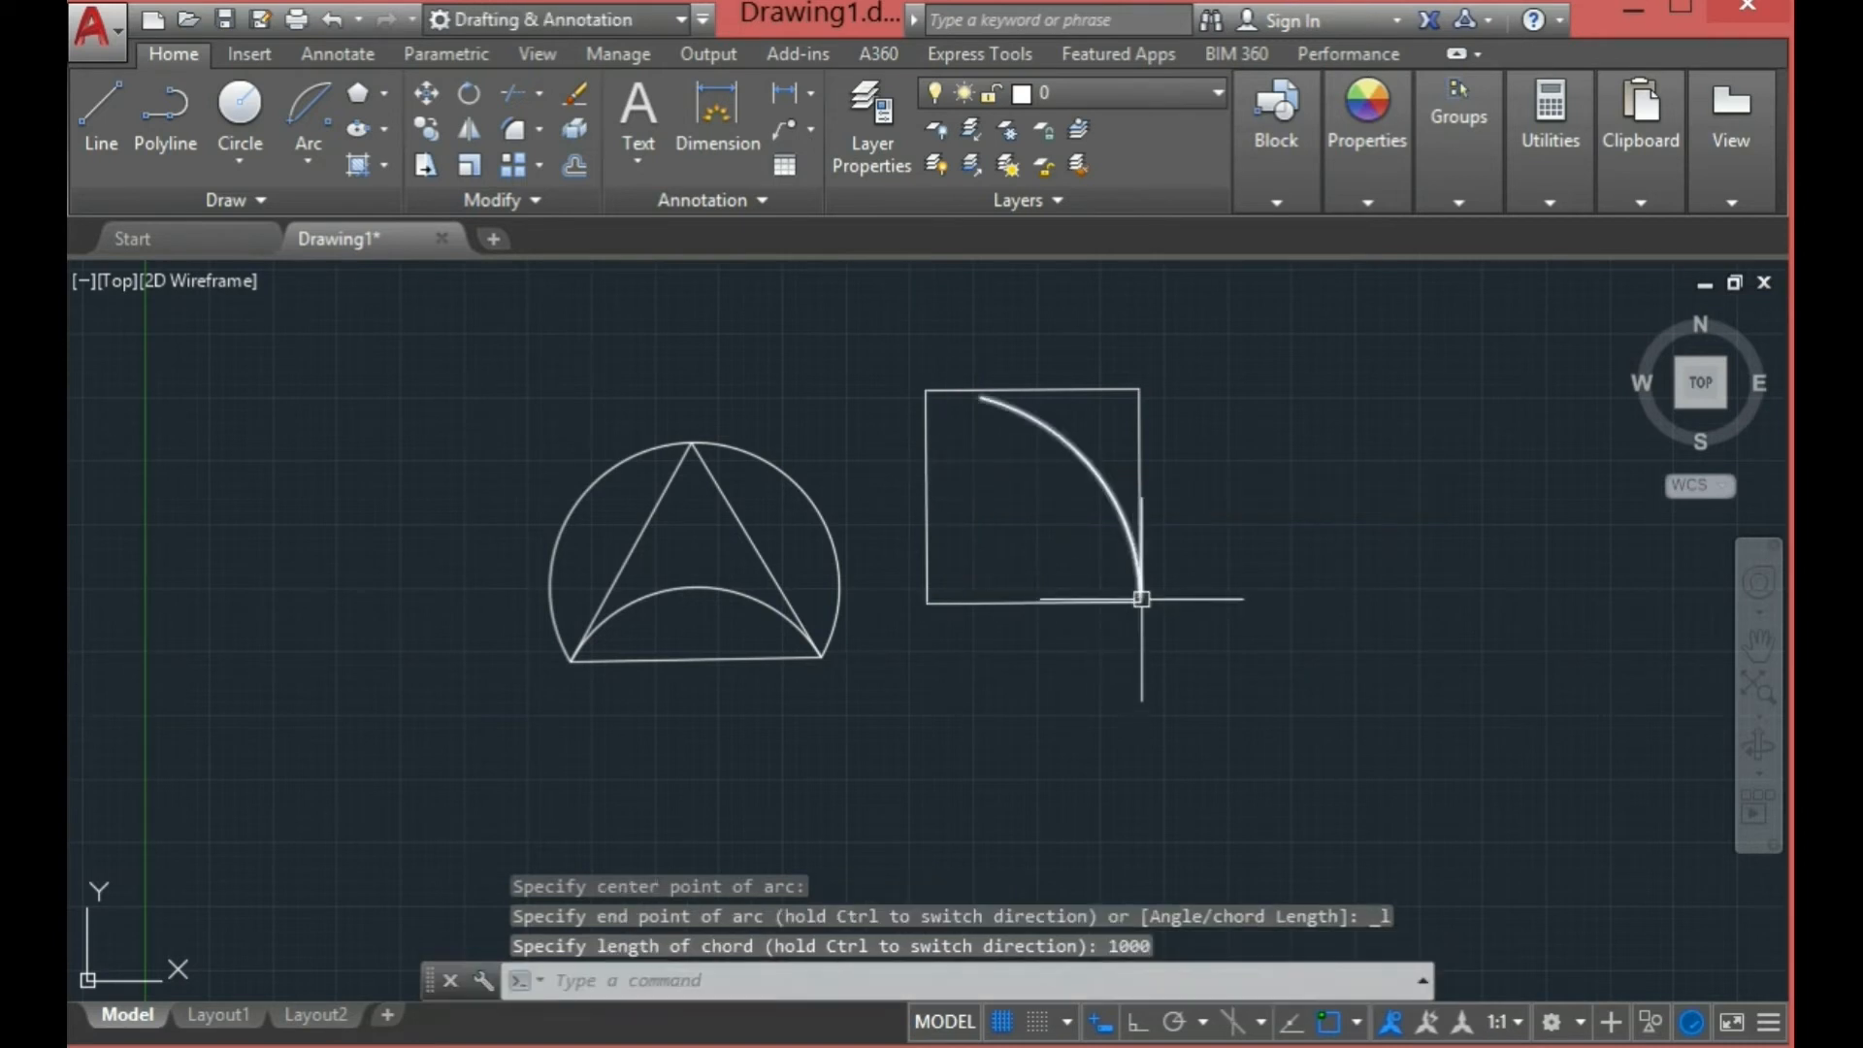
pyautogui.moveTo(981, 396)
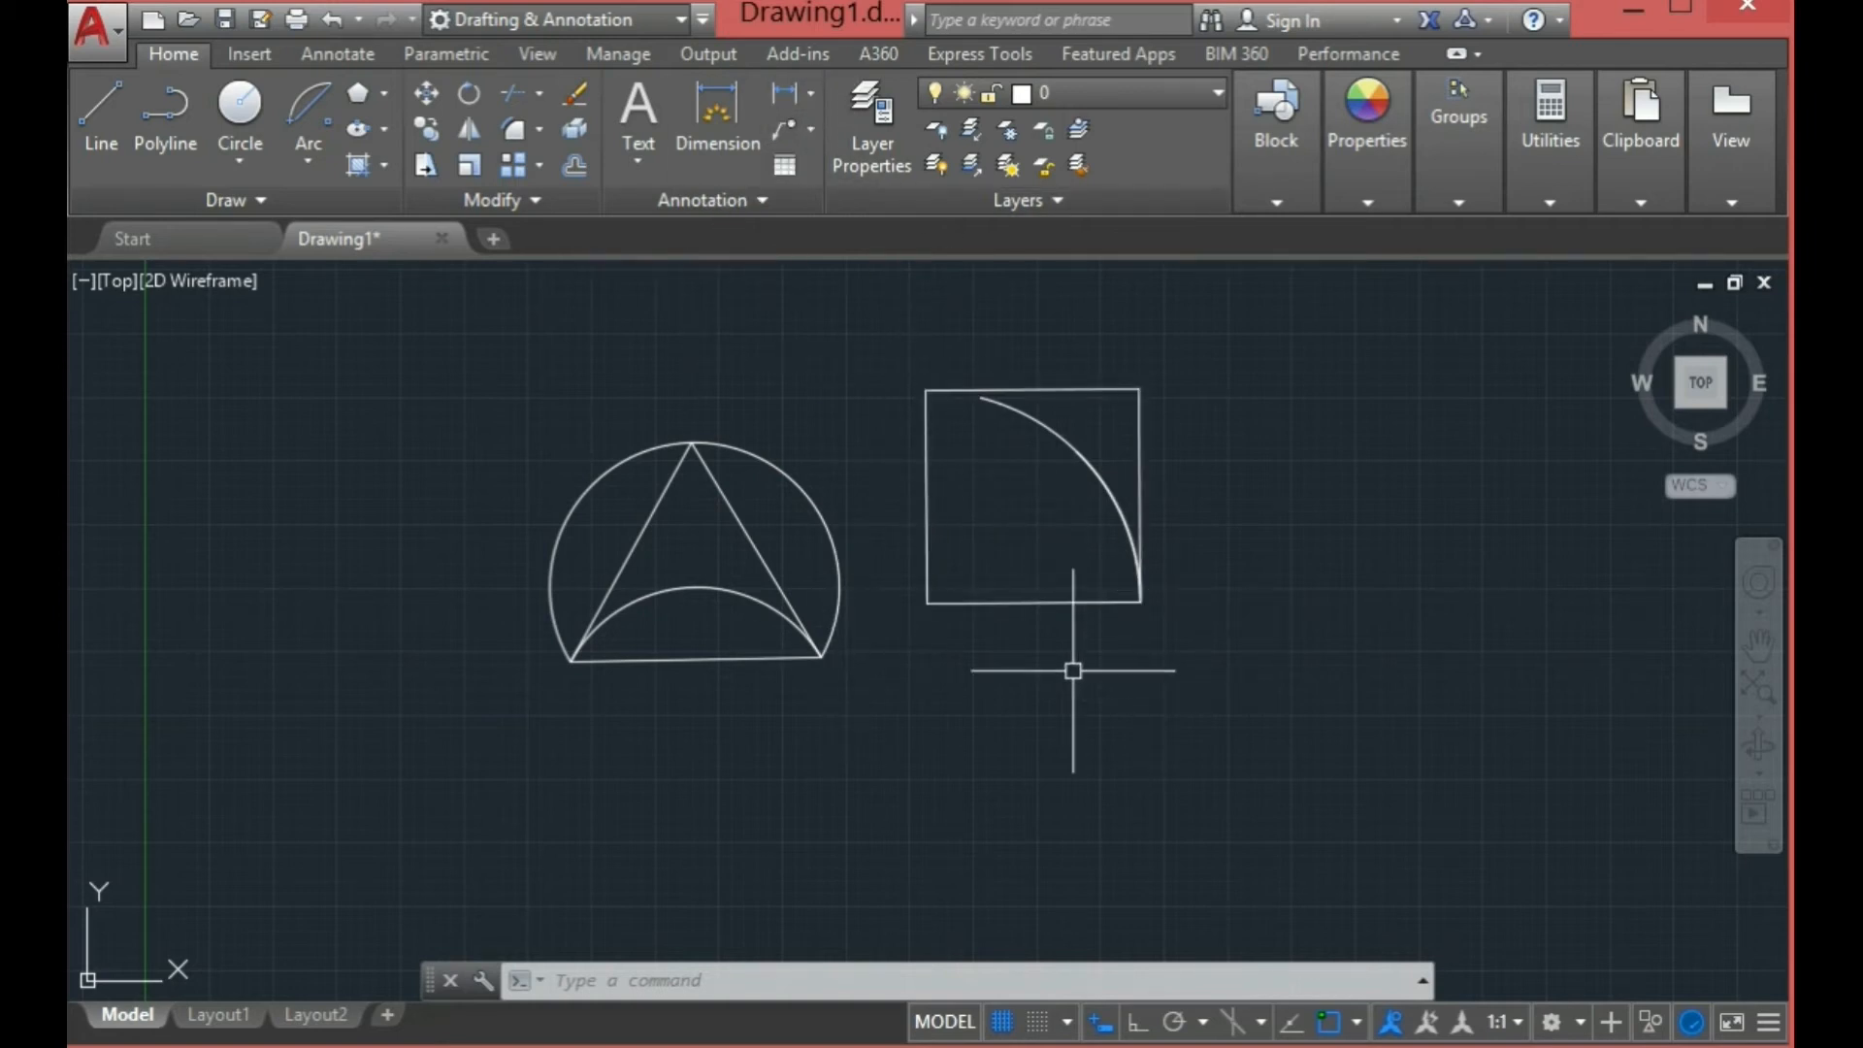
# Step: Erase the two overlapping arcs inside the square
pyautogui.click(306, 165)
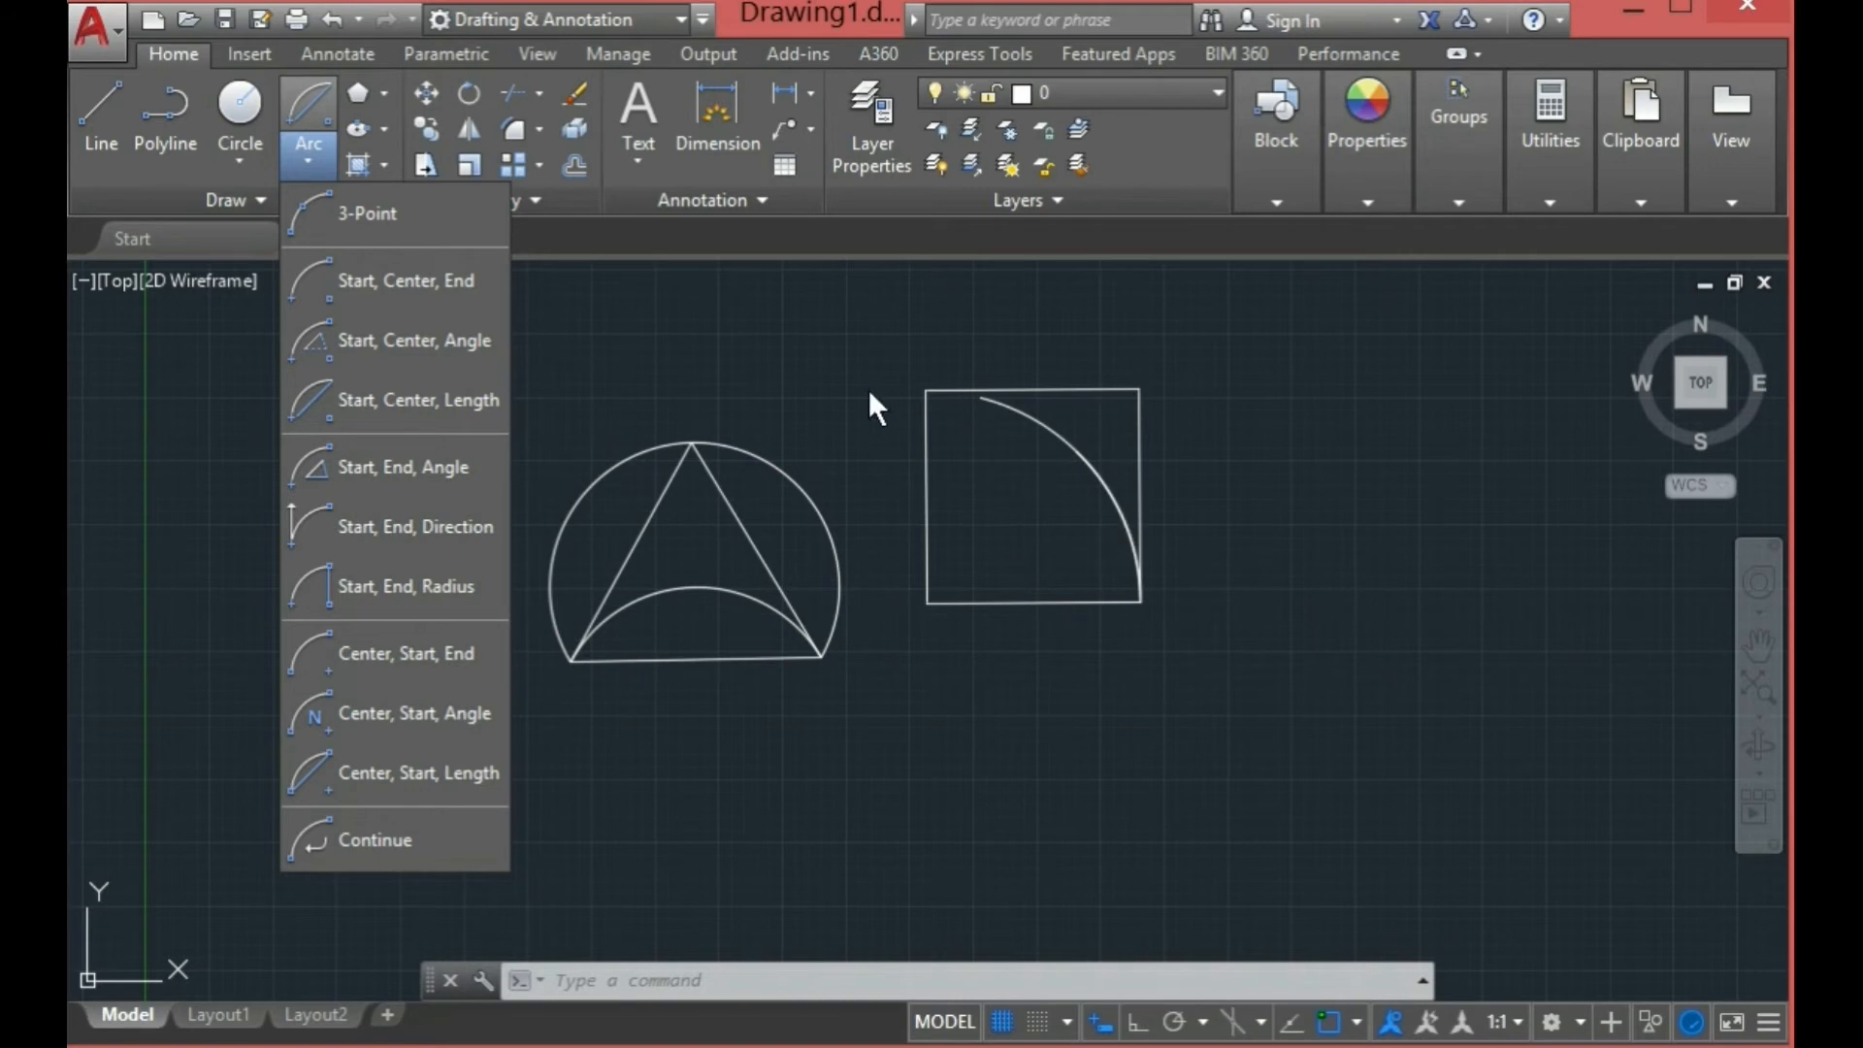
pyautogui.click(708, 394)
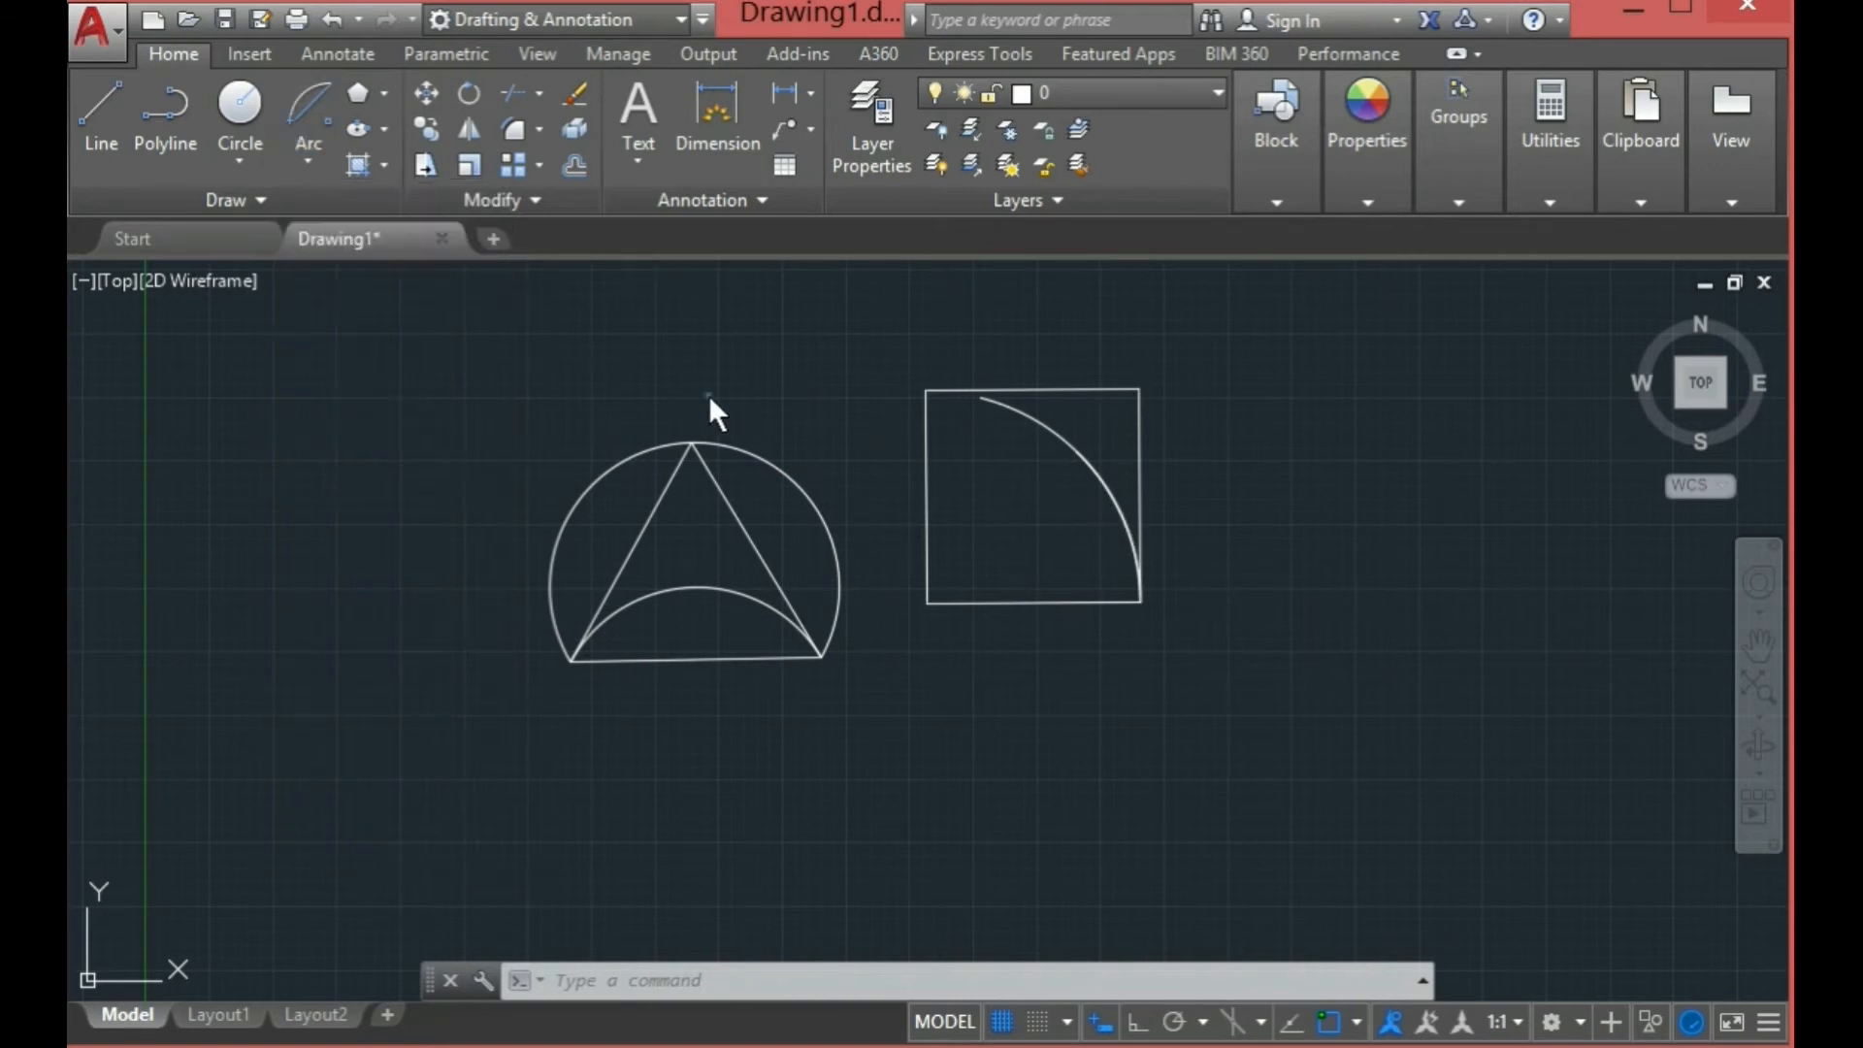
pyautogui.click(1088, 456)
pyautogui.press('Delete')
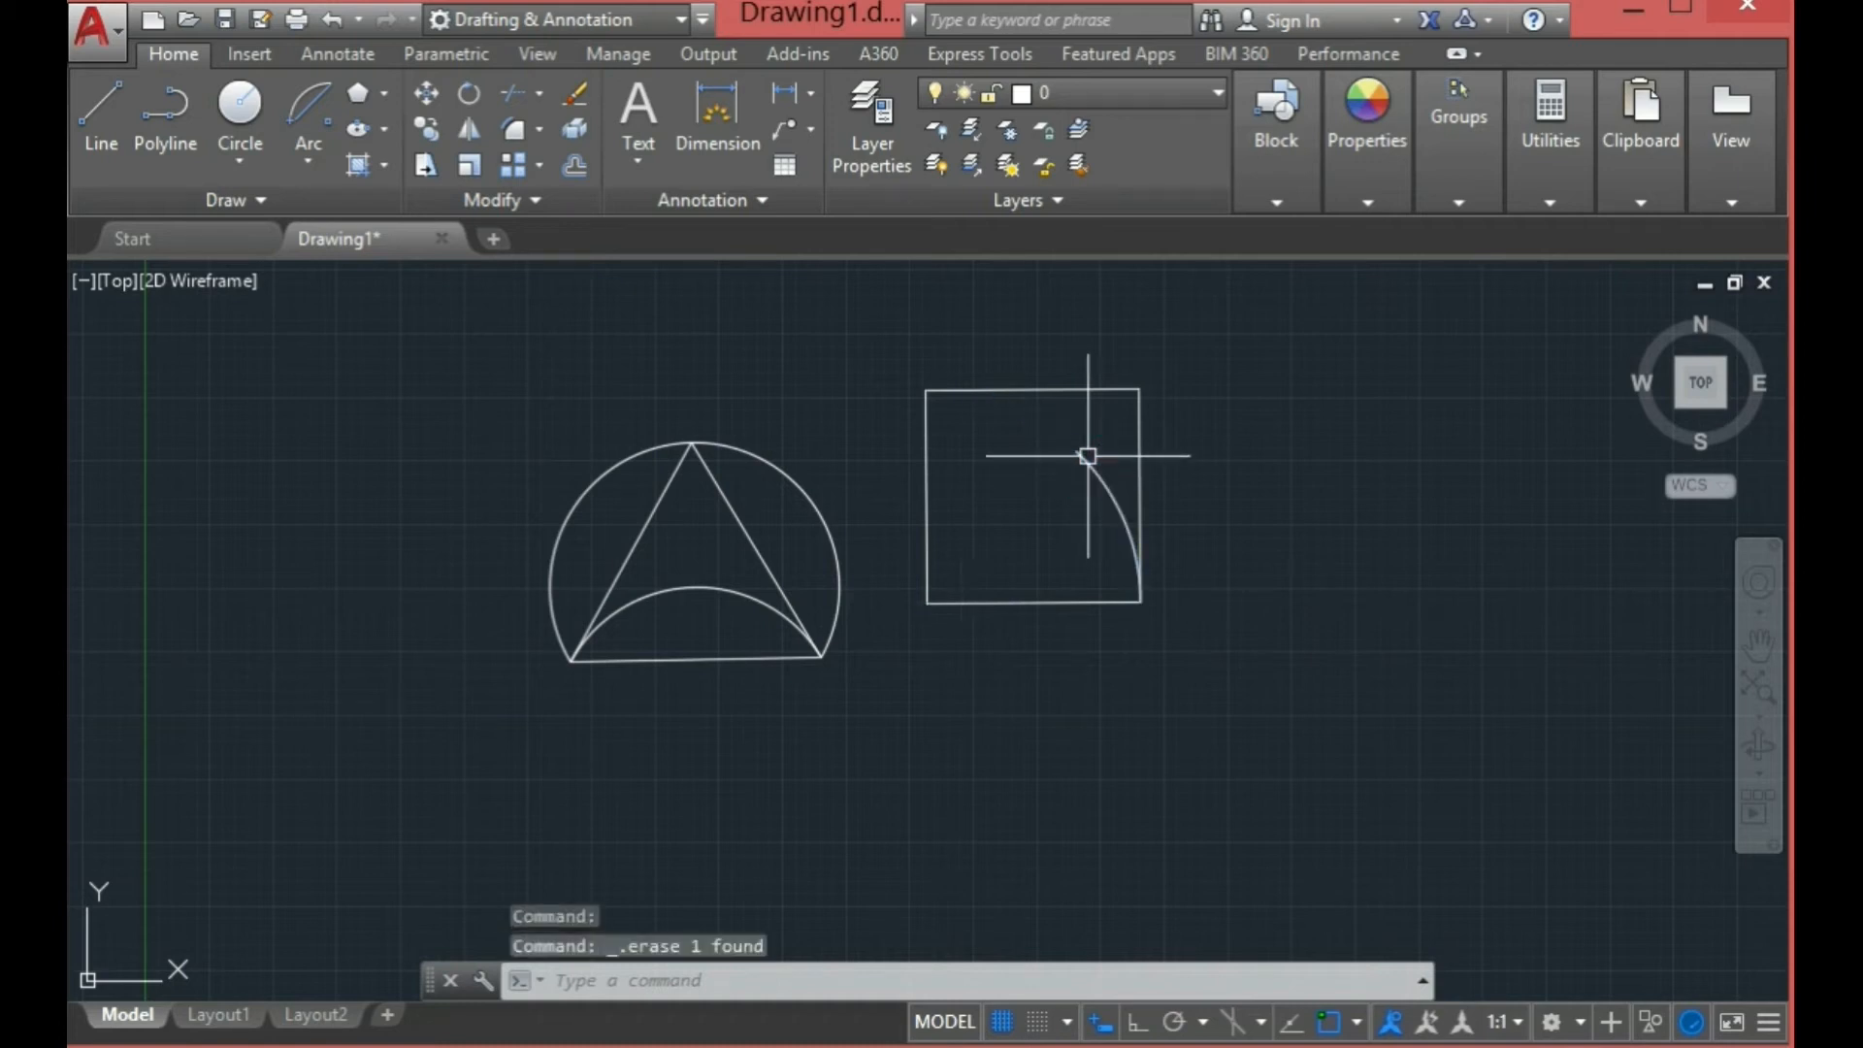
pyautogui.click(1089, 458)
pyautogui.press('Delete')
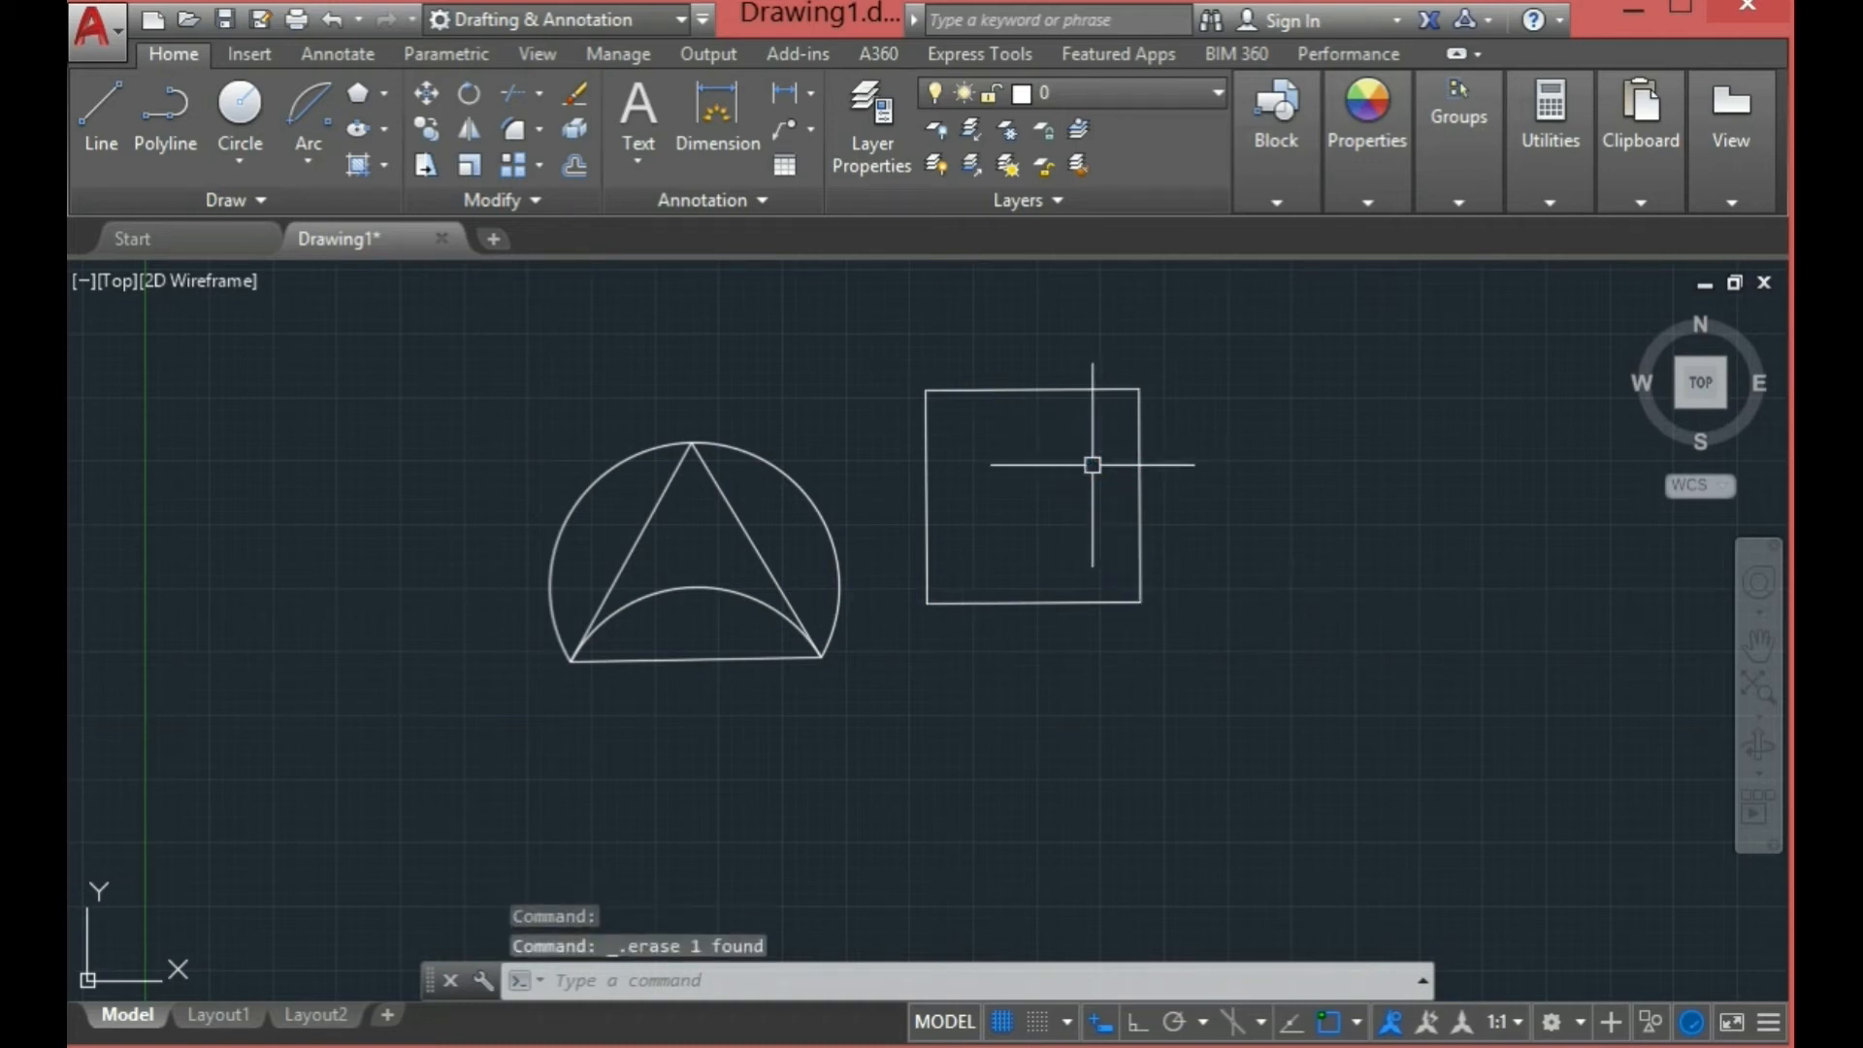
pyautogui.click(307, 151)
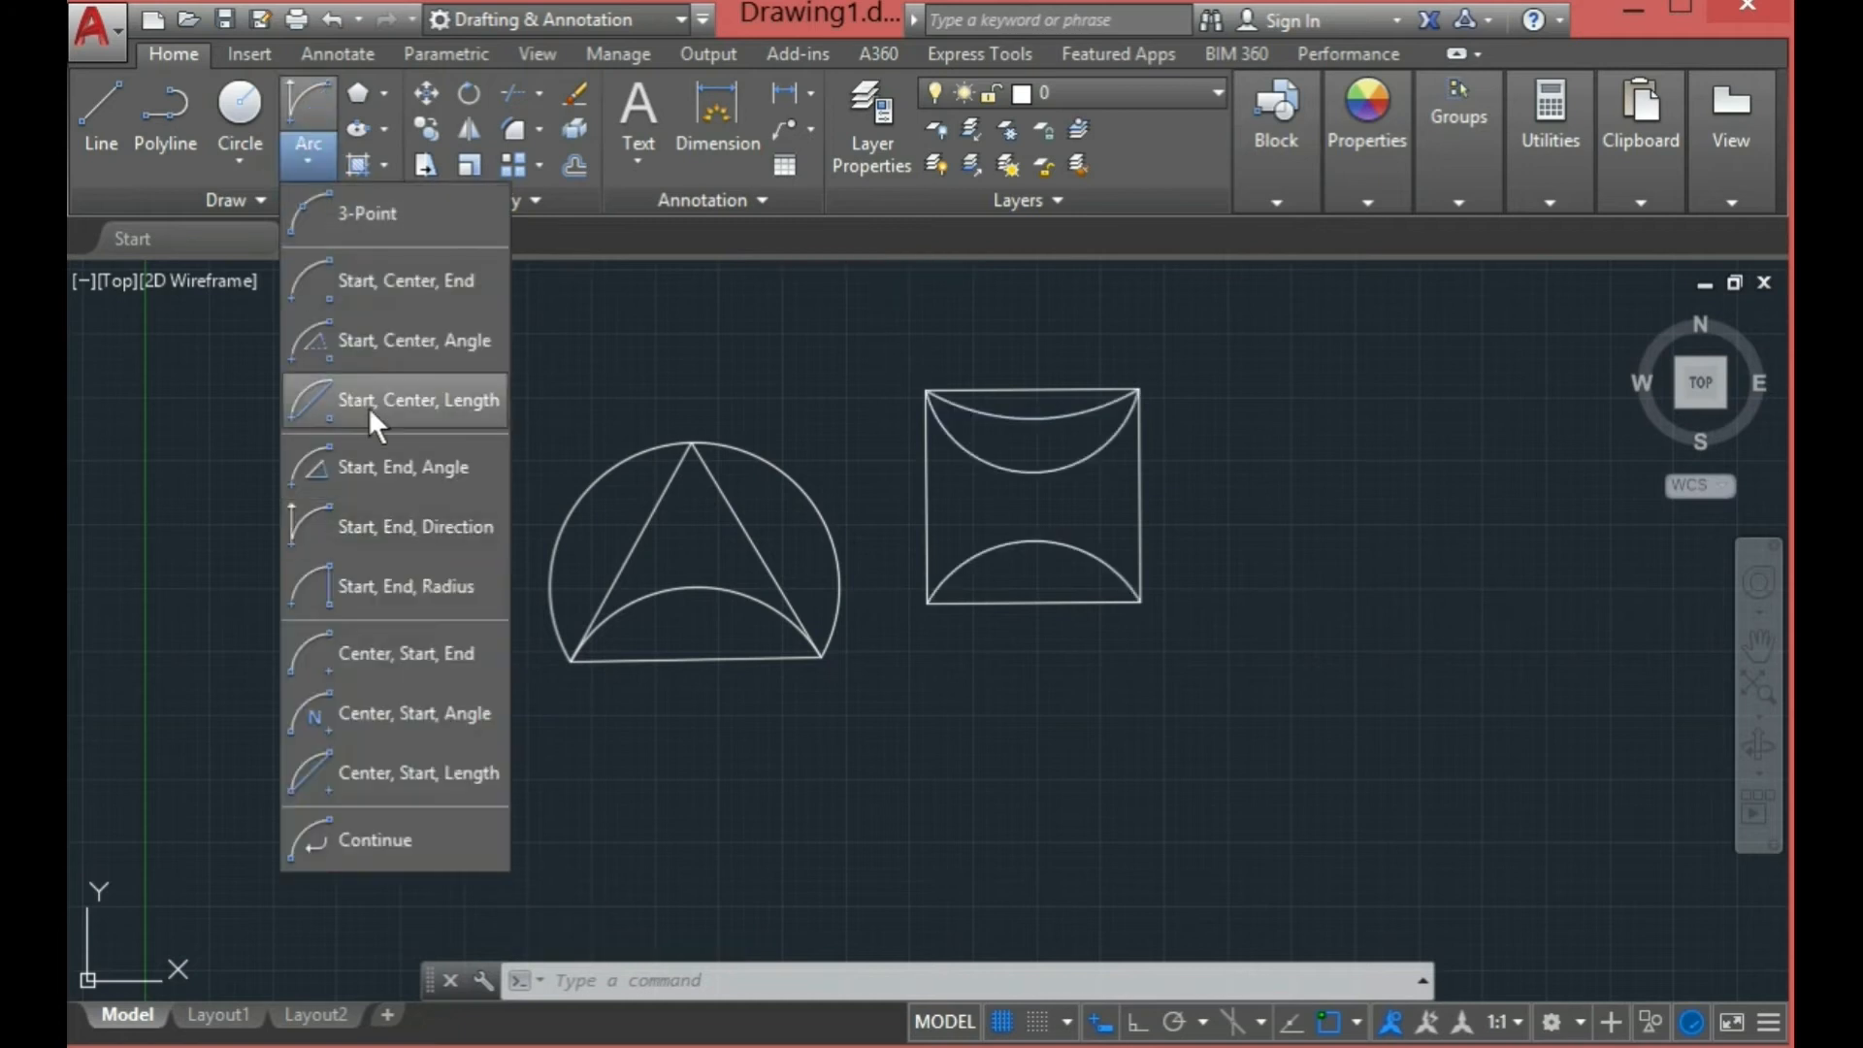
pyautogui.click(417, 592)
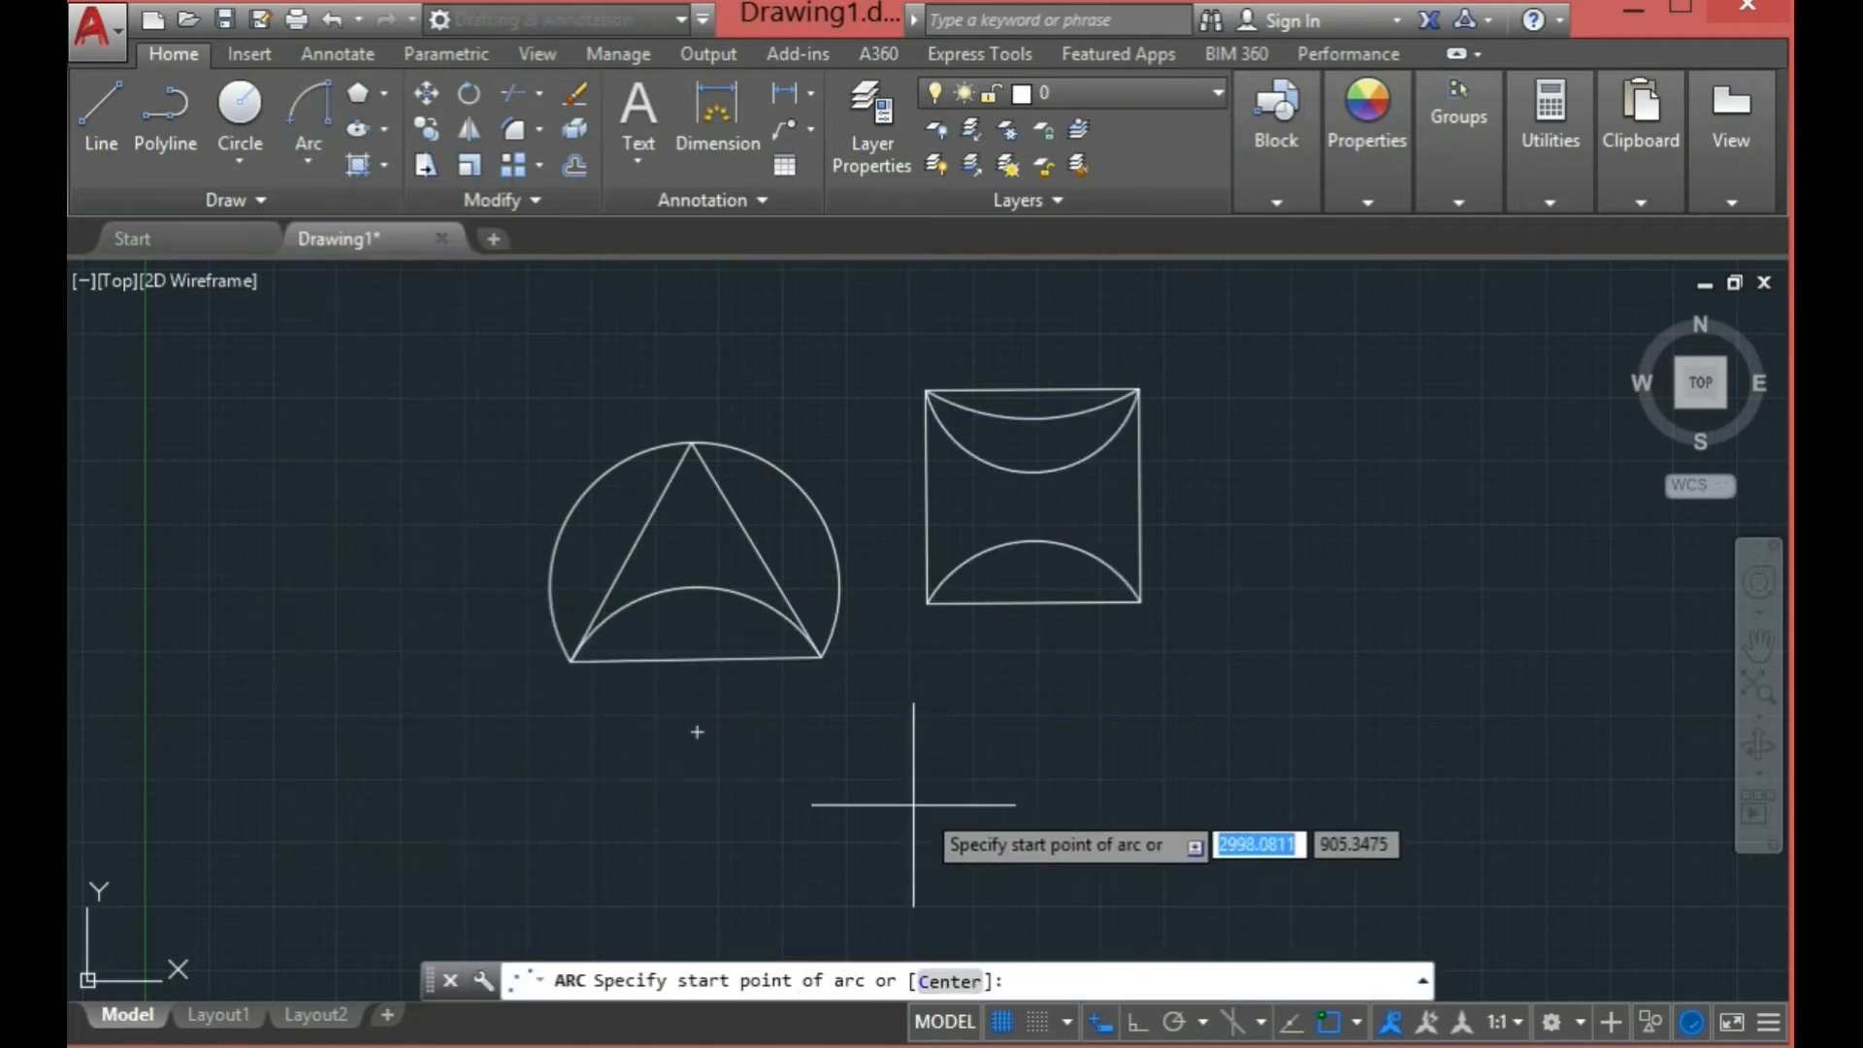
pyautogui.click(1142, 392)
pyautogui.click(1140, 602)
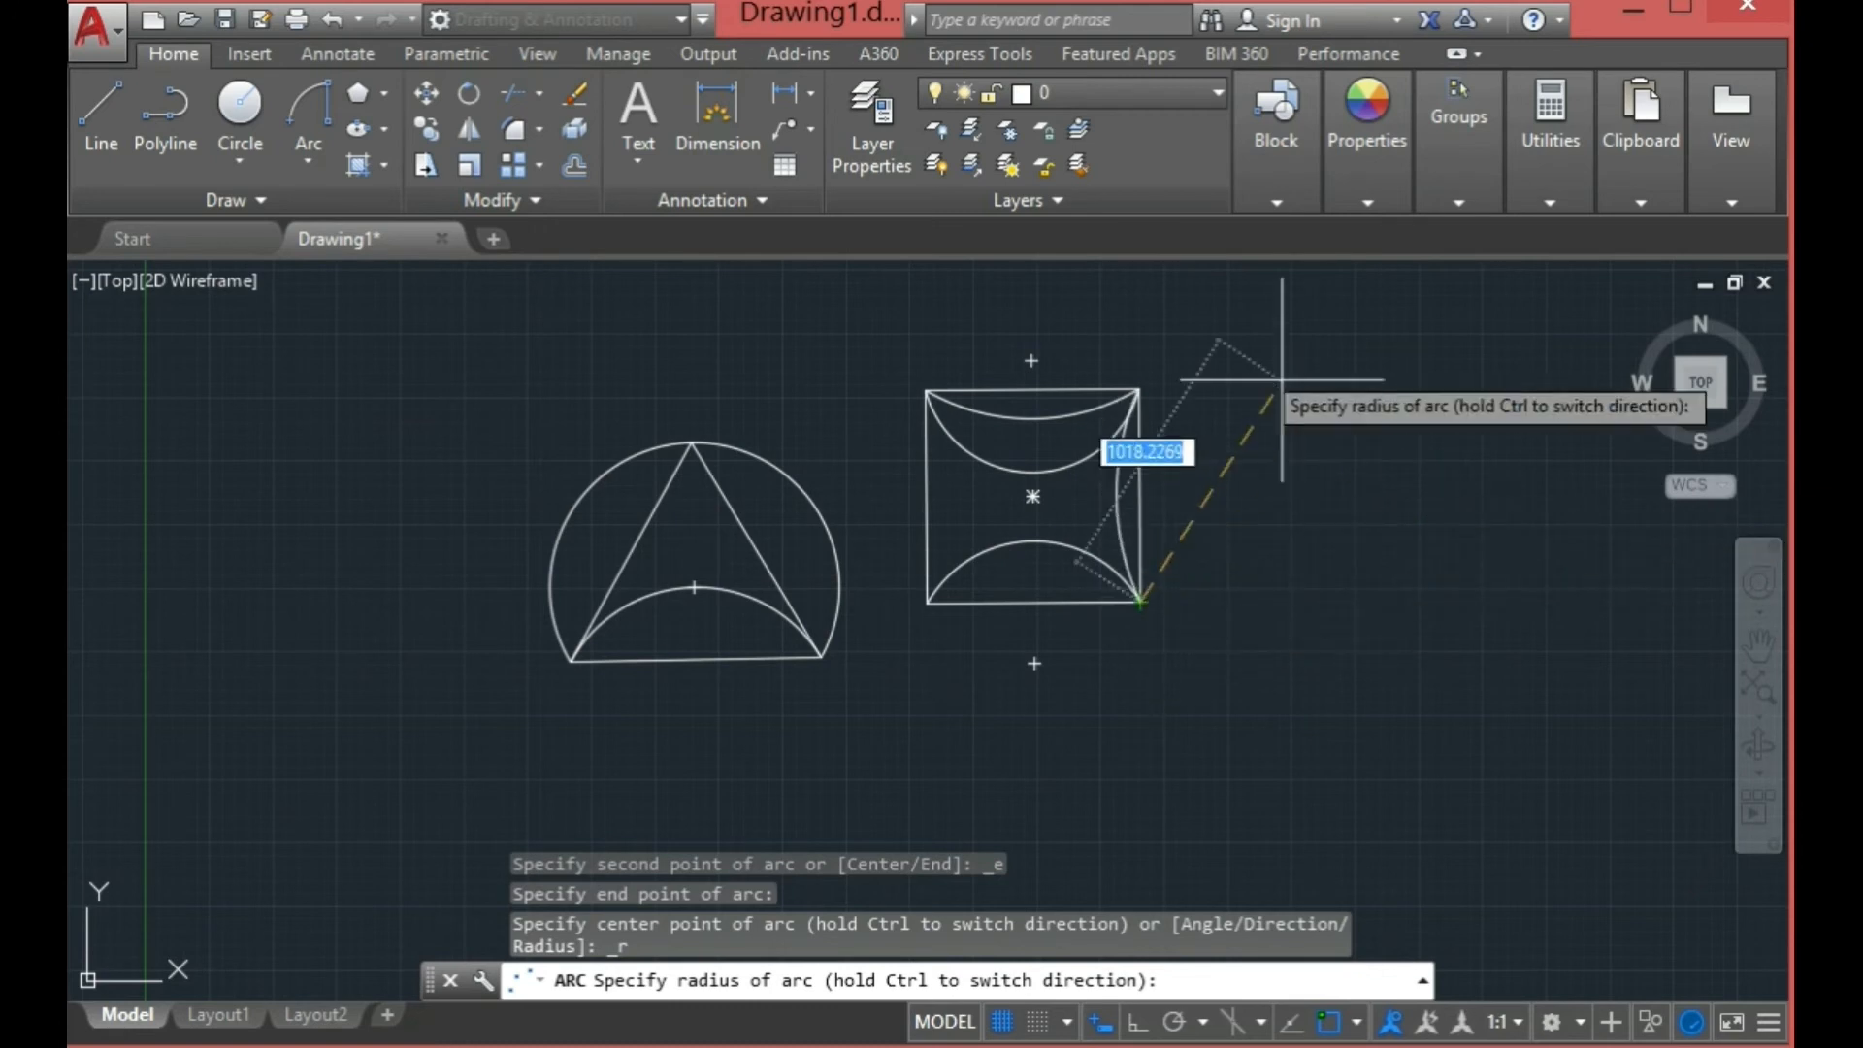
pyautogui.press('Escape')
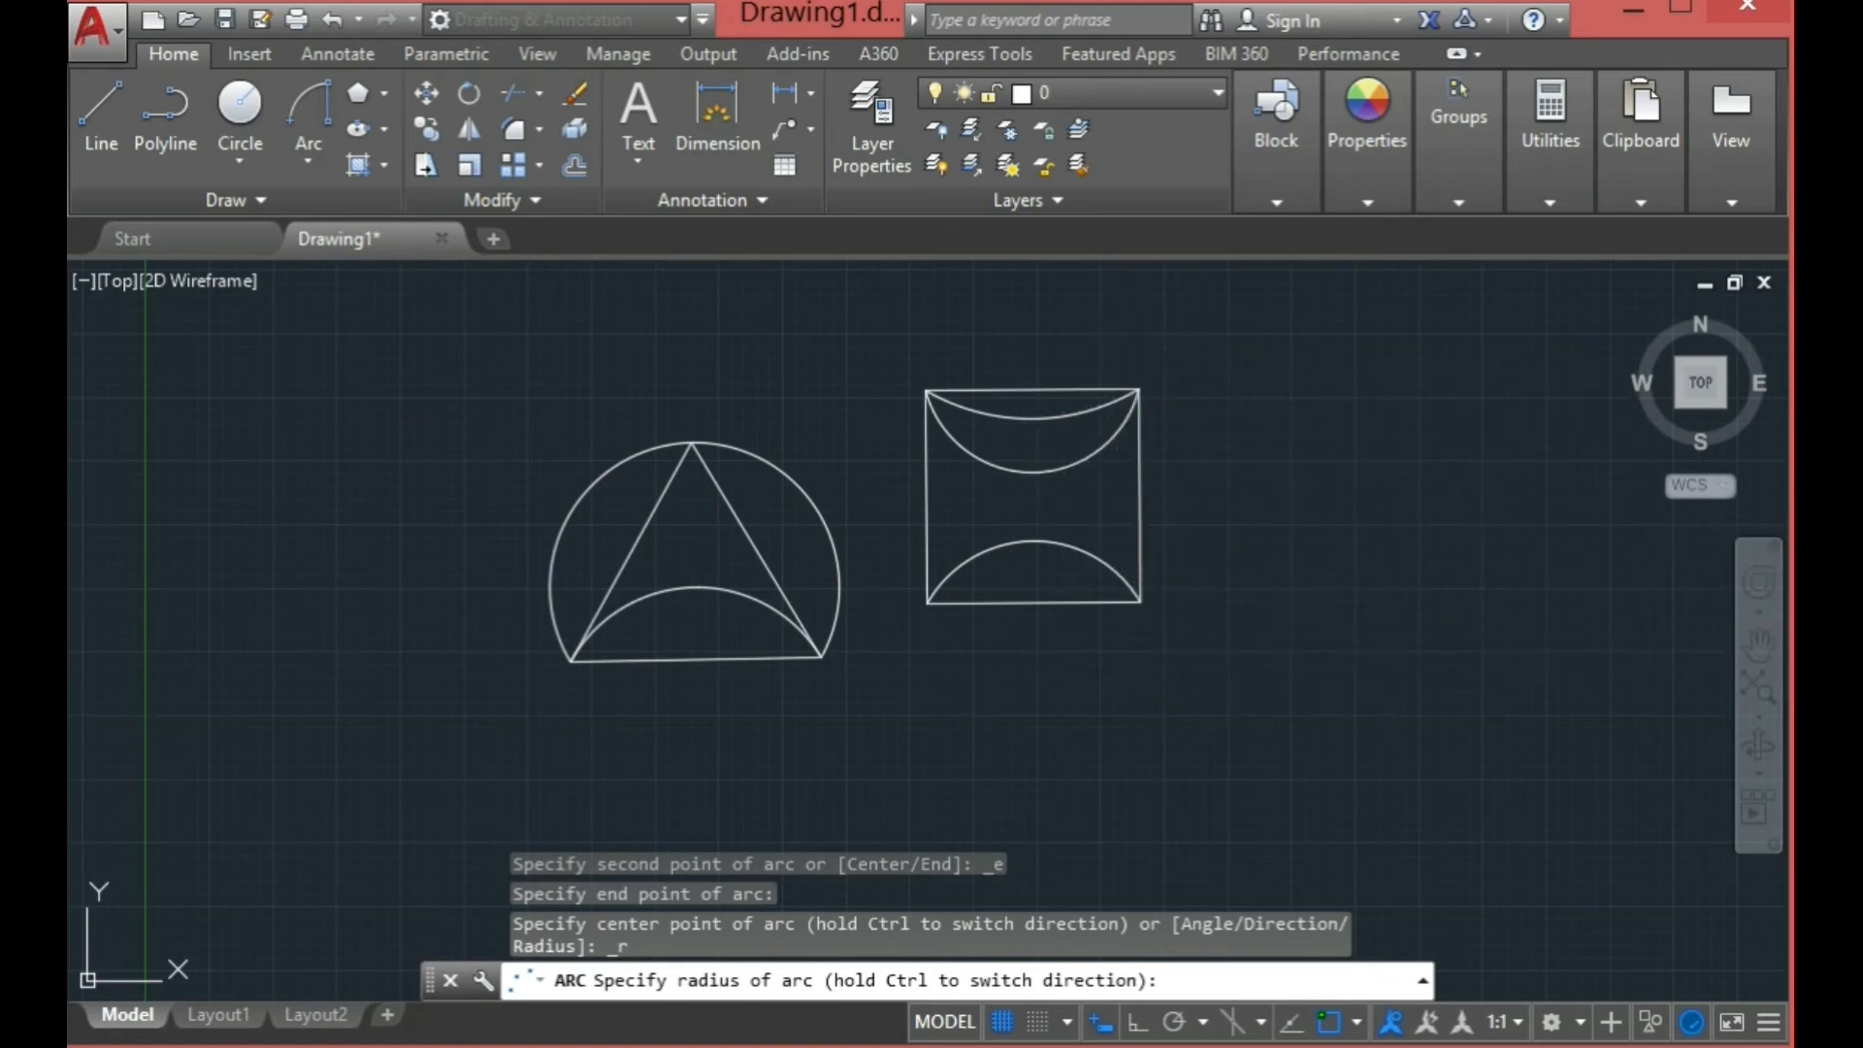
# Step: Draw a Start, End, Radius arc from the square's lower-right corner to its upper-right corner with a radius of 800
pyautogui.click(307, 104)
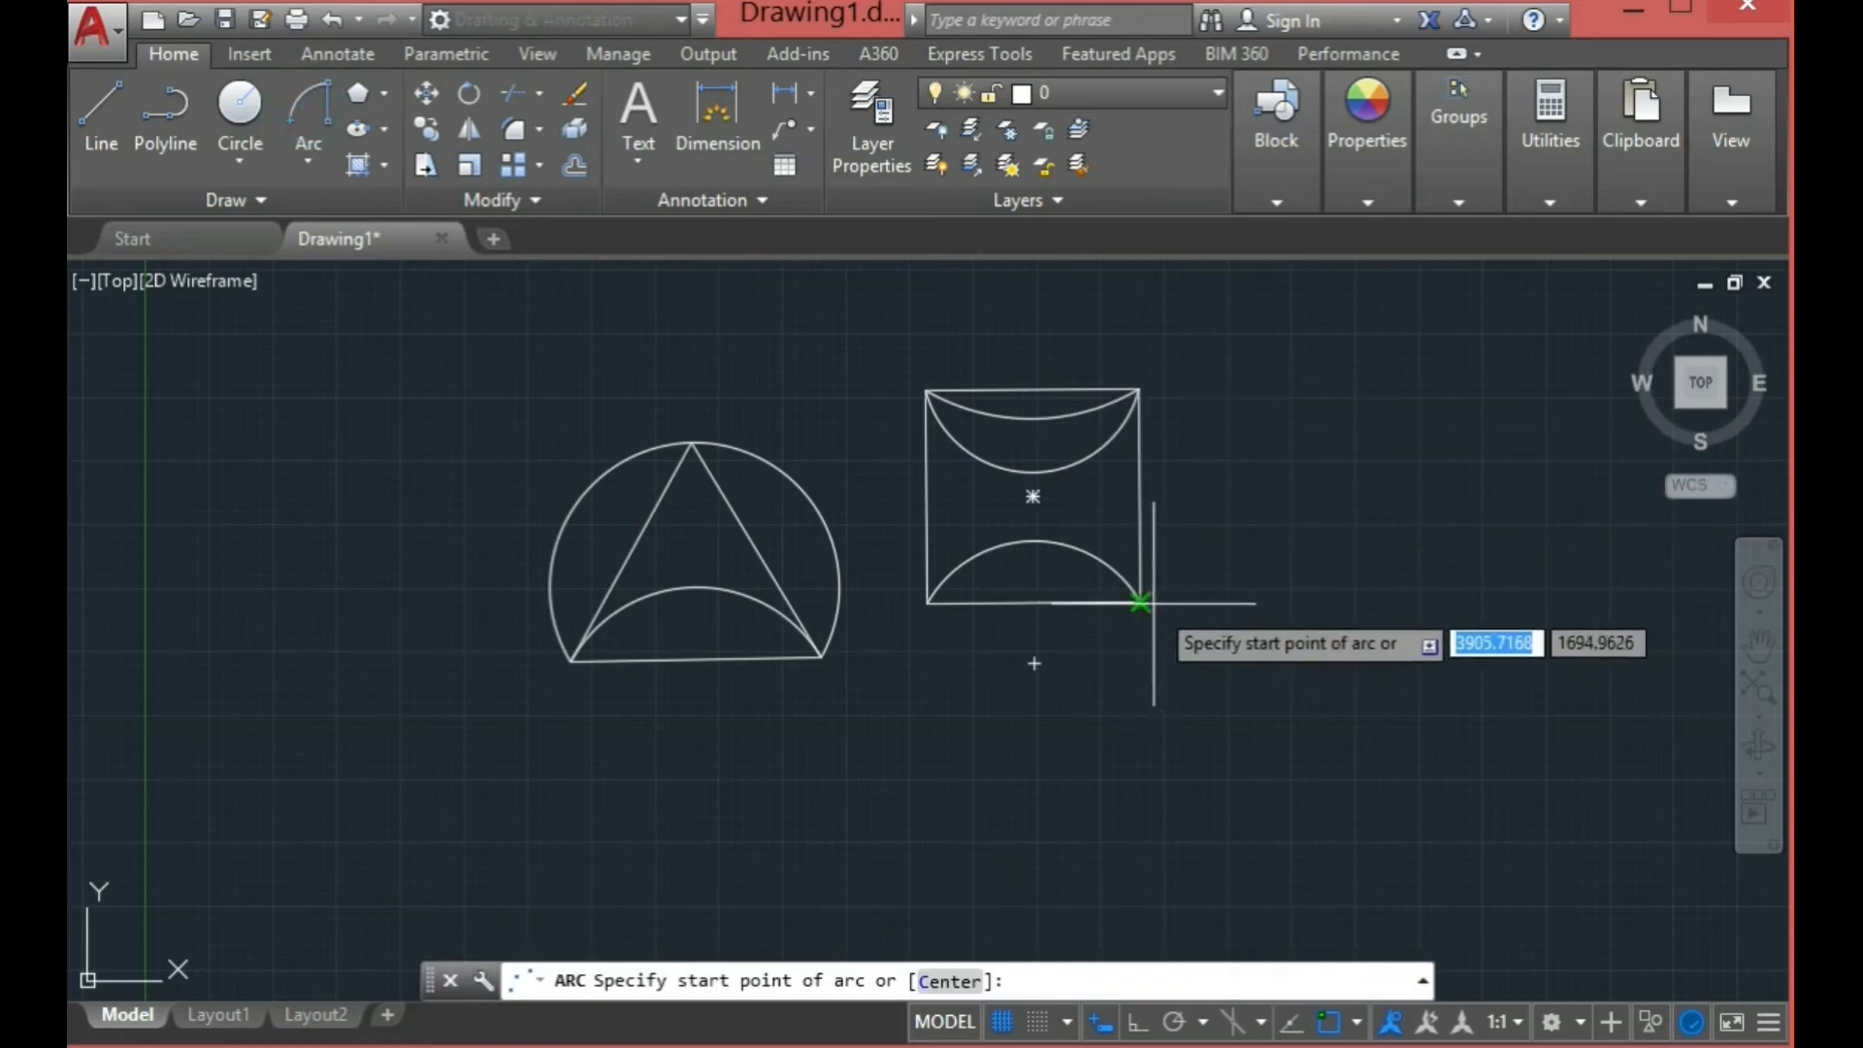
pyautogui.click(1141, 603)
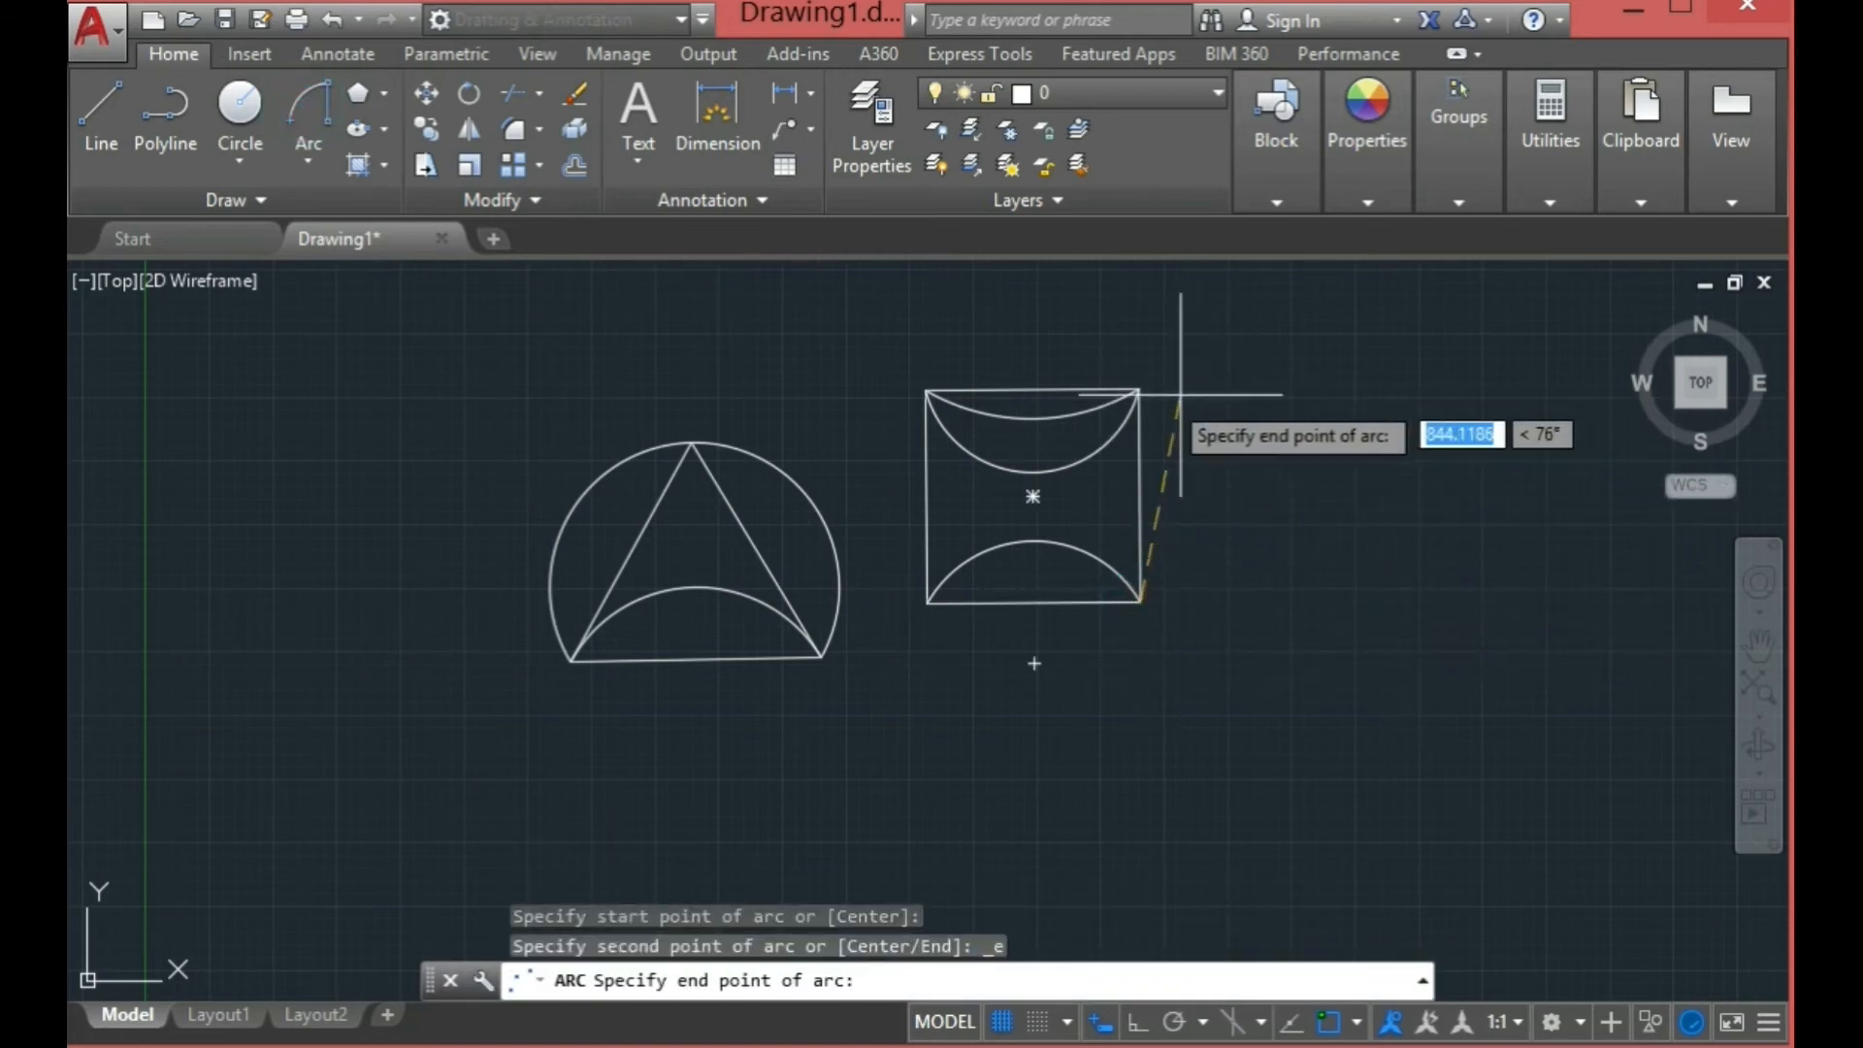
pyautogui.click(1139, 390)
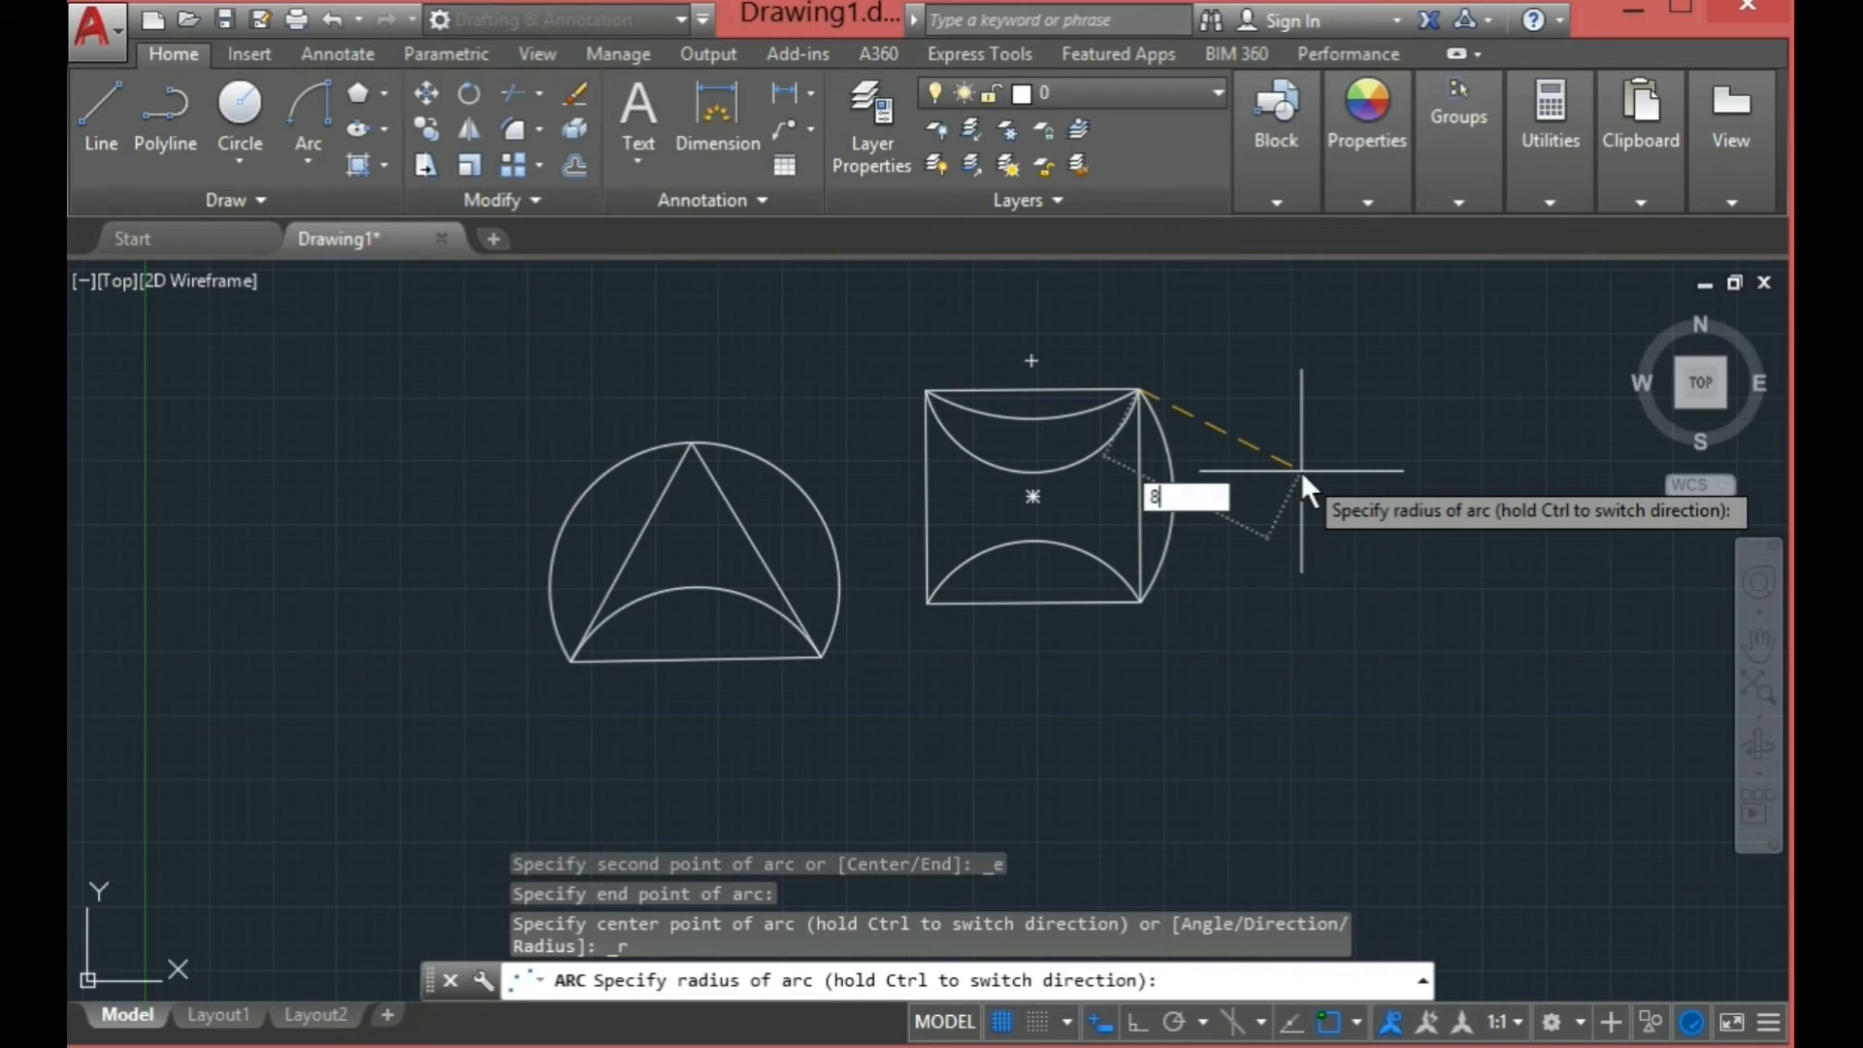
pyautogui.press('Return')
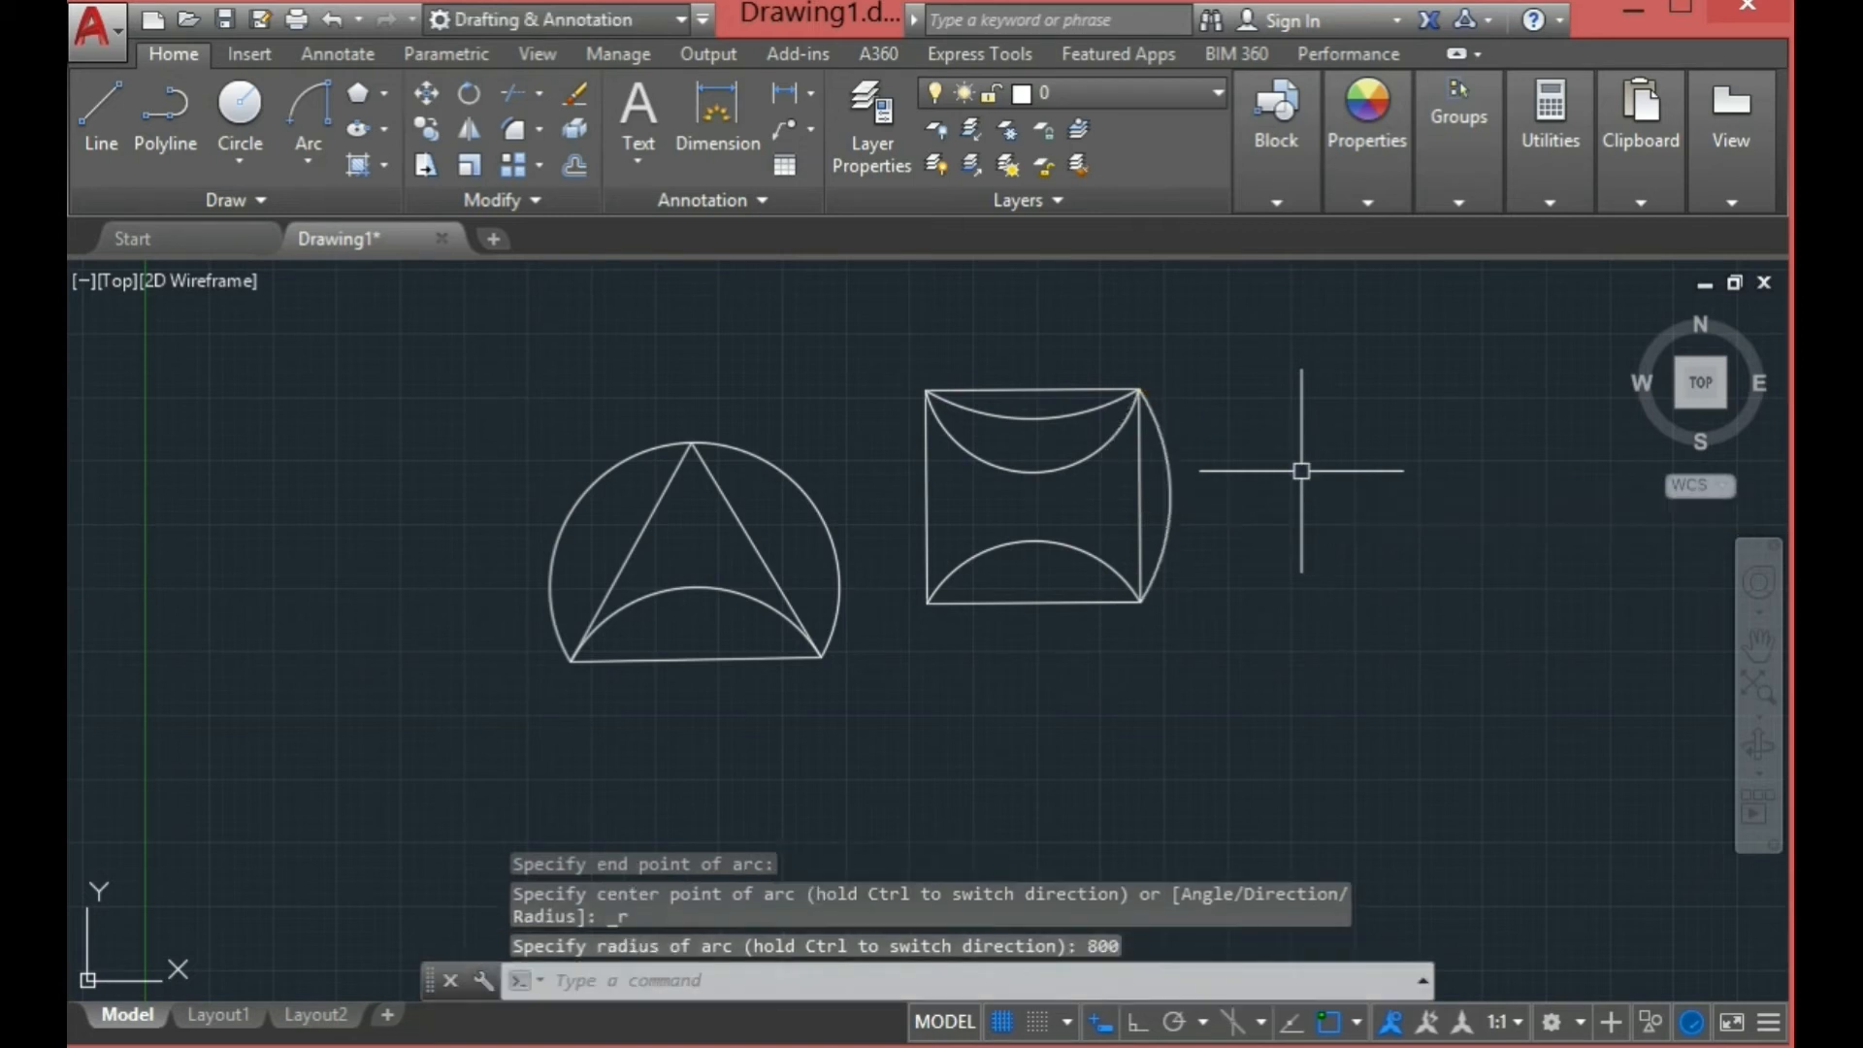
# Step: Erase the radius arc along the square's right edge
pyautogui.click(1172, 497)
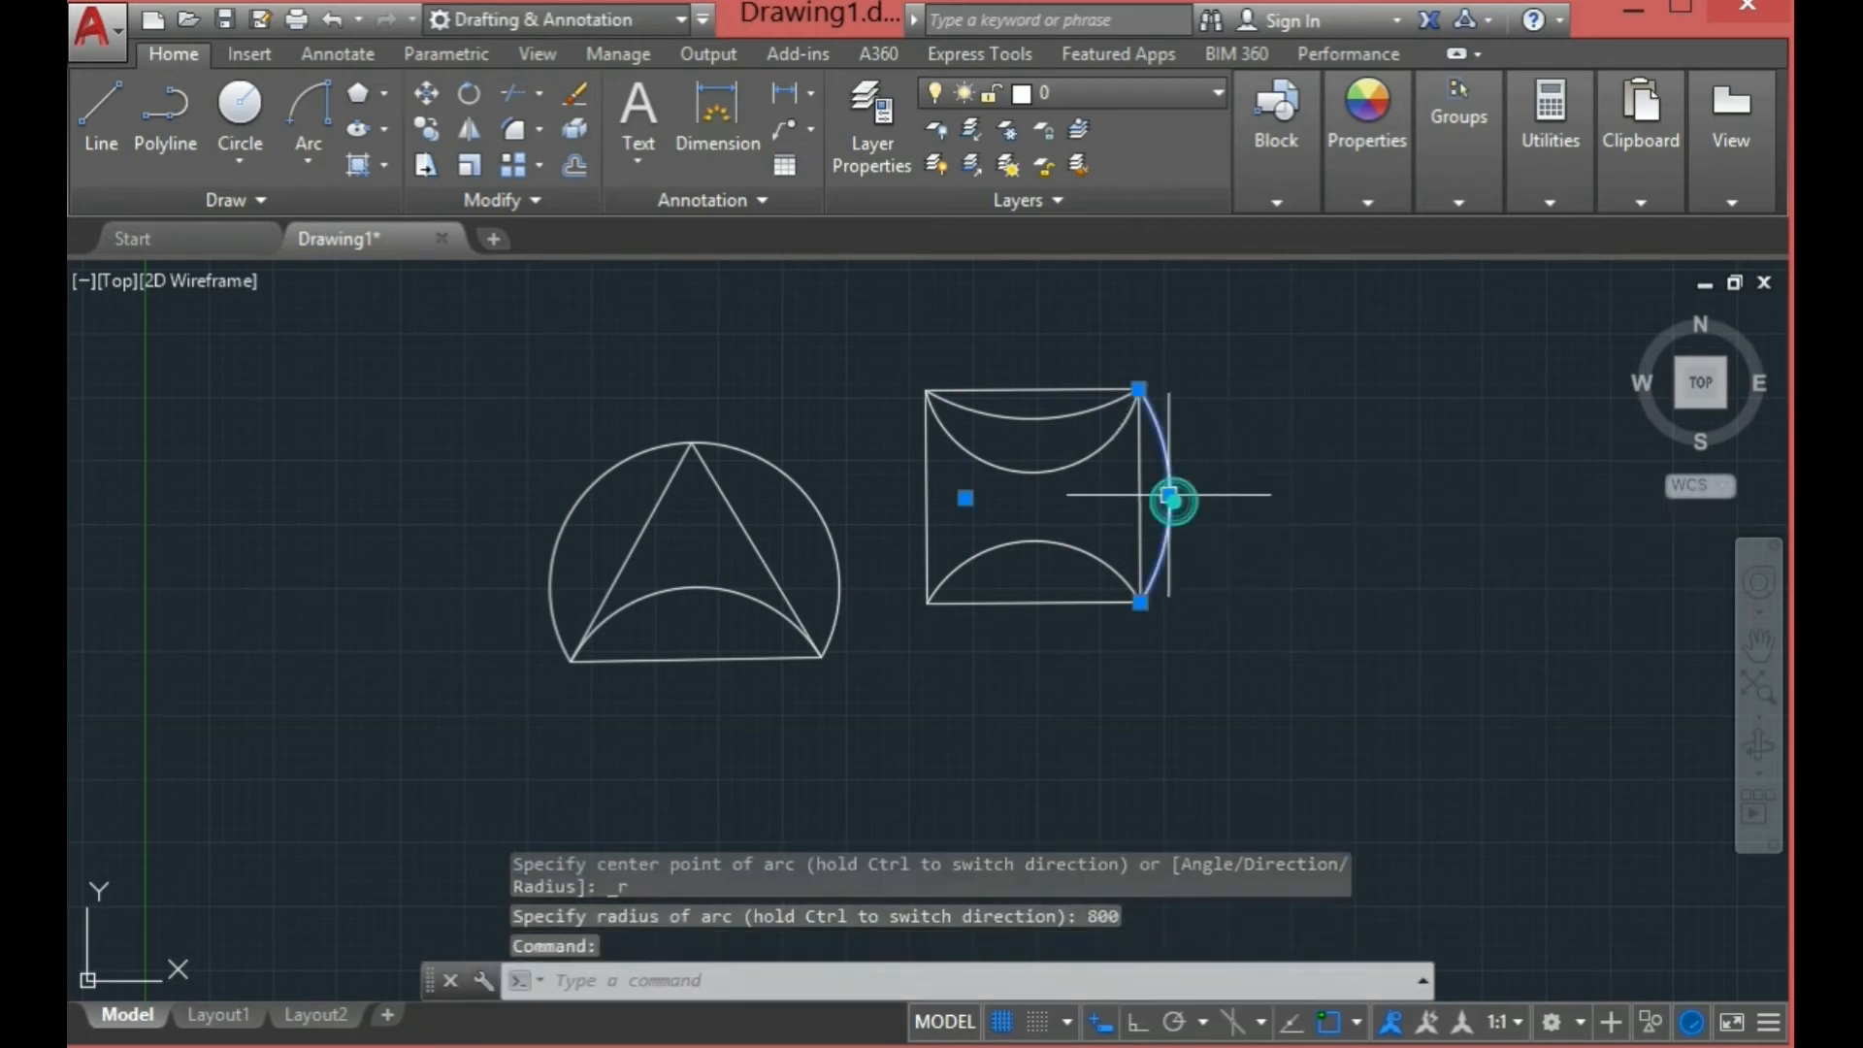
pyautogui.click(1355, 579)
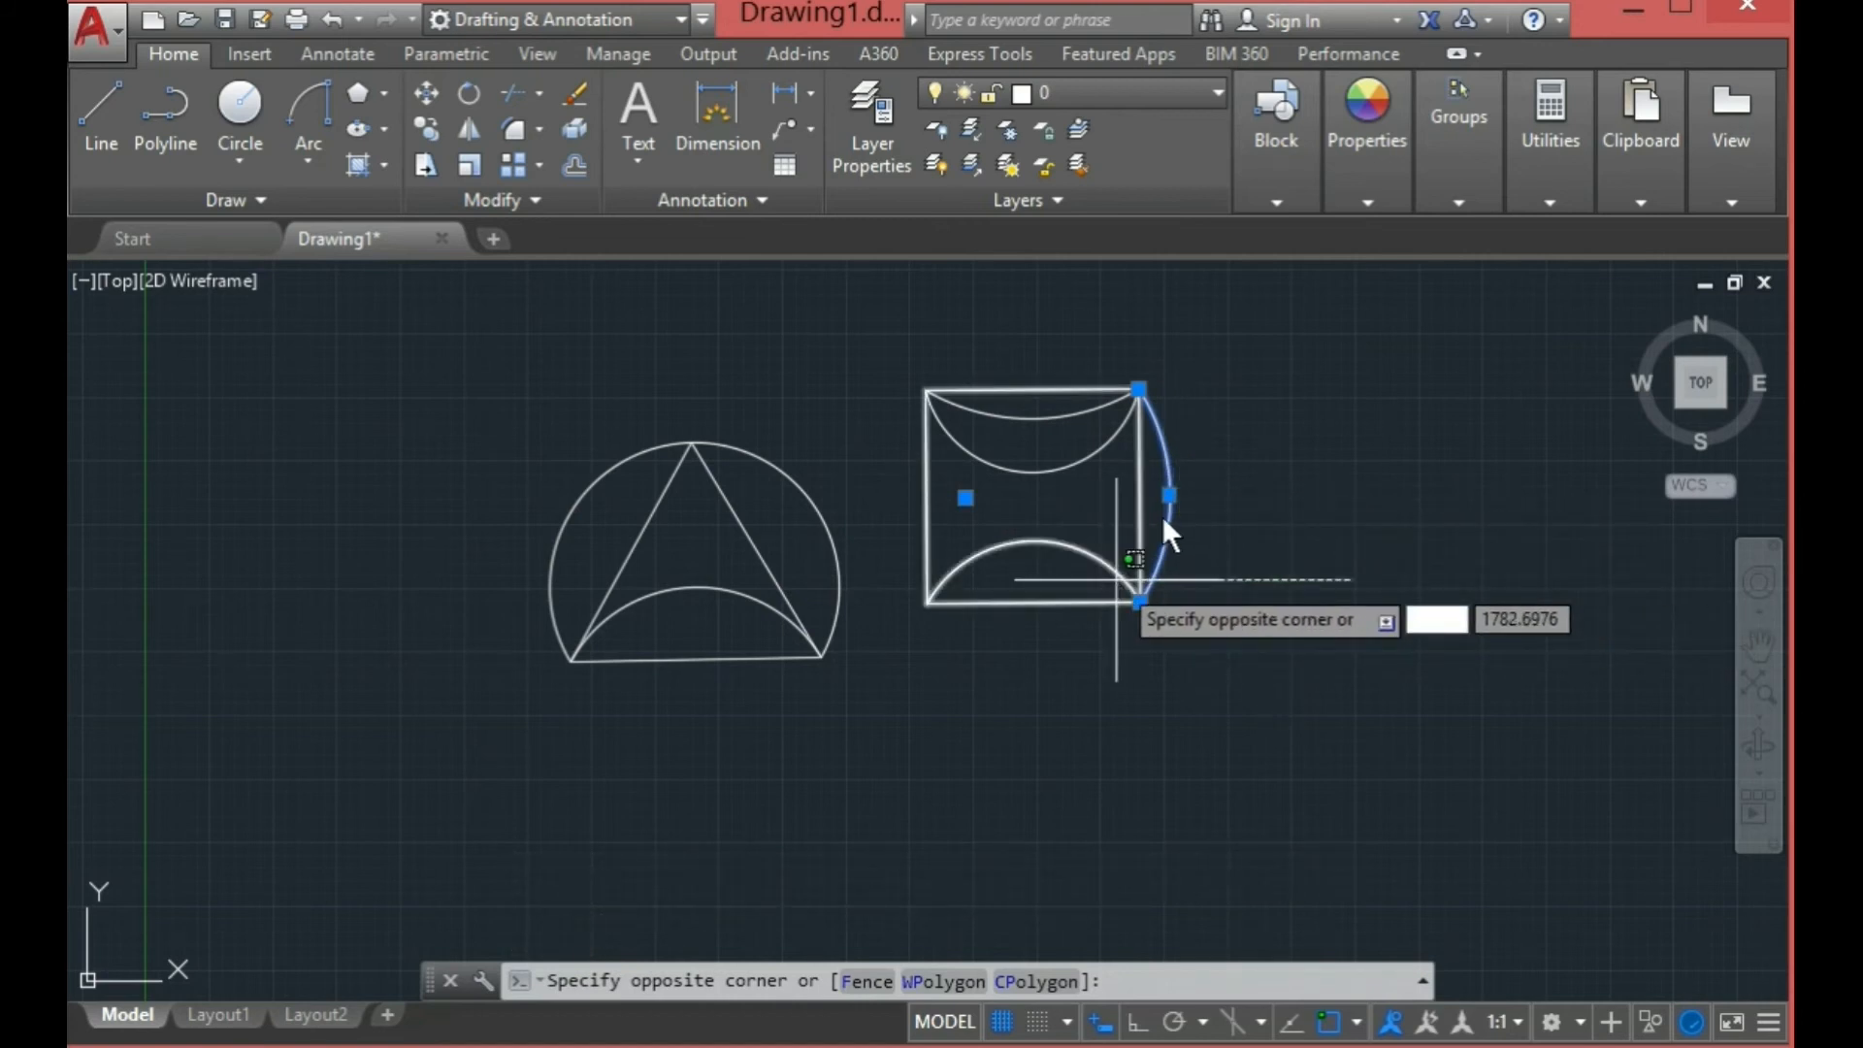
pyautogui.click(1270, 543)
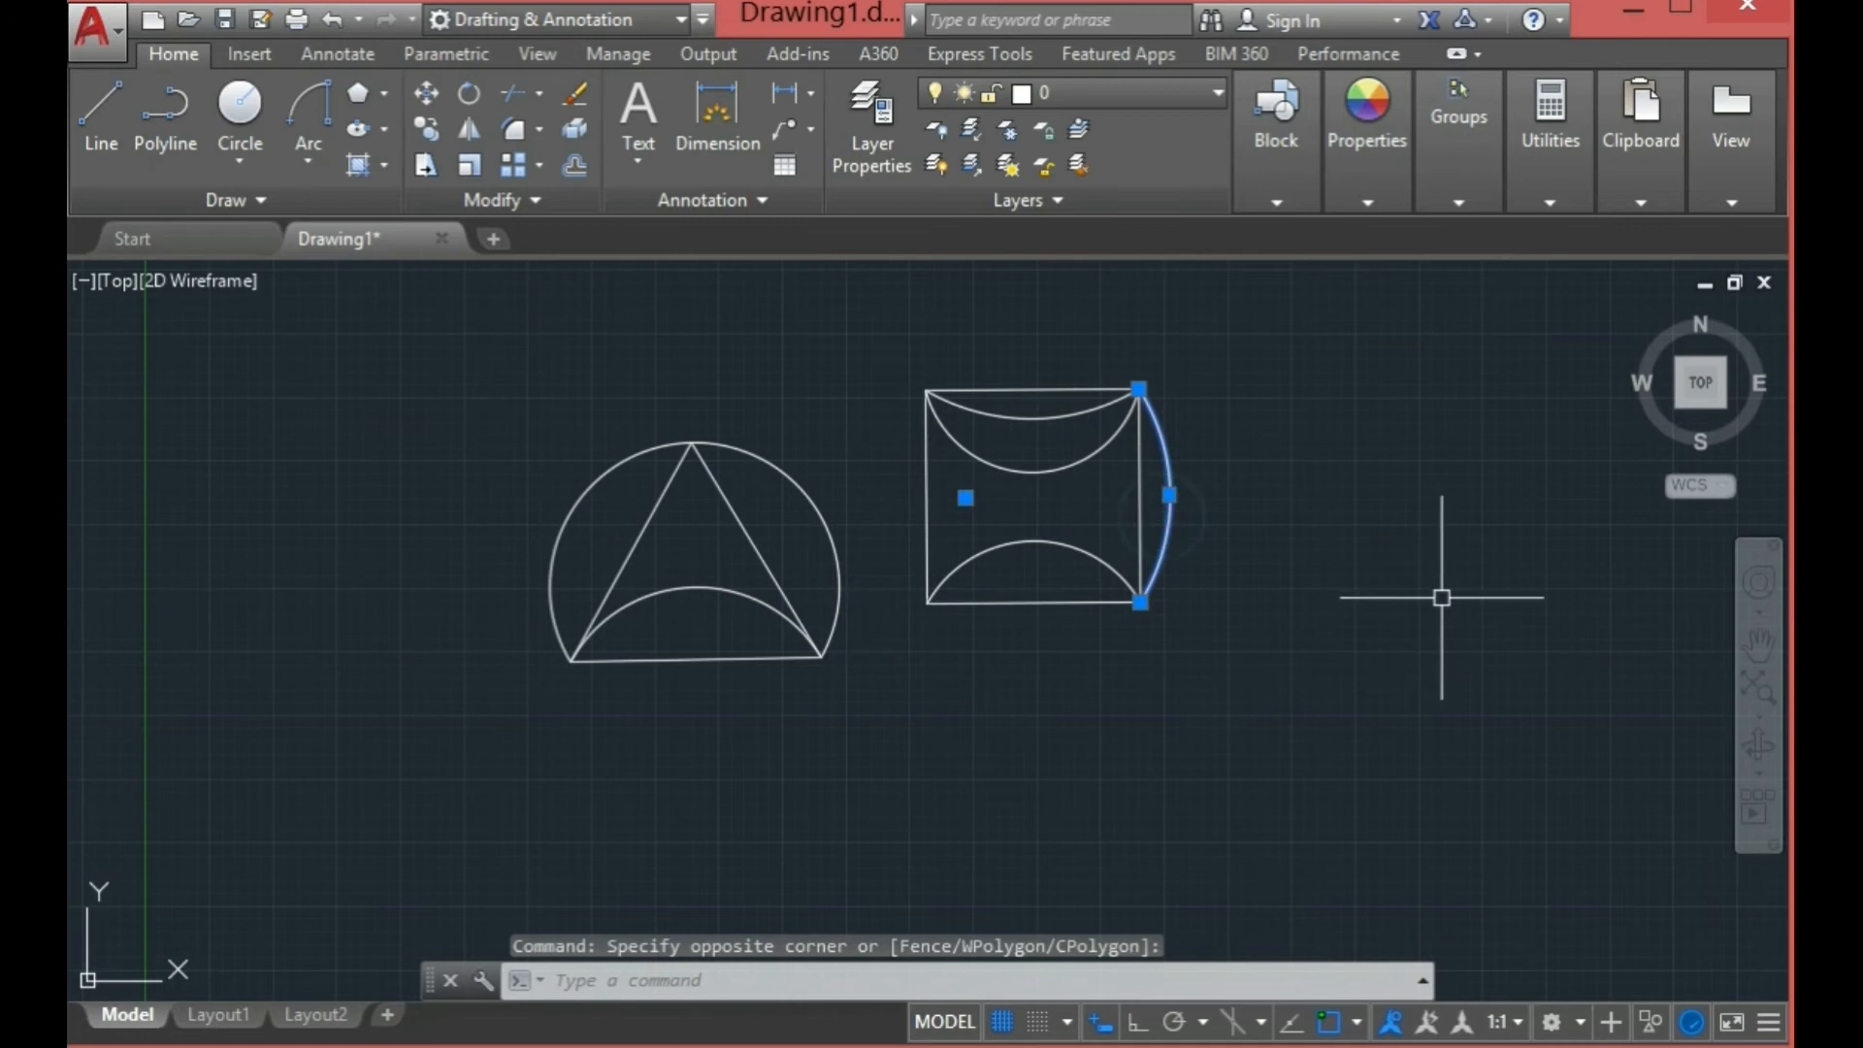
pyautogui.click(1174, 503)
pyautogui.press('Delete')
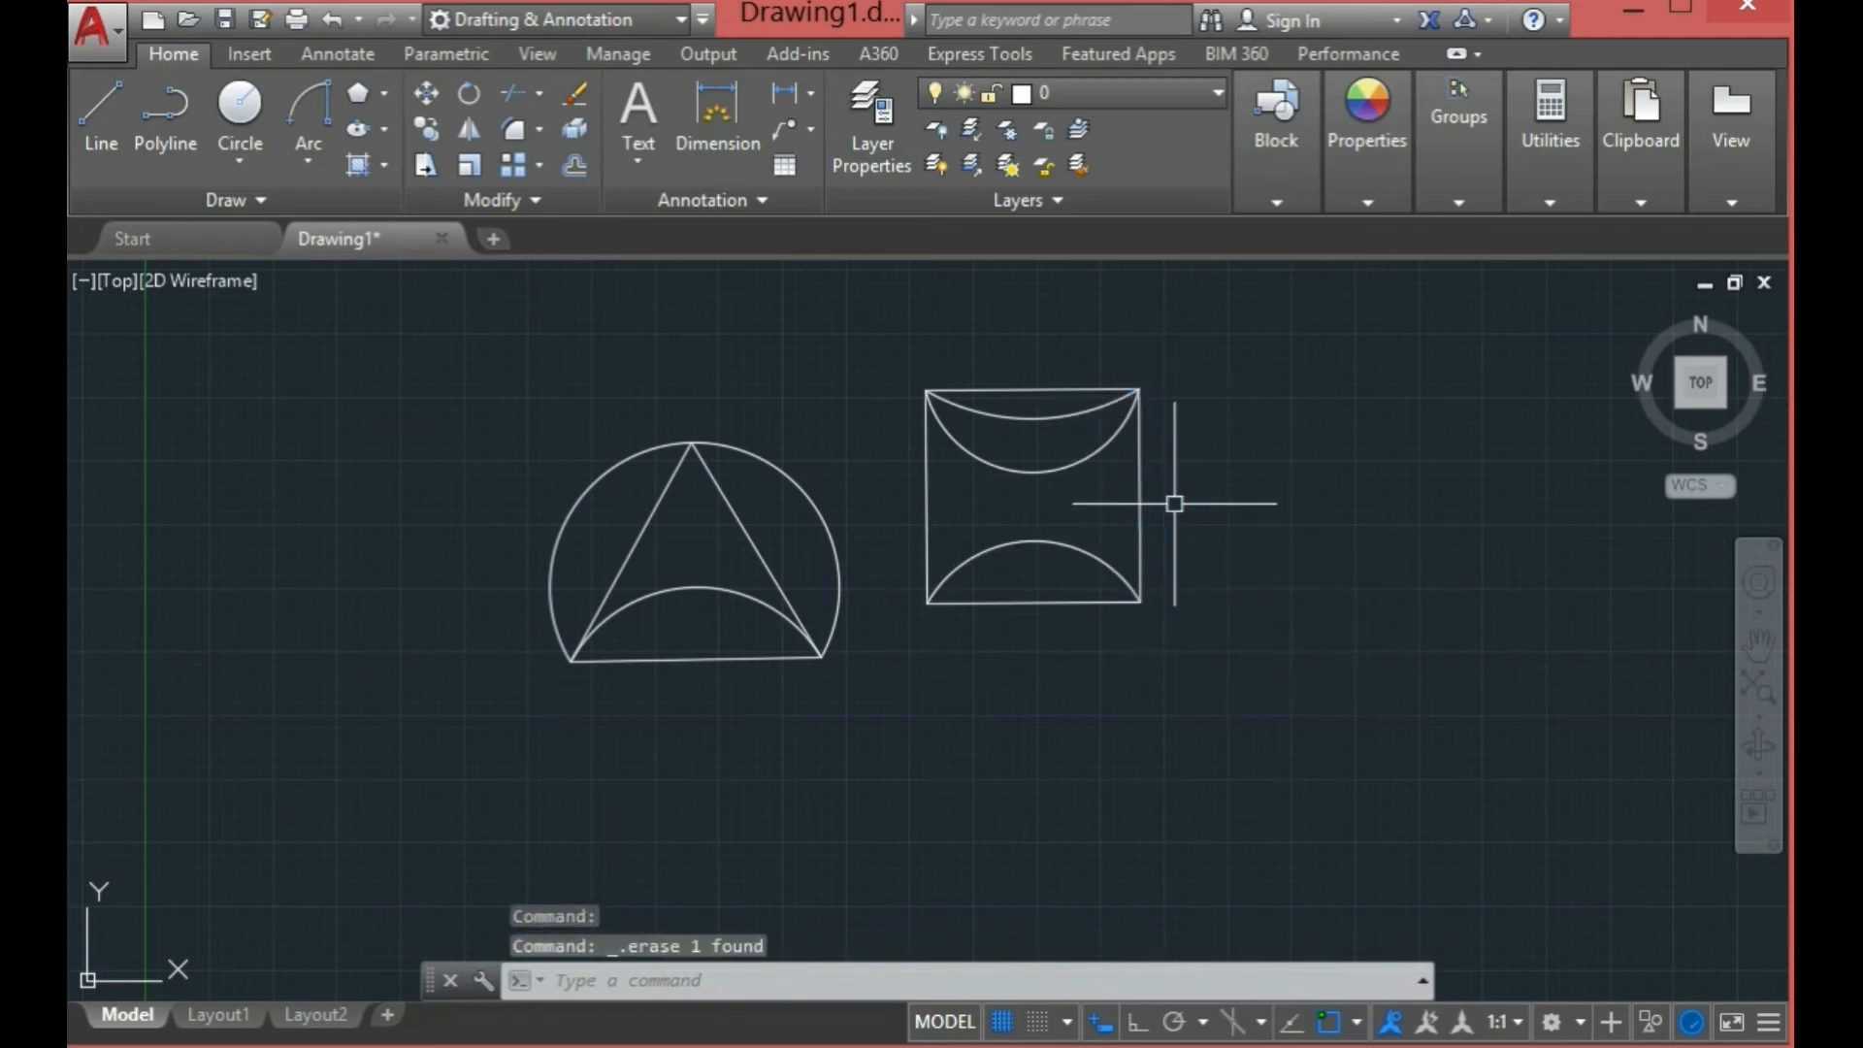
# Step: Draw a Start, End, Radius arc from the square's lower-right to upper-right corner, trying radii of 300, 350 and 400 before entering 450
pyautogui.click(305, 122)
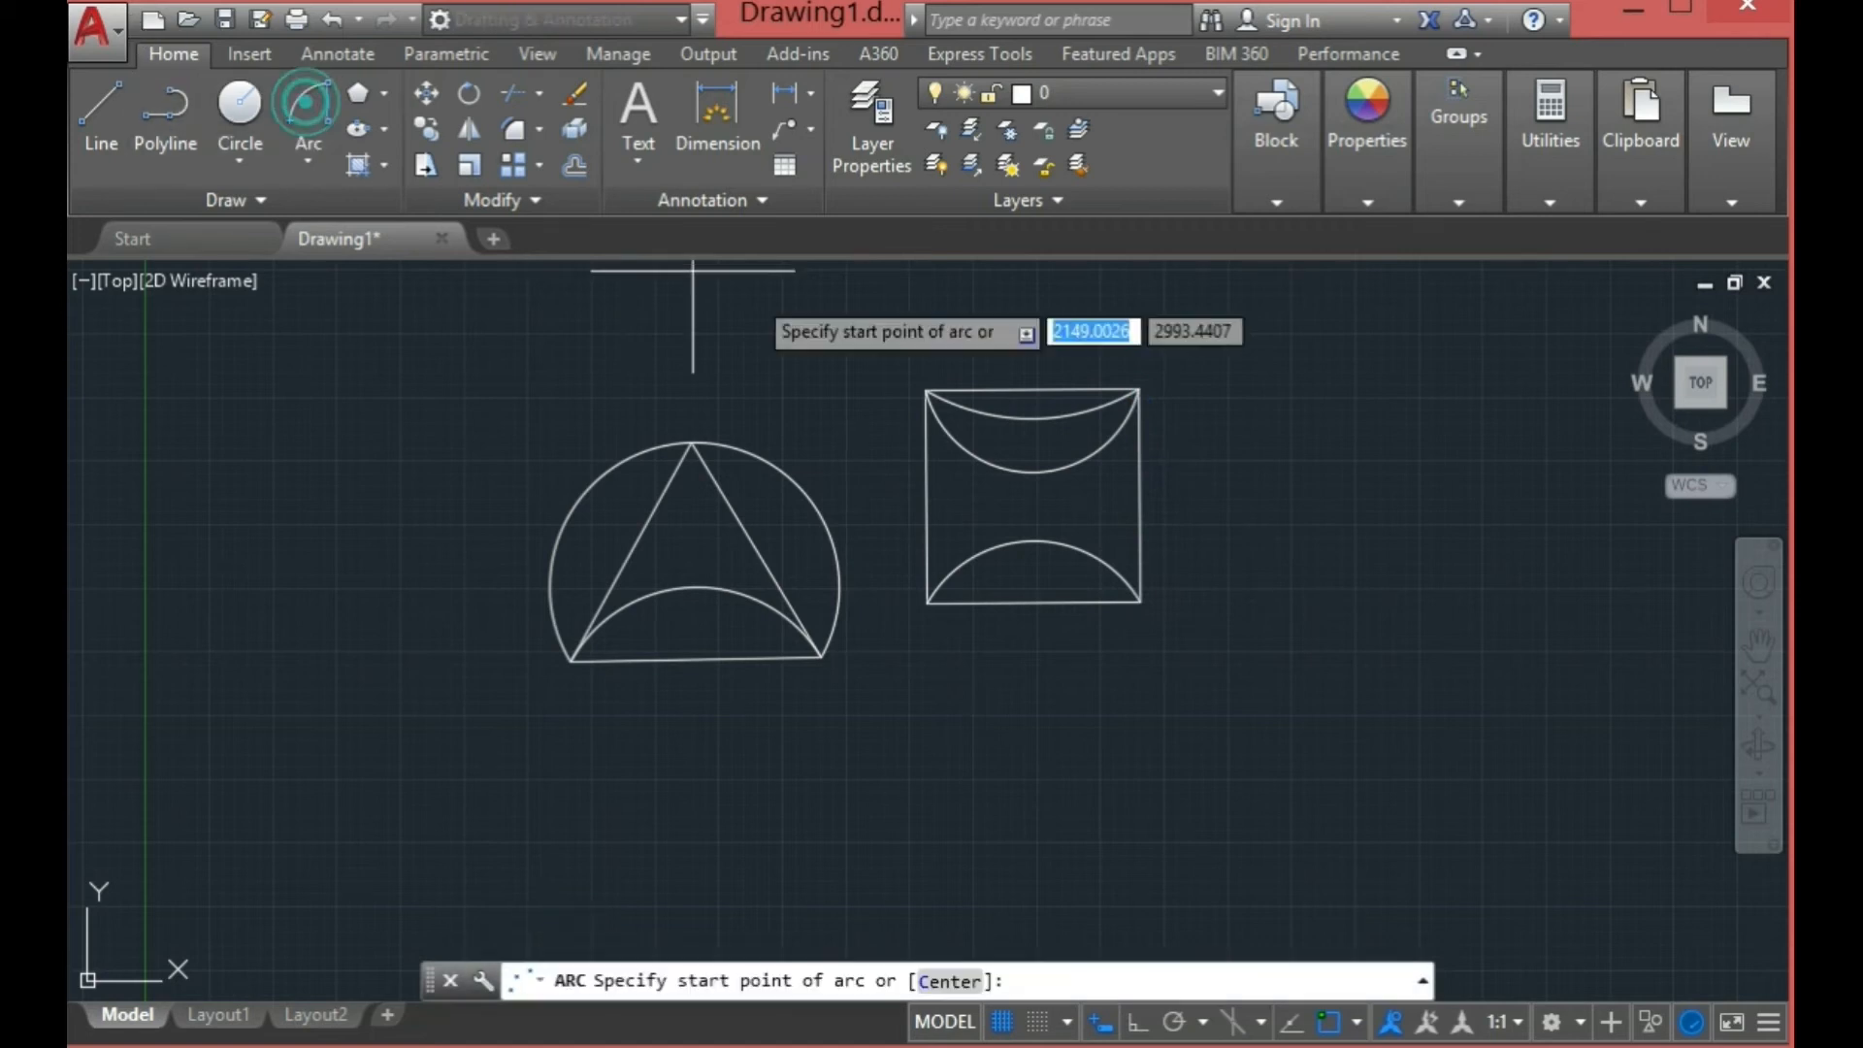
pyautogui.click(1140, 602)
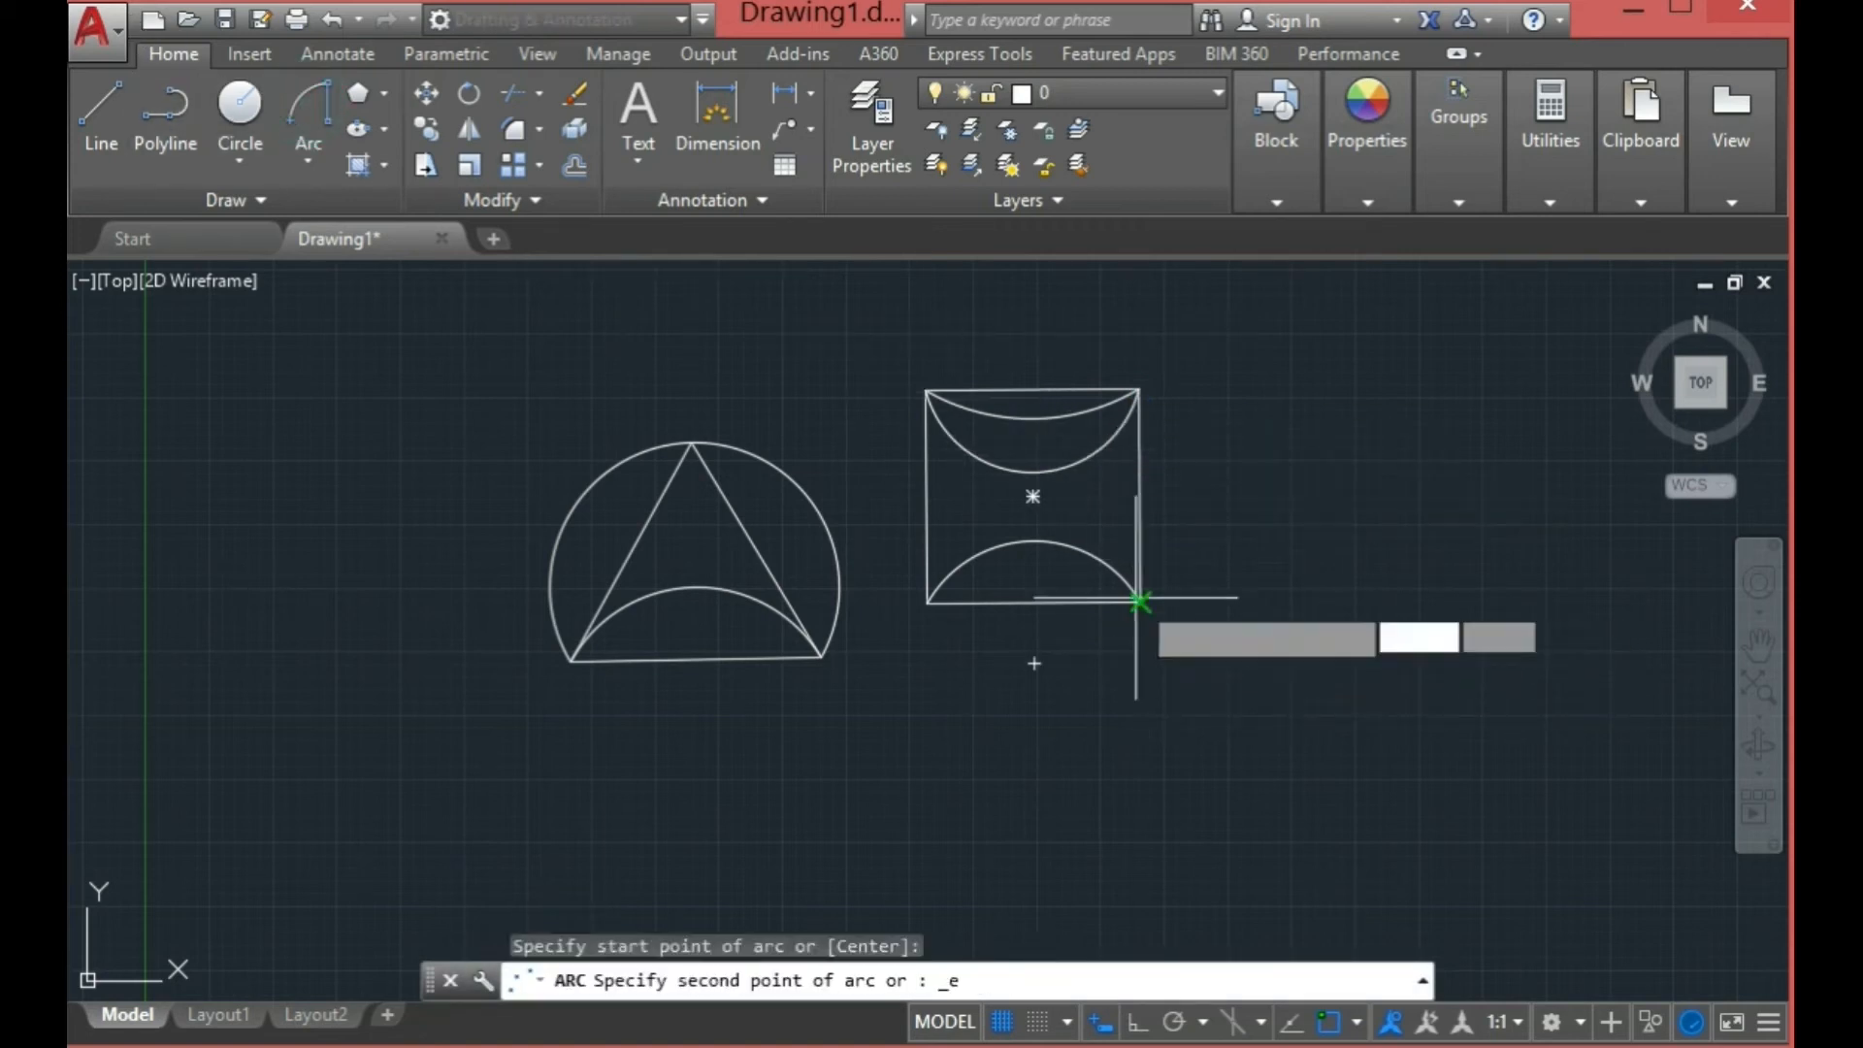
pyautogui.write('e')
pyautogui.press('Return')
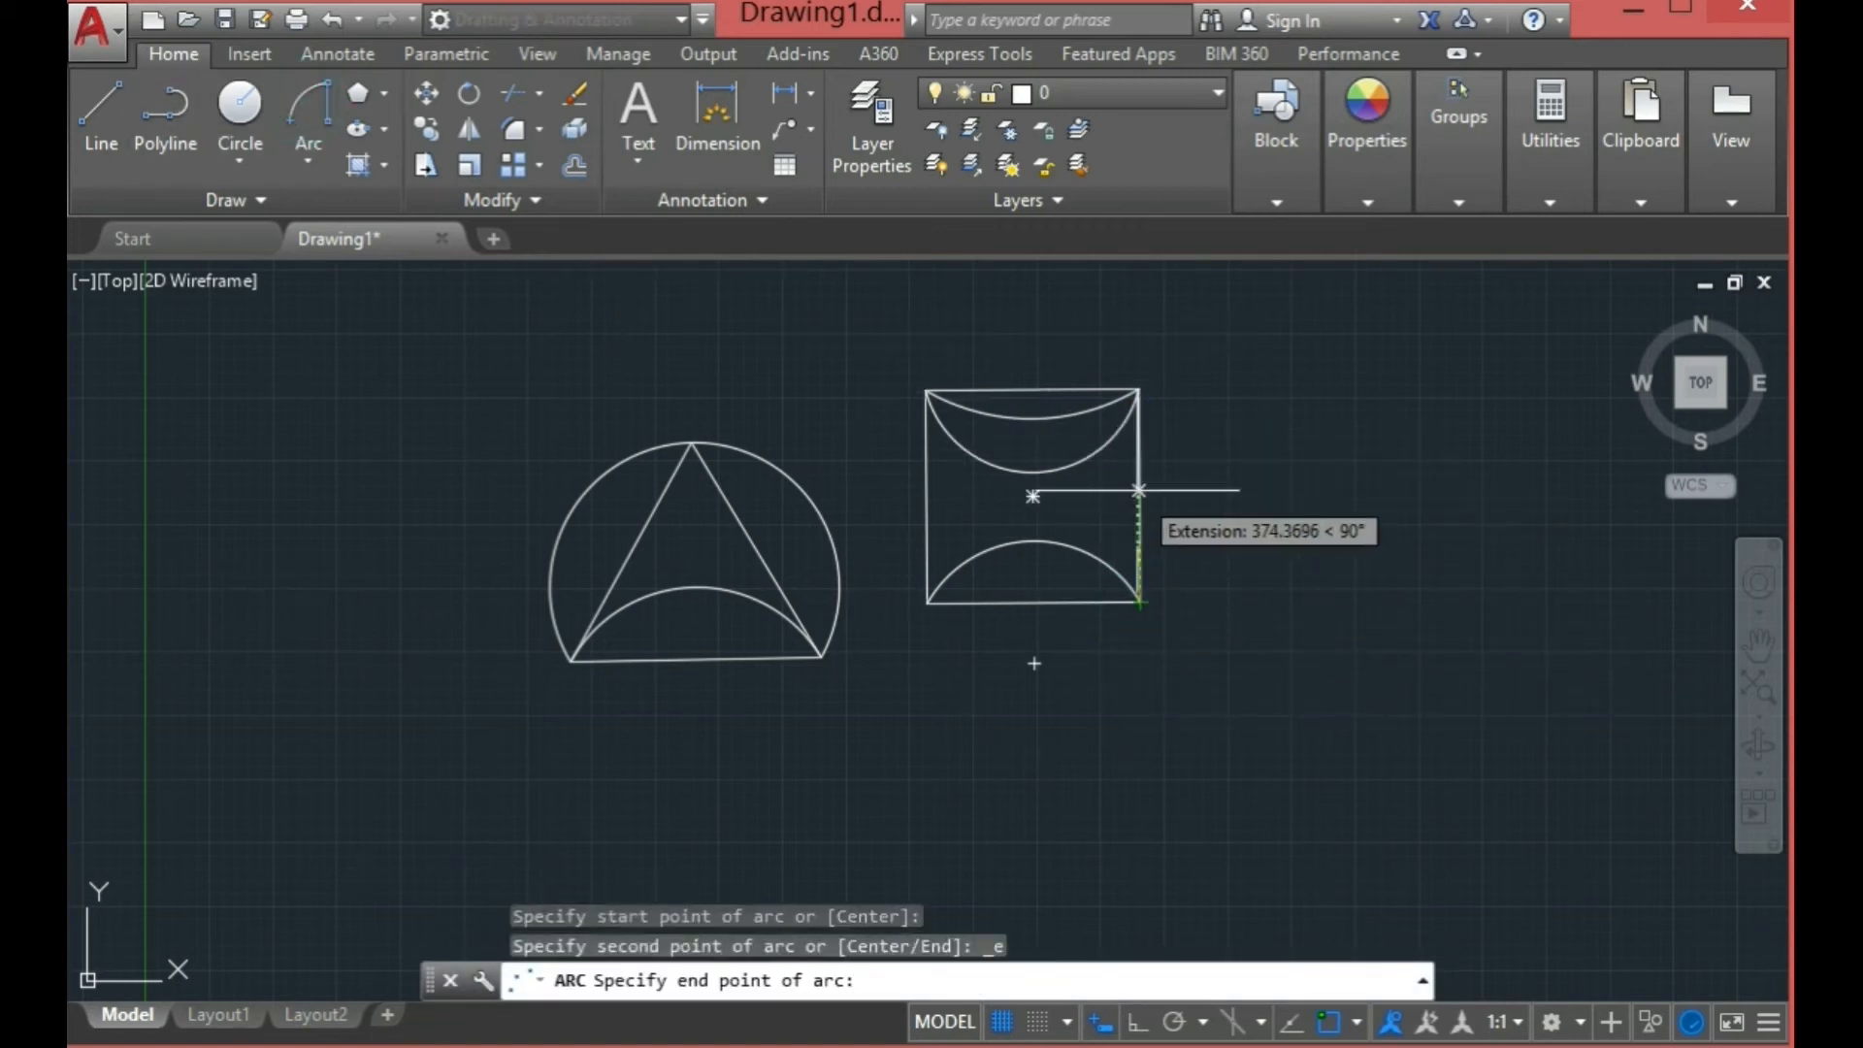
pyautogui.click(1141, 390)
pyautogui.write('r')
pyautogui.press('Return')
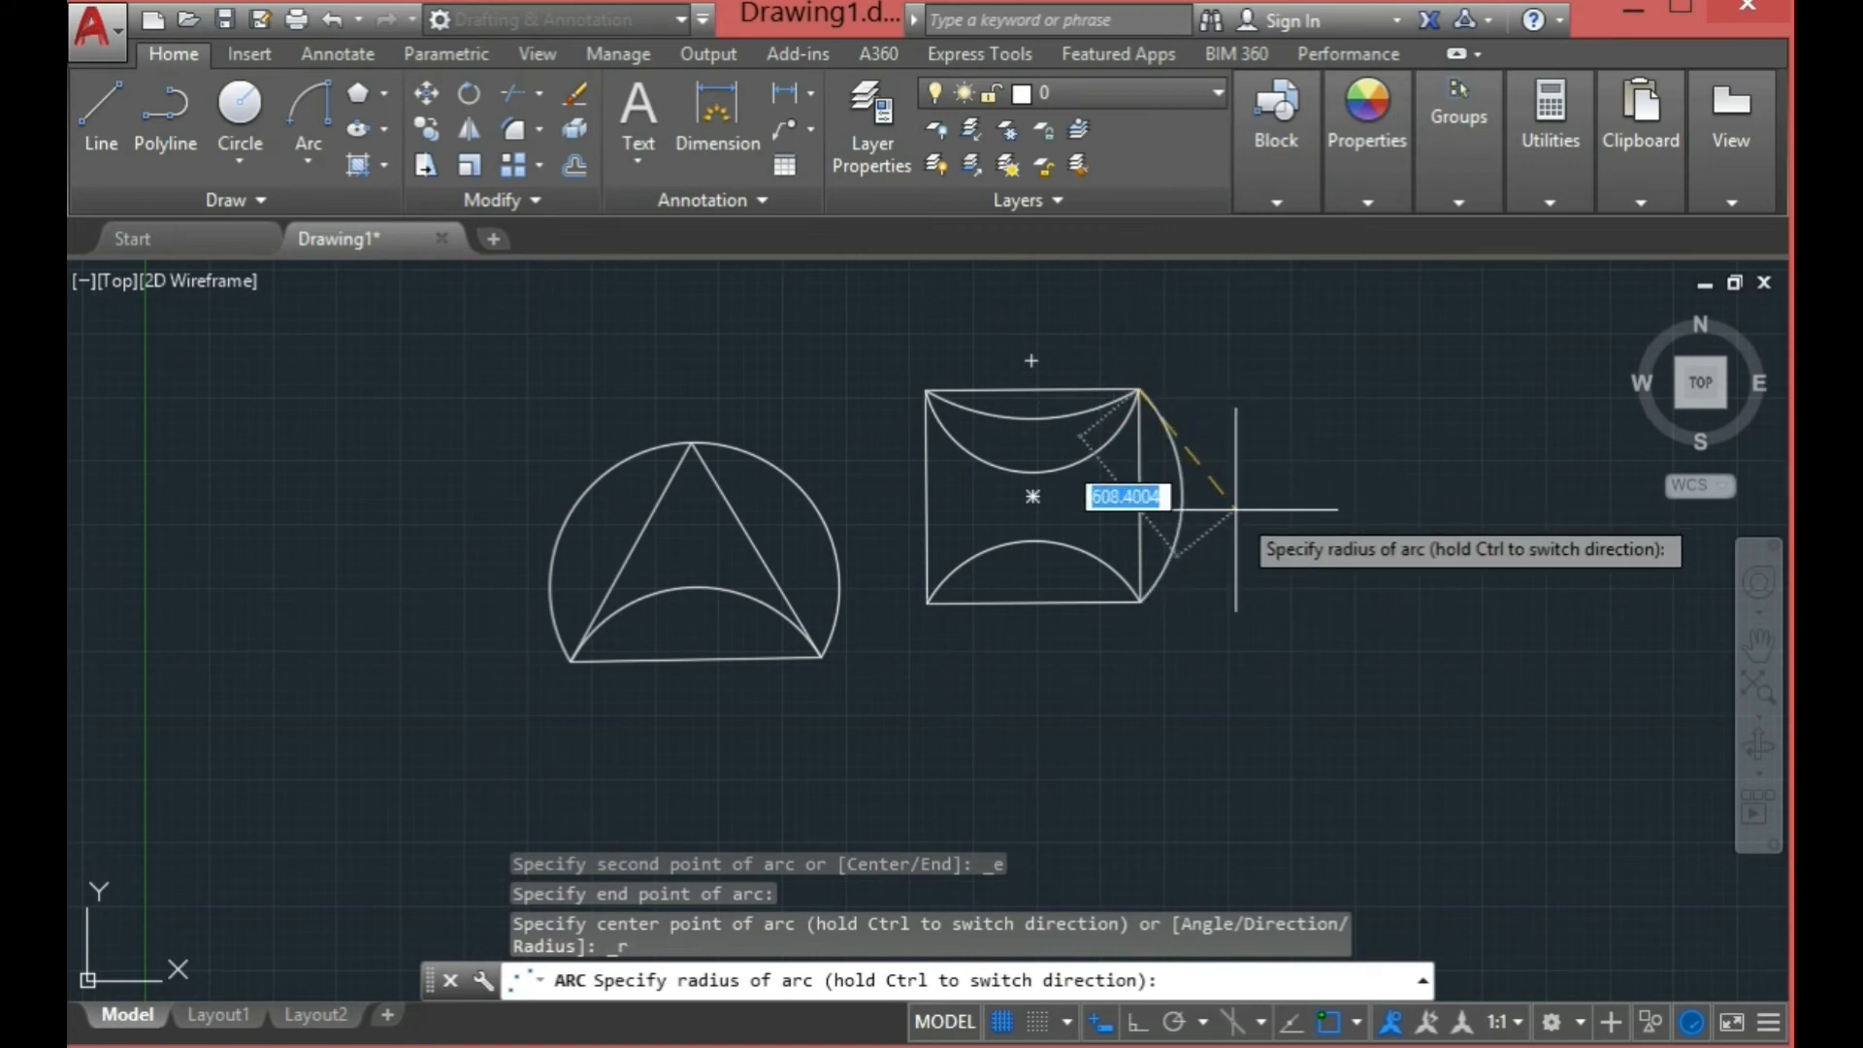
pyautogui.write('300')
pyautogui.press('Return')
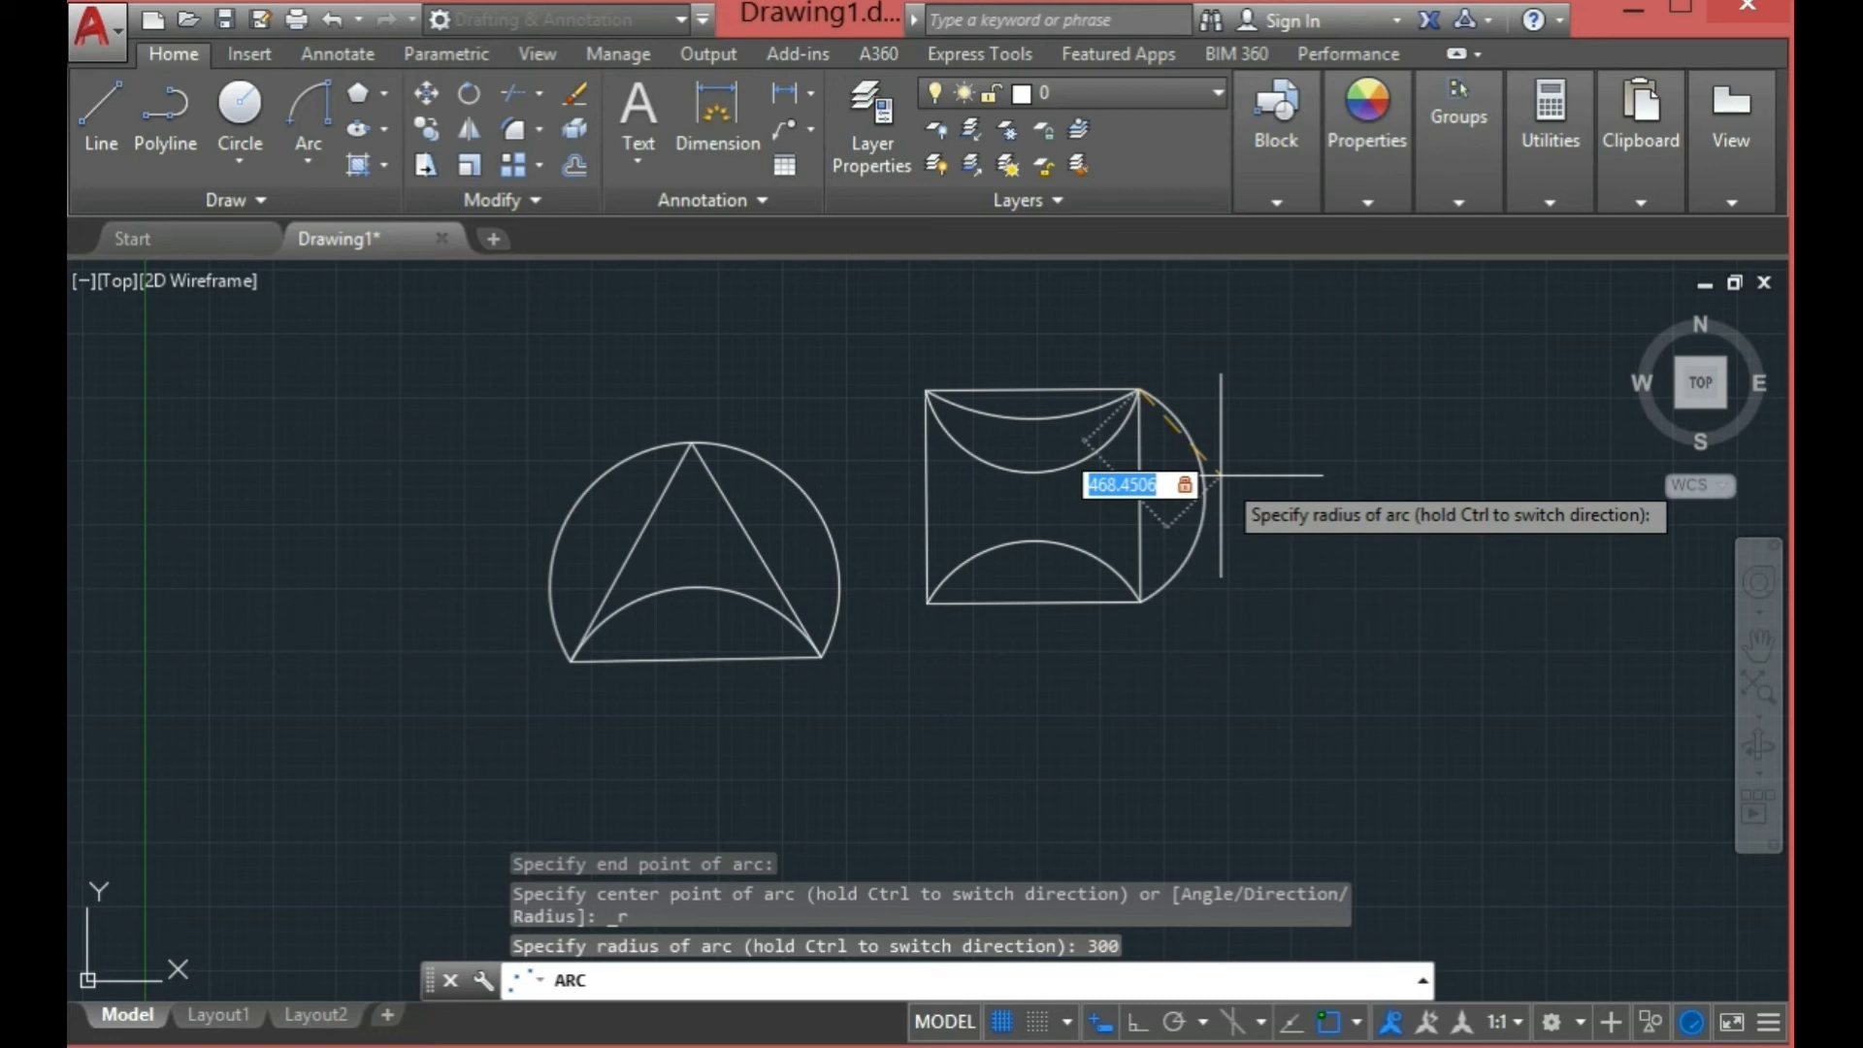
pyautogui.write('300')
pyautogui.press('Return')
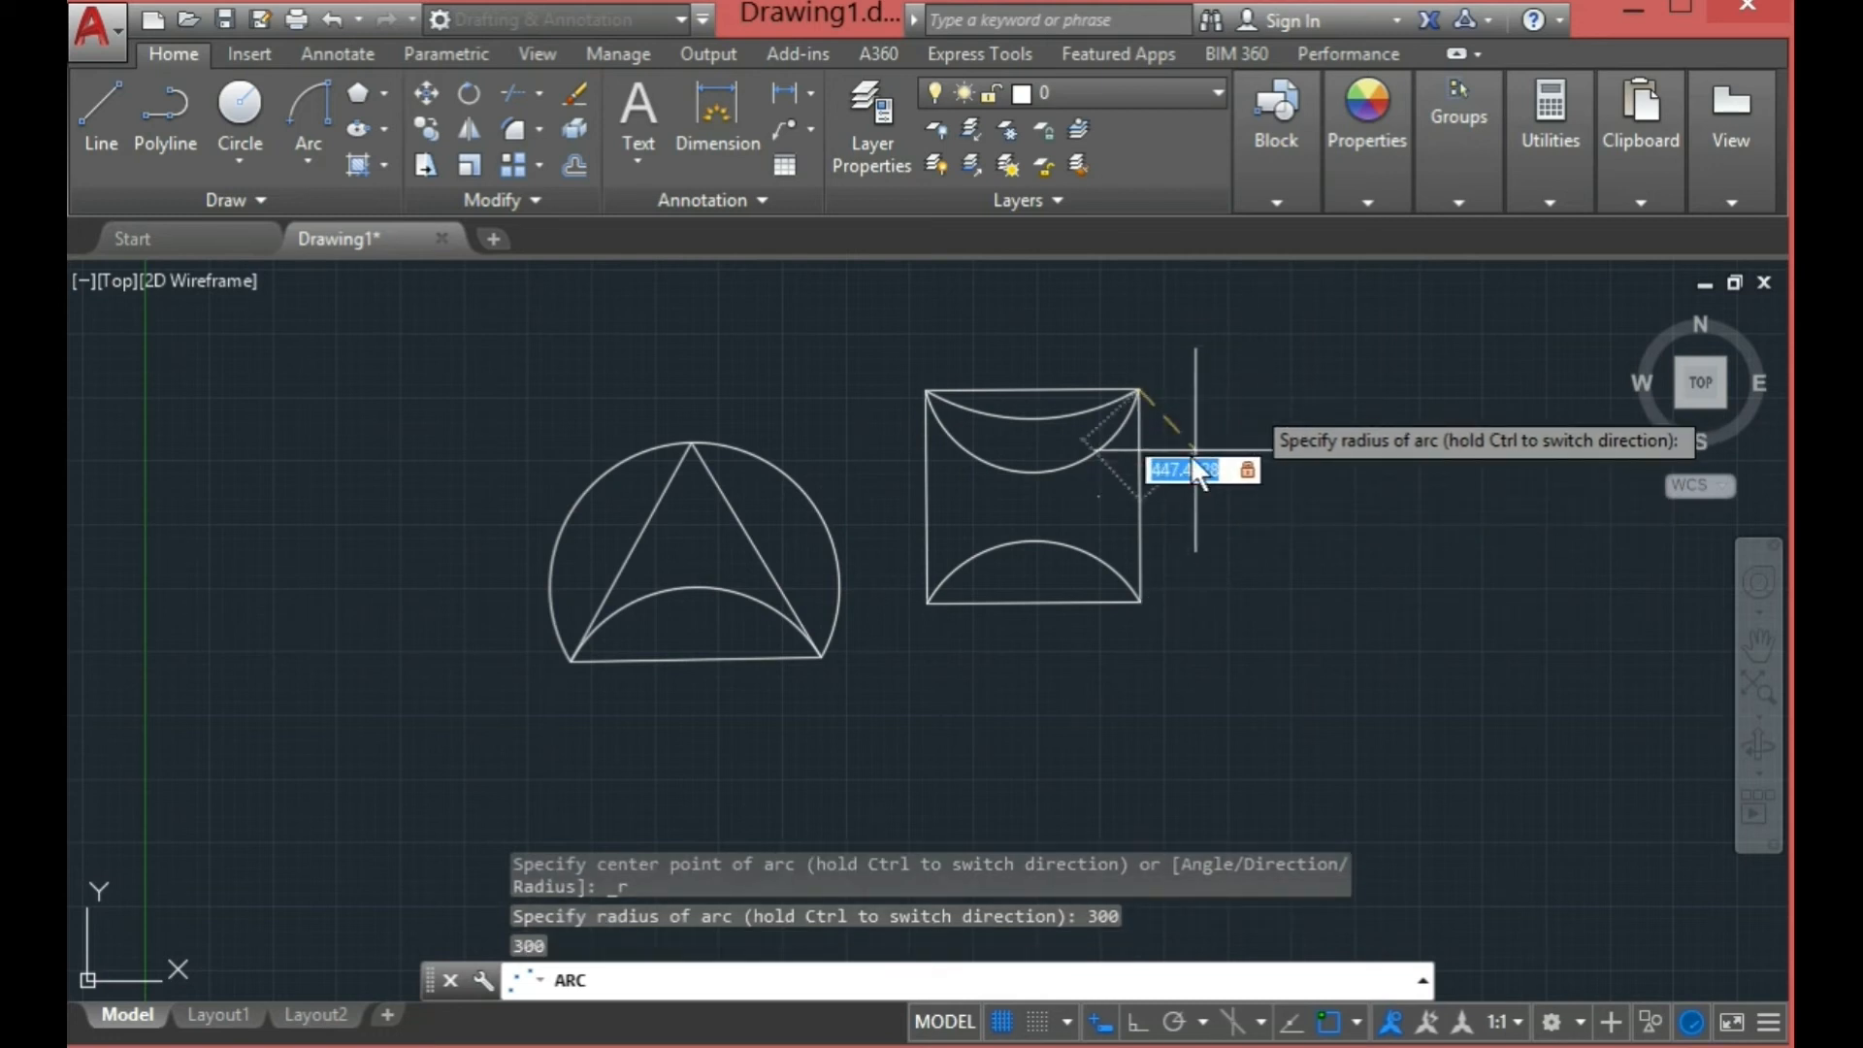
pyautogui.press('Return')
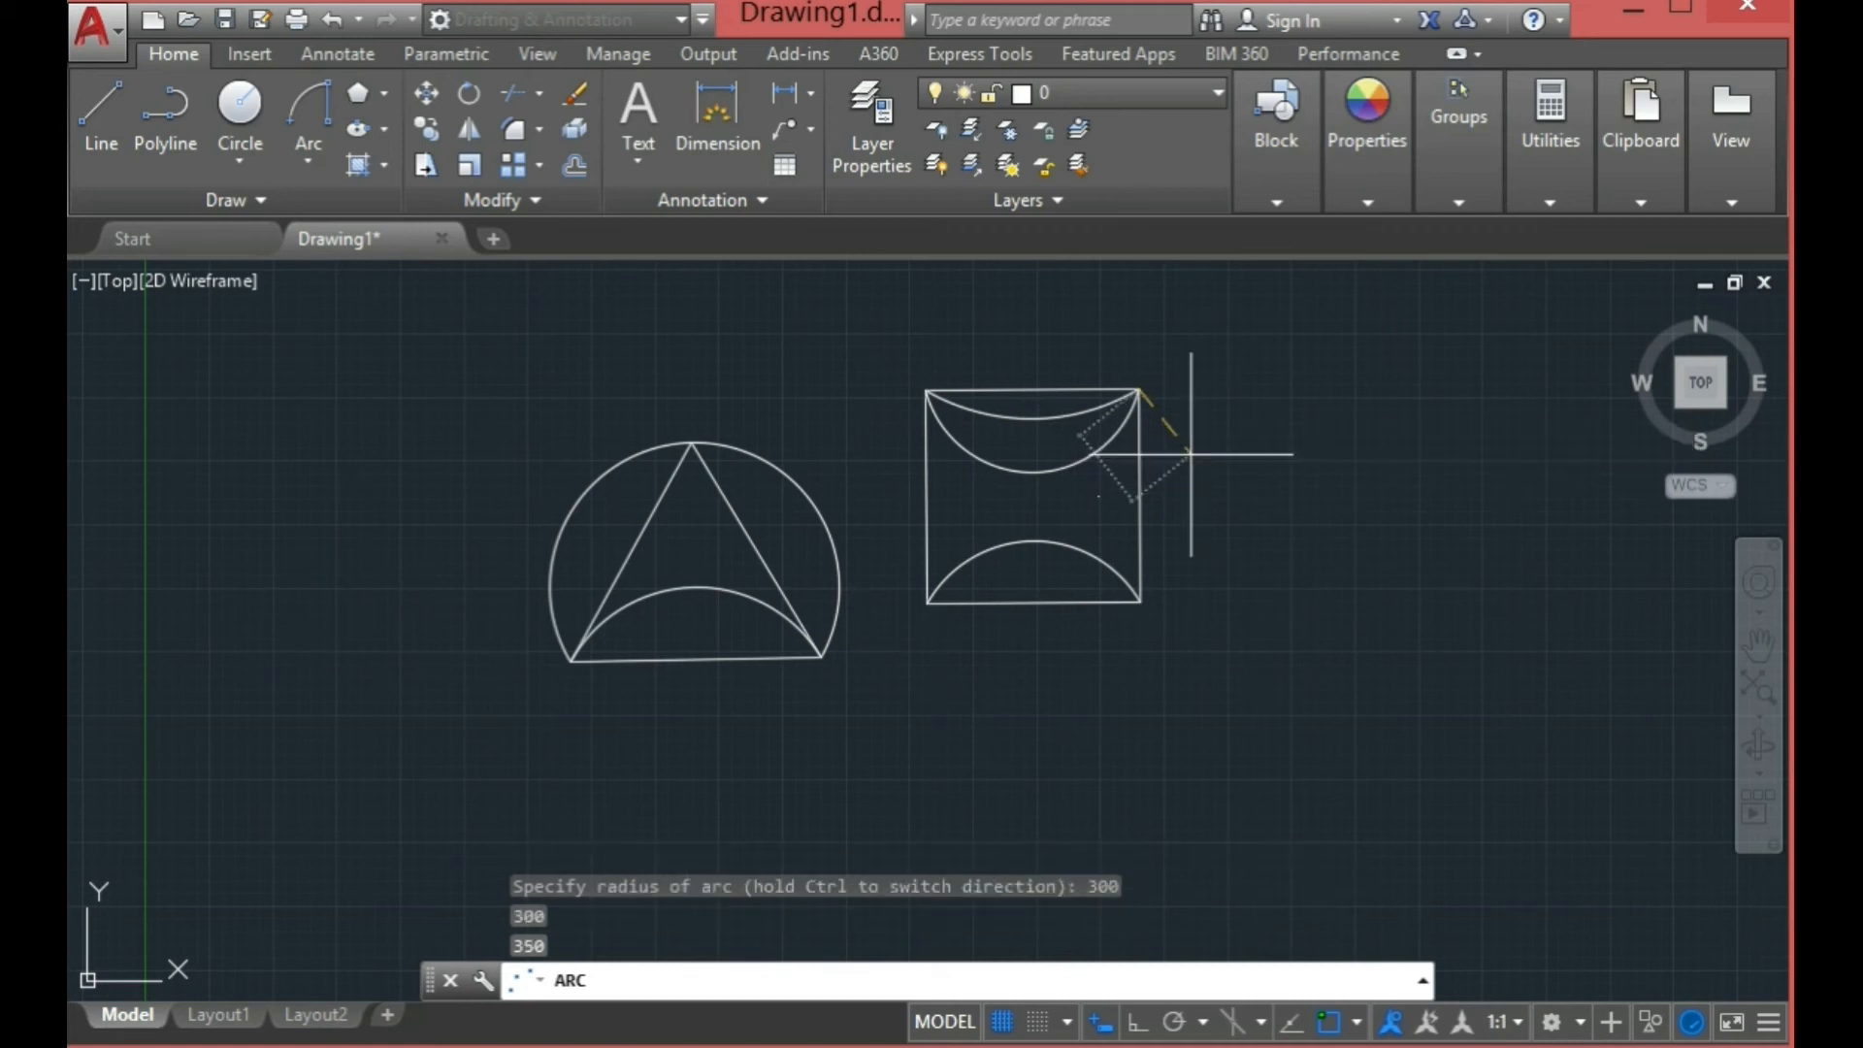
pyautogui.write('400')
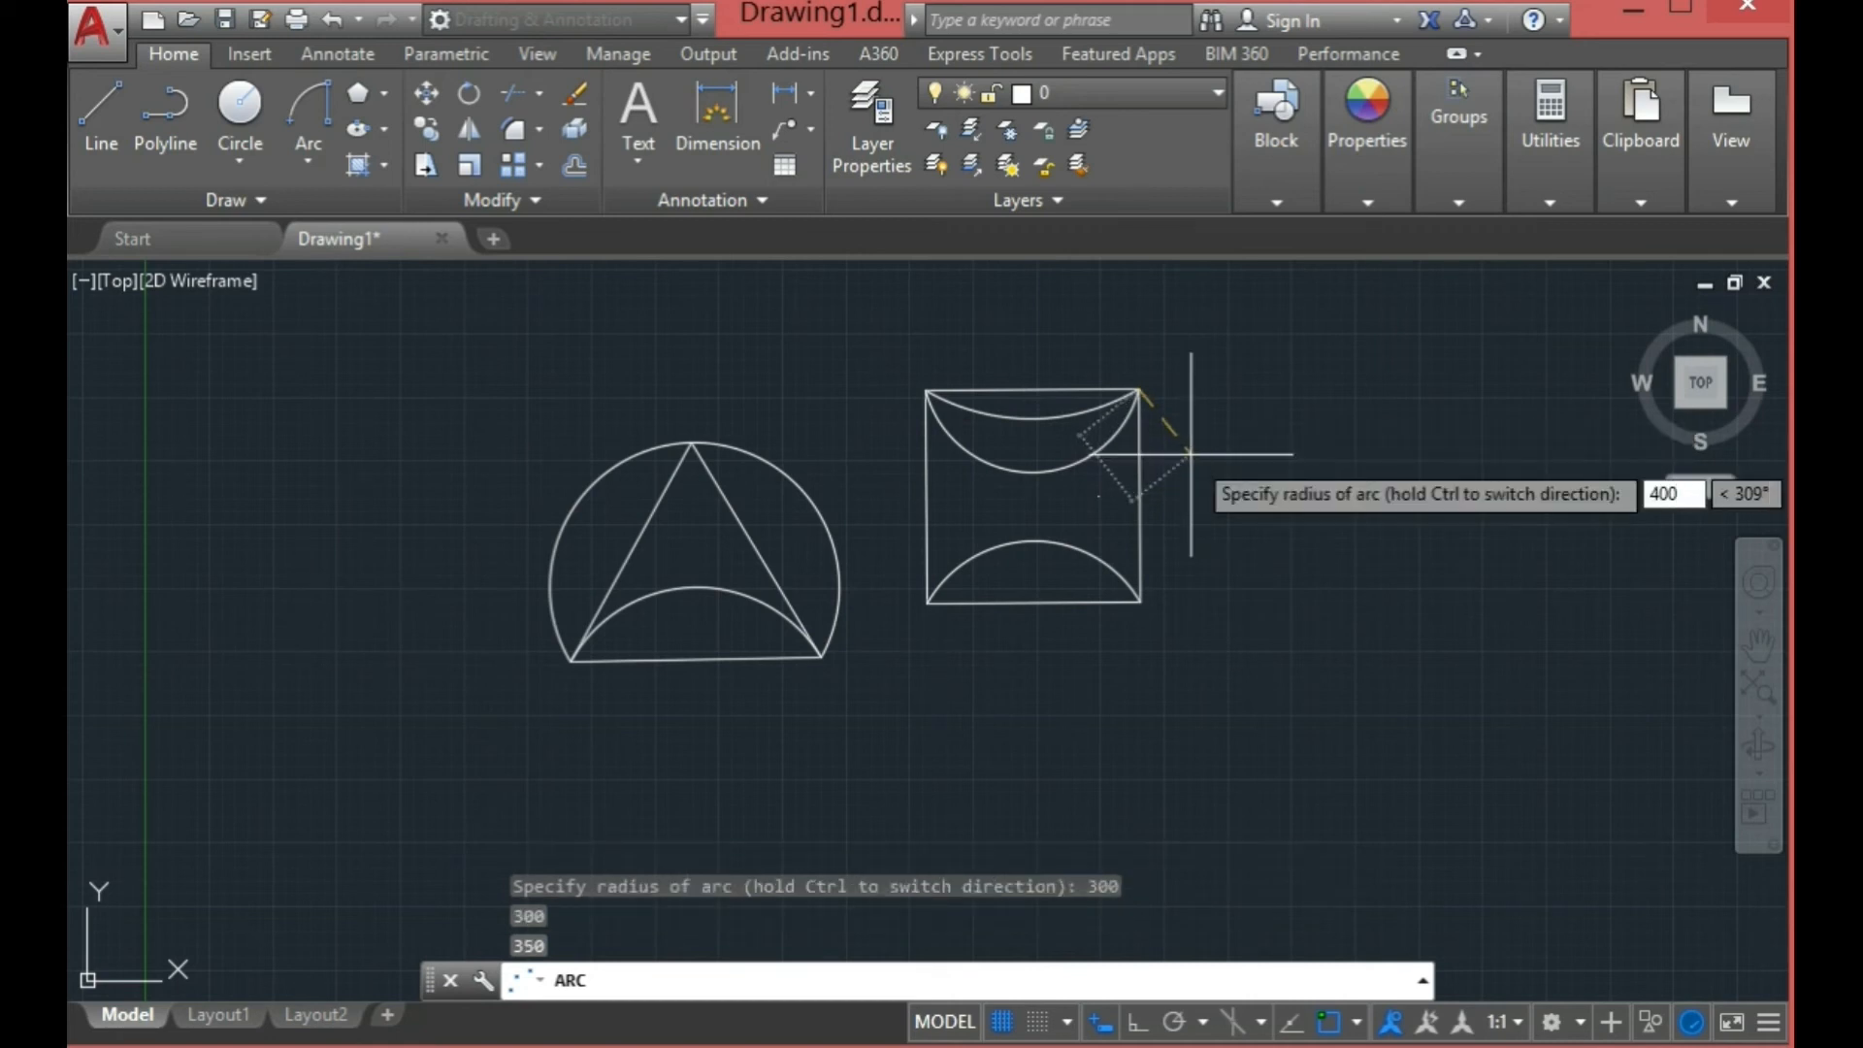
pyautogui.press('Return')
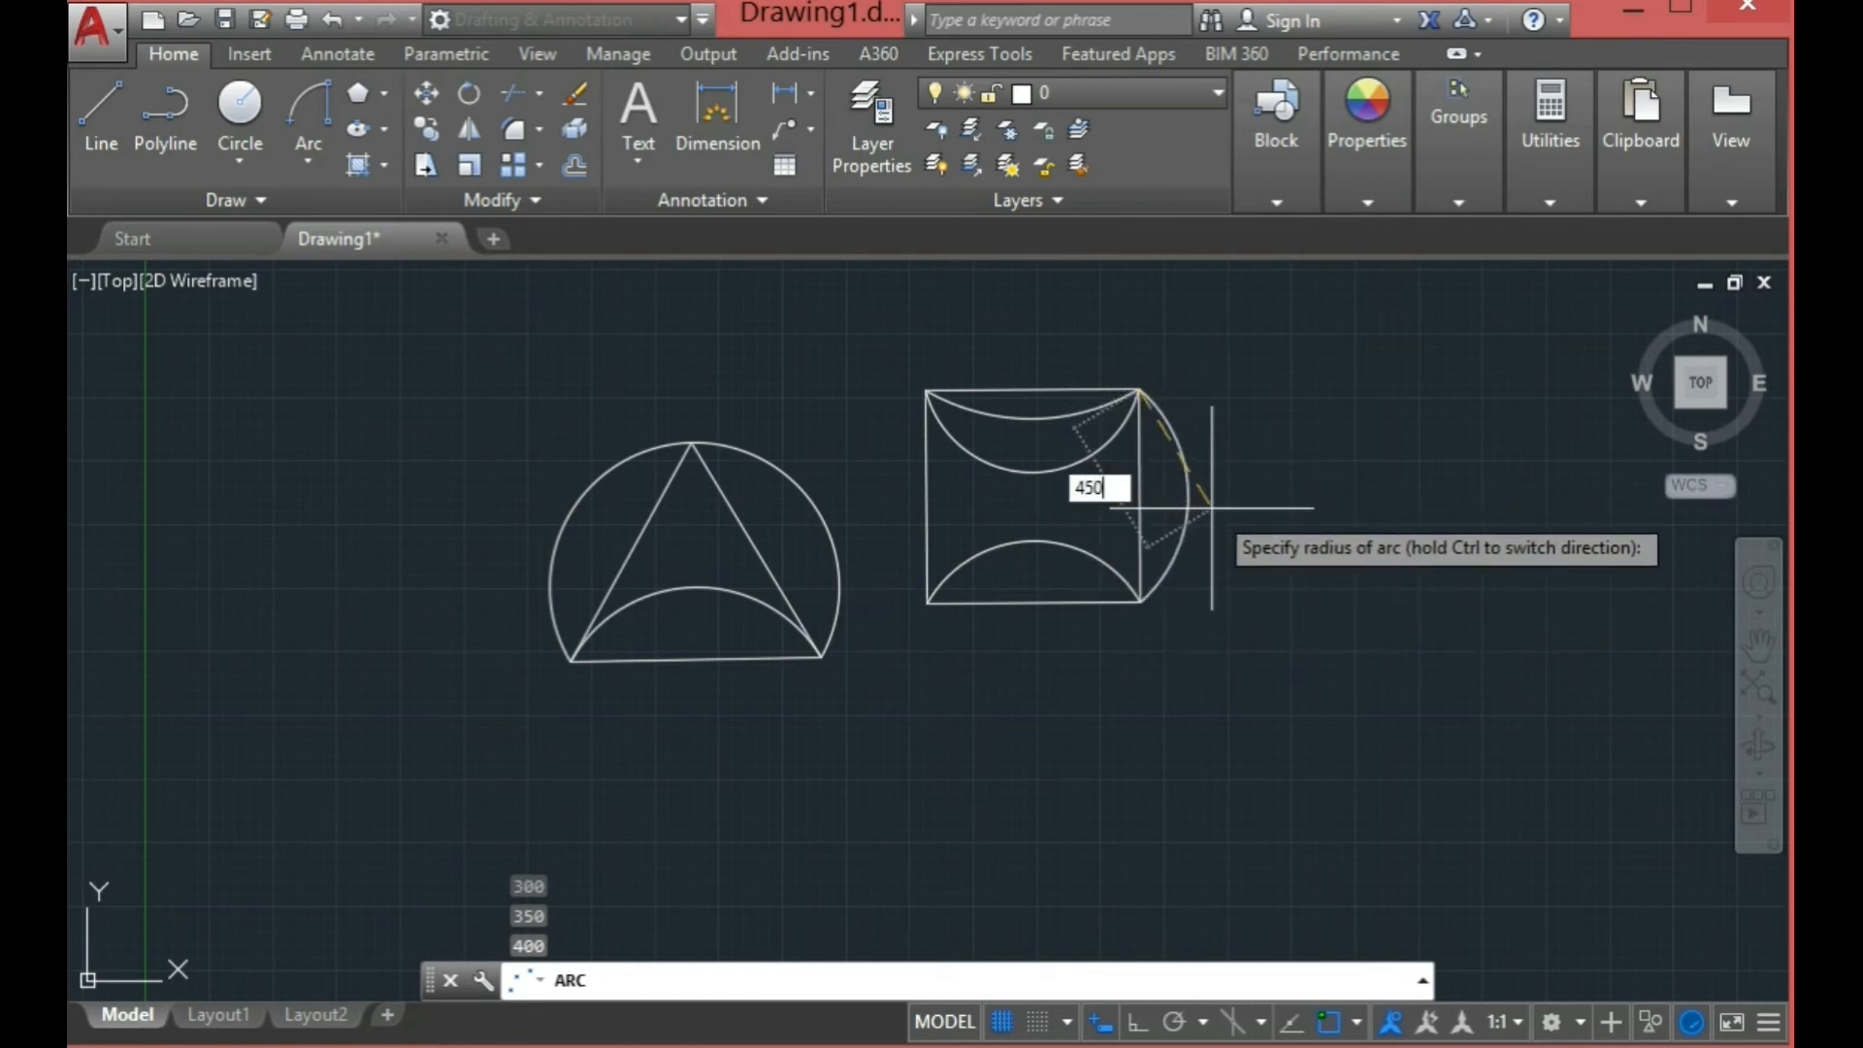
pyautogui.press('Return')
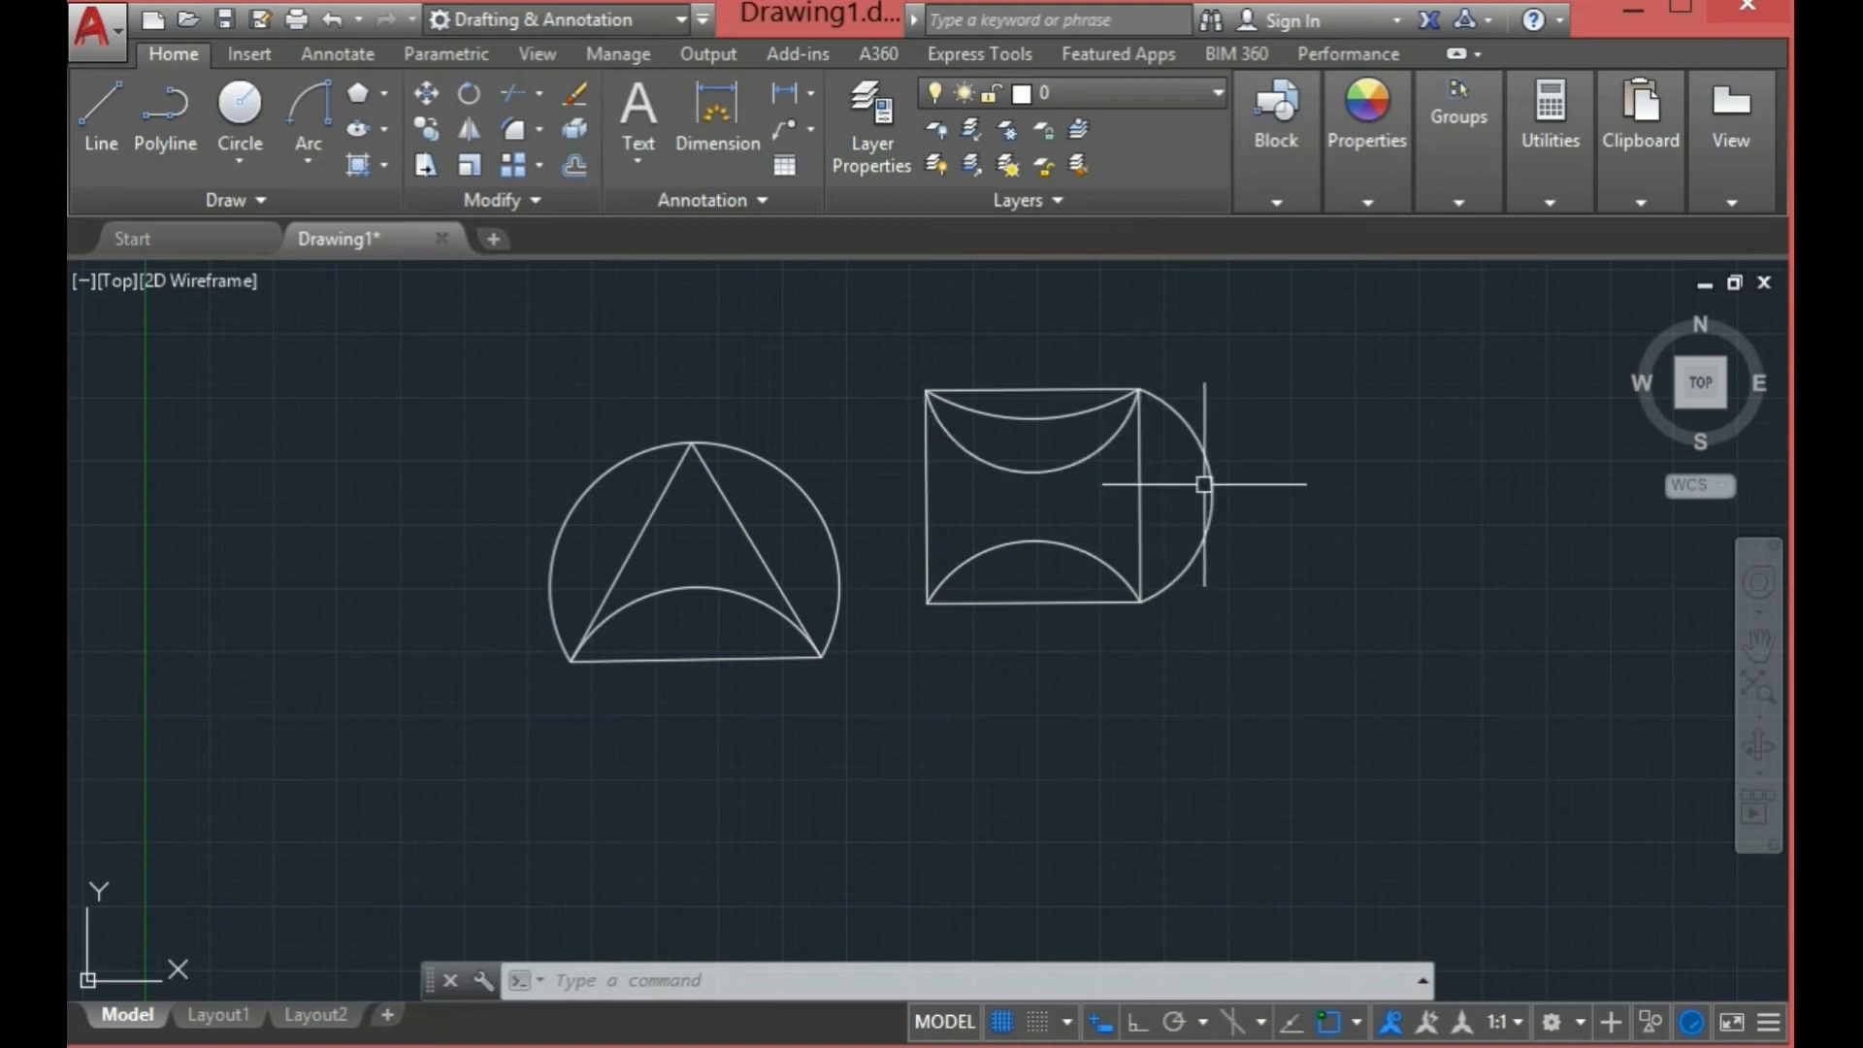
# Step: Draw a Center, Start, End arc centered on the midpoint of the square's bottom edge, from the lower-left corner to the lower-right corner
pyautogui.click(385, 131)
pyautogui.click(386, 131)
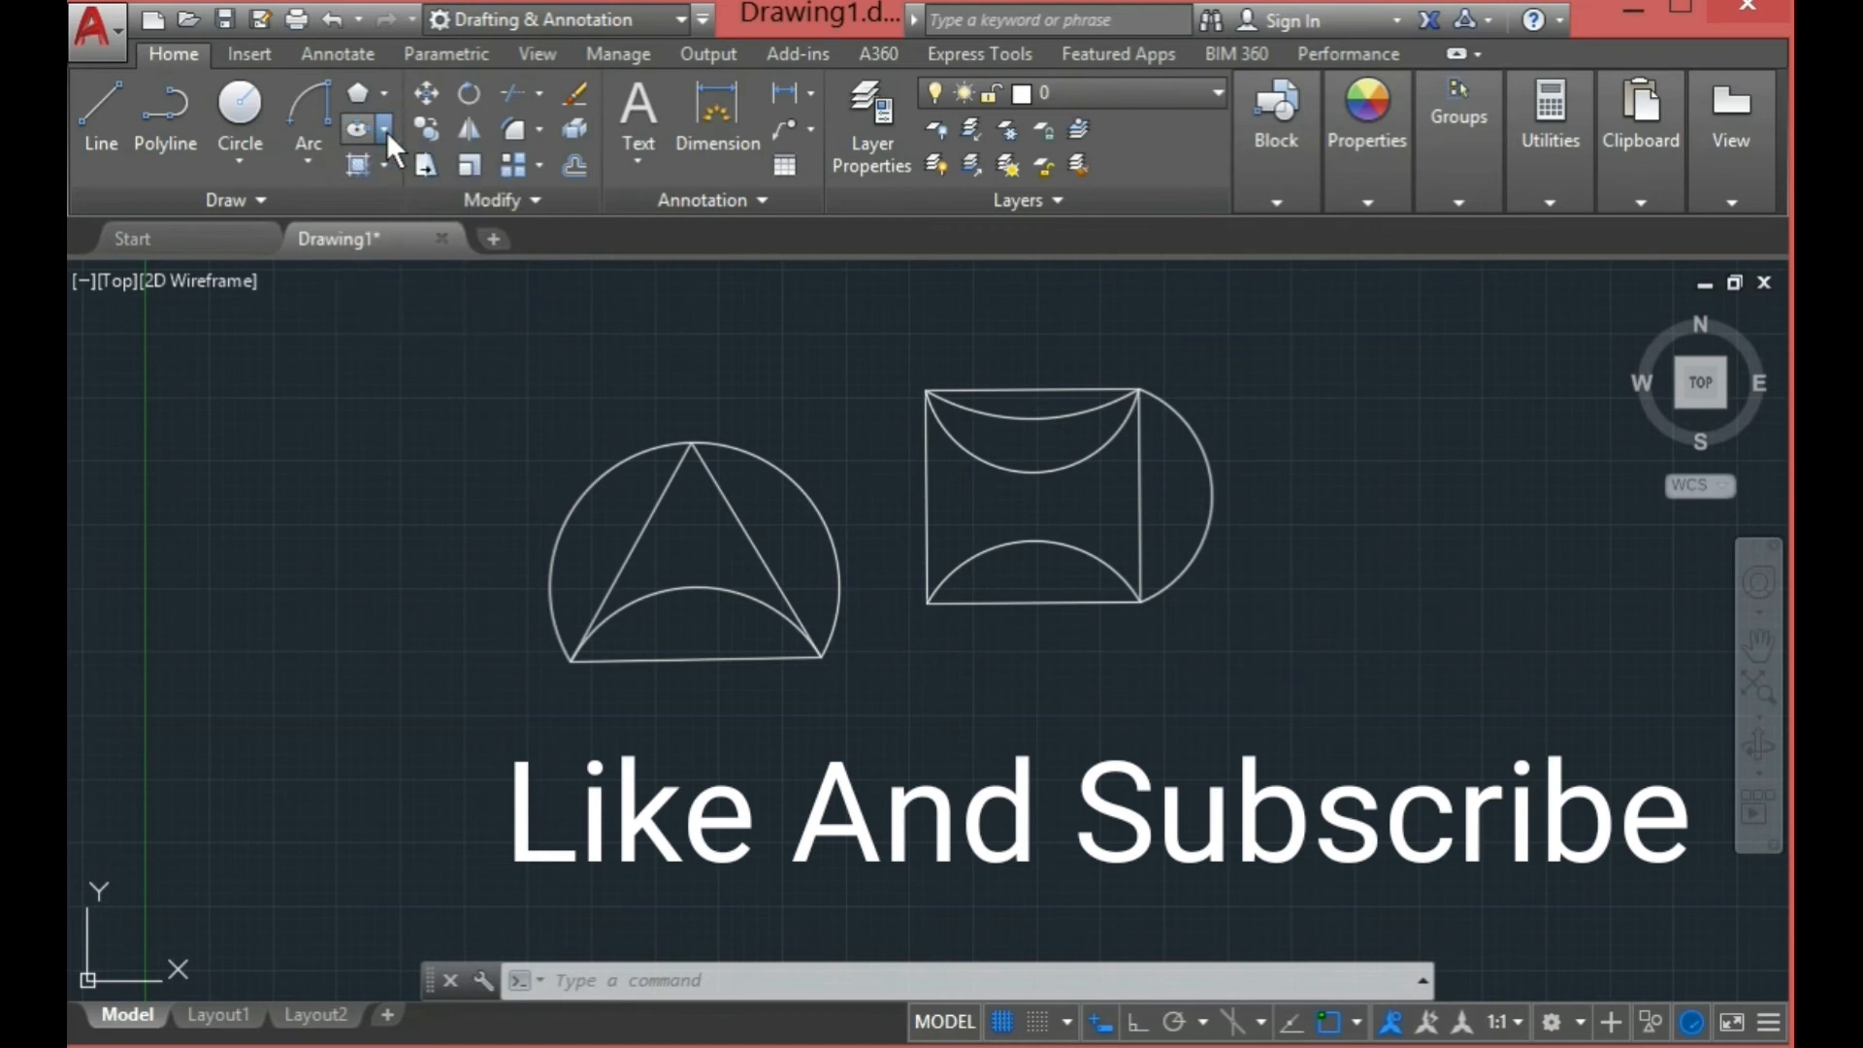
pyautogui.click(310, 163)
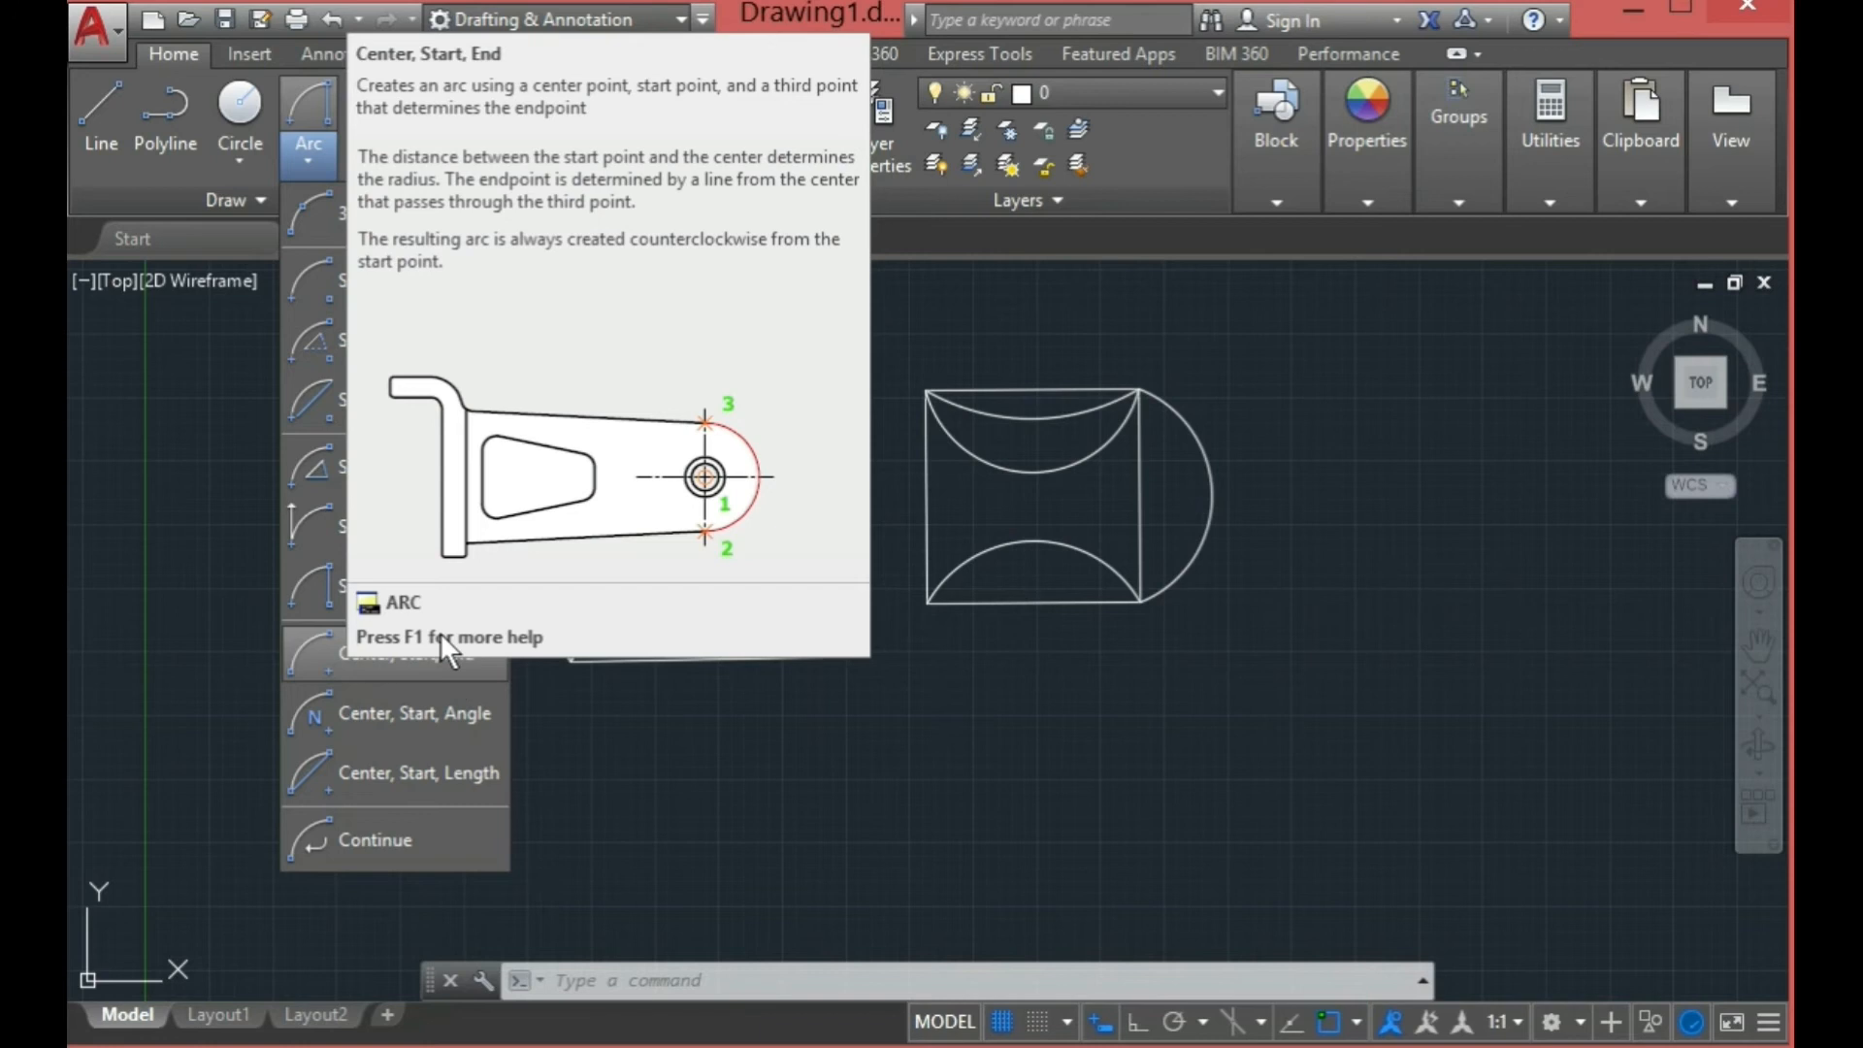
pyautogui.click(382, 661)
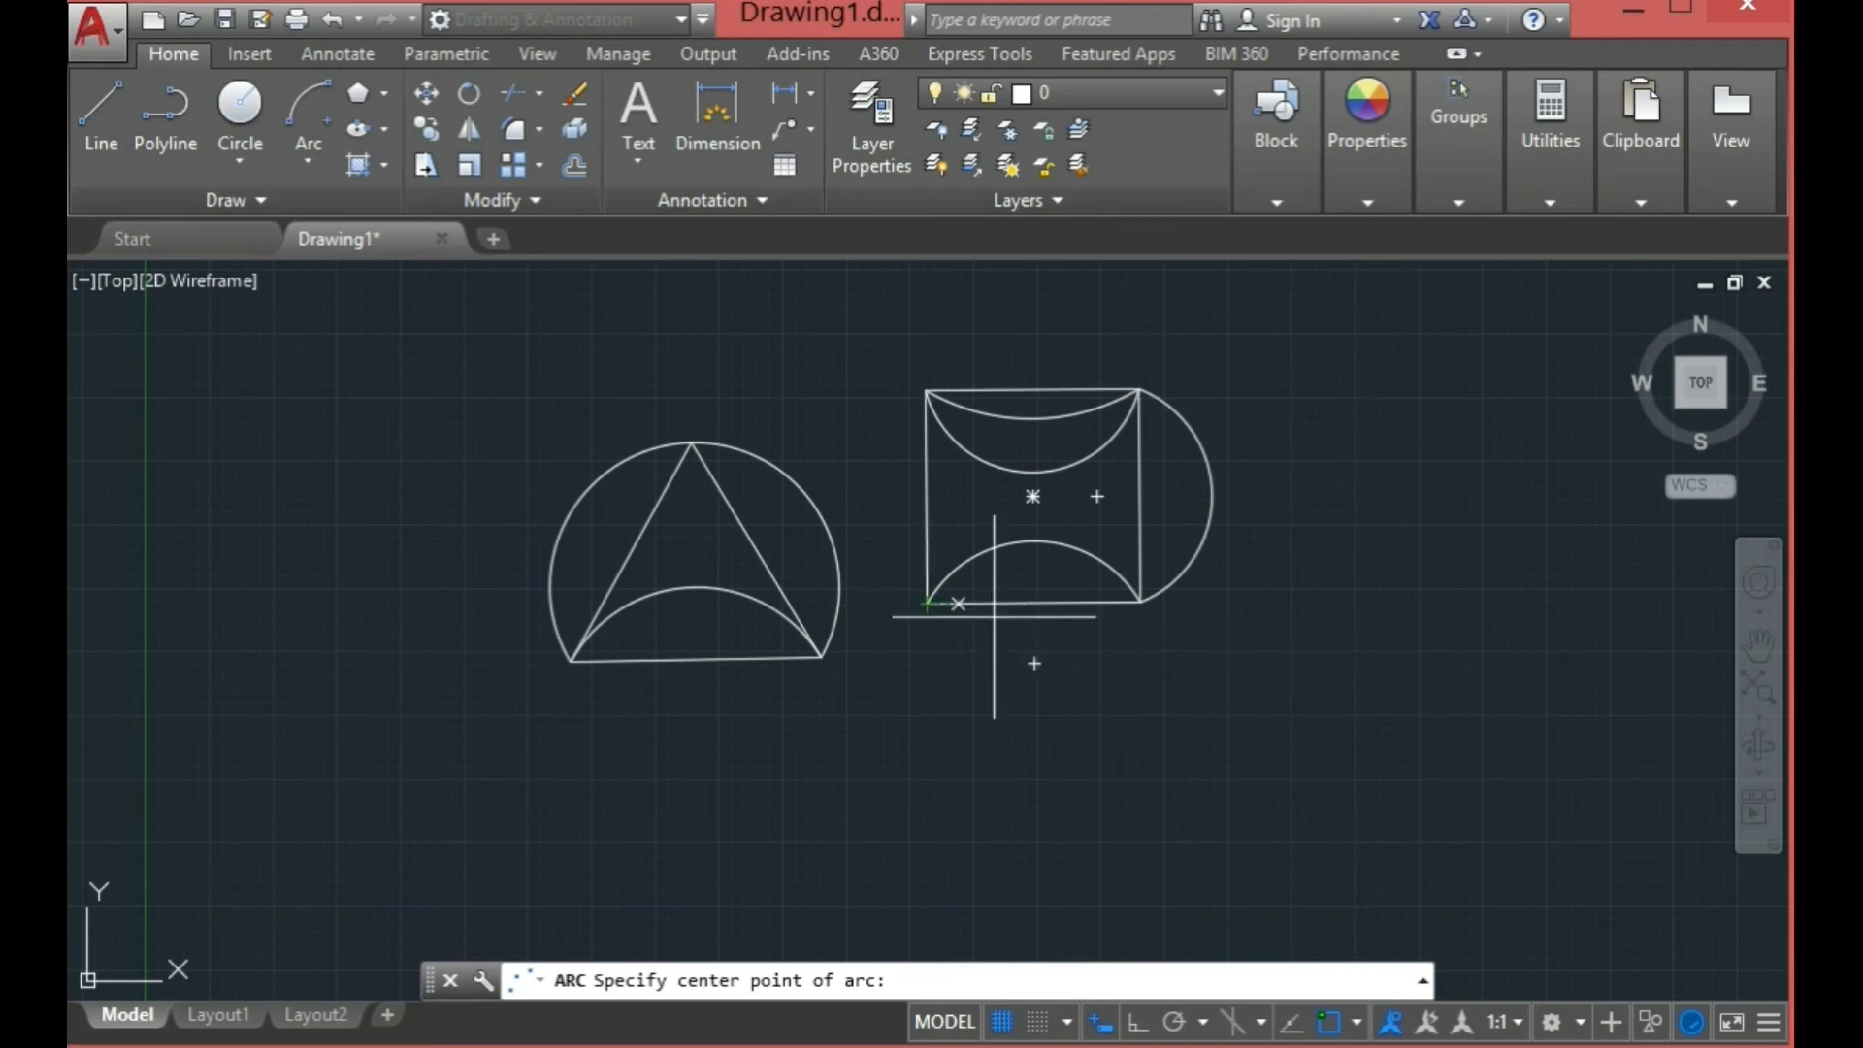
pyautogui.click(1033, 604)
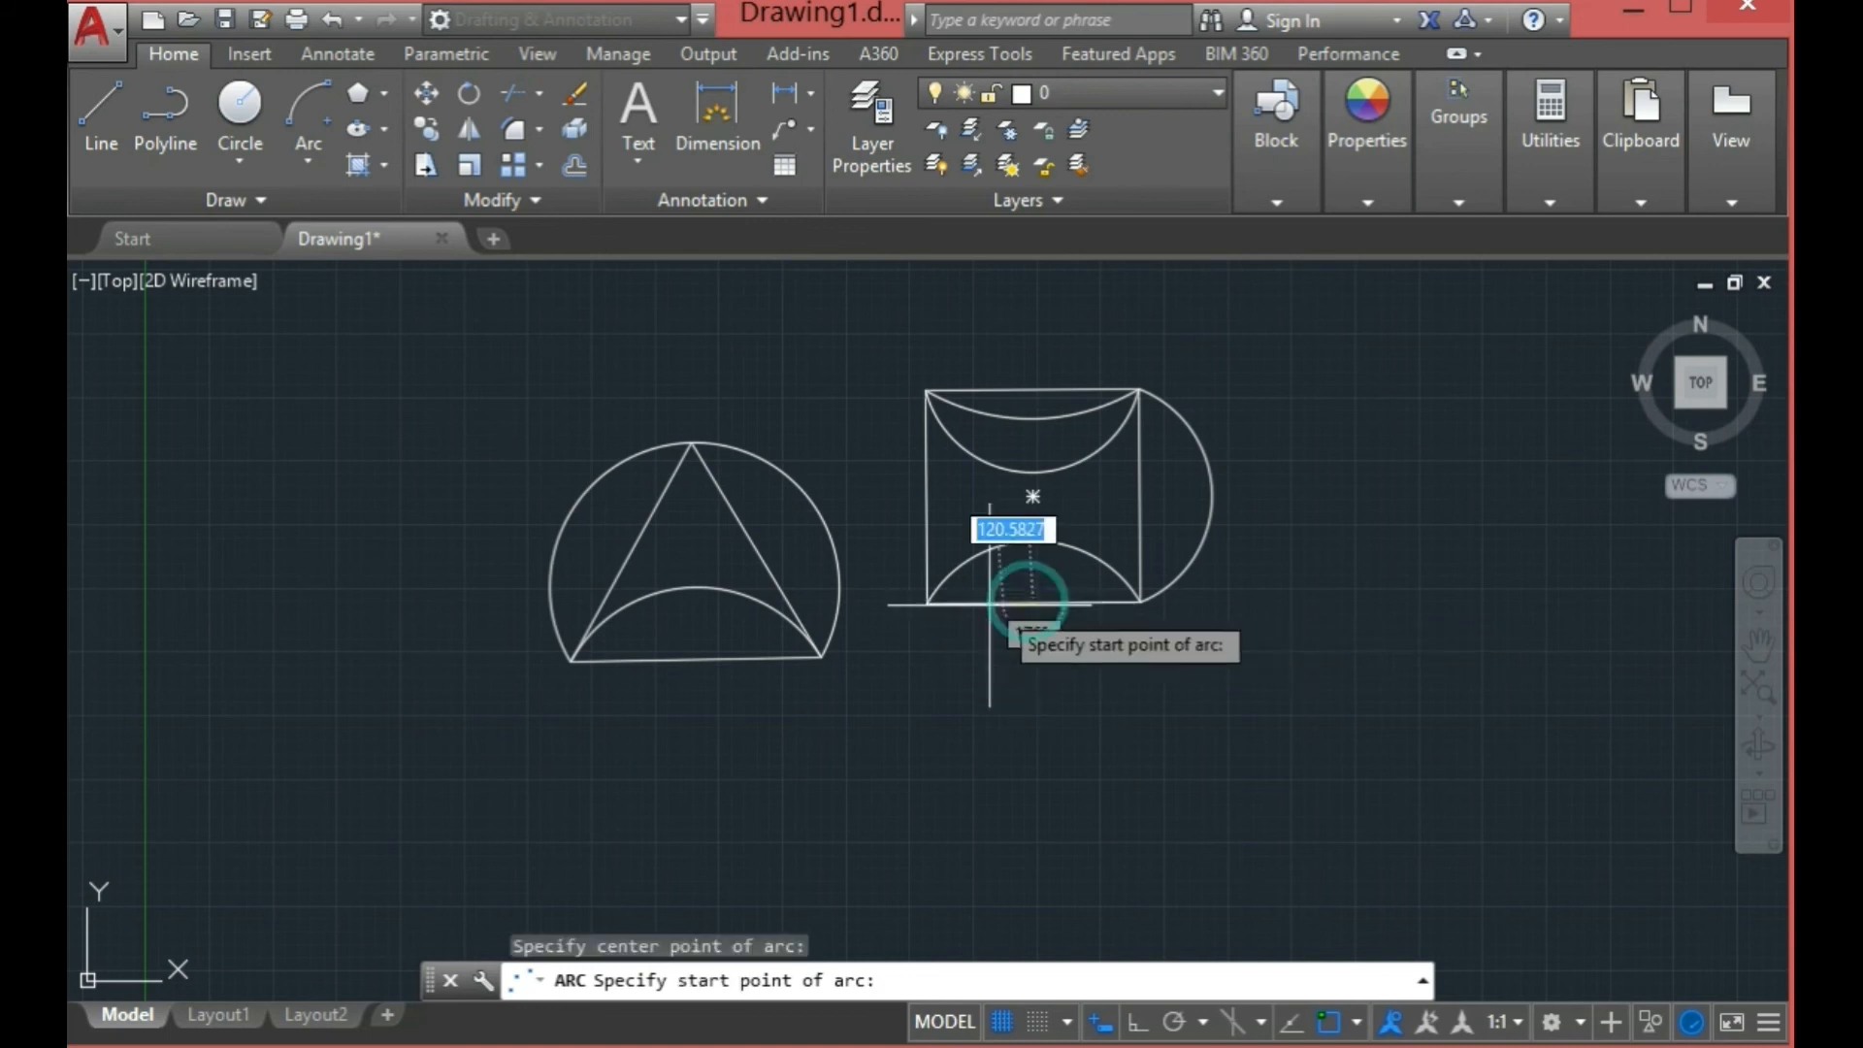
pyautogui.click(926, 603)
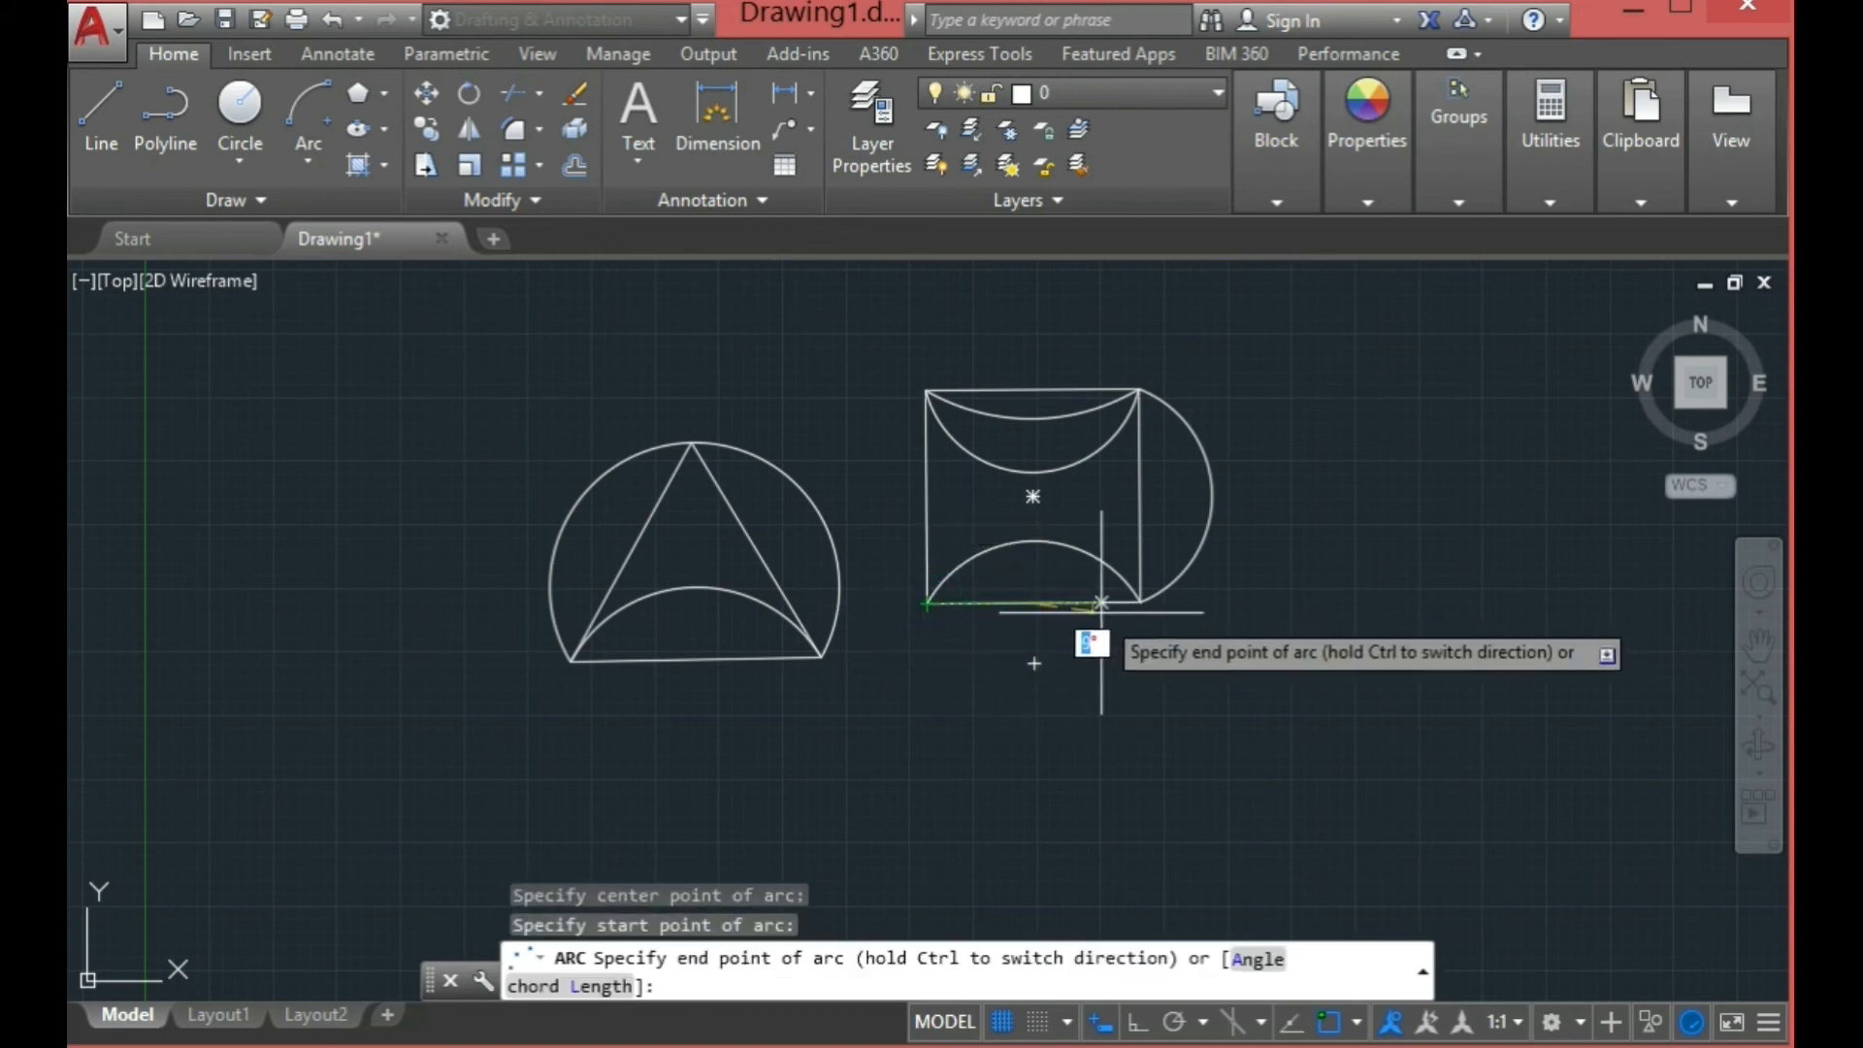
pyautogui.click(1140, 604)
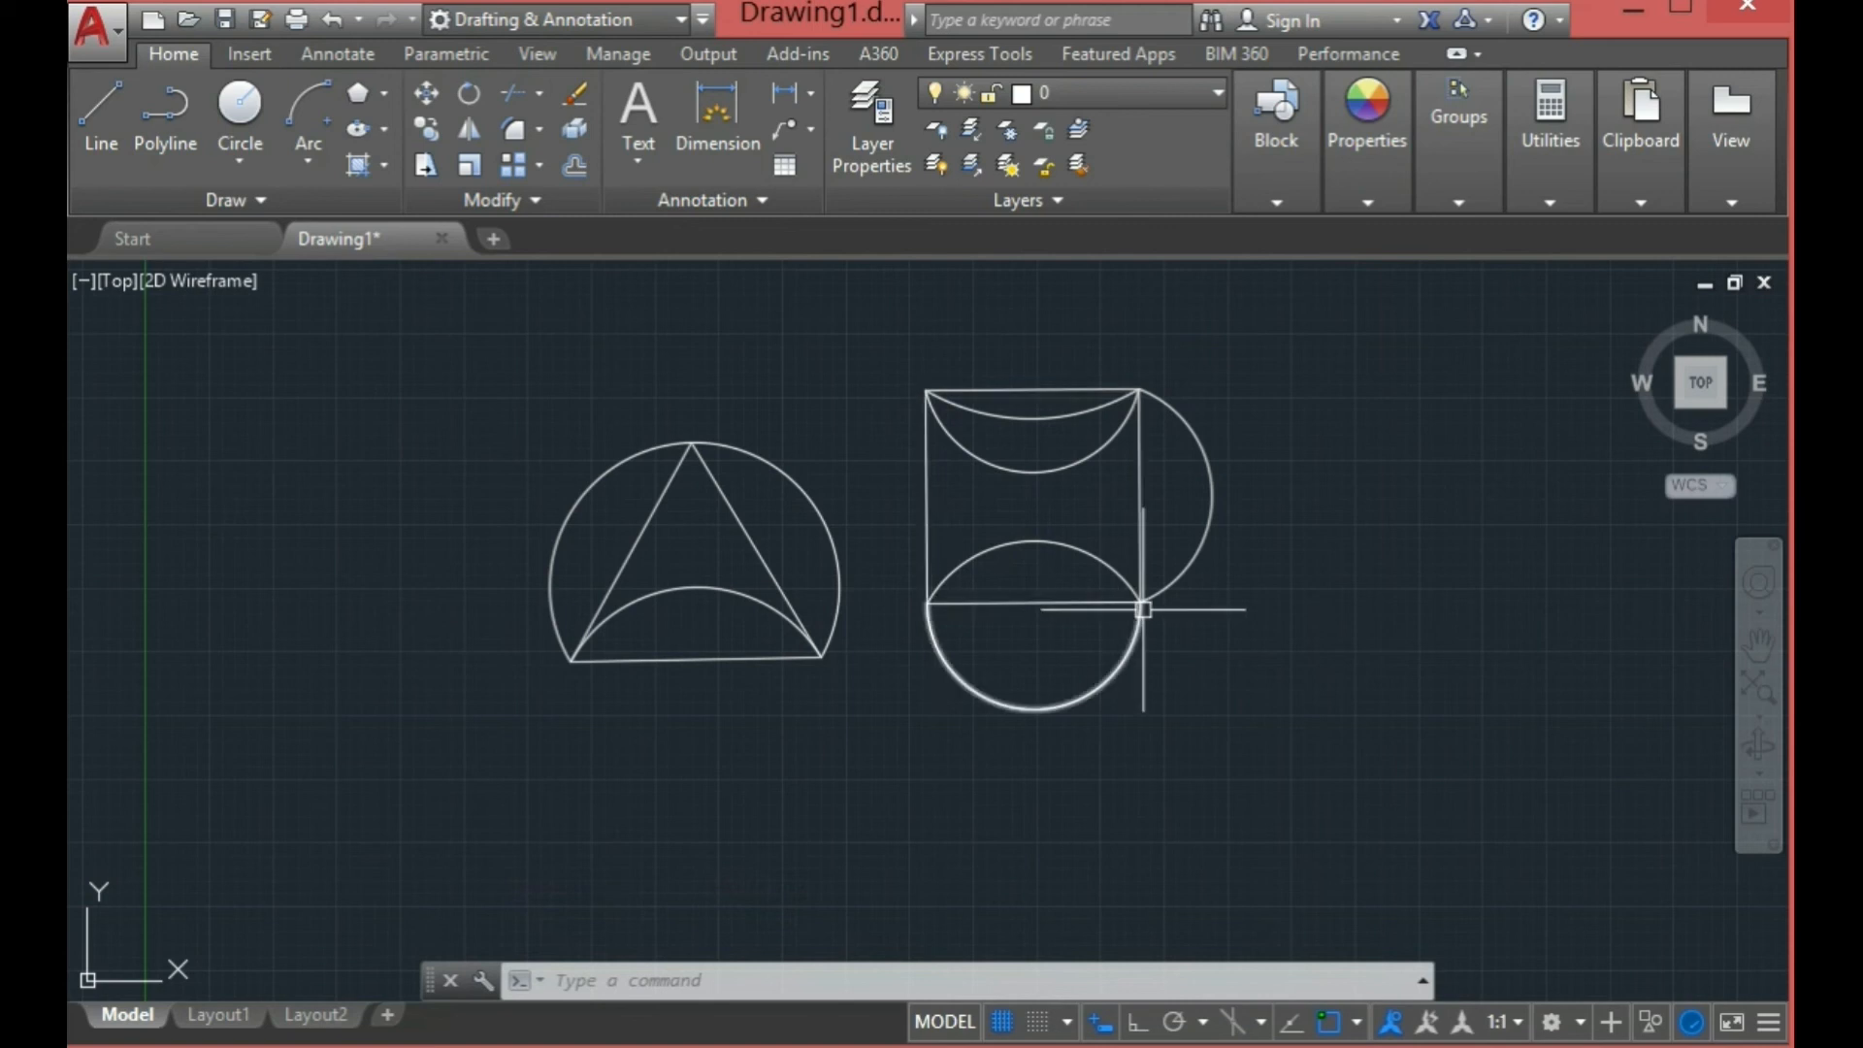
pyautogui.click(309, 162)
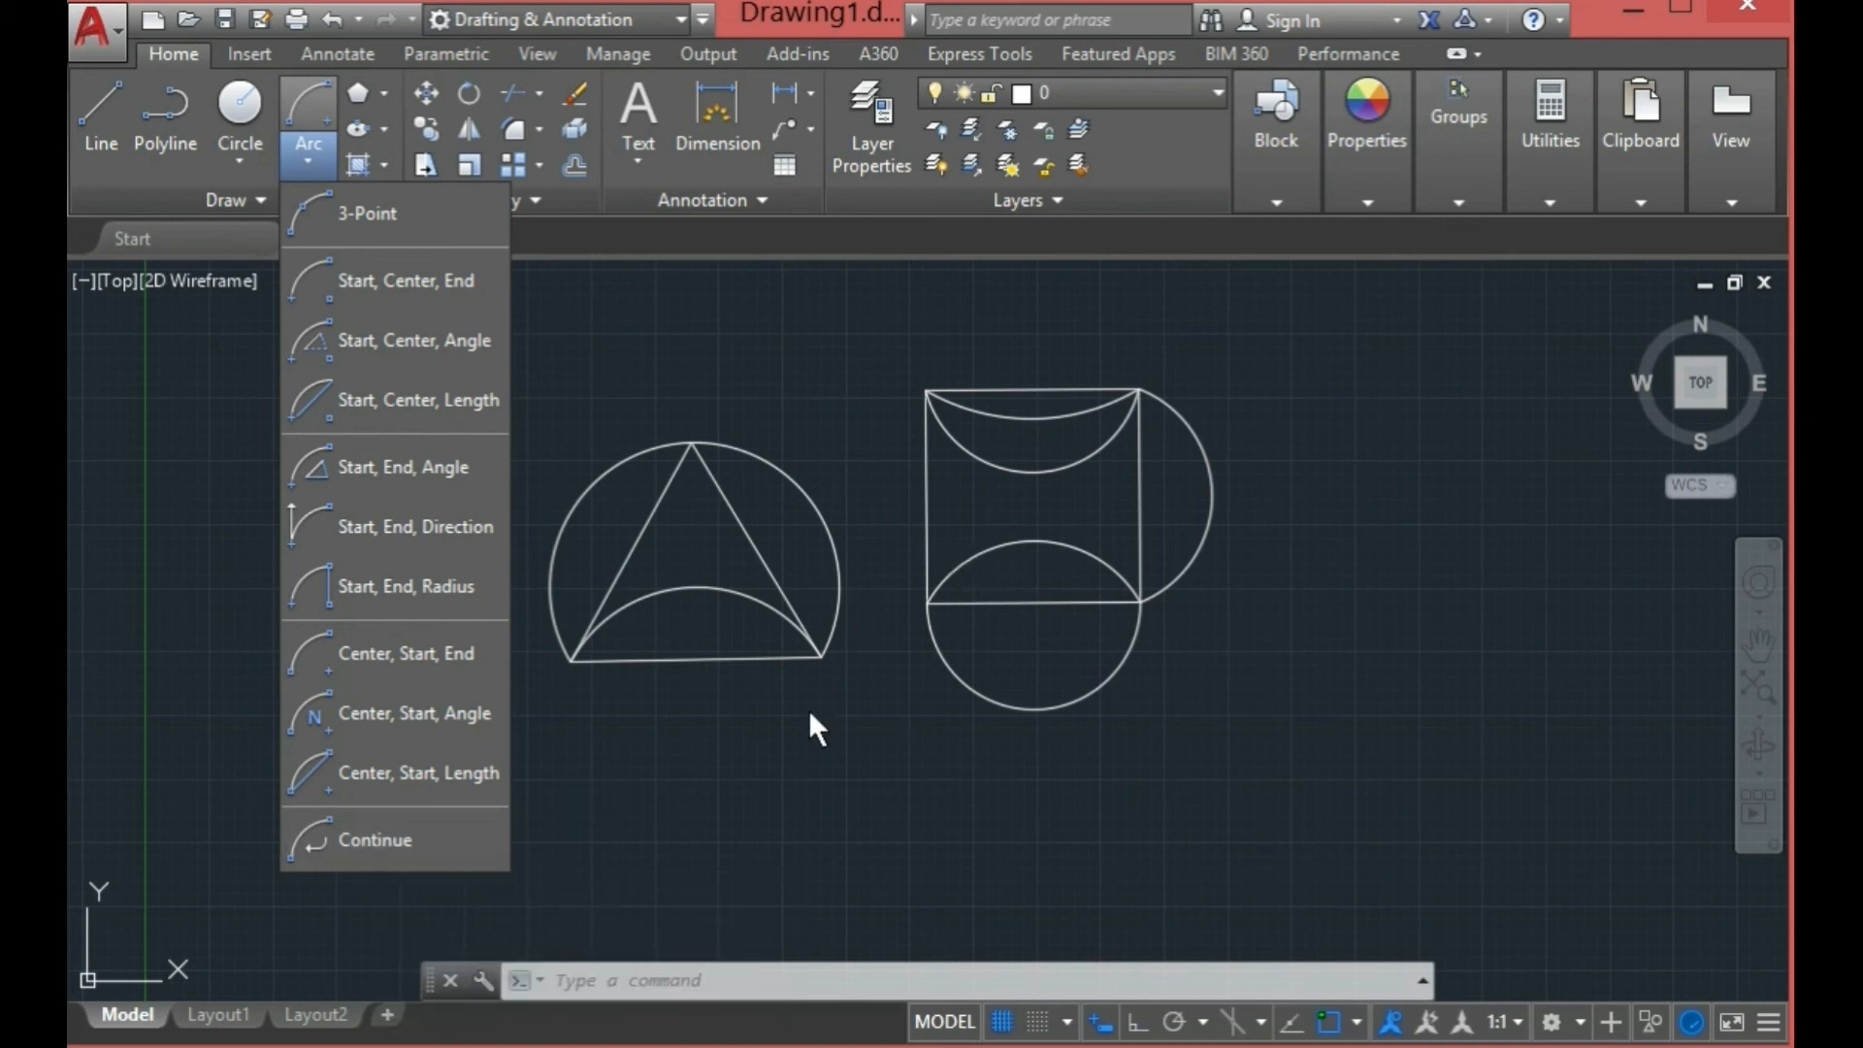
pyautogui.click(428, 815)
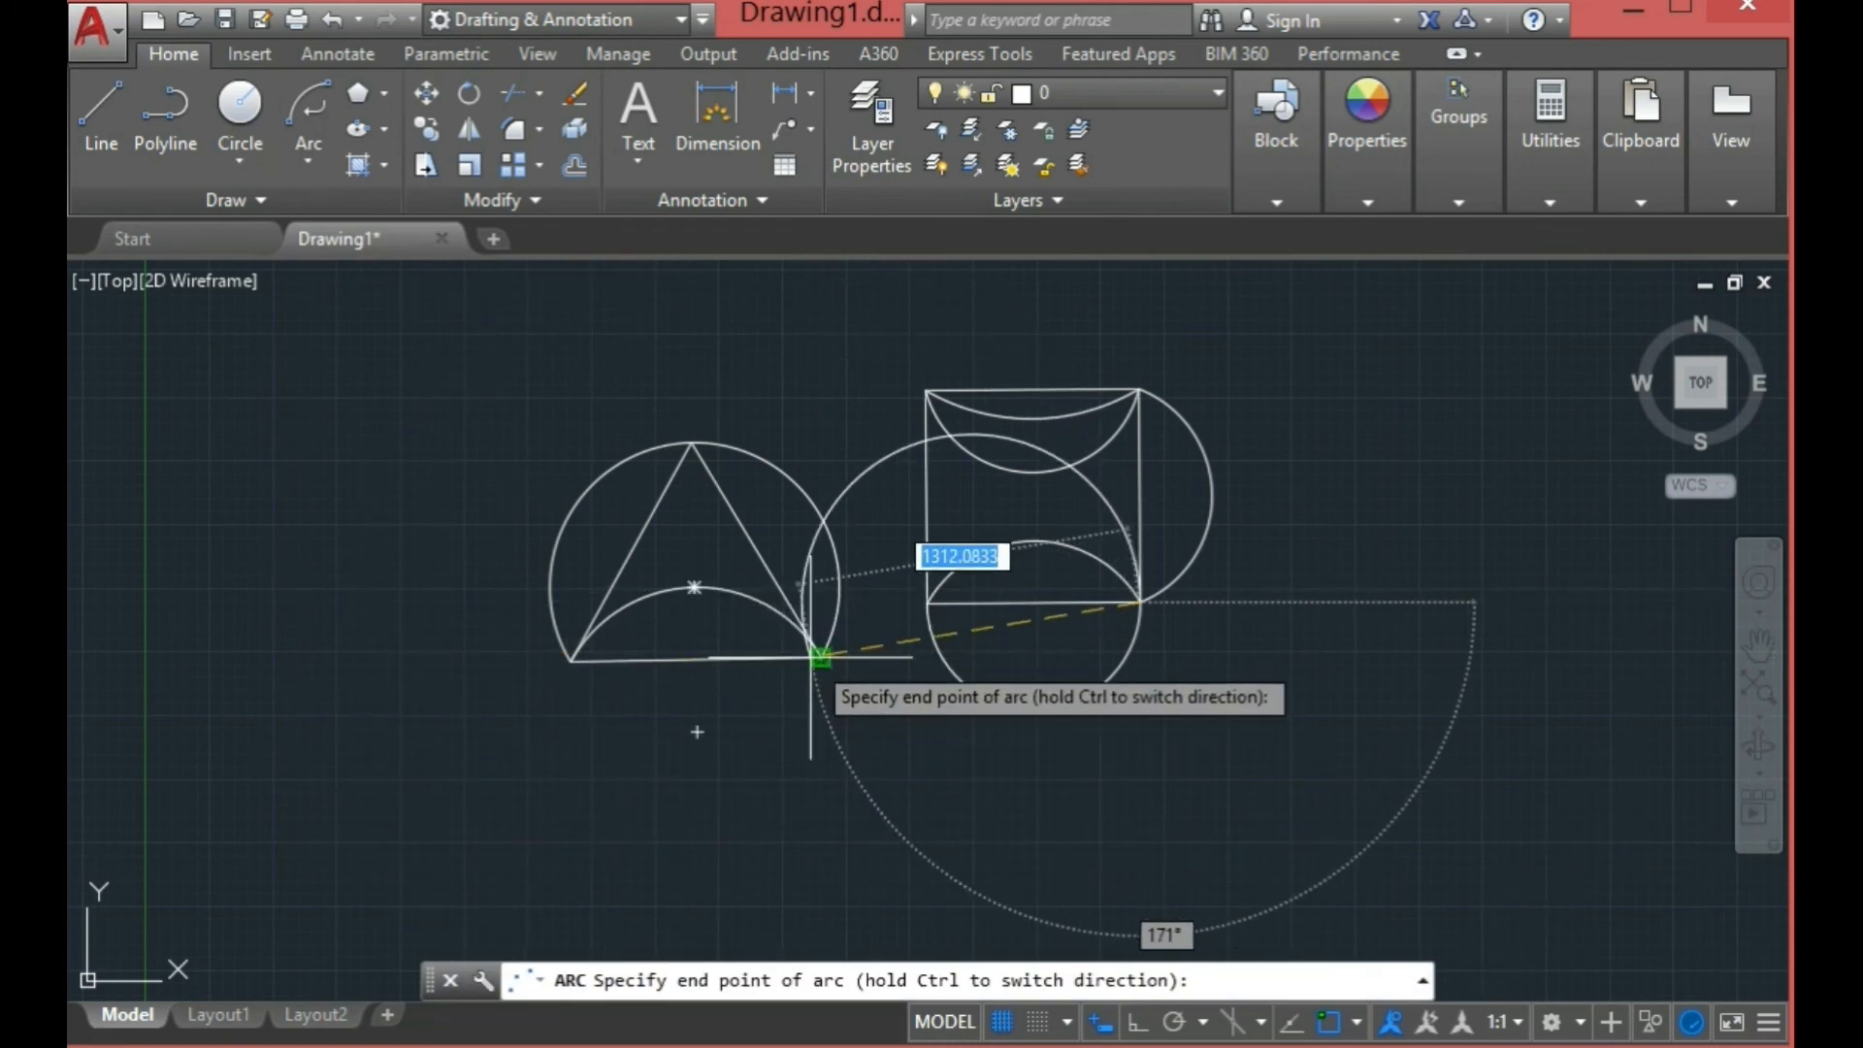
pyautogui.press('Escape')
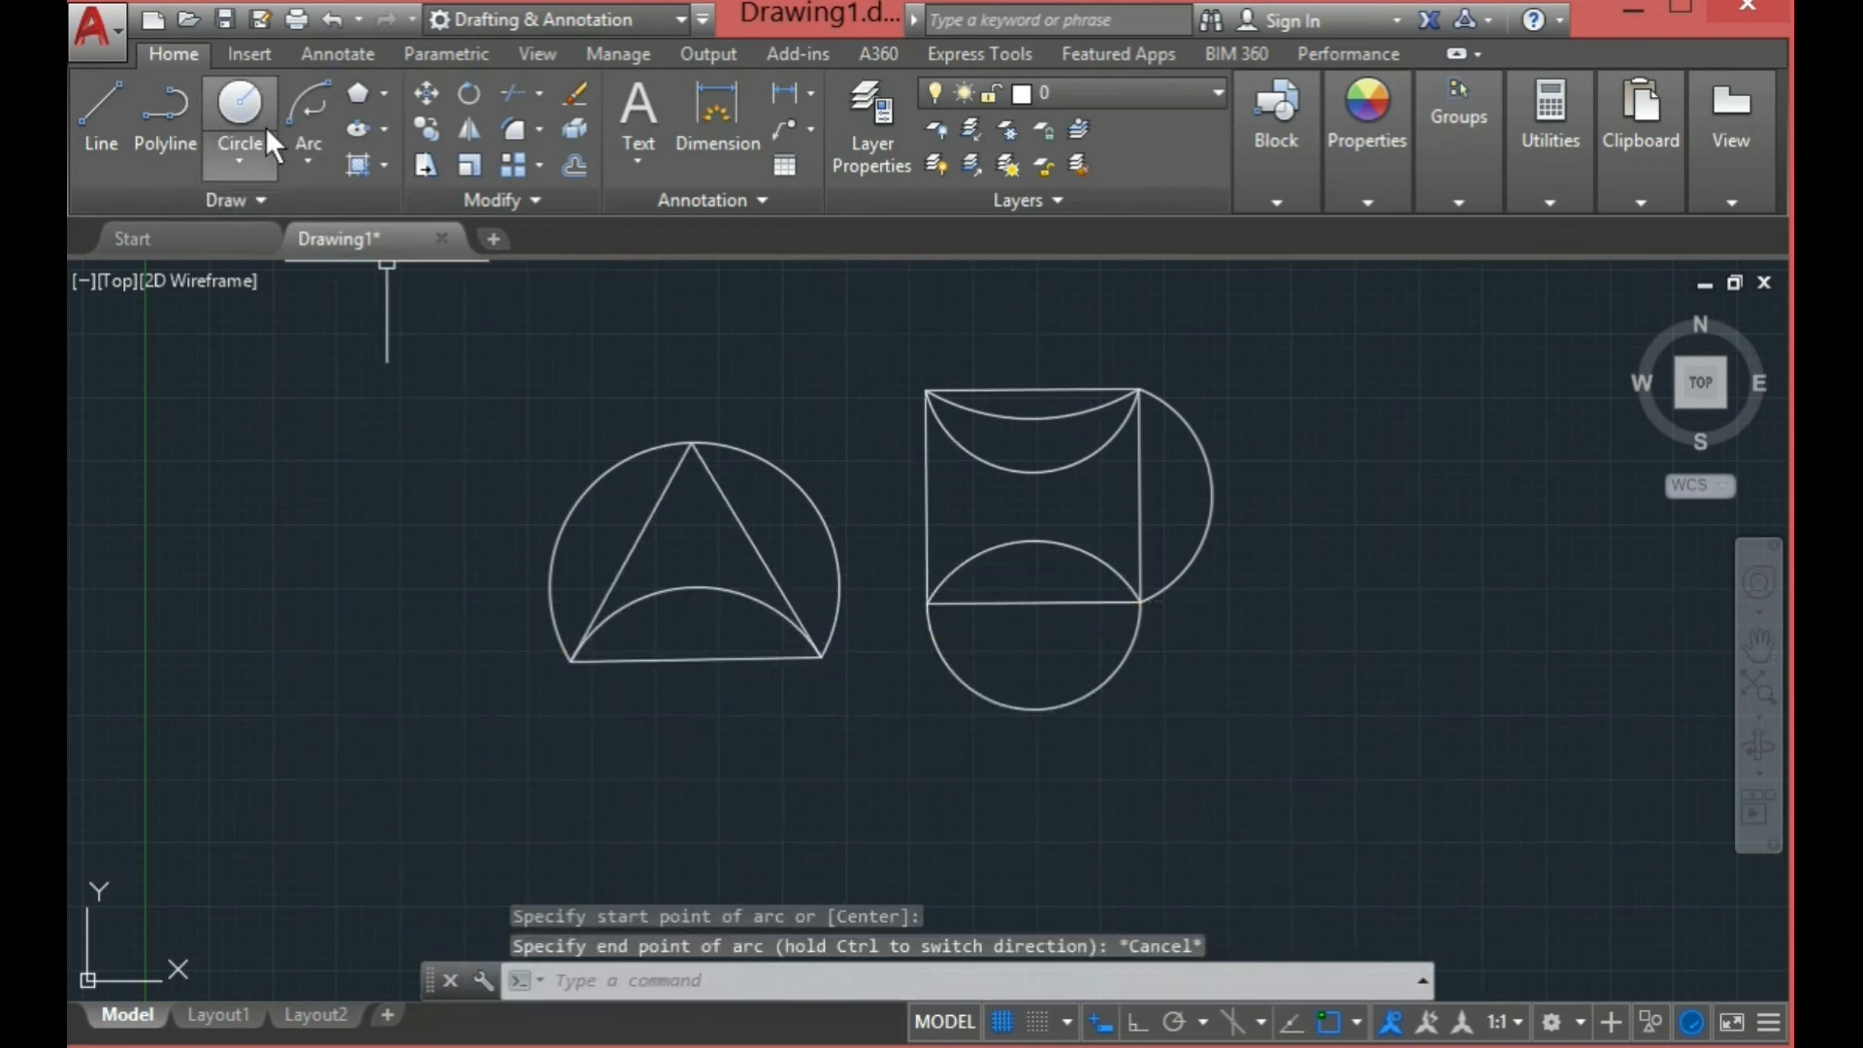
# Step: Draw a freestanding Start, Center, End arc that sags downward in the empty area below and left of the triangle
pyautogui.click(312, 163)
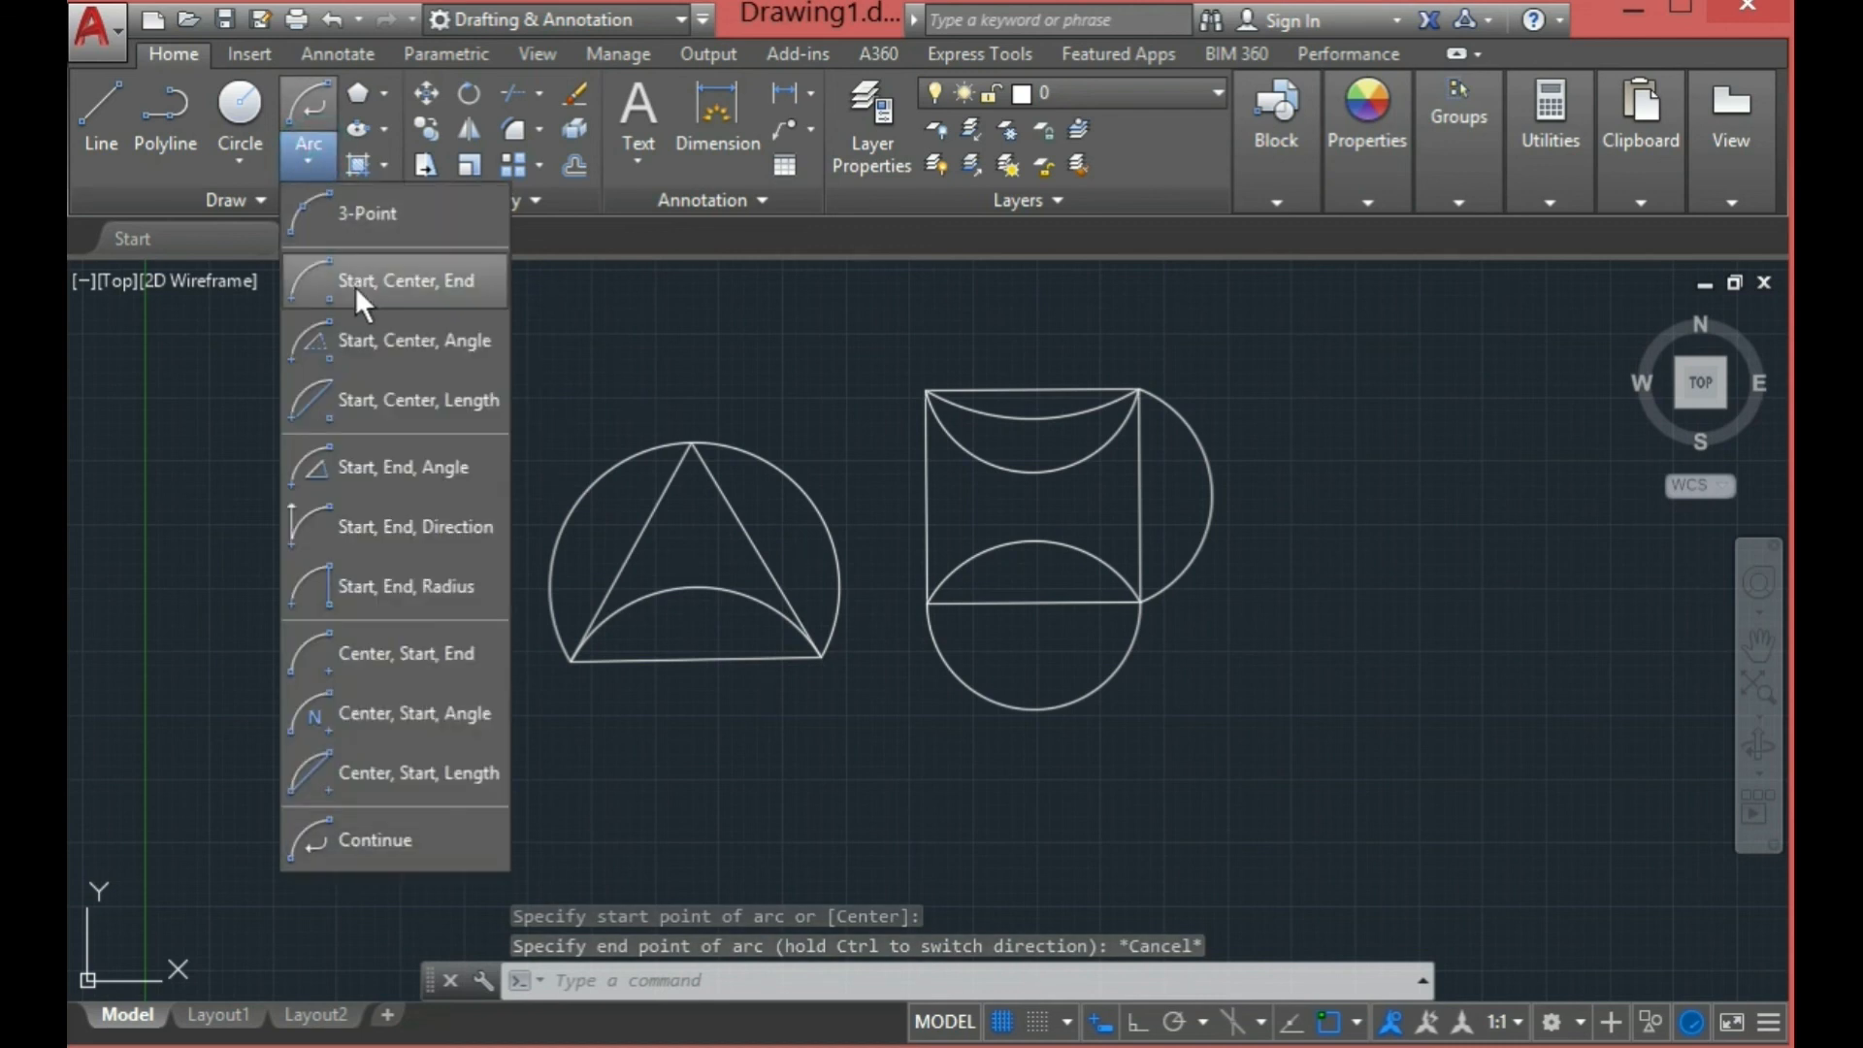
pyautogui.click(356, 287)
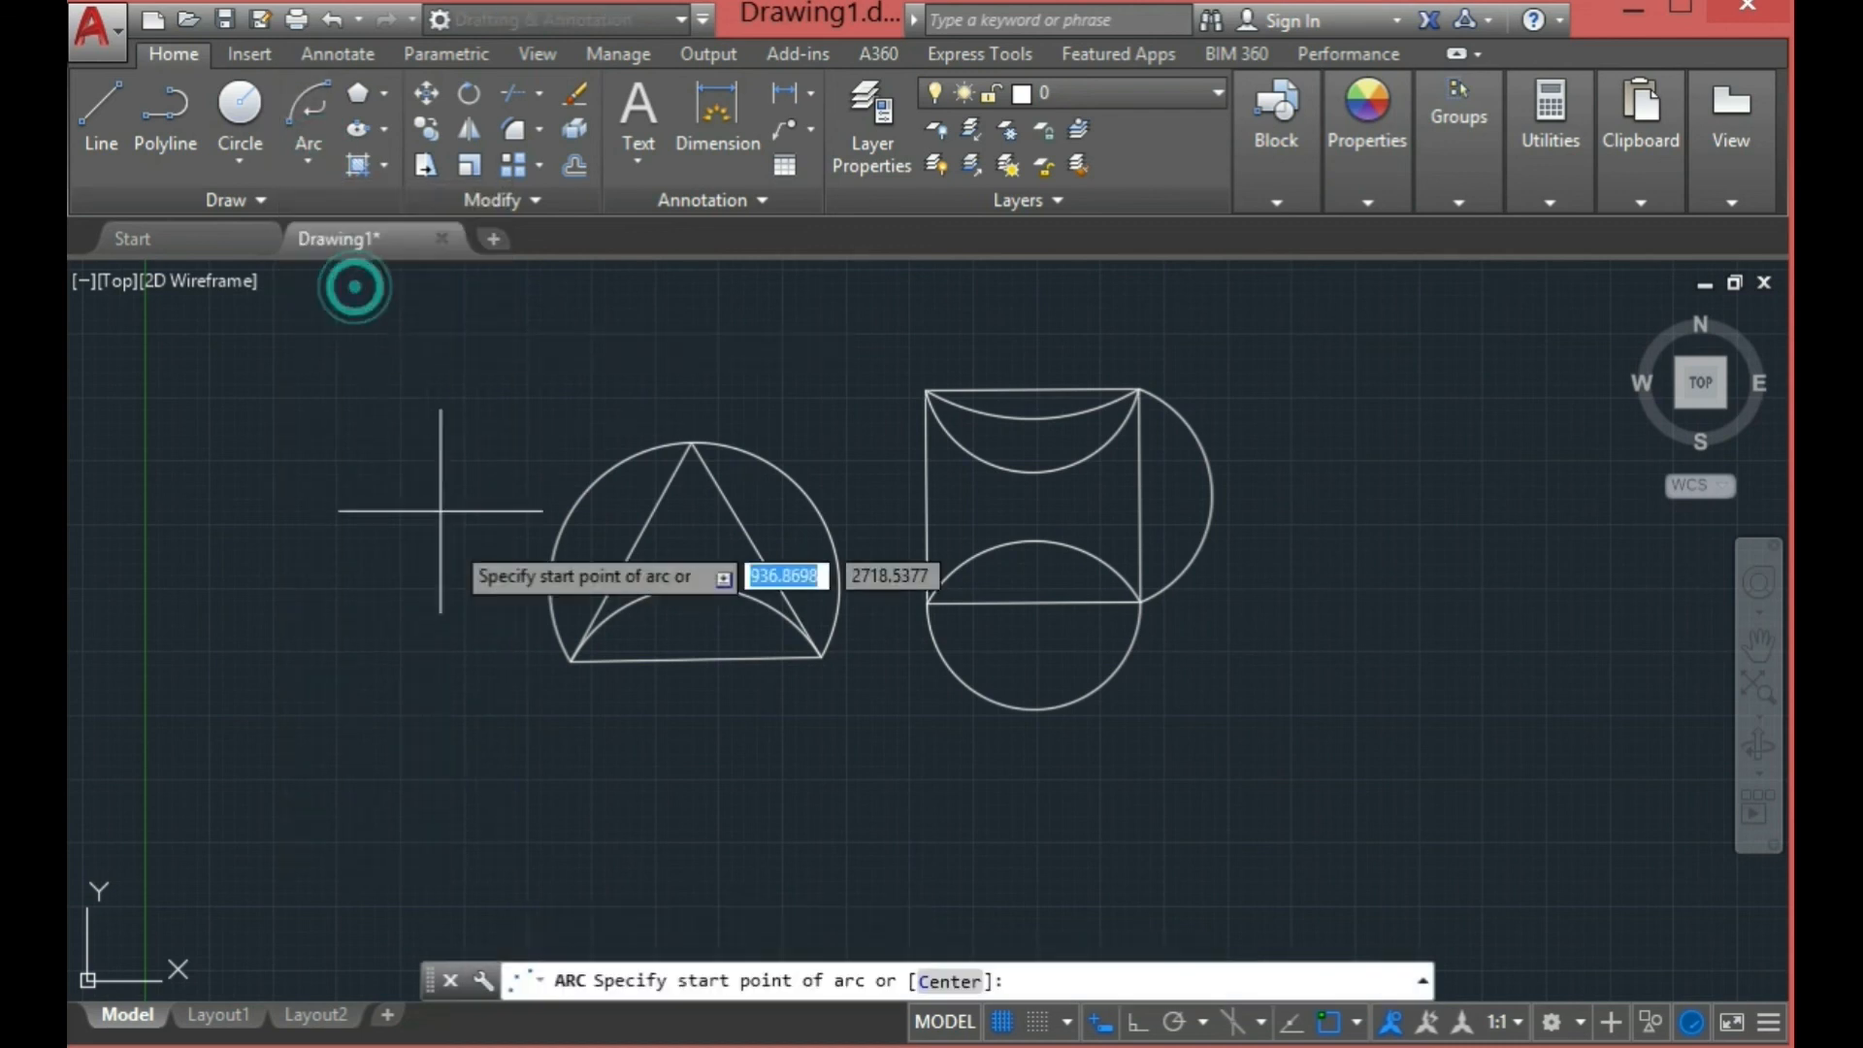
pyautogui.click(291, 816)
pyautogui.click(376, 773)
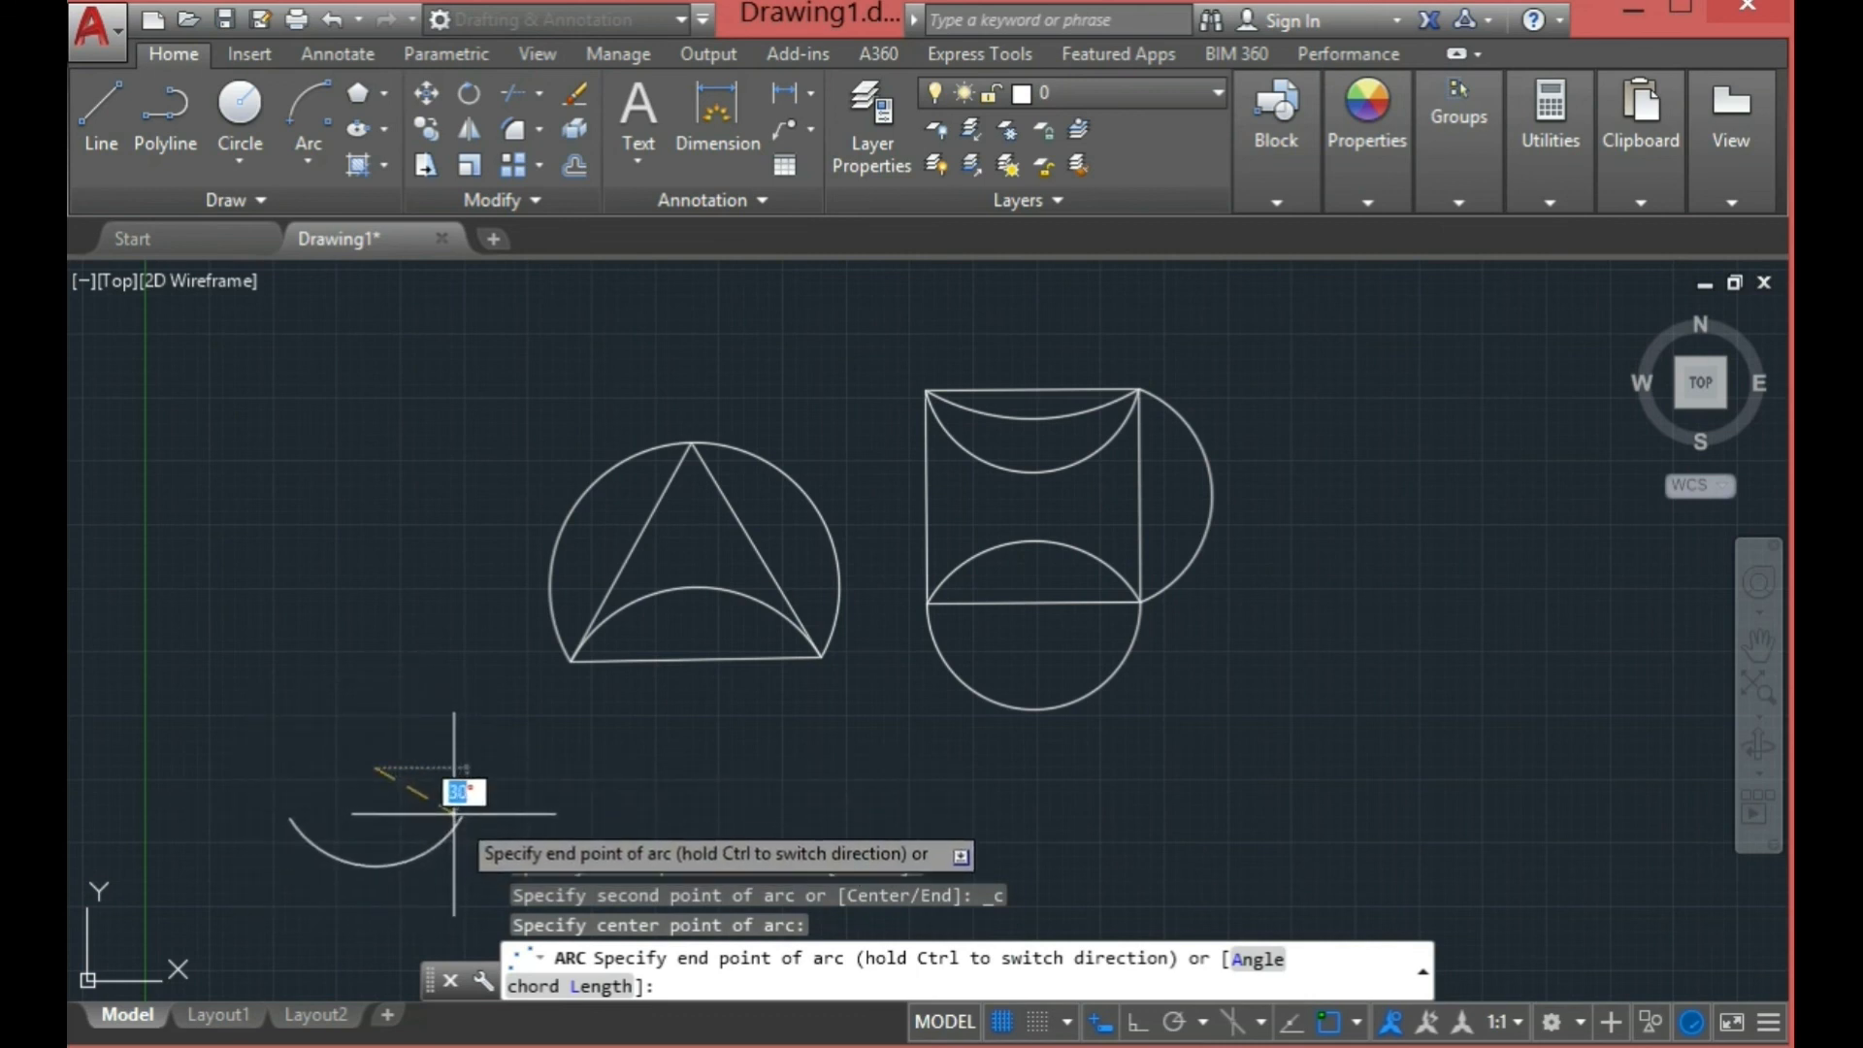
pyautogui.click(453, 815)
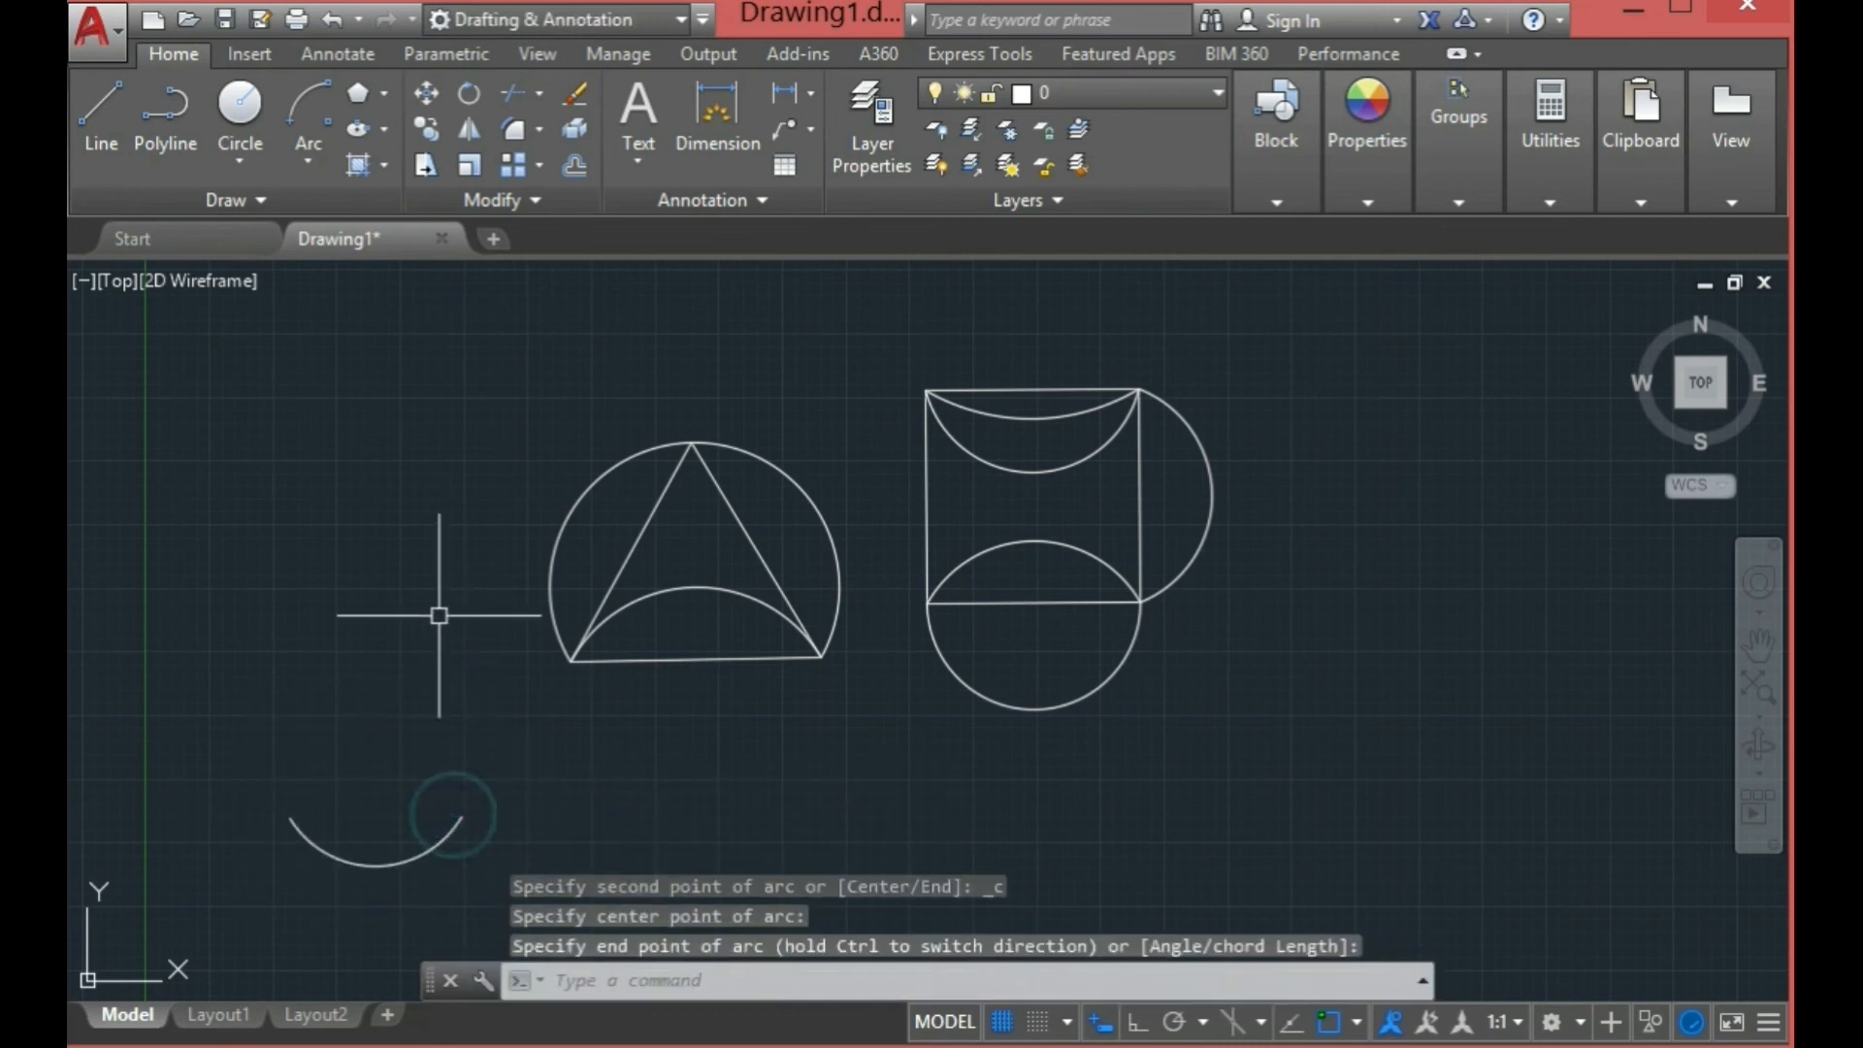
# Step: Add a Continue arc from the right end of the freestanding arc, bulging upward and ending below the triangle
pyautogui.click(318, 167)
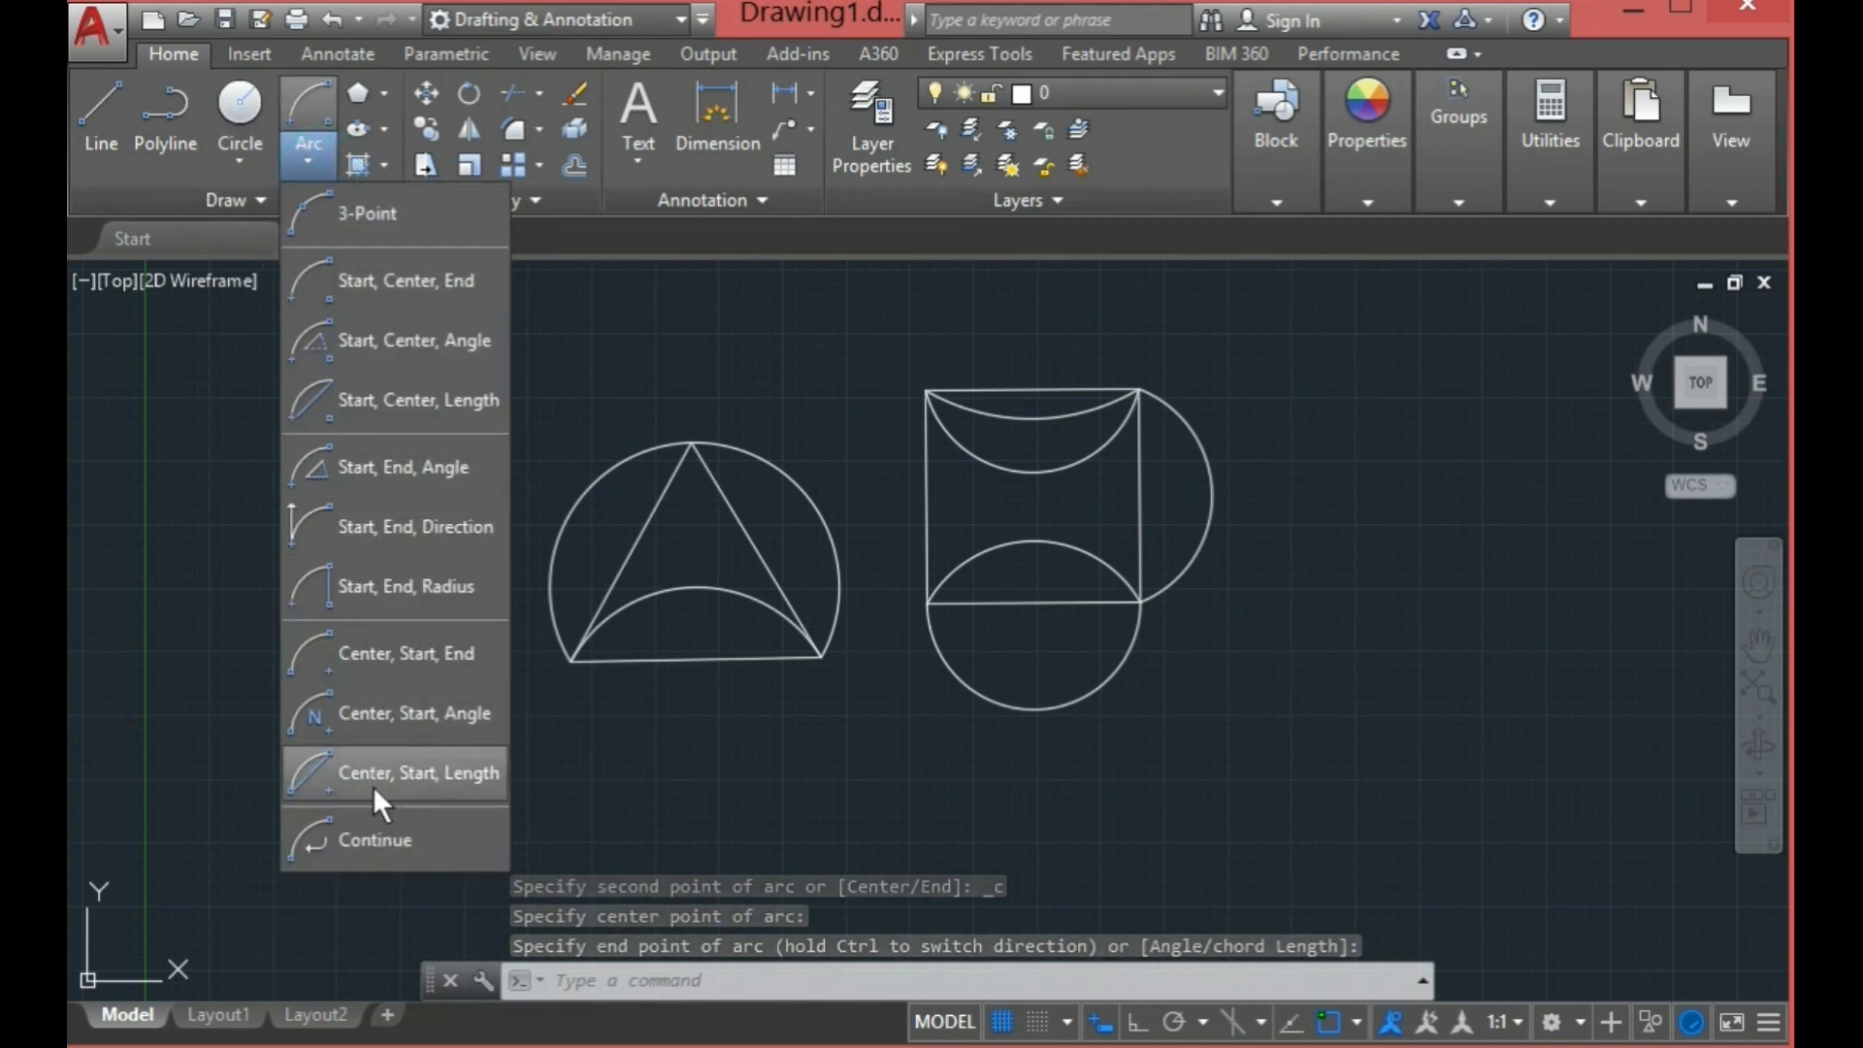
pyautogui.click(374, 837)
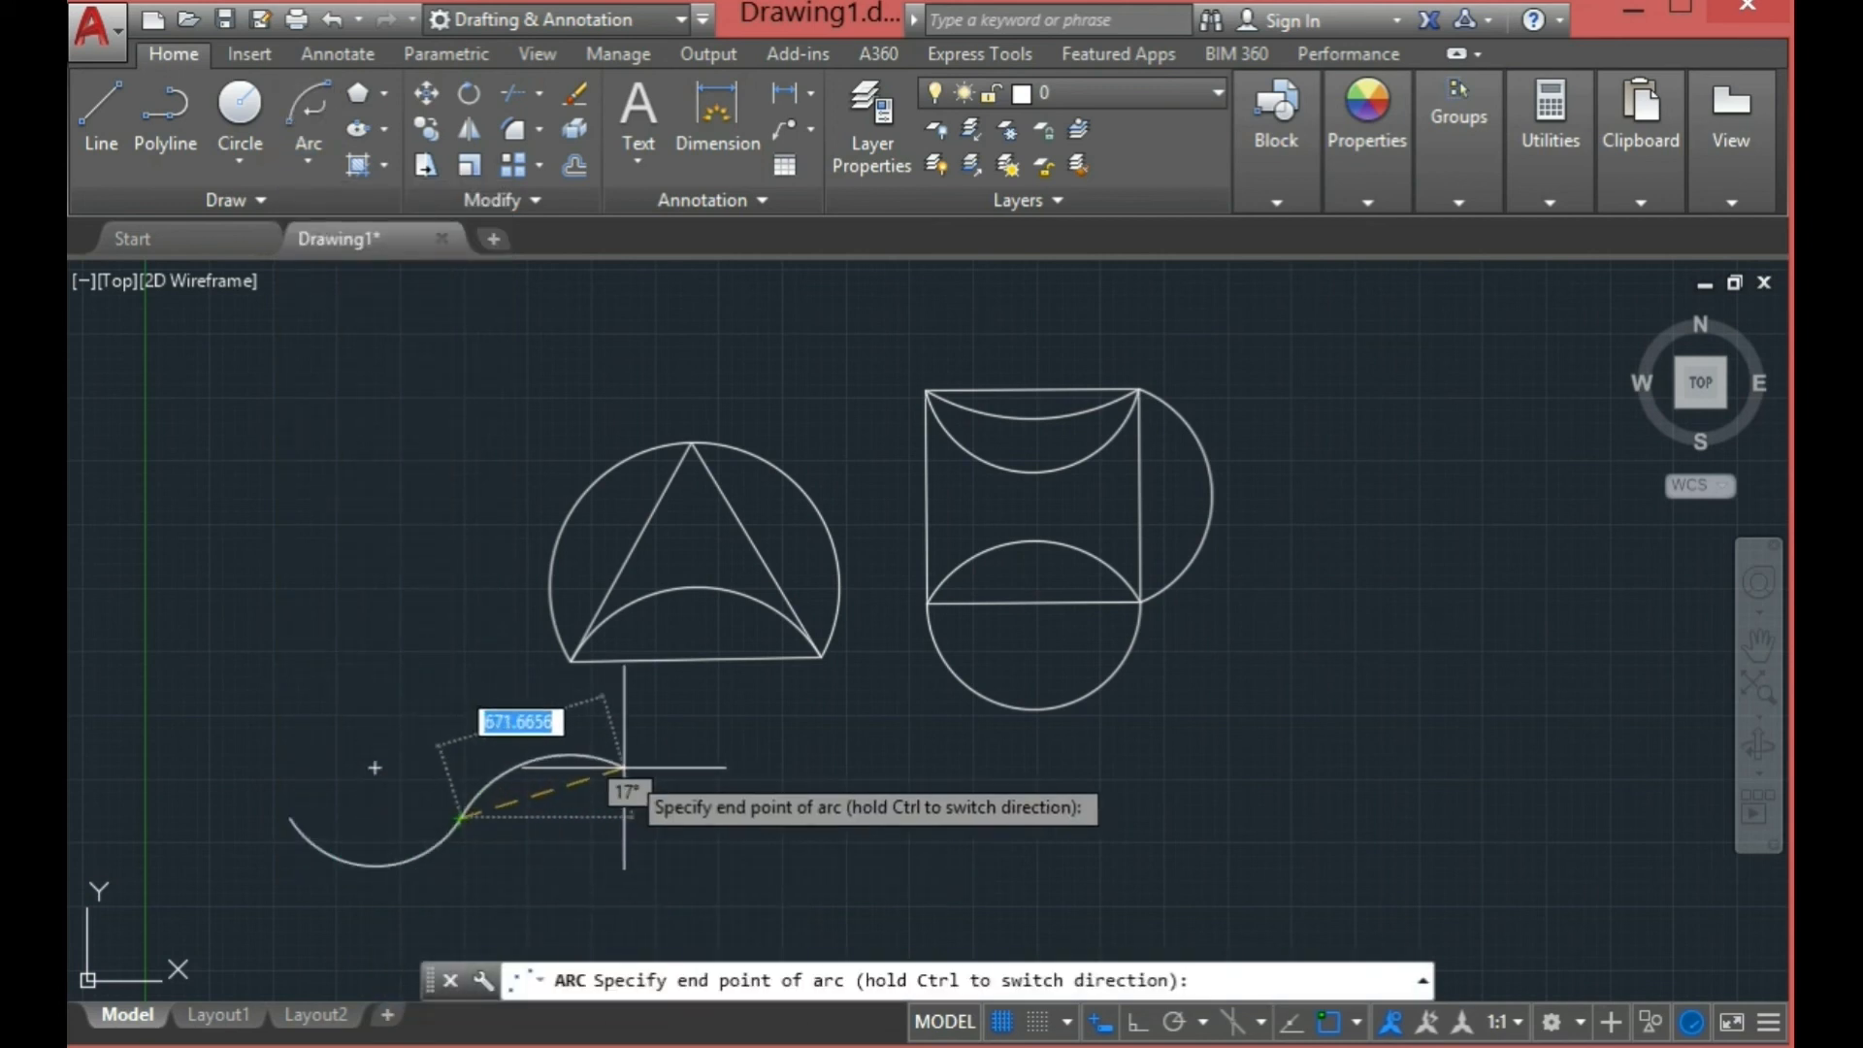
pyautogui.click(648, 813)
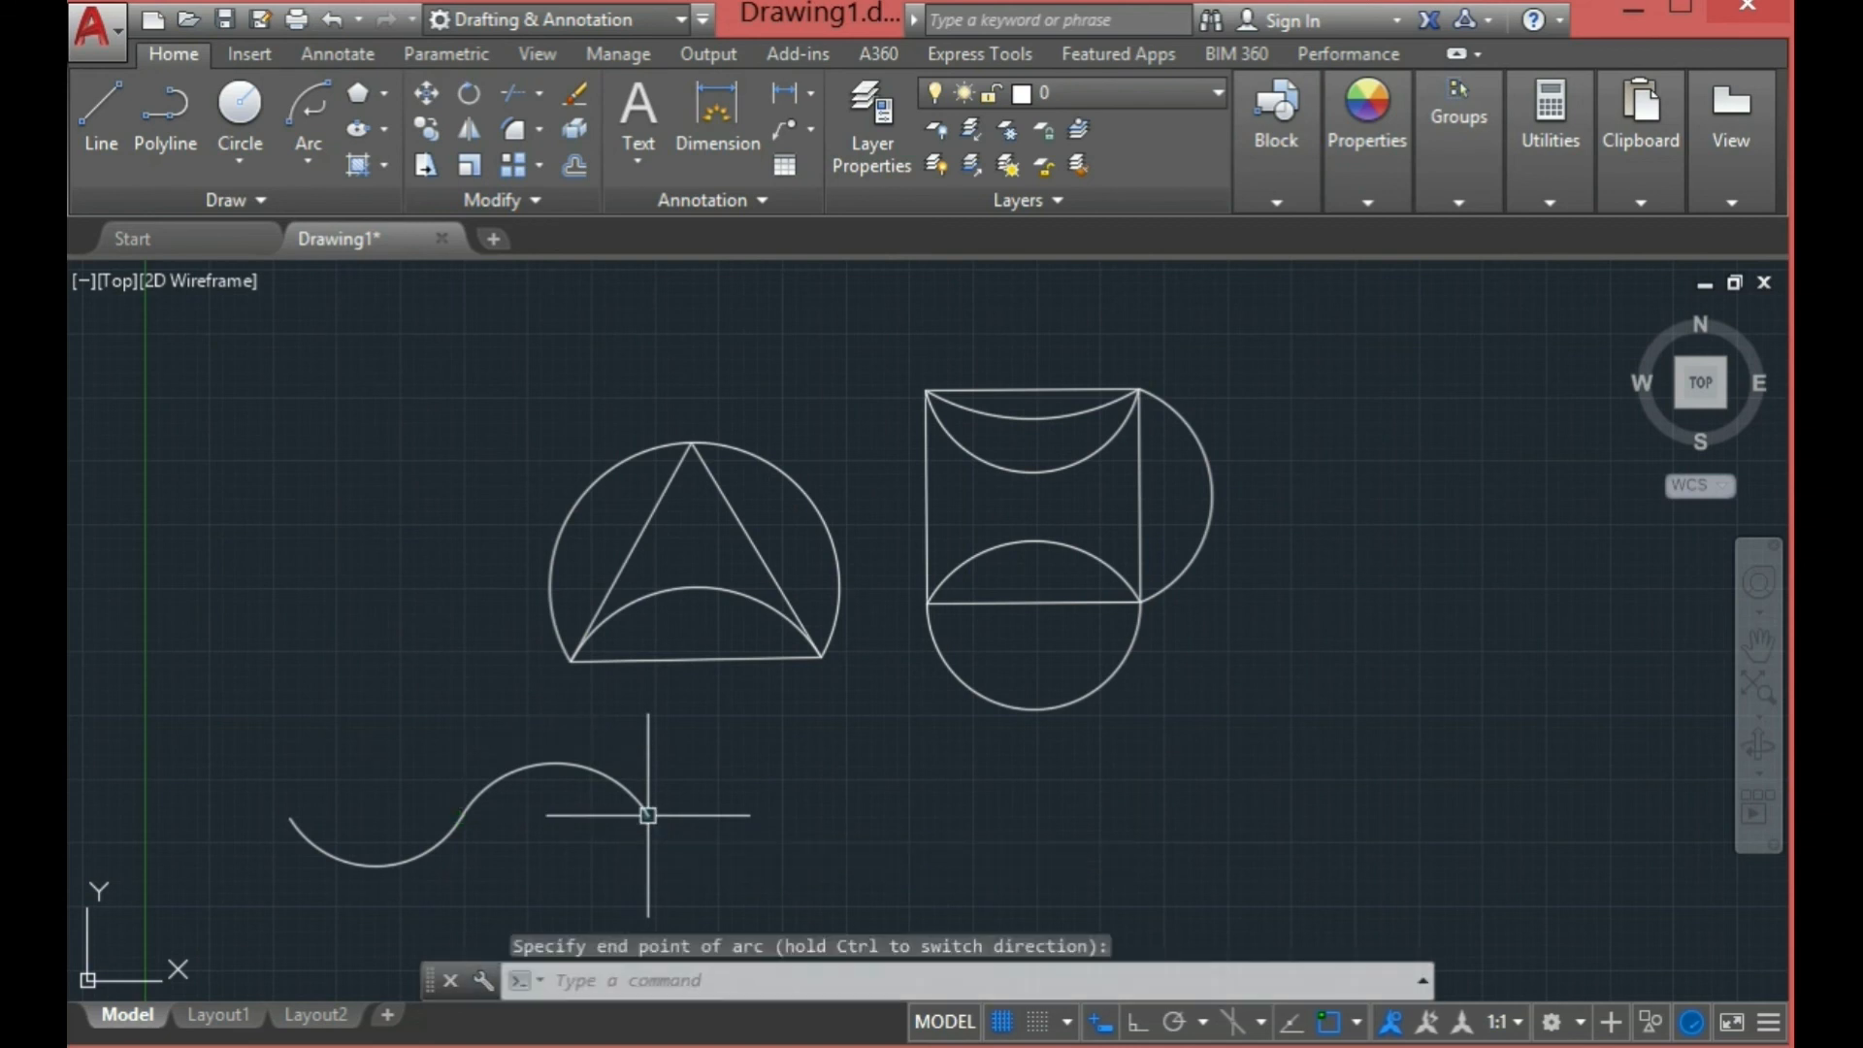
# Step: Extend the wave to the right with three more Continue arcs, alternately sagging, bulging upward and sagging, ending below and right of the square
pyautogui.click(300, 118)
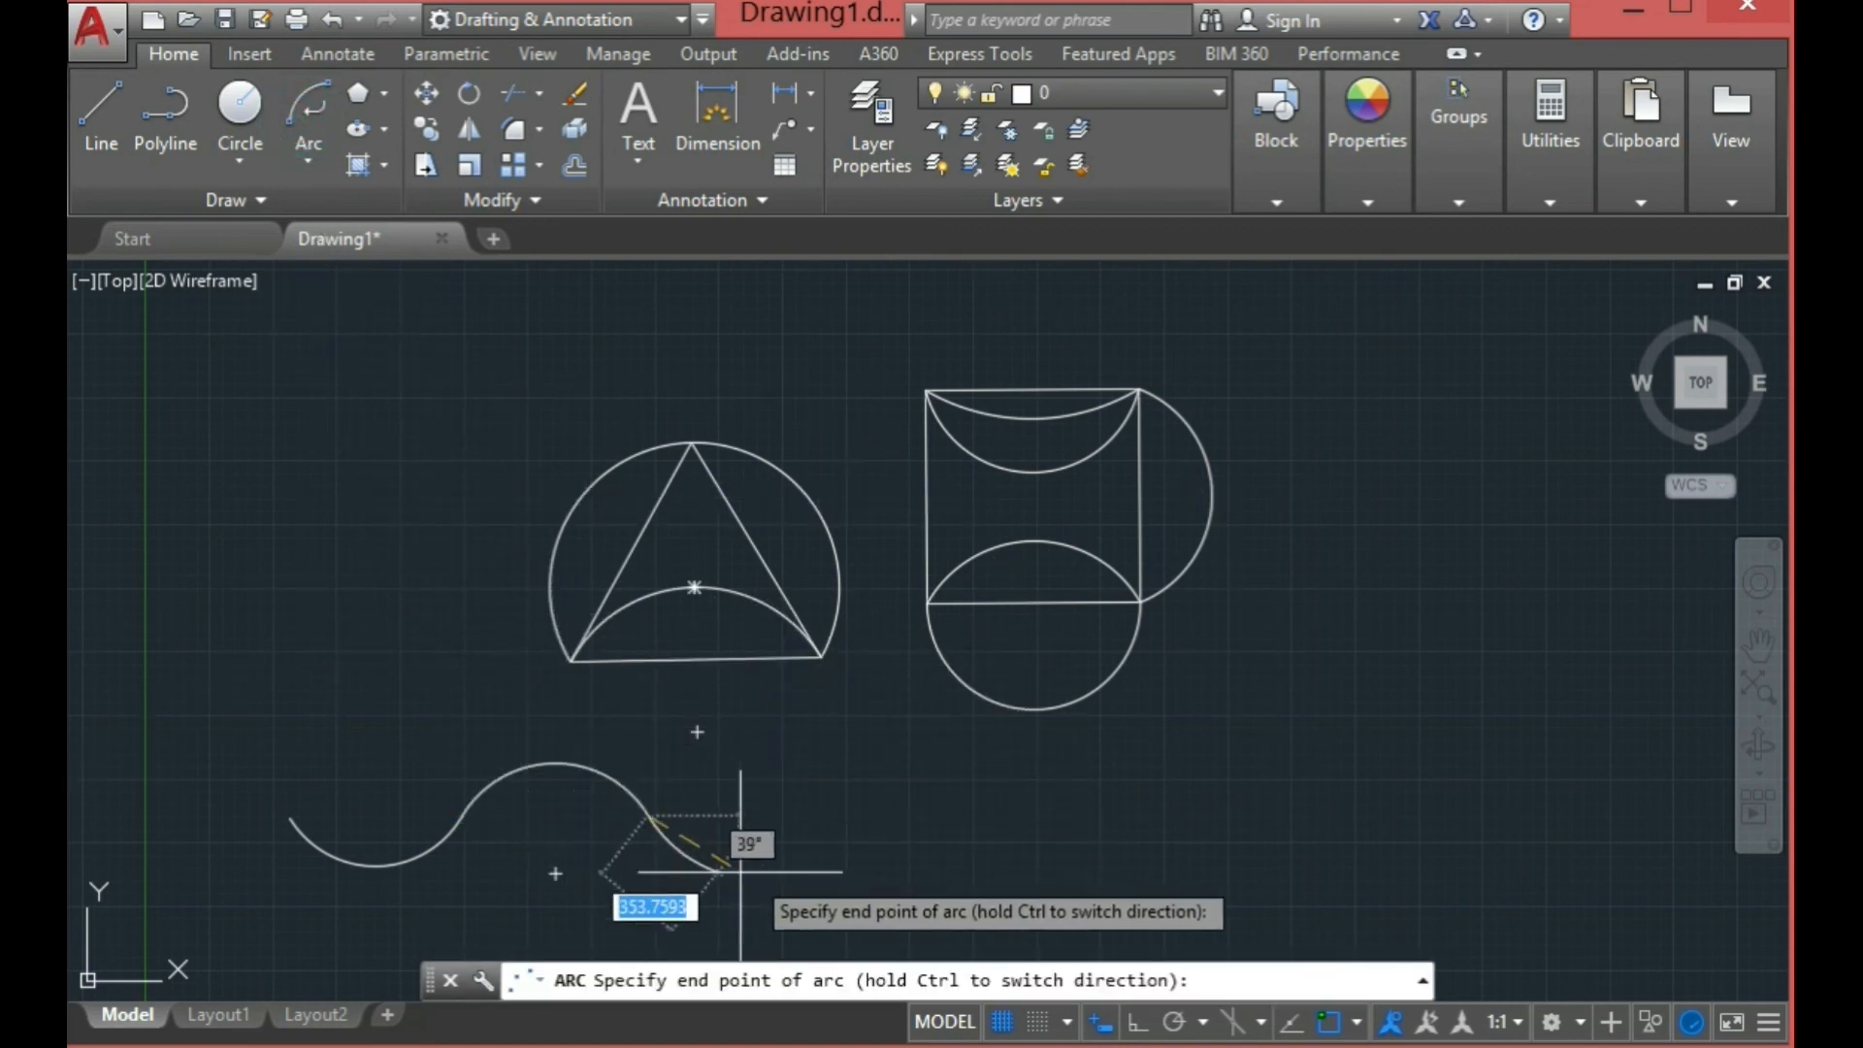
pyautogui.click(861, 805)
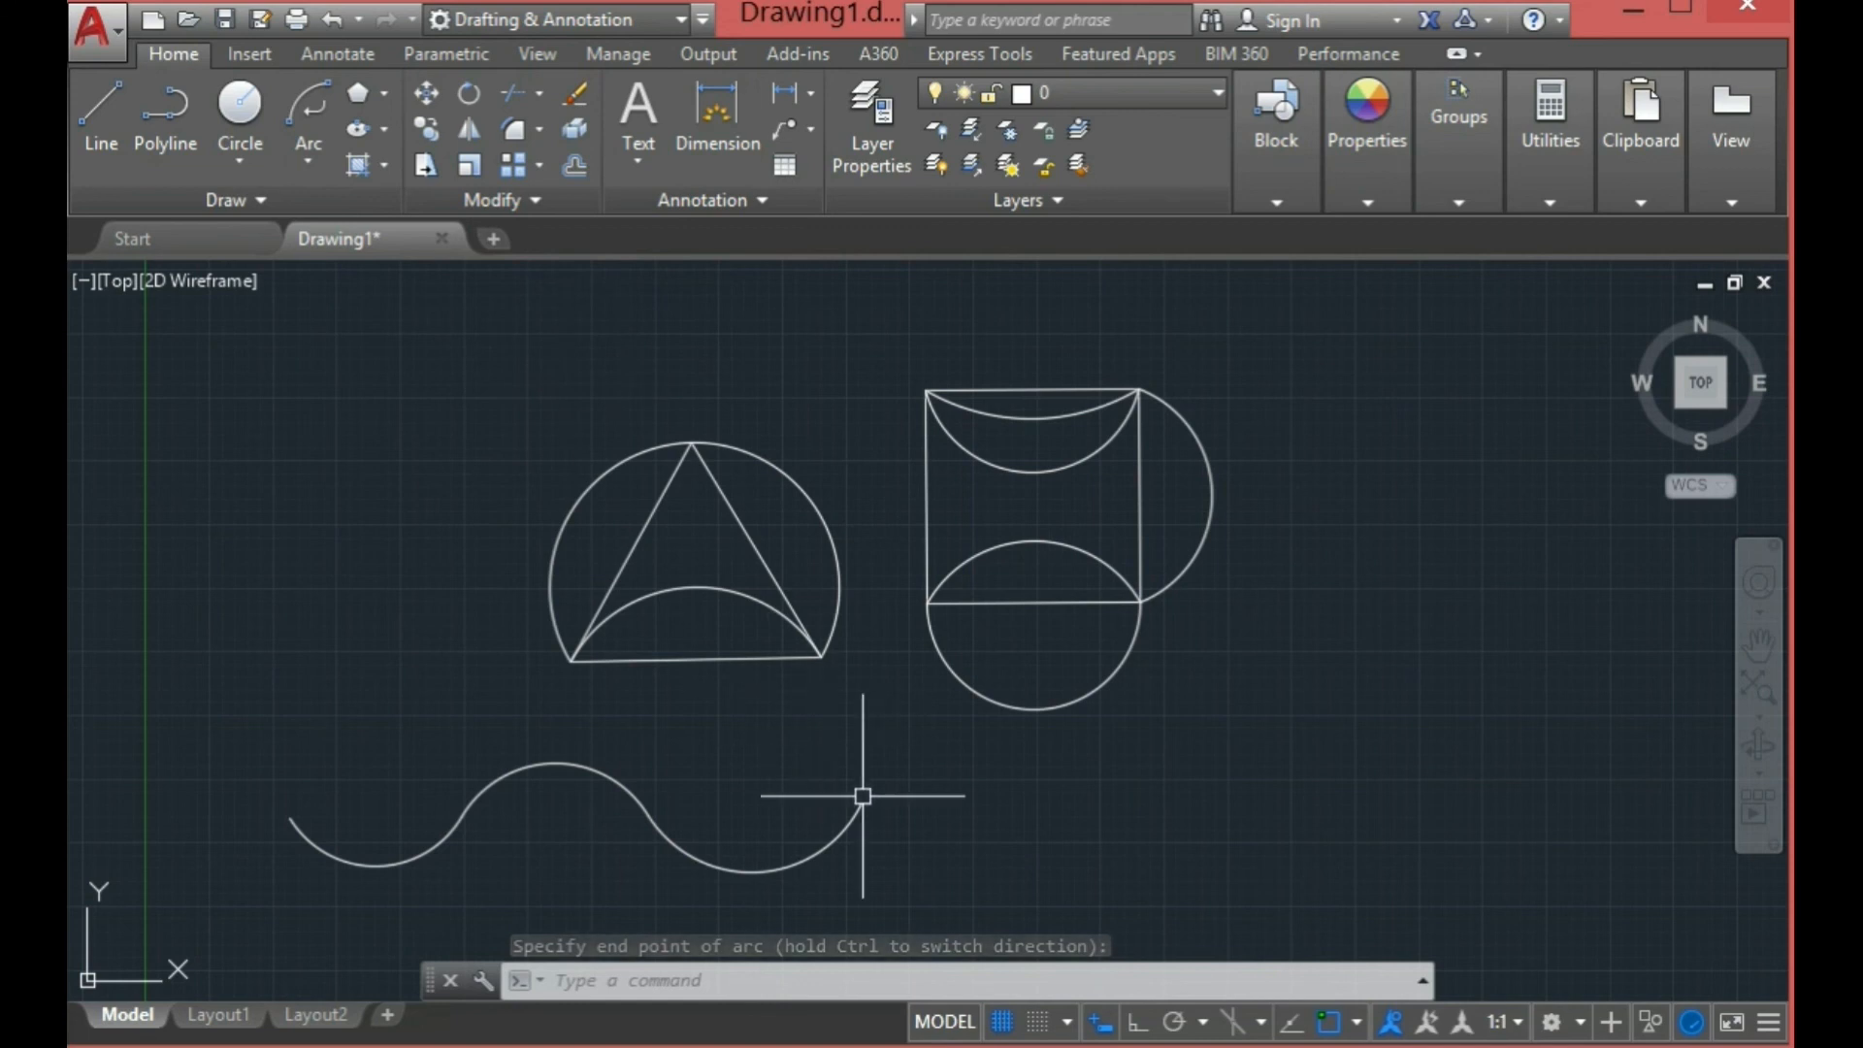
pyautogui.click(310, 113)
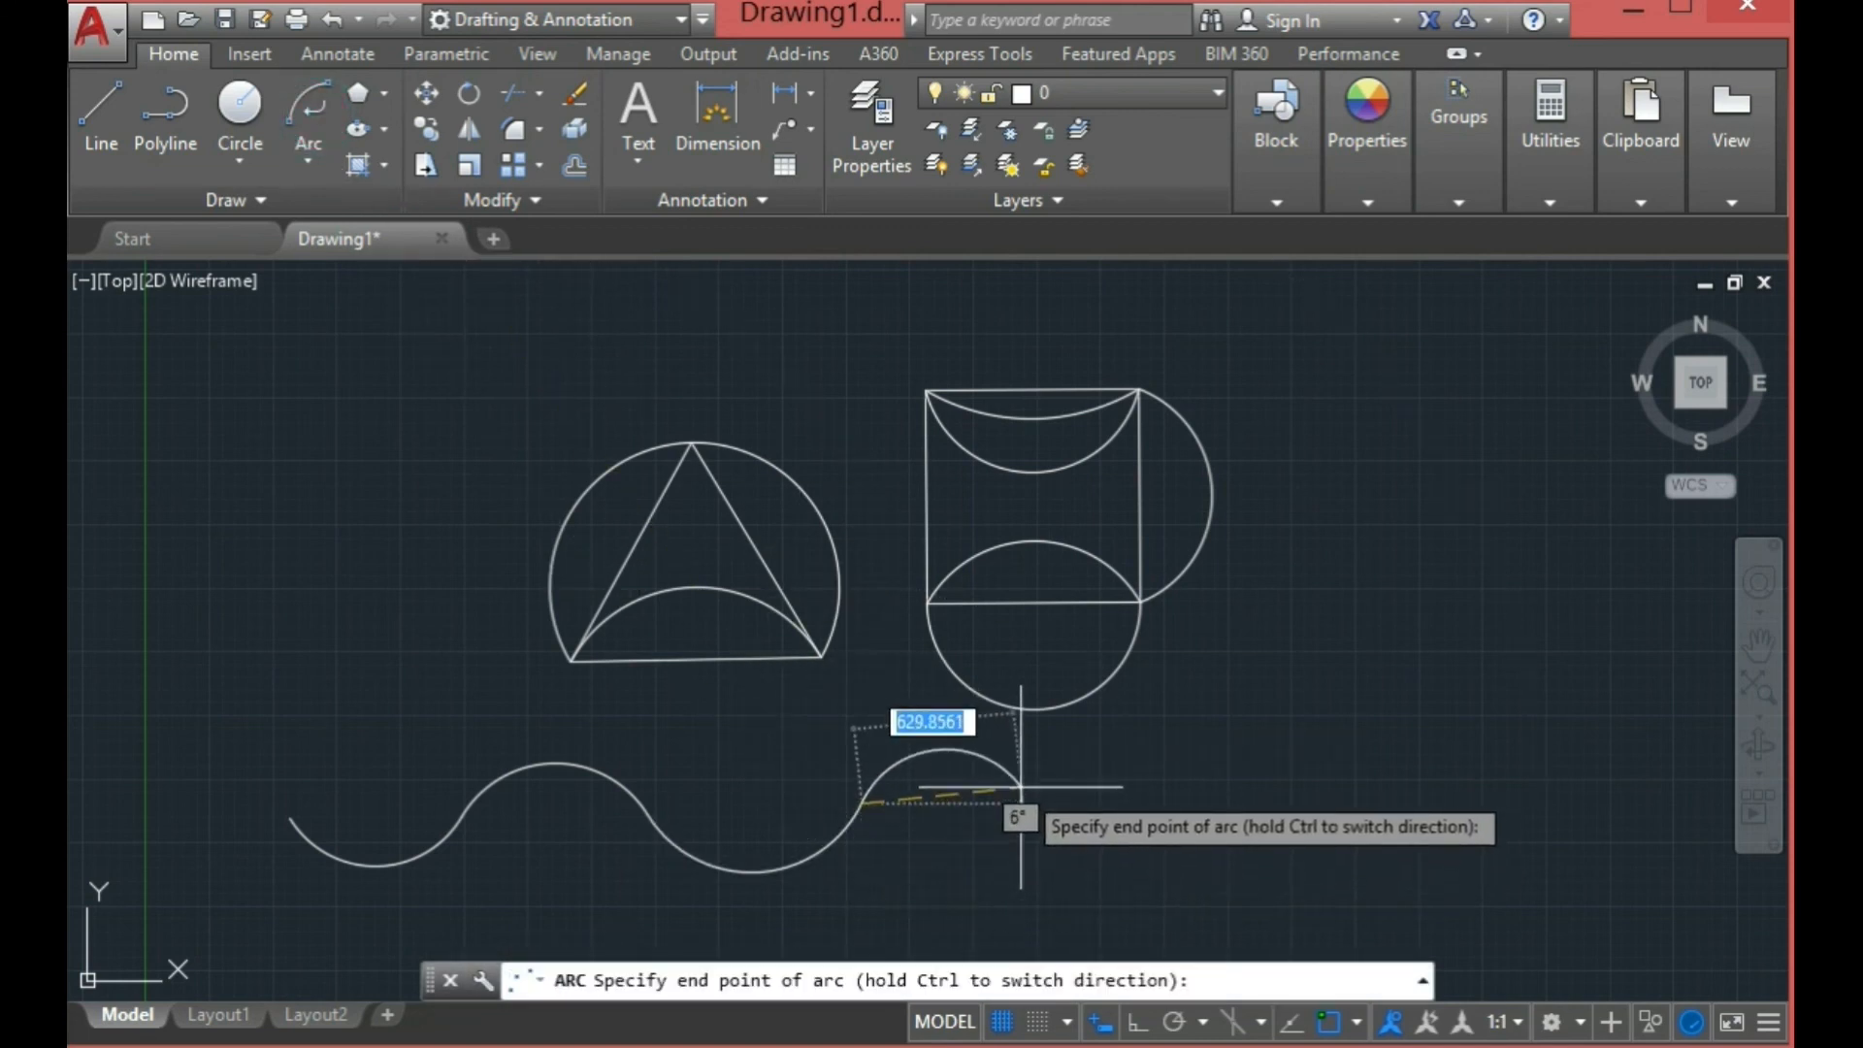
pyautogui.click(1079, 810)
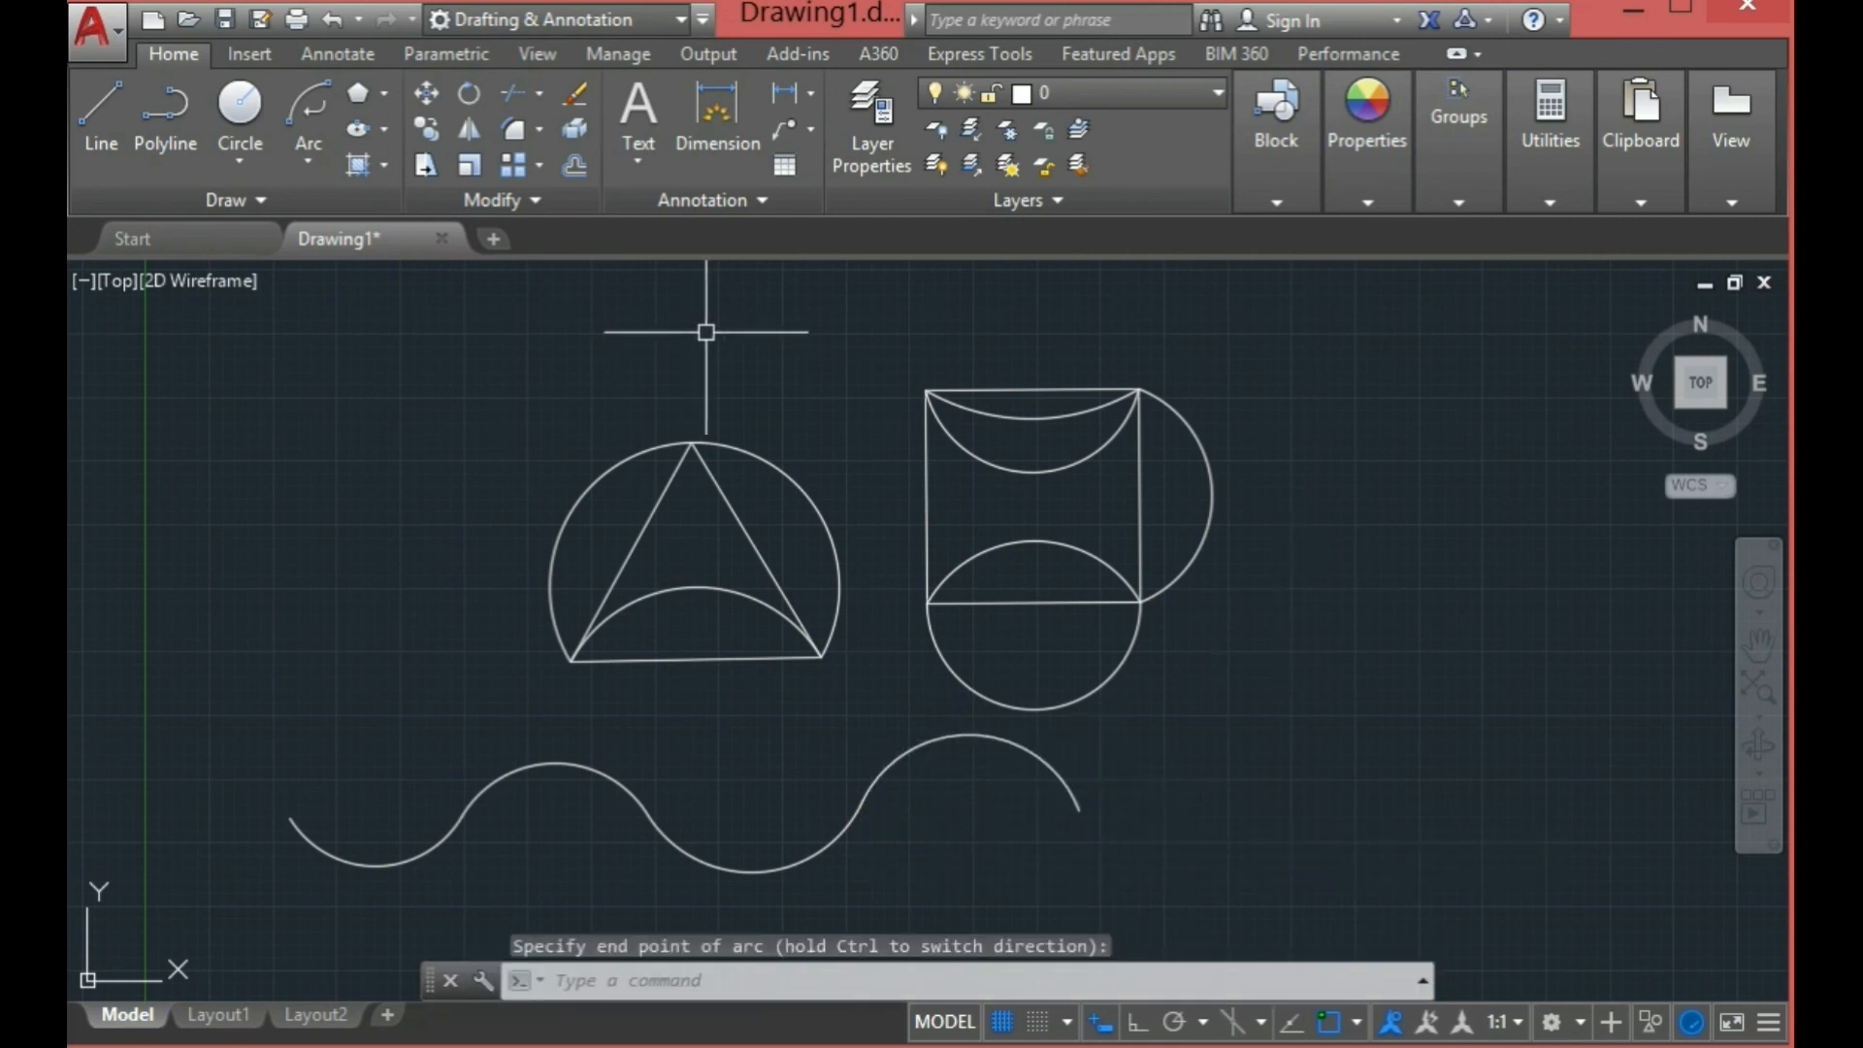
pyautogui.click(312, 106)
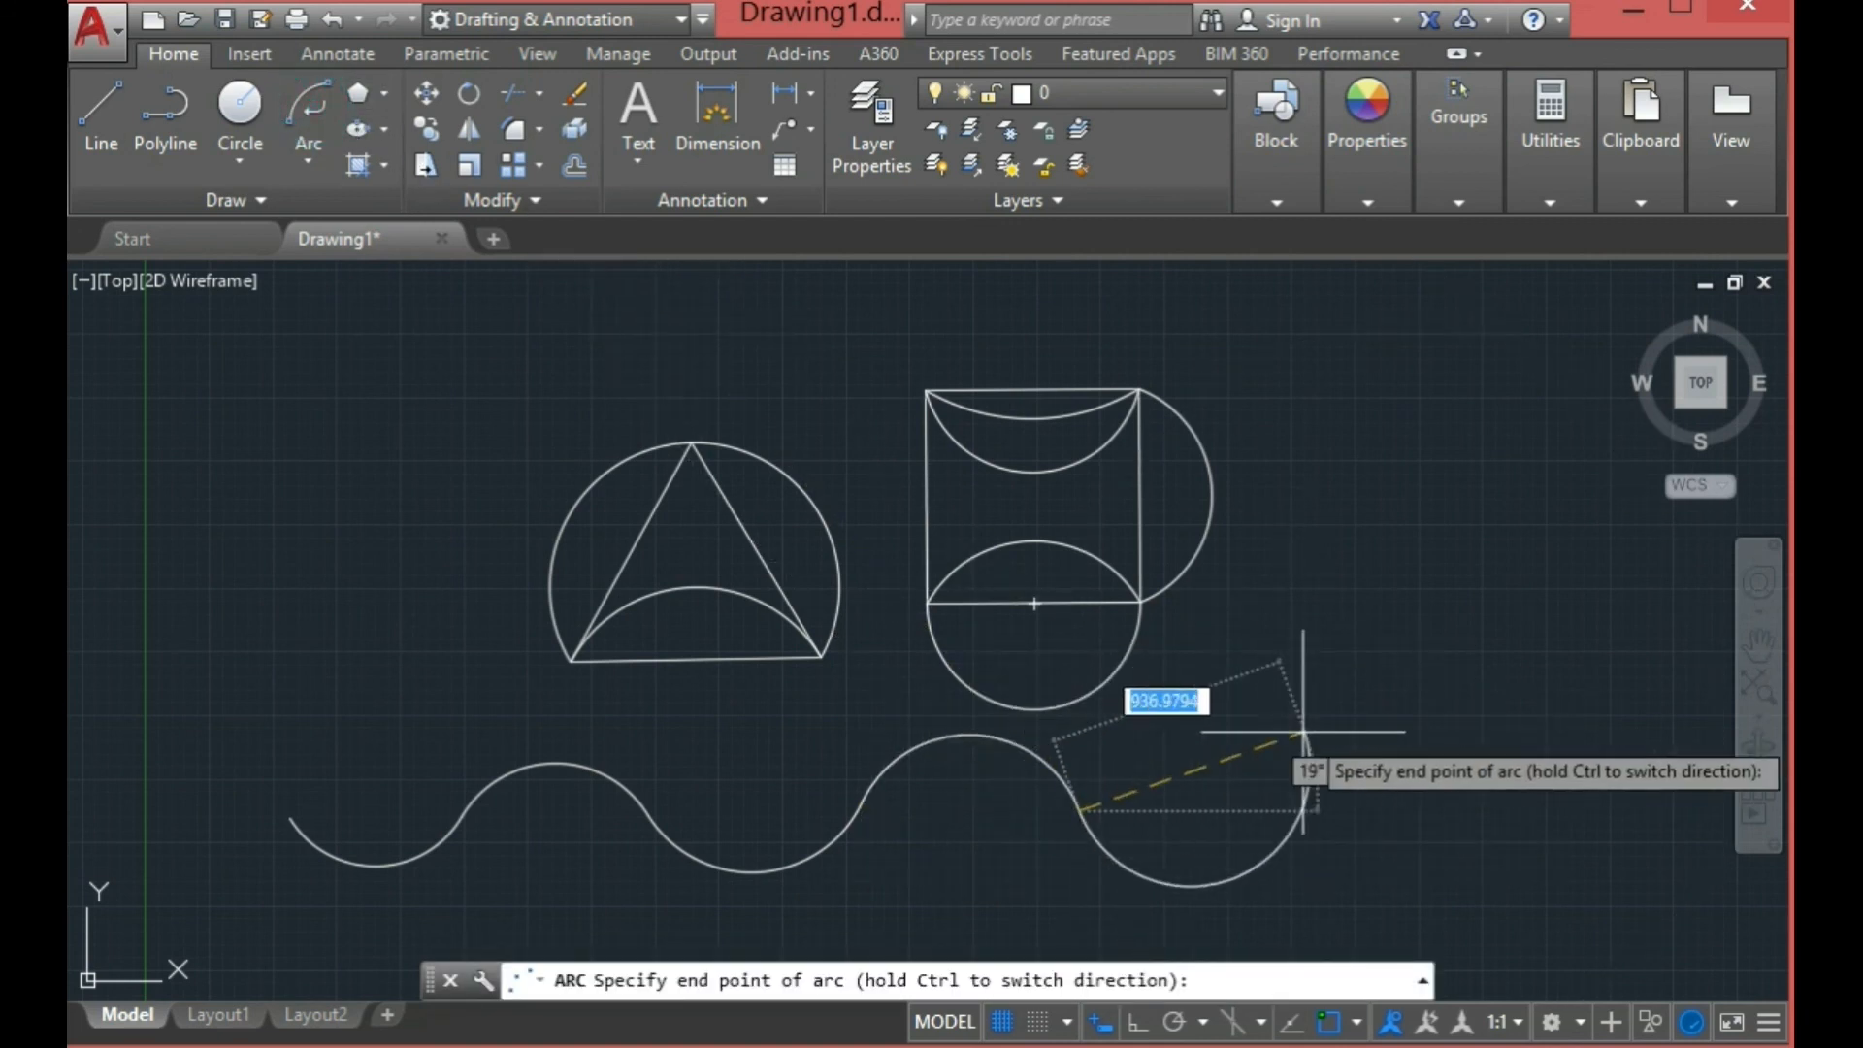
pyautogui.click(1313, 782)
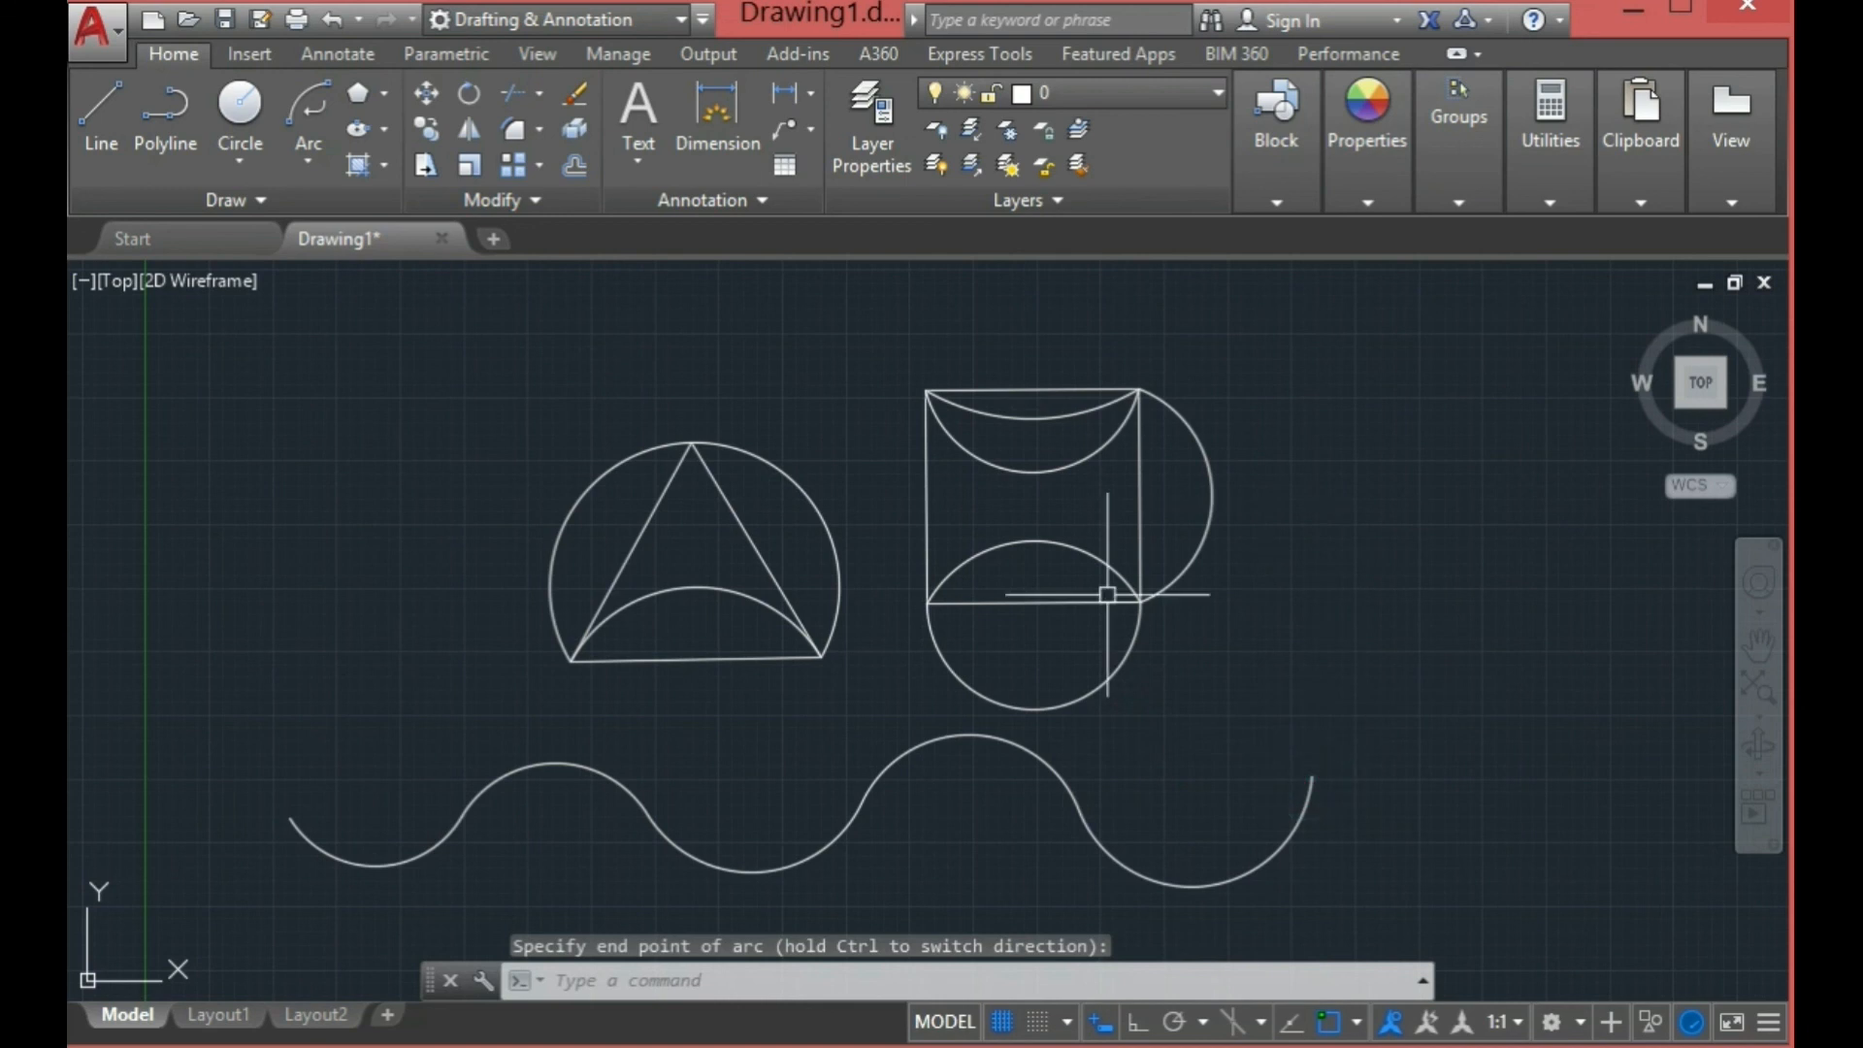
# Step: Add five more Continue arcs from the wave's right end, curling counterclockwise into a progressively tighter inward spiral below and right of the square
pyautogui.click(321, 109)
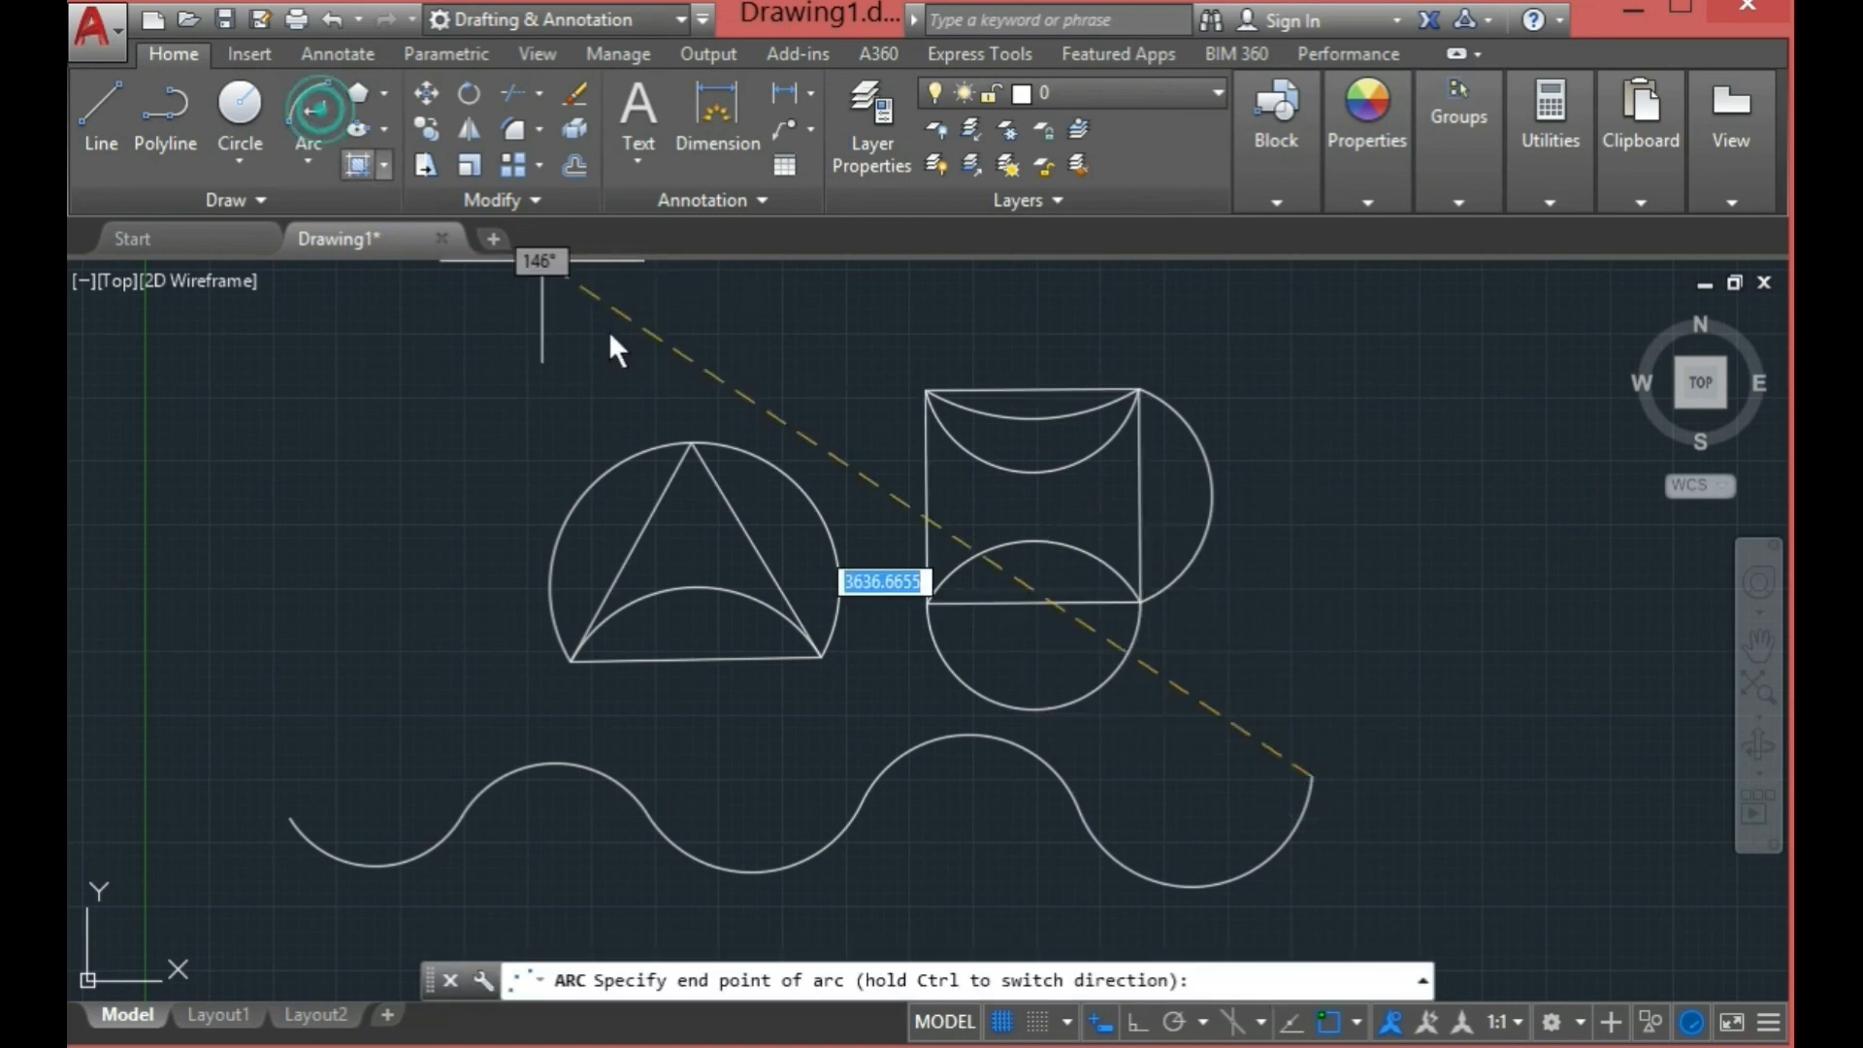
pyautogui.click(1115, 849)
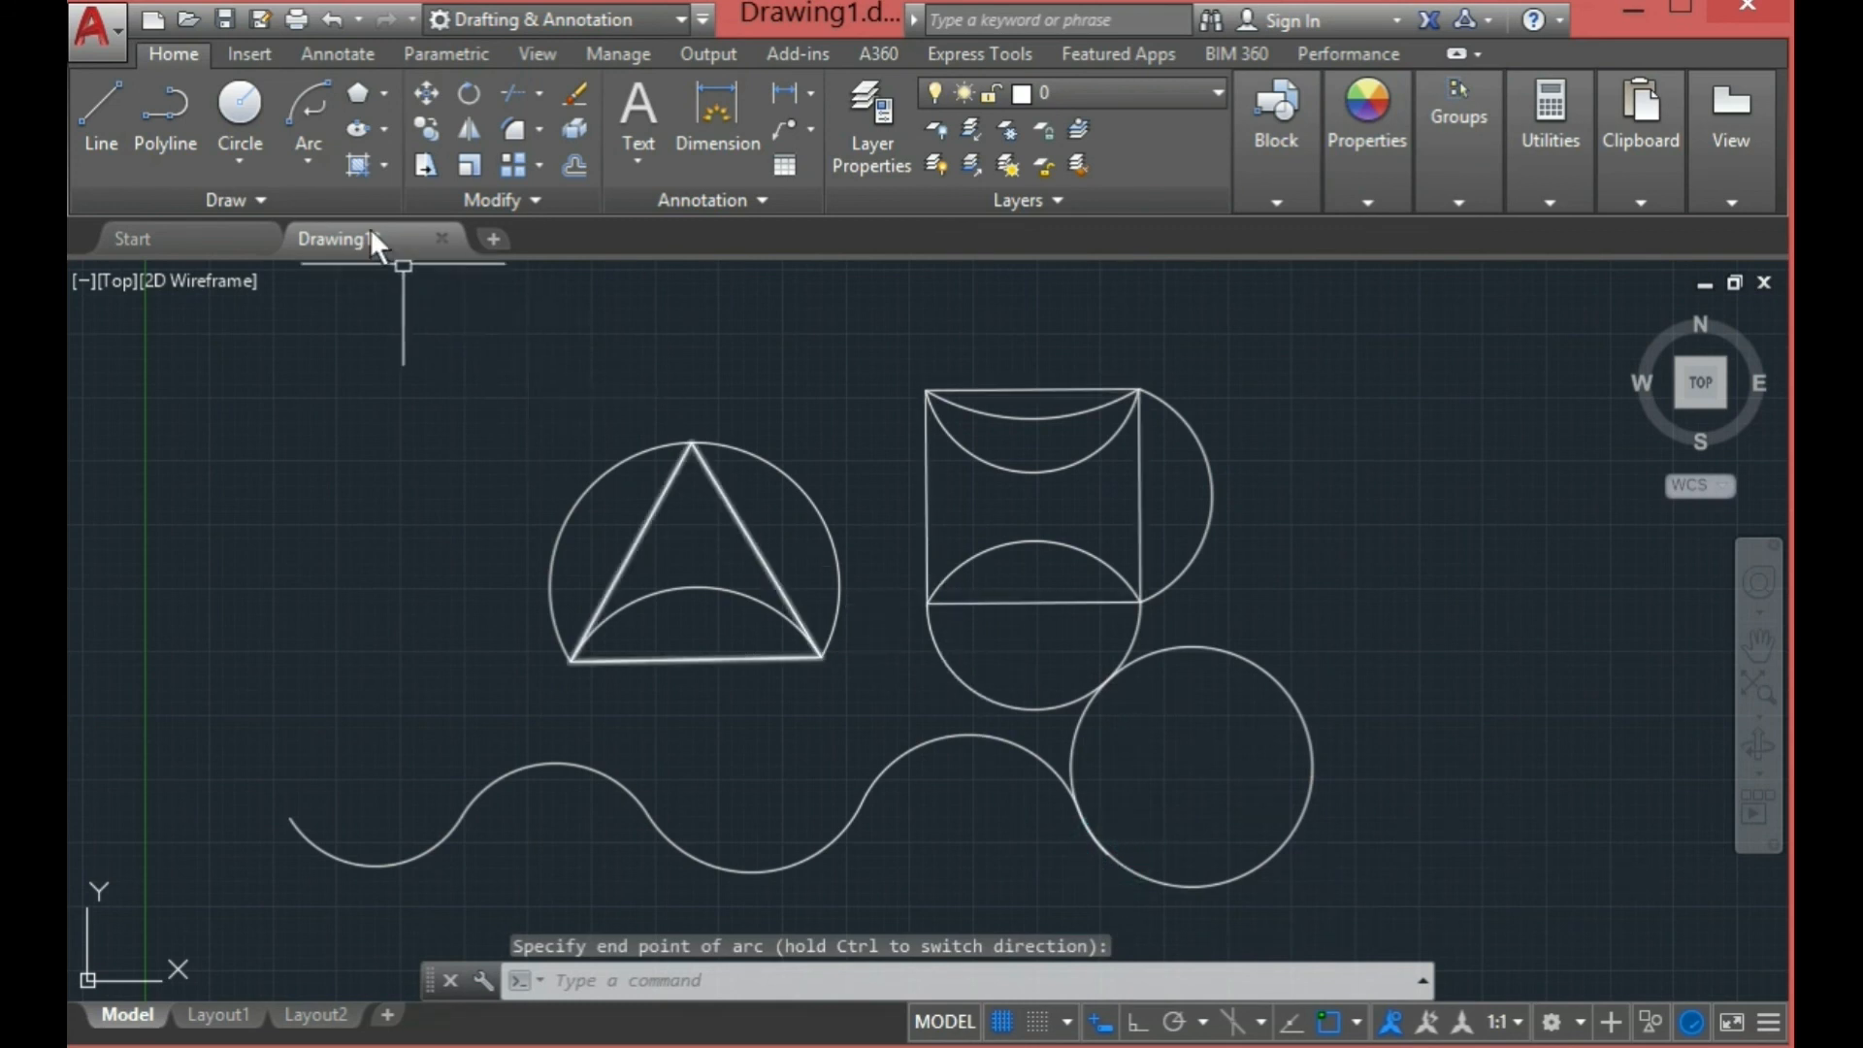
pyautogui.click(310, 109)
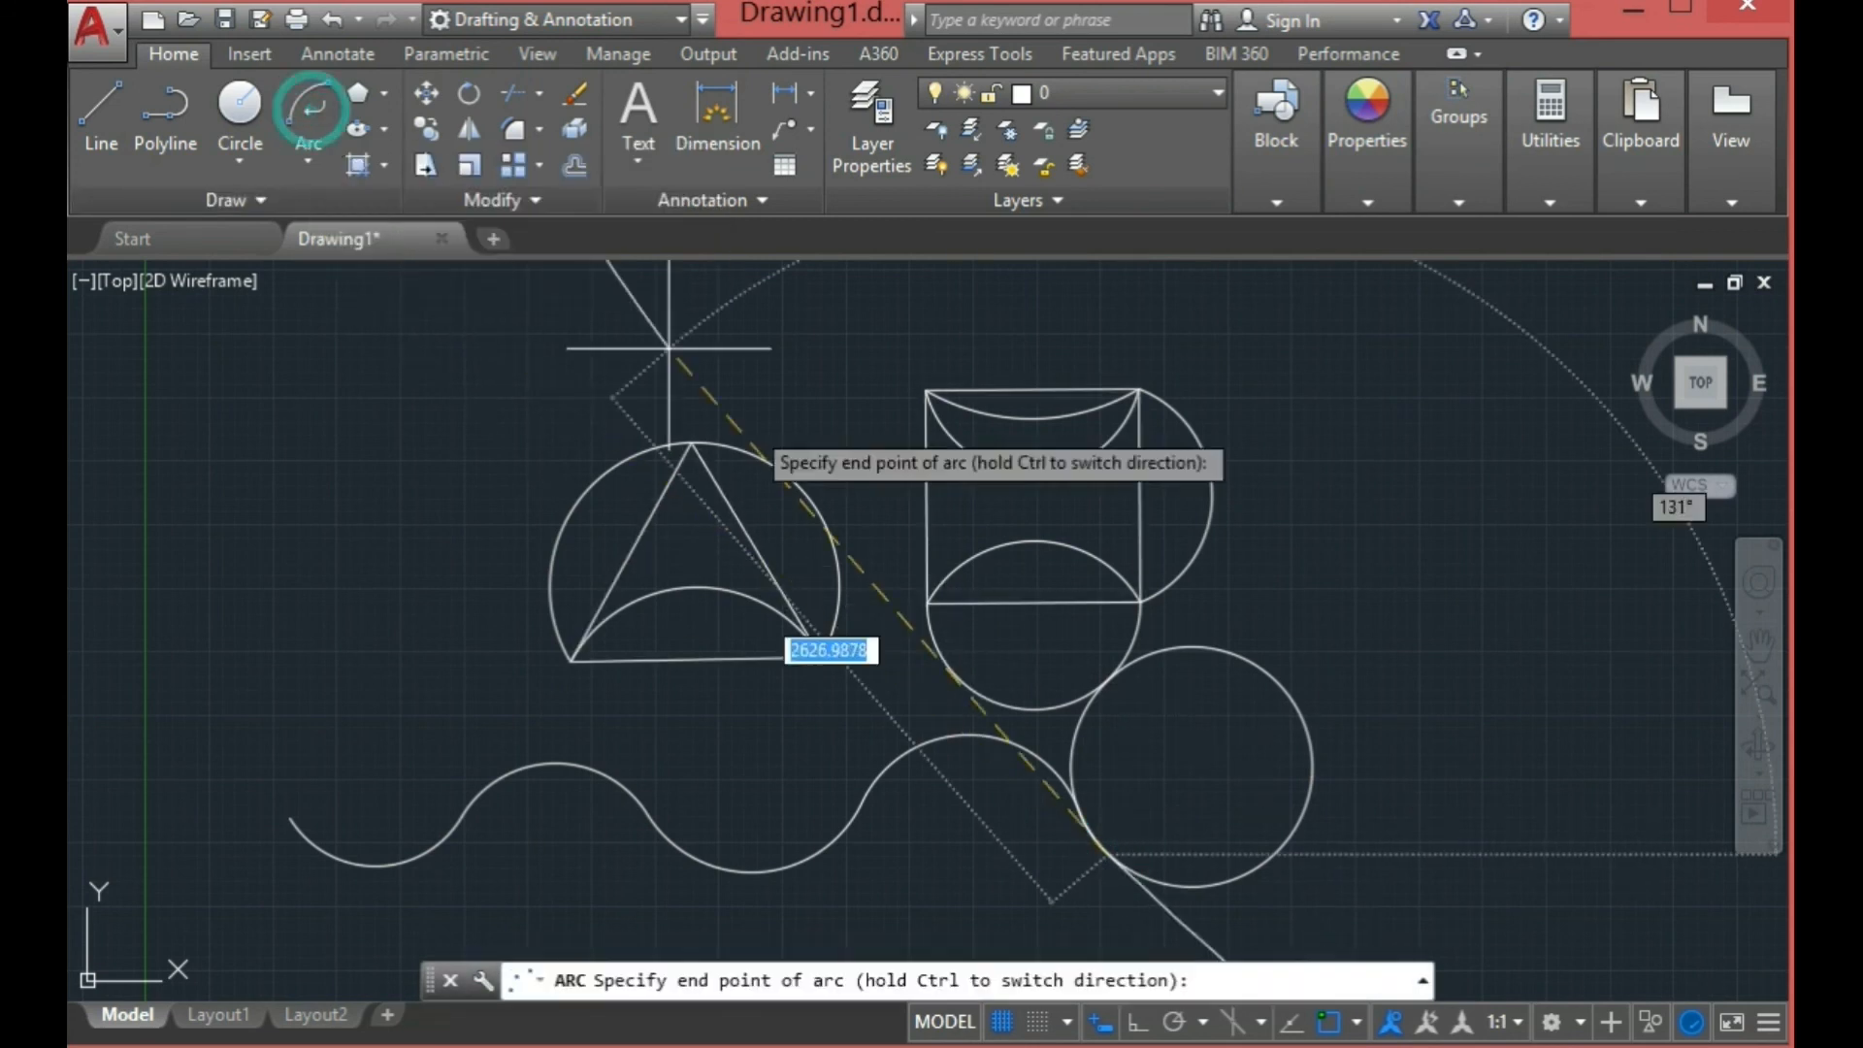
pyautogui.click(1247, 740)
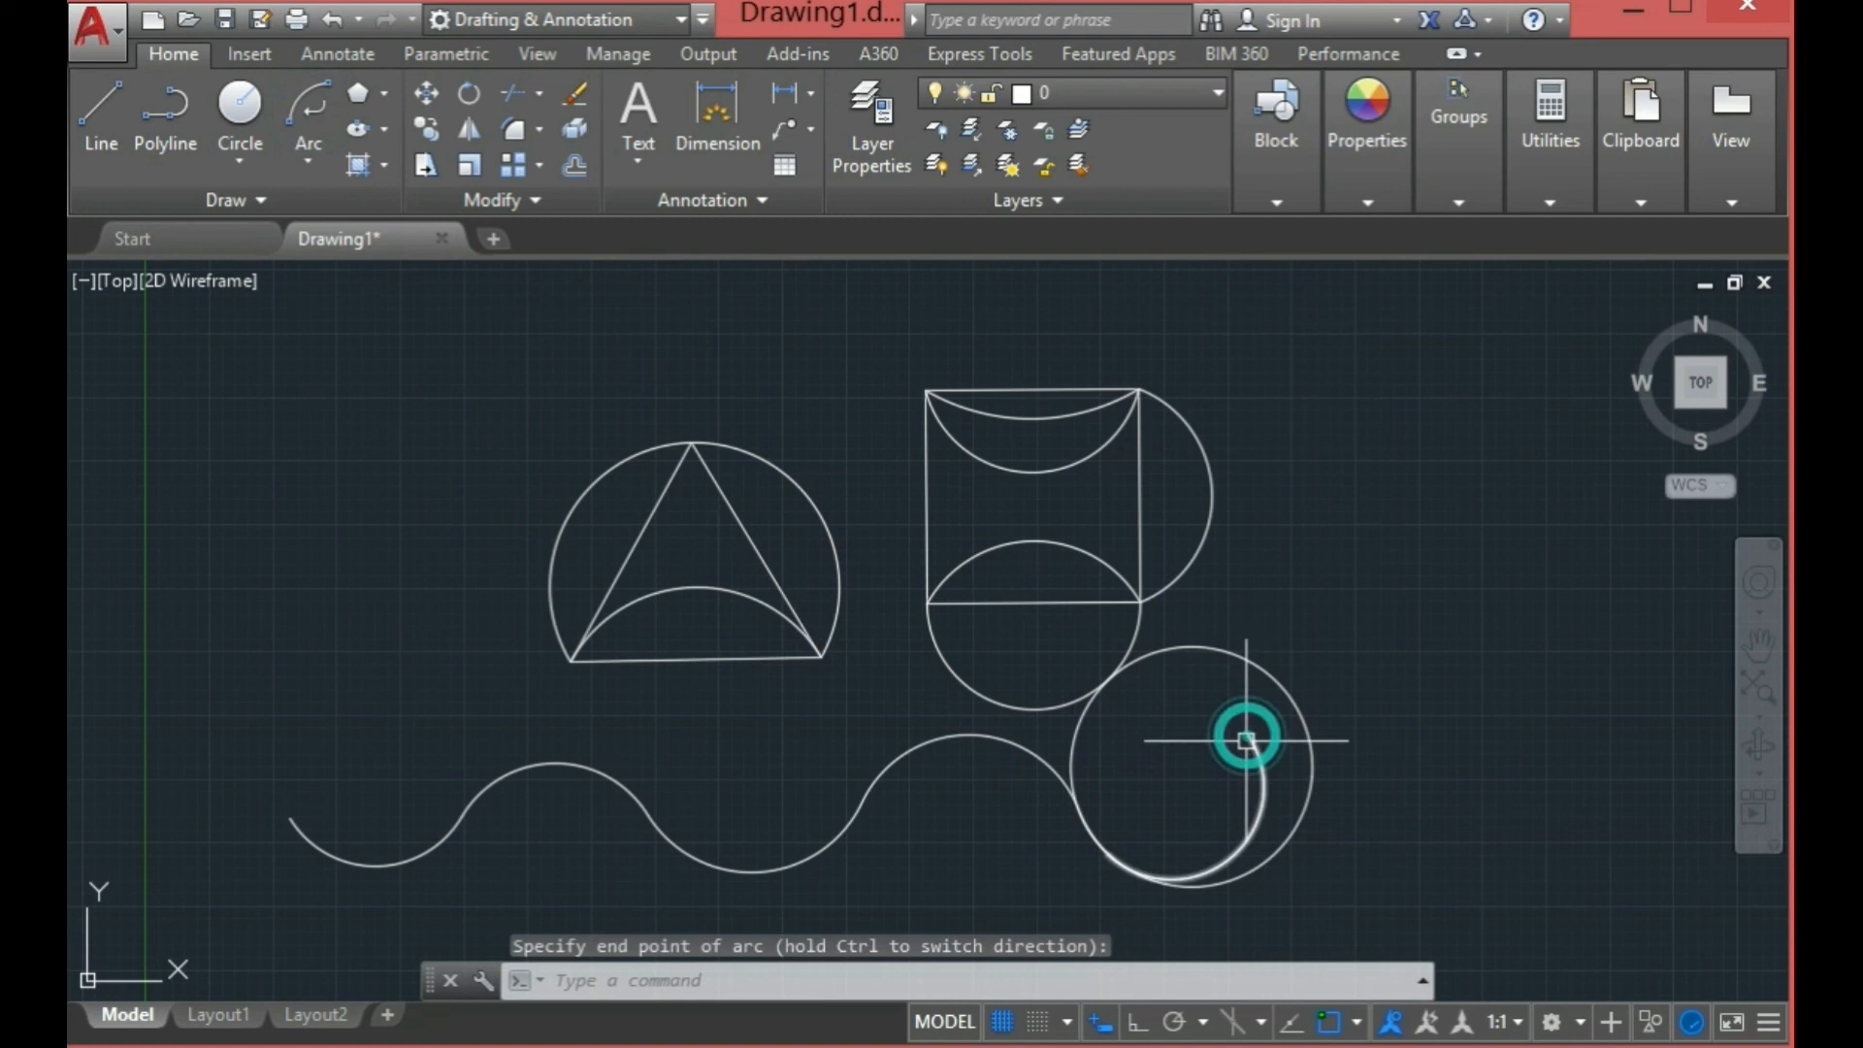
pyautogui.click(313, 114)
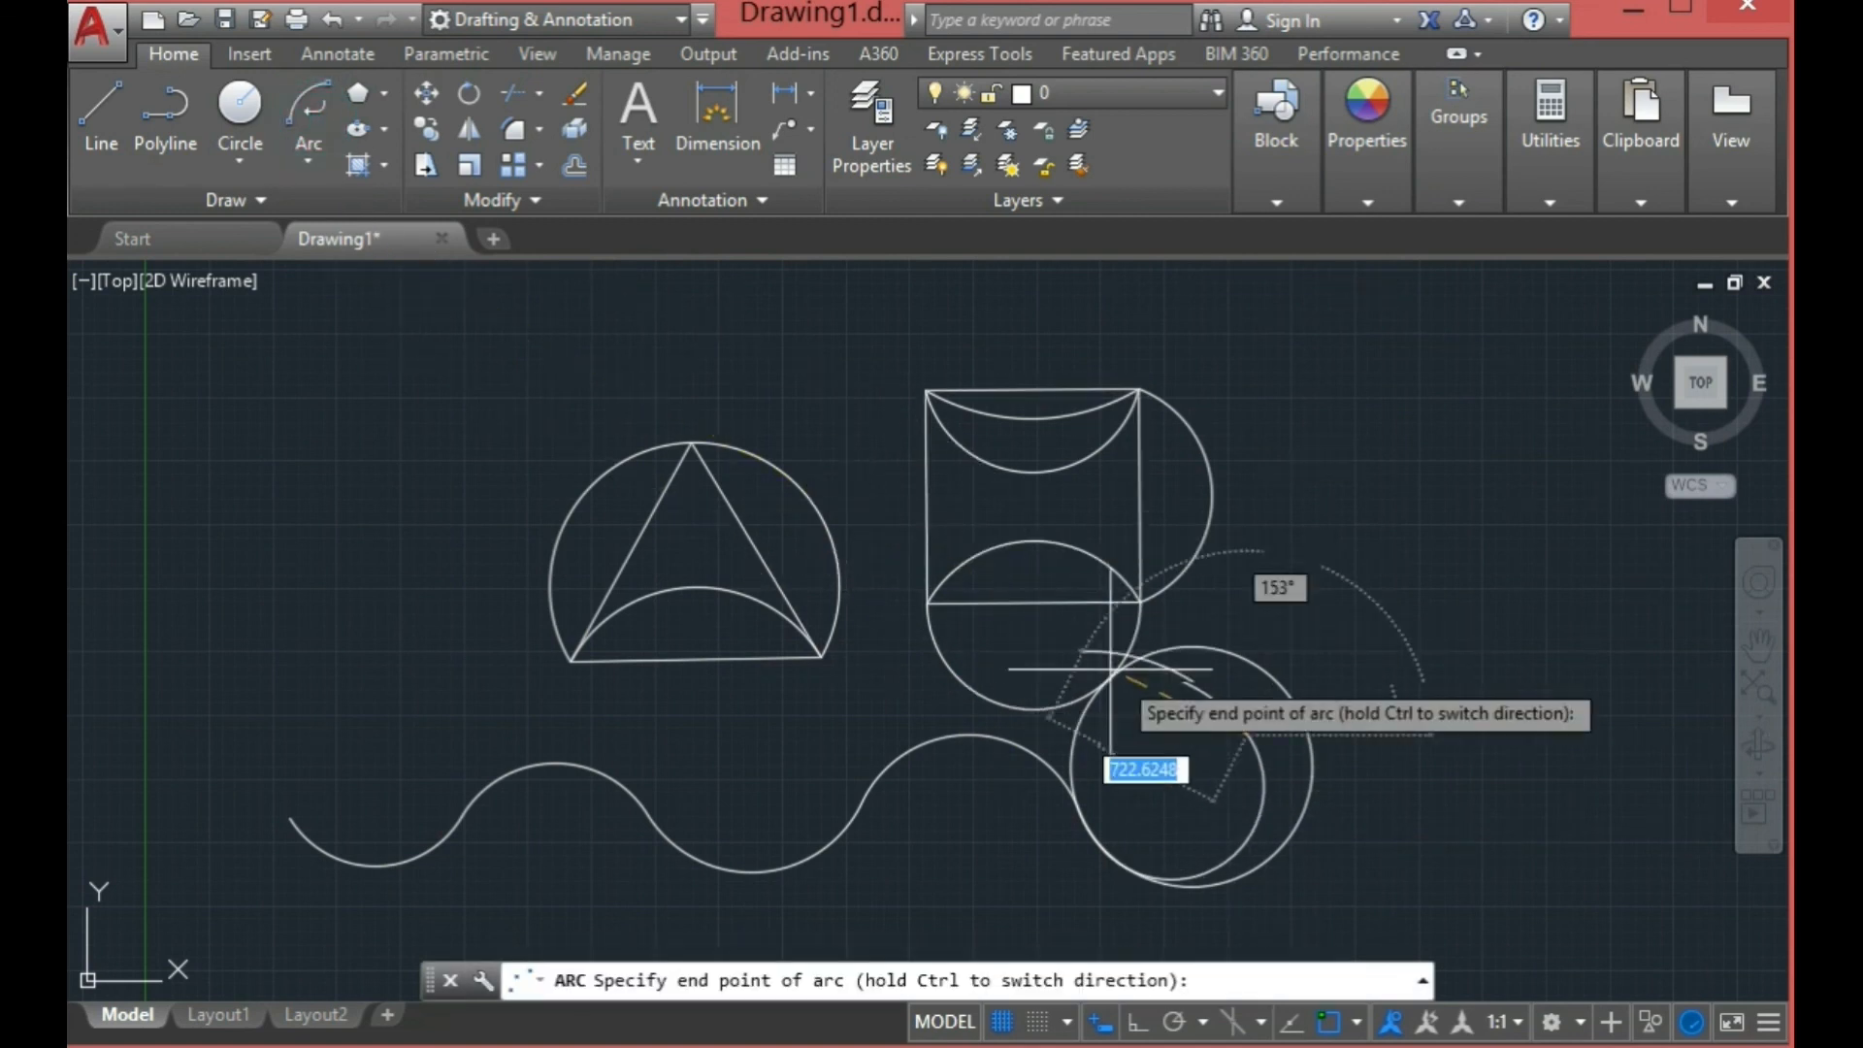
pyautogui.click(1112, 762)
pyautogui.click(309, 115)
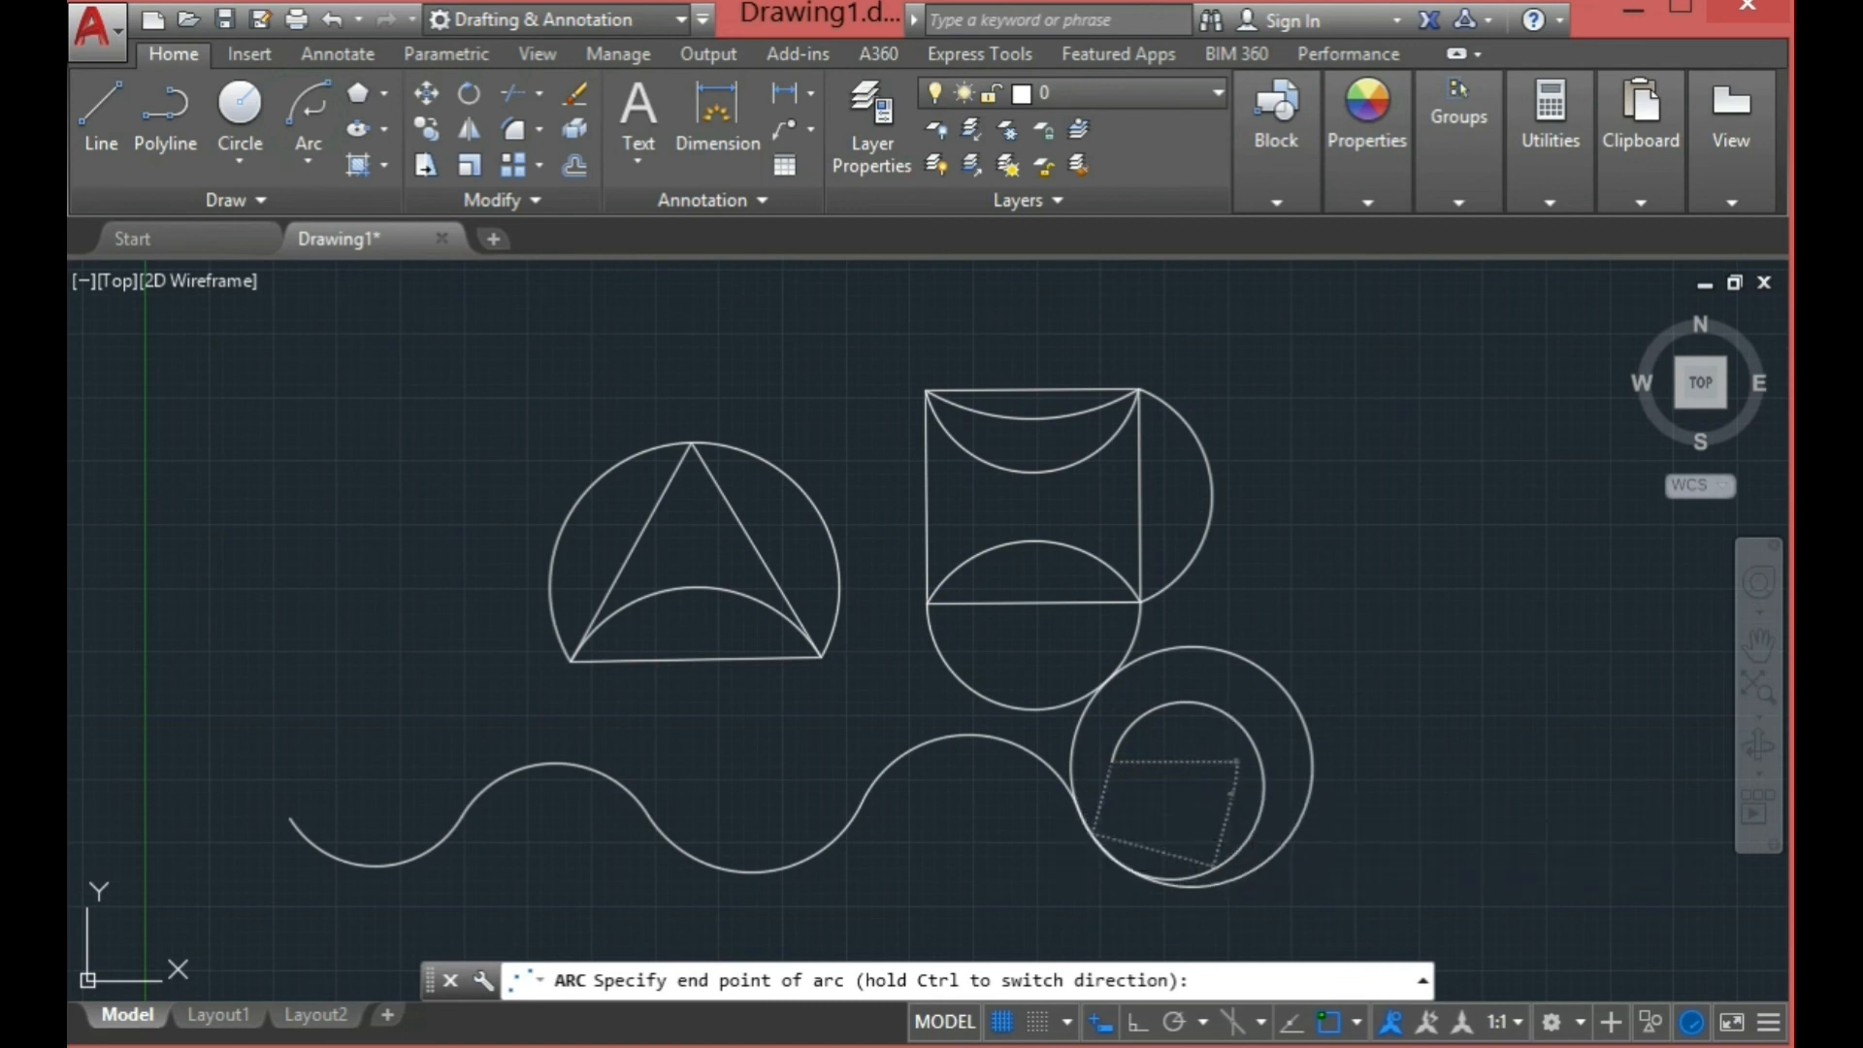
pyautogui.click(1233, 794)
pyautogui.click(309, 99)
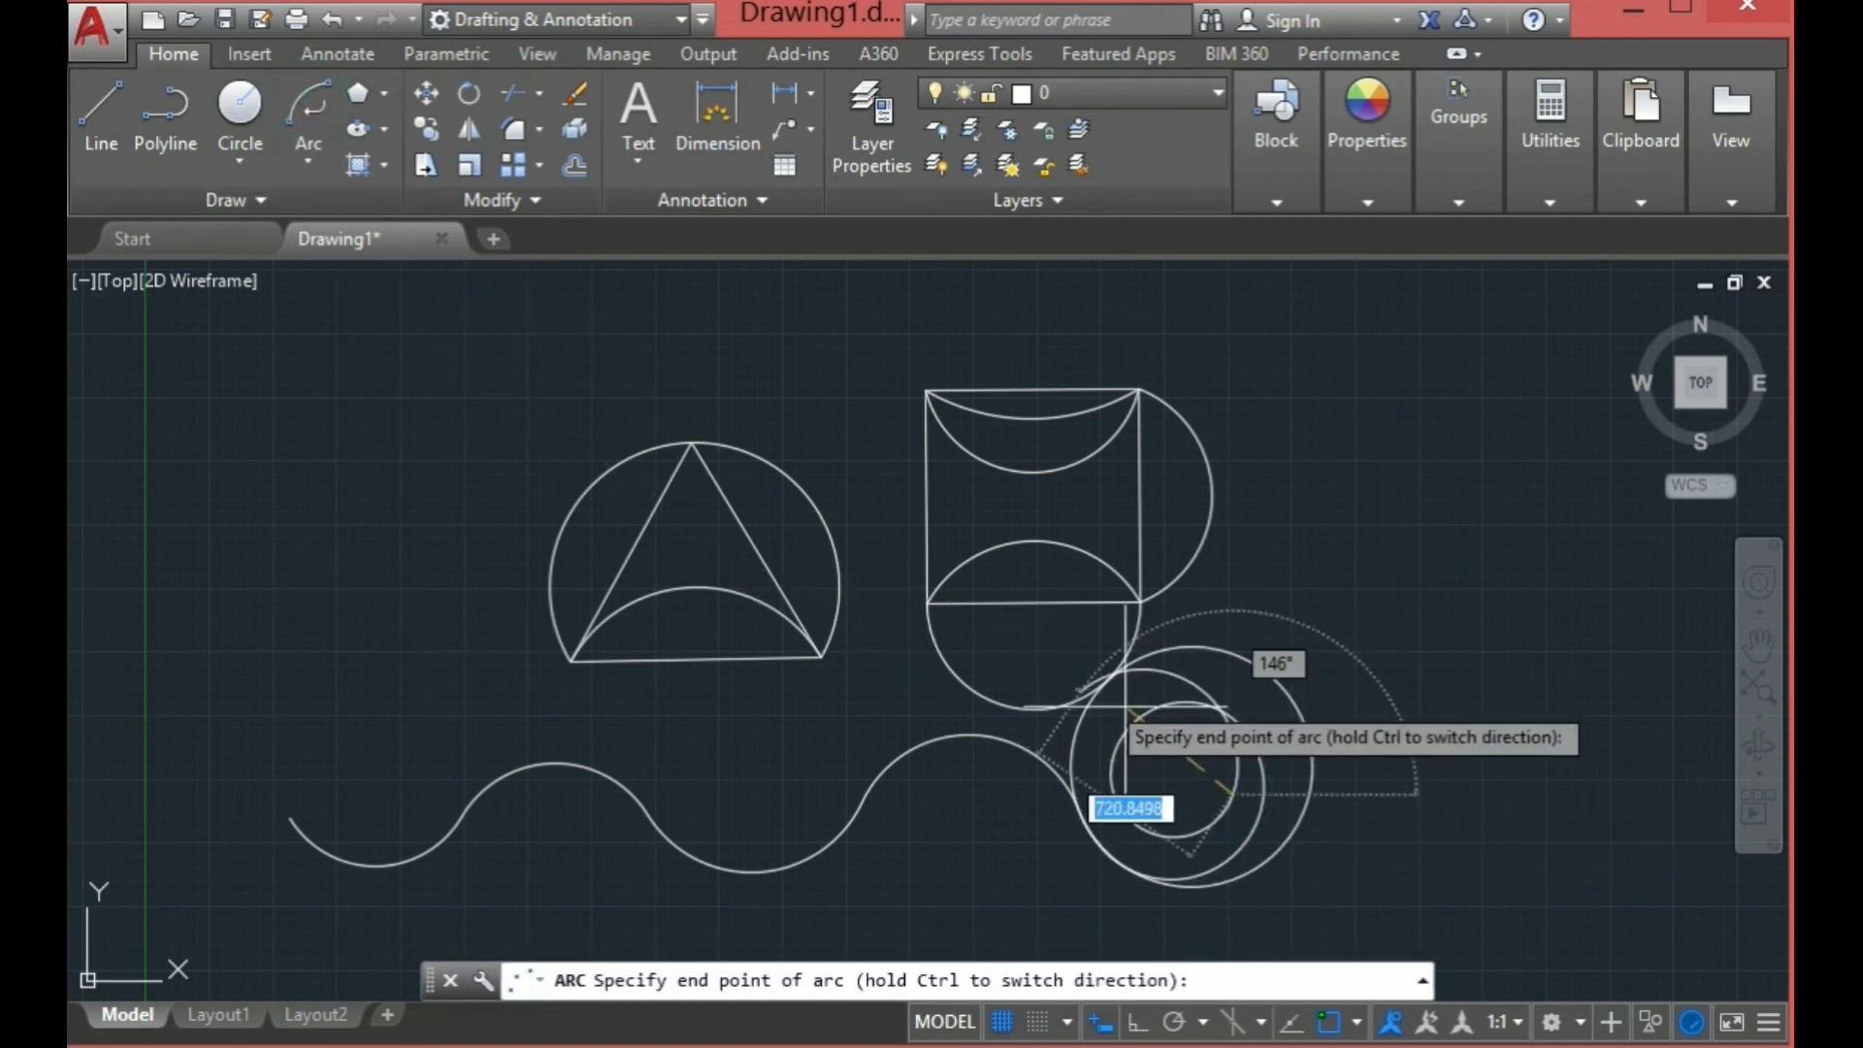
pyautogui.click(1153, 794)
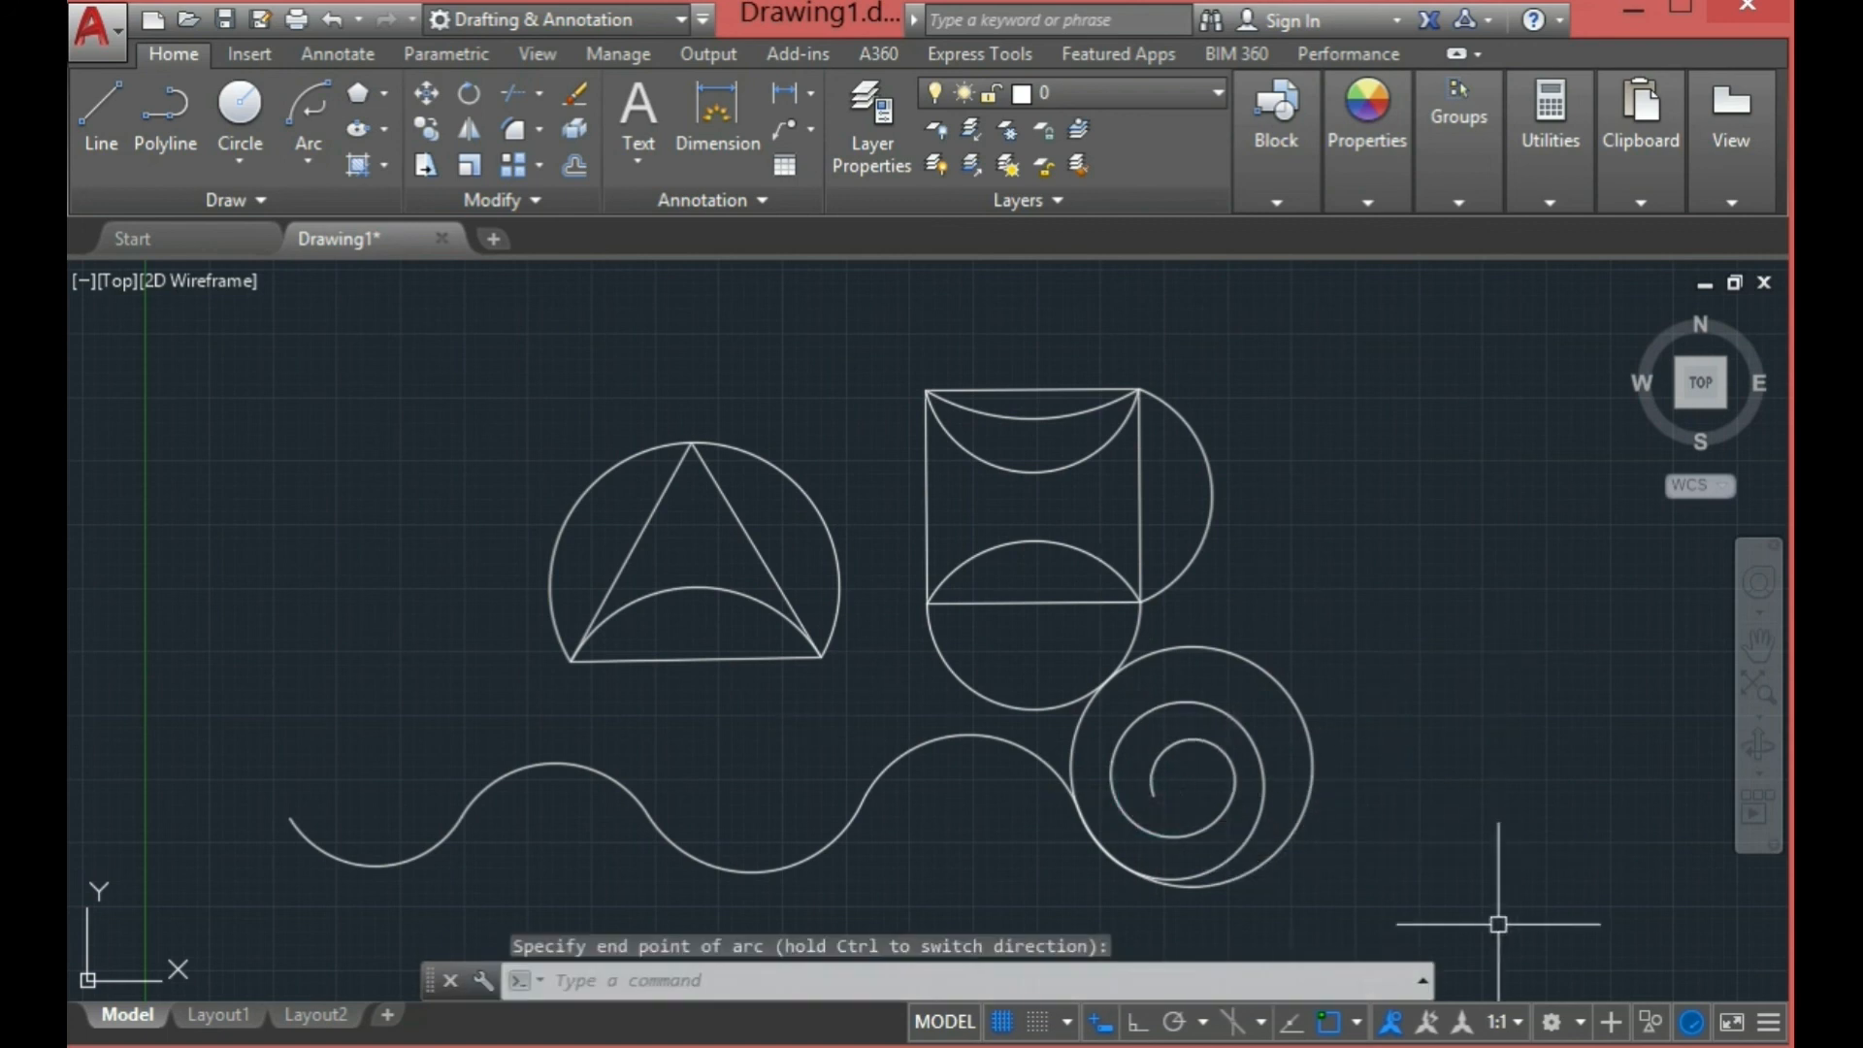